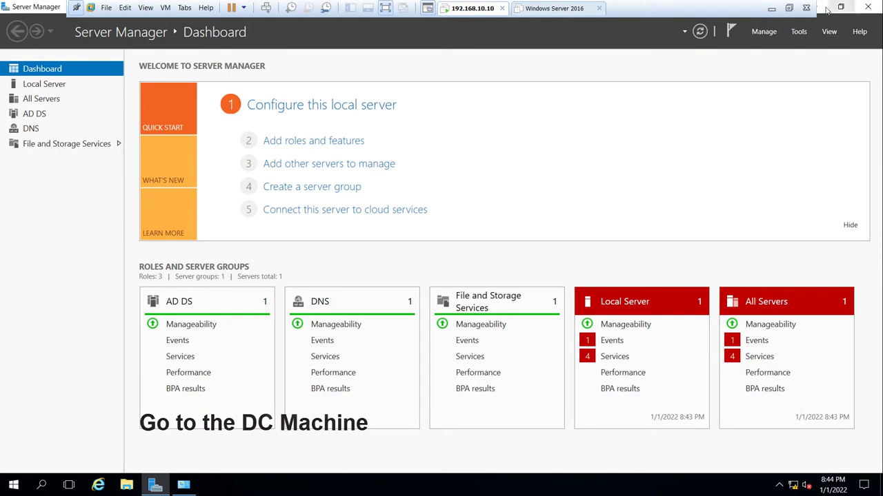
- Open Active Directory Users and Computers full-screen, widen the tree and Name column, and expand testvm.local
{"action": "left_click", "coordinate": [814, 6]}
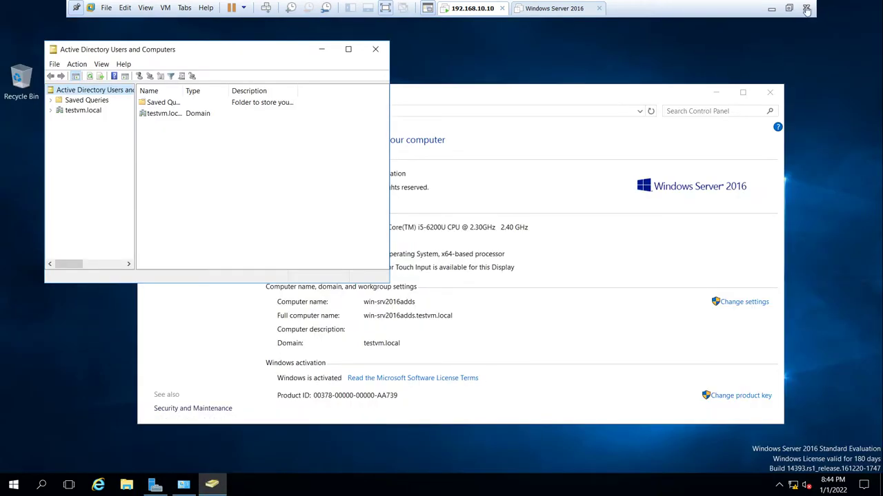
{"action": "double_click", "coordinate": [286, 54]}
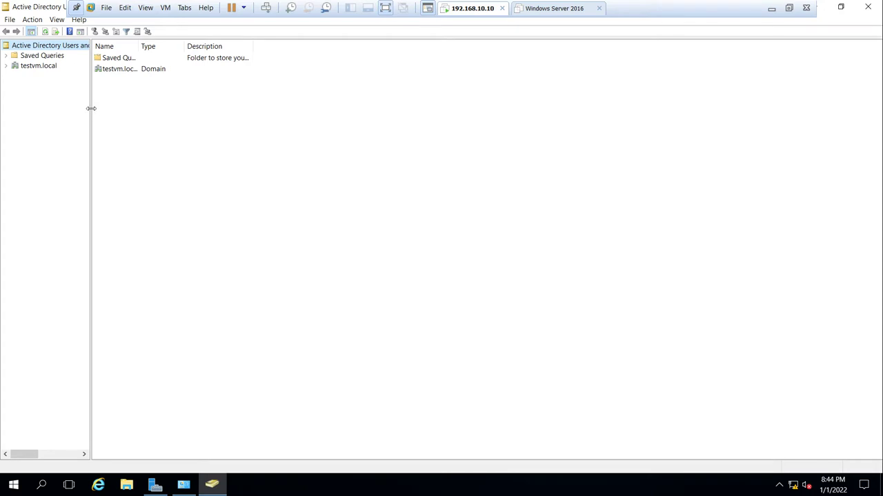
{"action": "left_click_drag", "start_coordinate": [91, 108], "coordinate": [212, 108]}
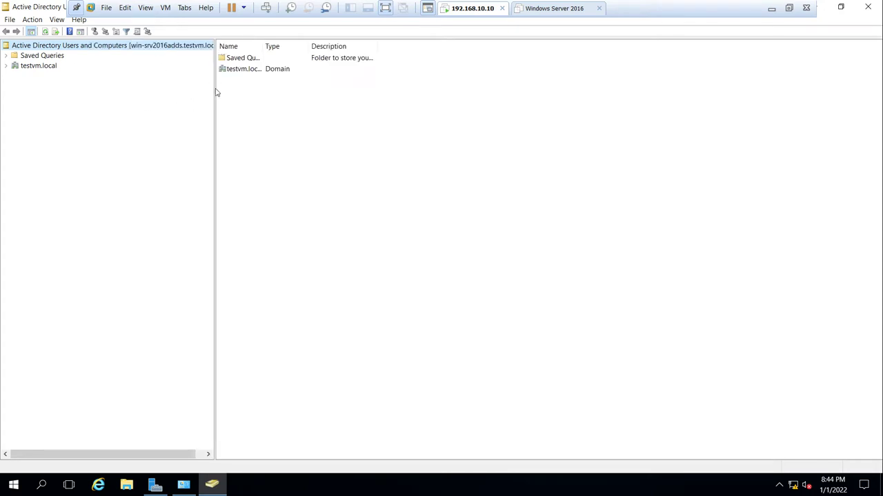
{"action": "left_click_drag", "start_coordinate": [216, 93], "coordinate": [238, 87]}
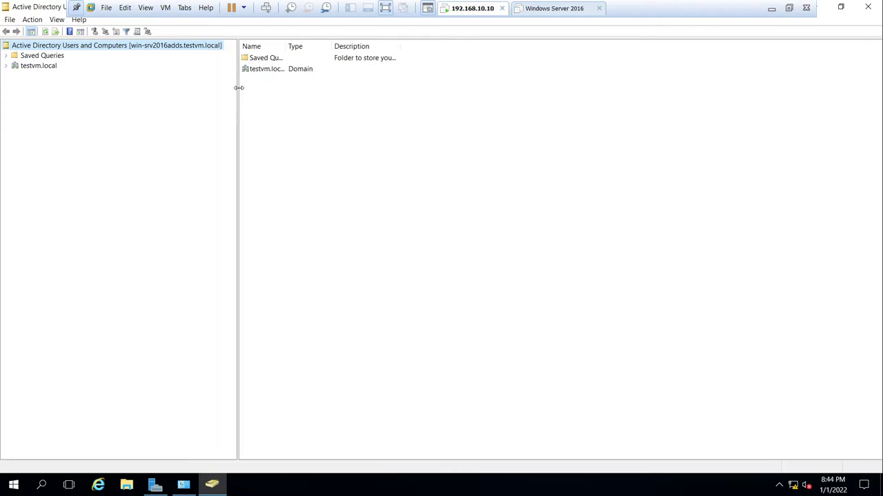
{"action": "double_click", "coordinate": [285, 46]}
{"action": "left_click", "coordinate": [39, 67]}
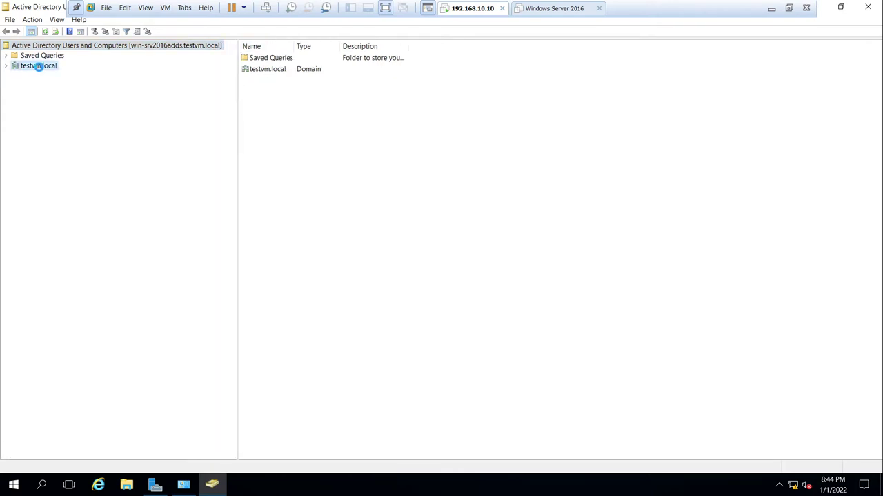
{"action": "left_click", "coordinate": [6, 67]}
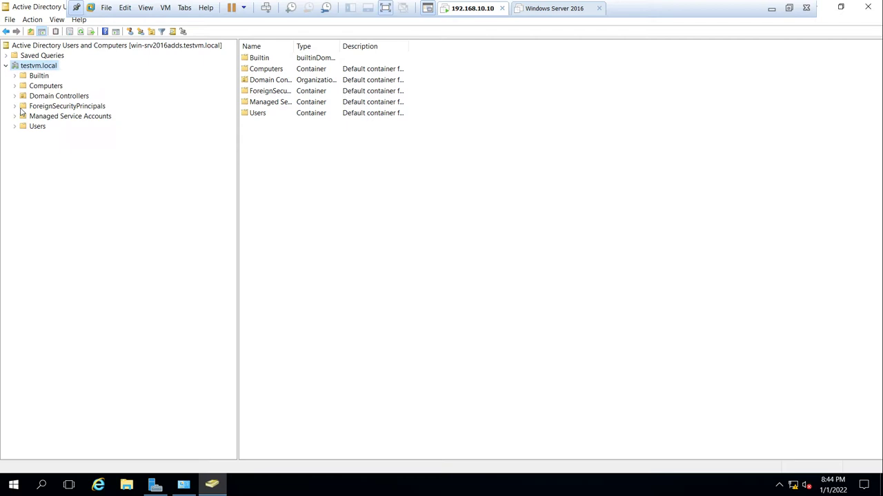
- Create an organizational unit named India-HO directly under testvm.local
{"action": "right_click", "coordinate": [35, 66]}
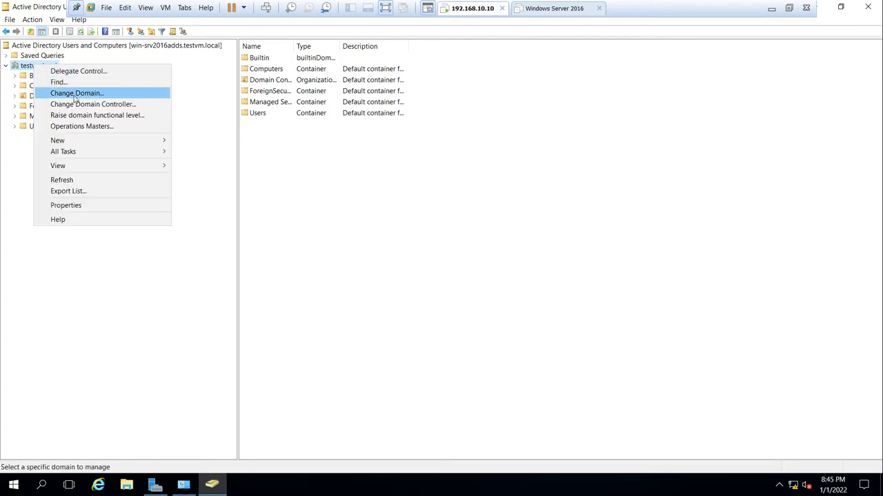
{"action": "mouse_move", "coordinate": [112, 142]}
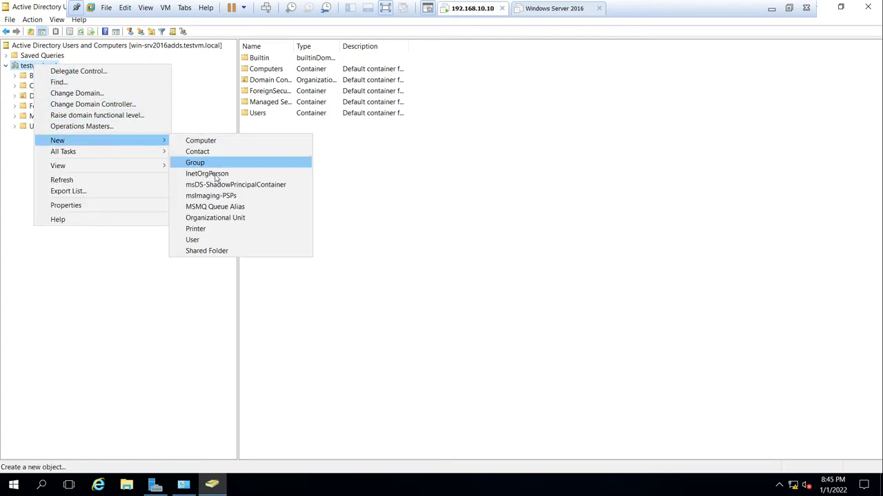
{"action": "left_click", "coordinate": [232, 218]}
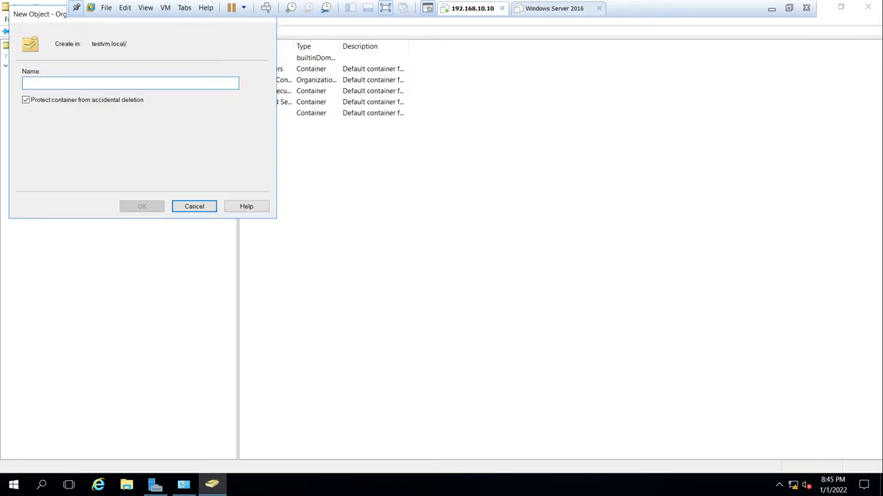
{"action": "type", "text": "India-HO"}
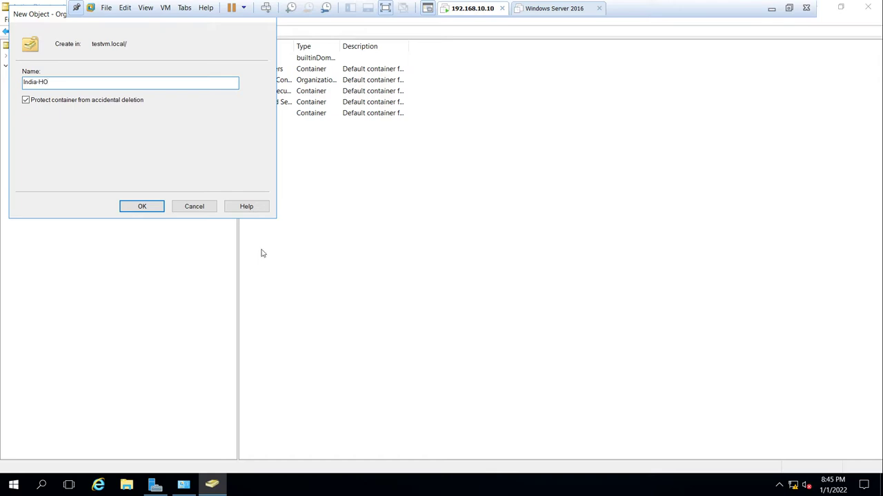
{"action": "left_click", "coordinate": [147, 206]}
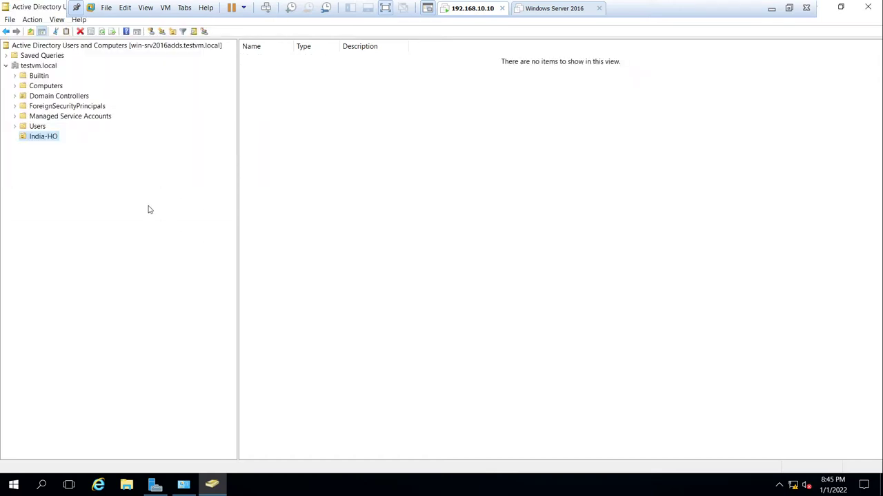
- Create the Users and Workstations organizational units inside India-HO
{"action": "right_click", "coordinate": [46, 140]}
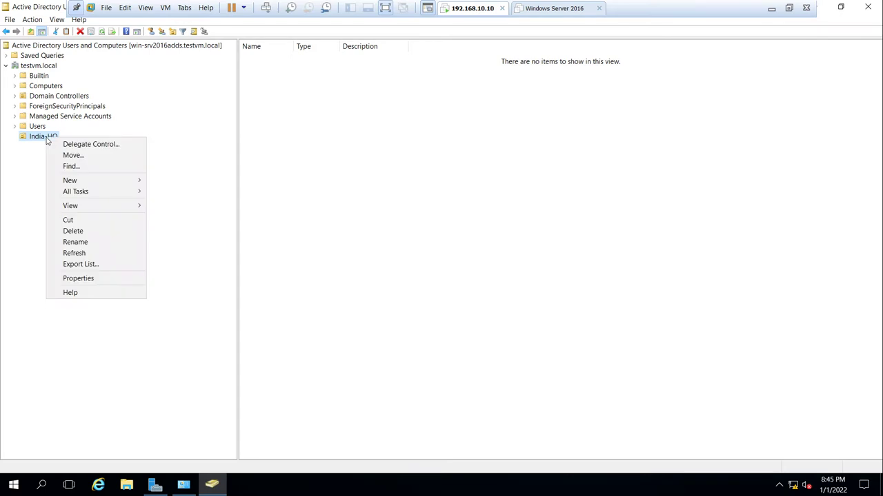
{"action": "mouse_move", "coordinate": [138, 186]}
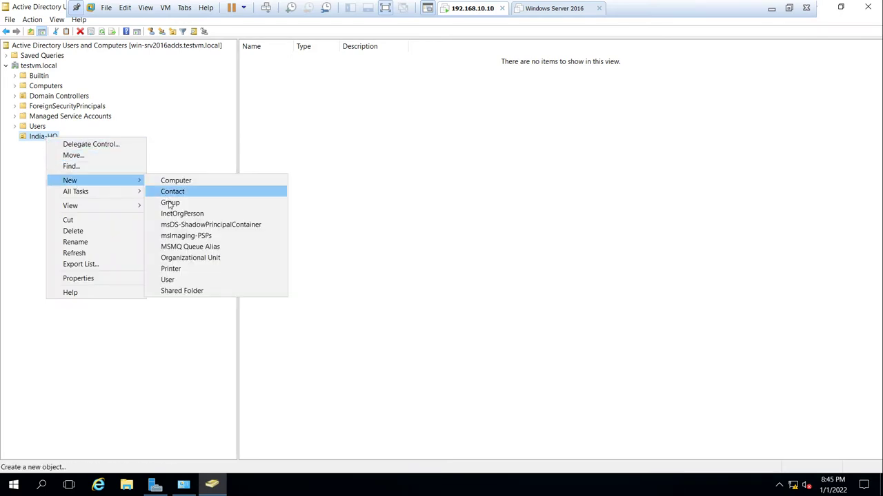
{"action": "left_click", "coordinate": [197, 258]}
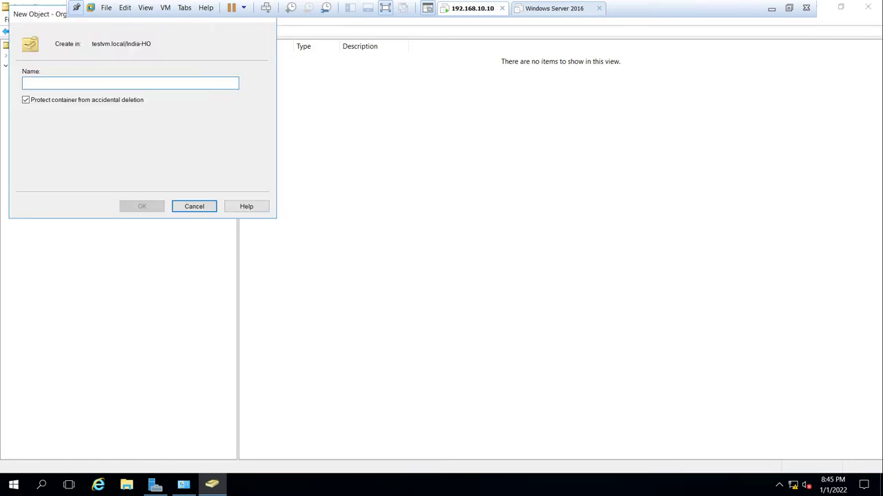
{"action": "type", "text": "Users"}
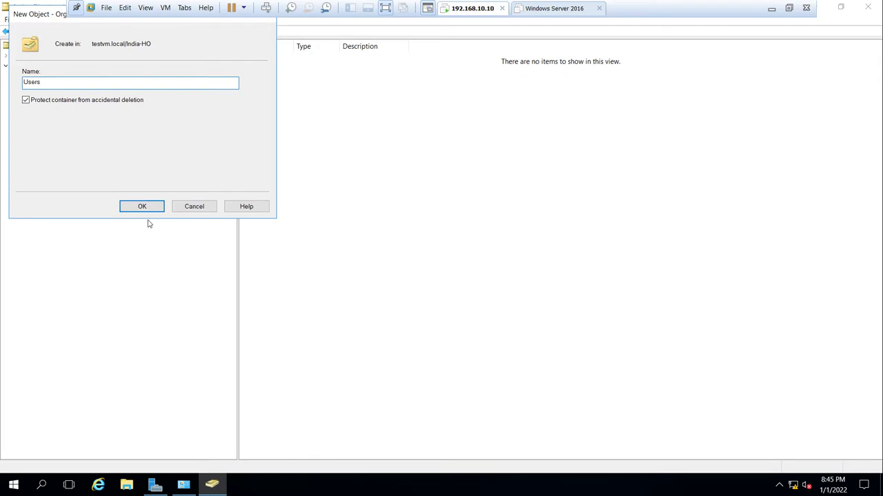
{"action": "left_click", "coordinate": [138, 207]}
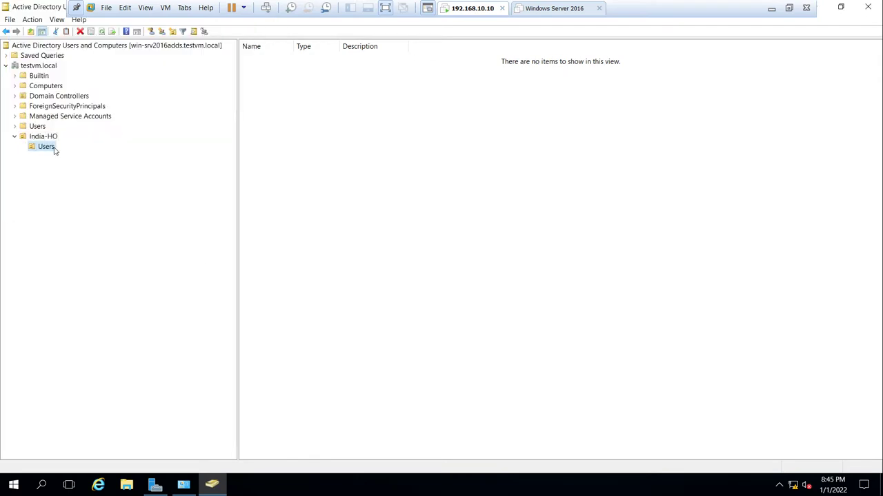
{"action": "right_click", "coordinate": [43, 136]}
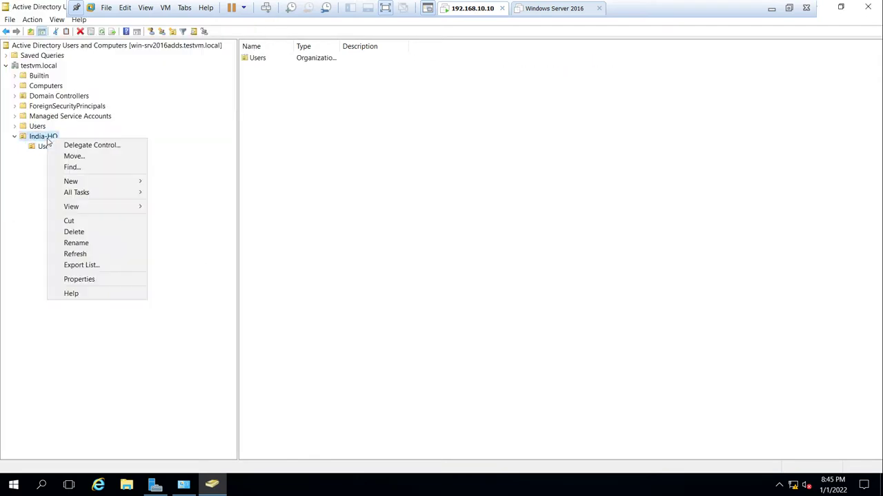
{"action": "mouse_move", "coordinate": [103, 181]}
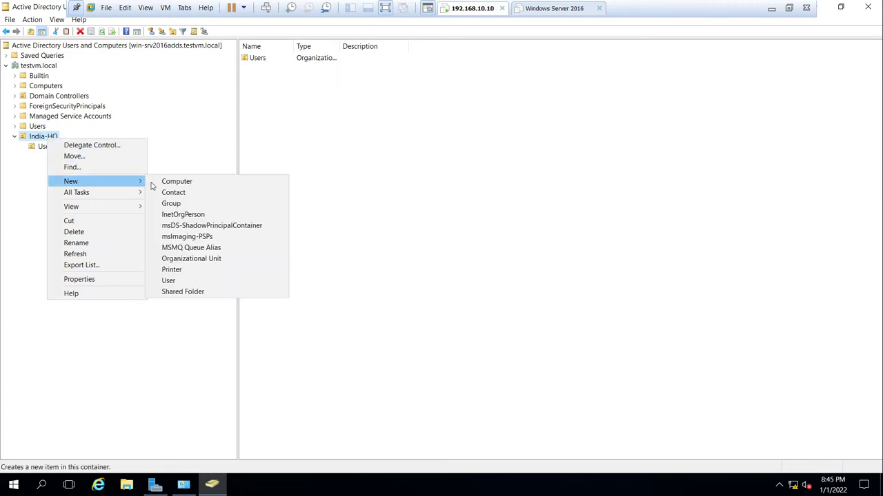
{"action": "left_click", "coordinate": [187, 258]}
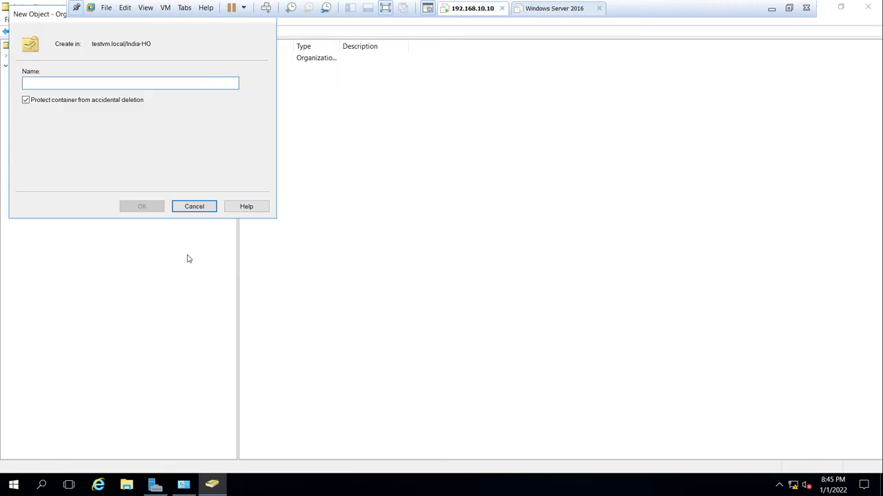
{"action": "type", "text": "Workstations"}
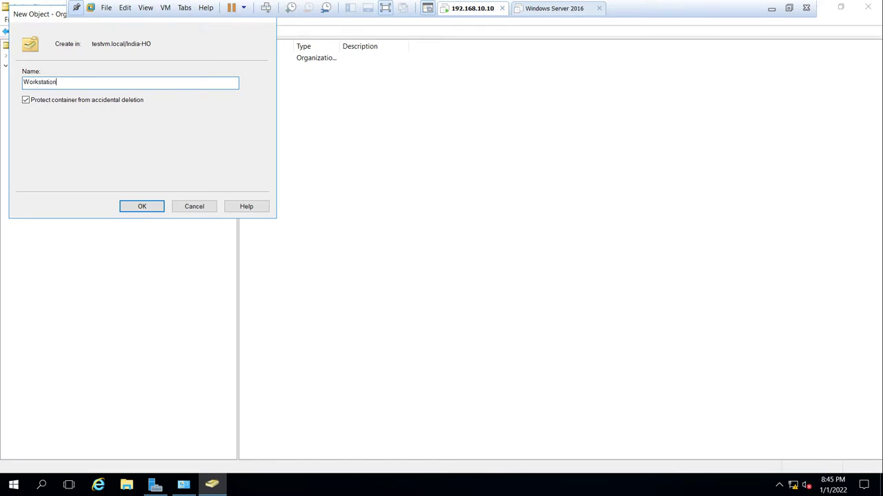
{"action": "left_click", "coordinate": [155, 208]}
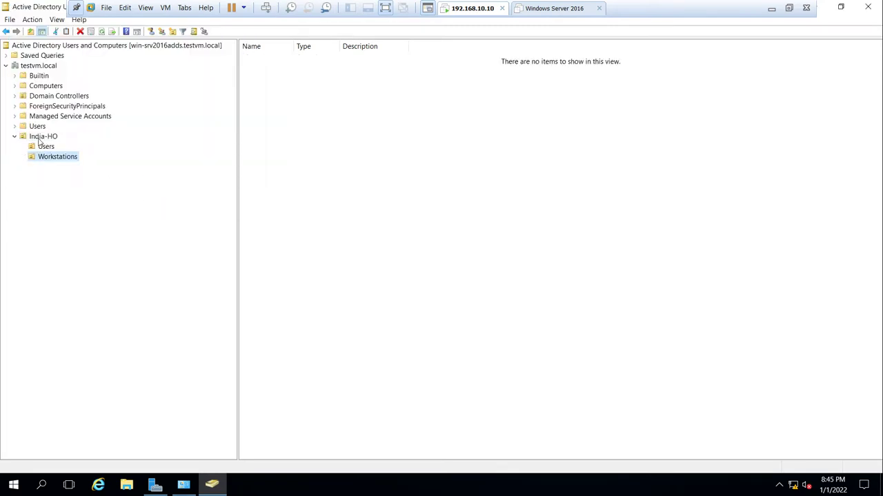
- Add a third organizational unit, SCCM, inside India-HO
{"action": "left_click", "coordinate": [40, 138]}
{"action": "right_click", "coordinate": [38, 138]}
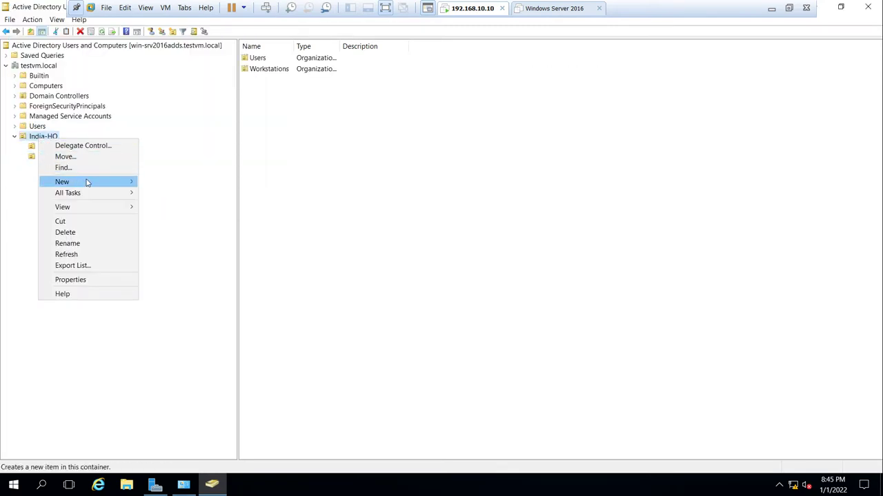
{"action": "mouse_move", "coordinate": [88, 182]}
{"action": "left_click", "coordinate": [188, 259]}
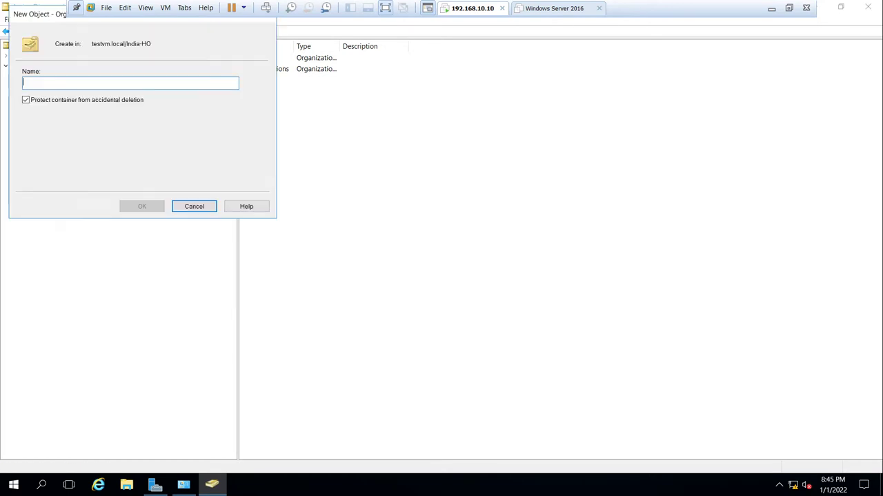
{"action": "type", "text": "SCCM"}
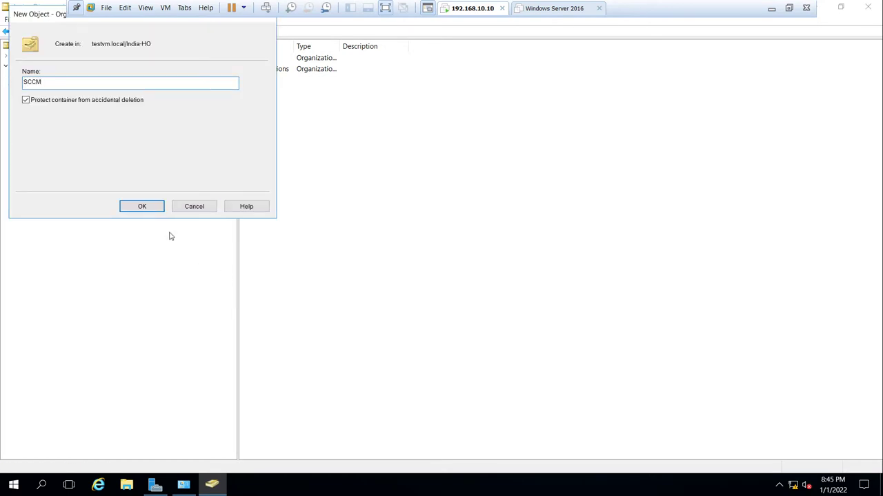
{"action": "left_click", "coordinate": [146, 208]}
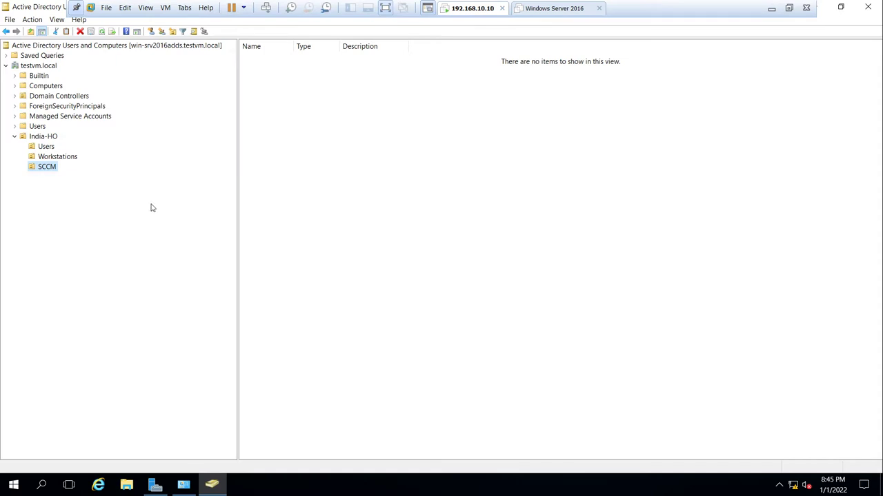
{"action": "left_click", "coordinate": [45, 148]}
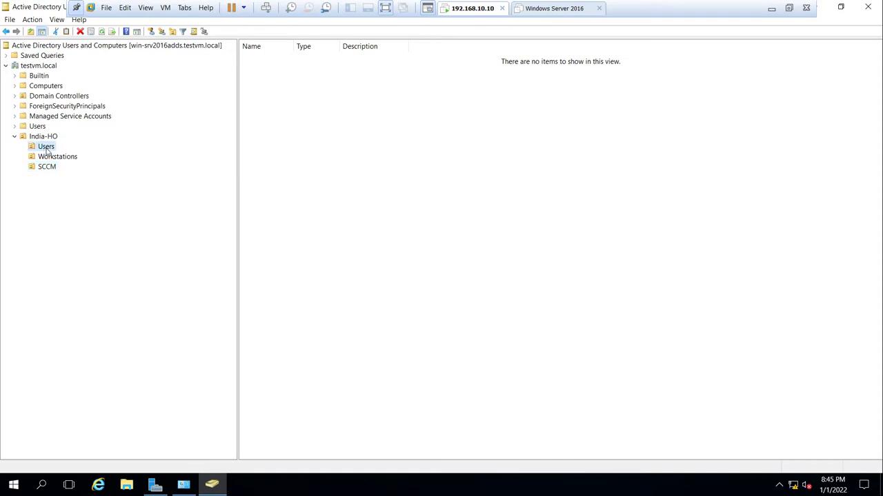
- Start a new user SCCM Admin with logon name SCCMAdmin in the SCCM unit
{"action": "left_click", "coordinate": [50, 169]}
{"action": "right_click", "coordinate": [50, 169]}
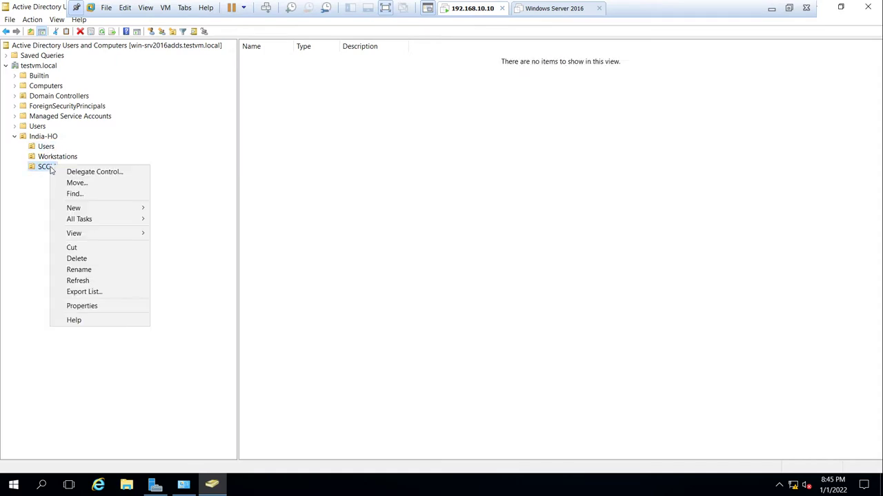
{"action": "mouse_move", "coordinate": [95, 212]}
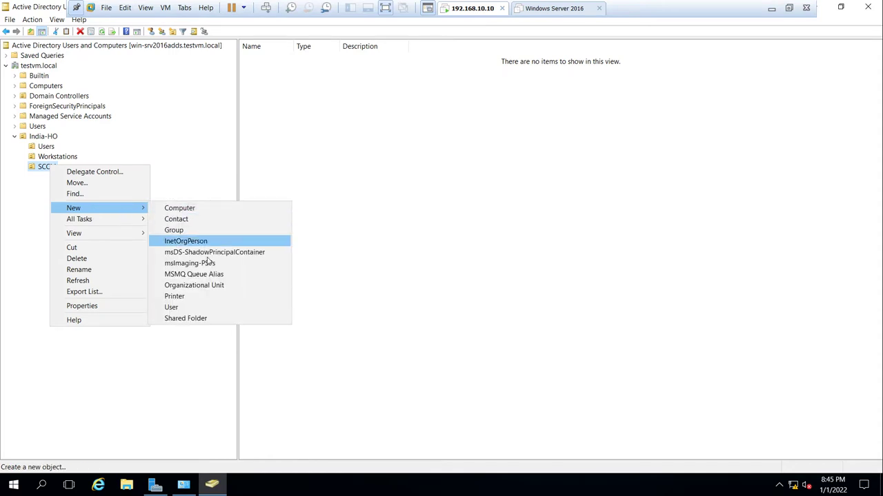
{"action": "left_click", "coordinate": [215, 309]}
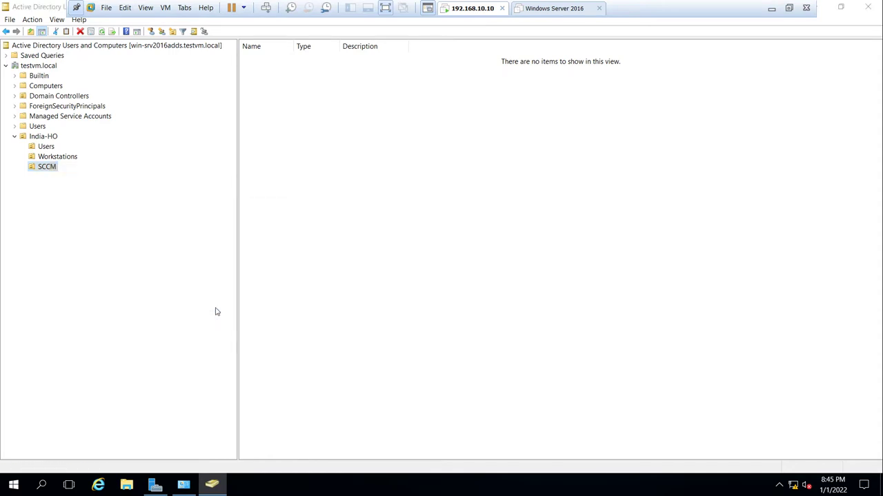
{"action": "type", "text": "SCCM"}
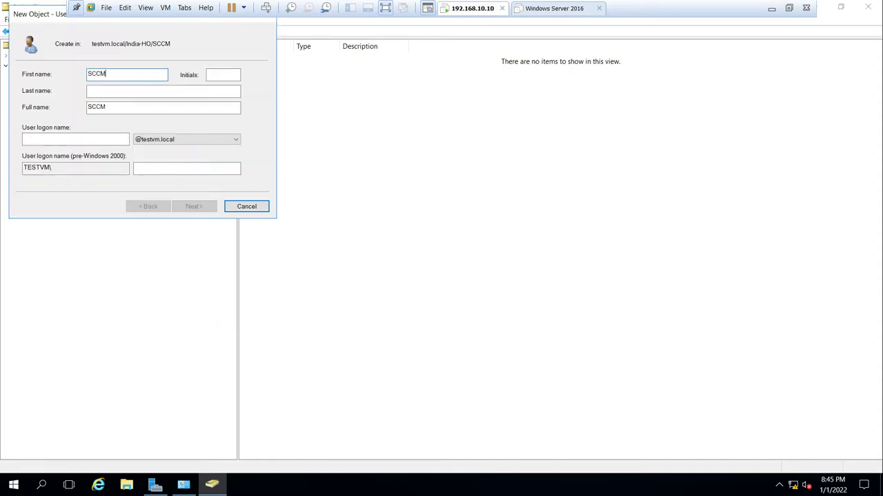
{"action": "left_click", "coordinate": [223, 74]}
{"action": "left_click", "coordinate": [163, 90]}
{"action": "type", "text": "Ad"}
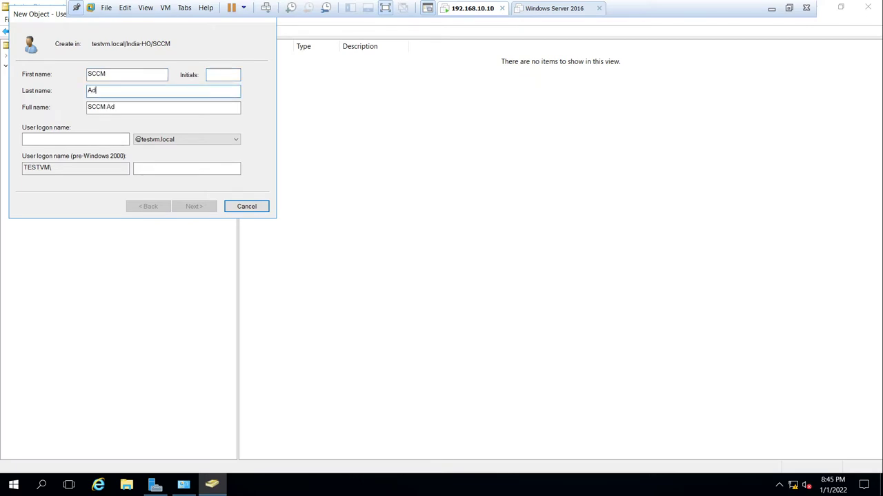
{"action": "type", "text": "min"}
{"action": "key", "text": "Tab"}
{"action": "key", "text": "Tab"}
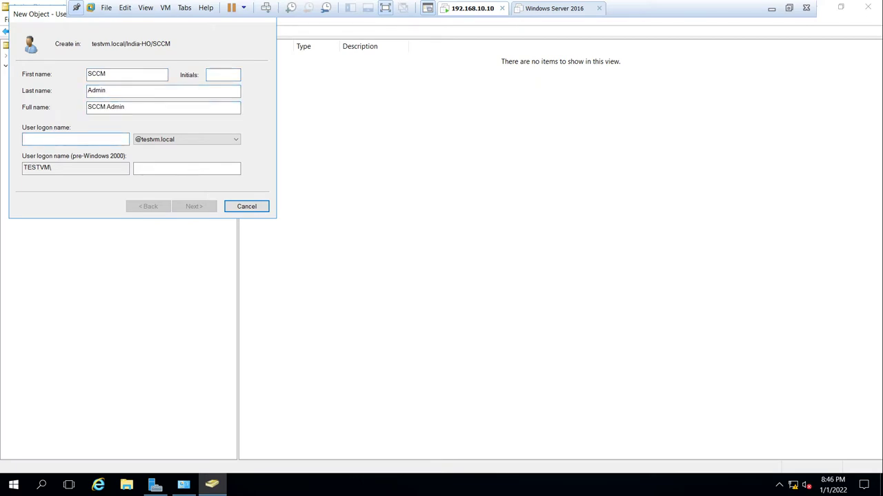
{"action": "type", "text": "SCCMAdmin"}
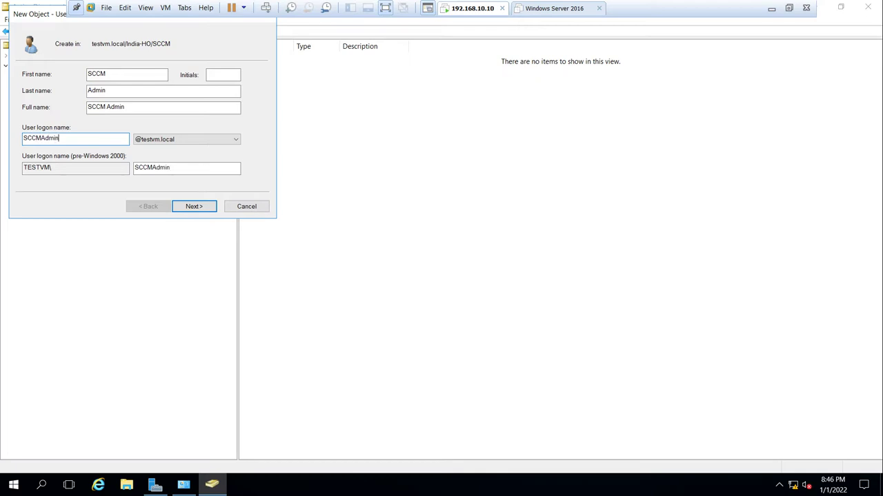
{"action": "left_click", "coordinate": [205, 208]}
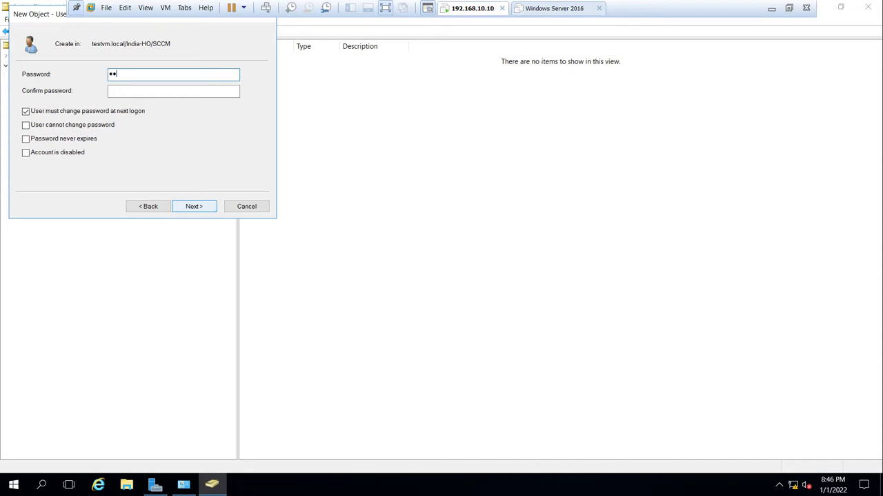
- Set the password, drop the change-at-next-logon requirement, make it never expire, and finish
{"action": "left_click", "coordinate": [173, 91]}
{"action": "type", "text": "•••••••"}
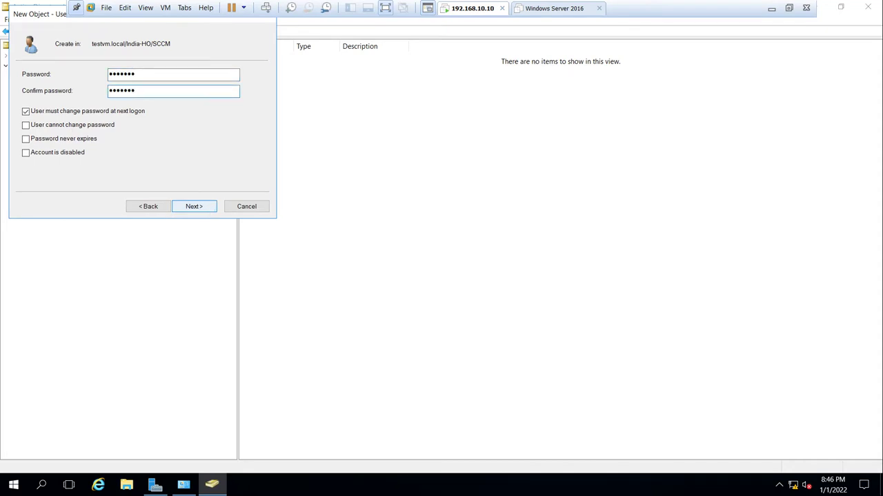
{"action": "left_click", "coordinate": [40, 112]}
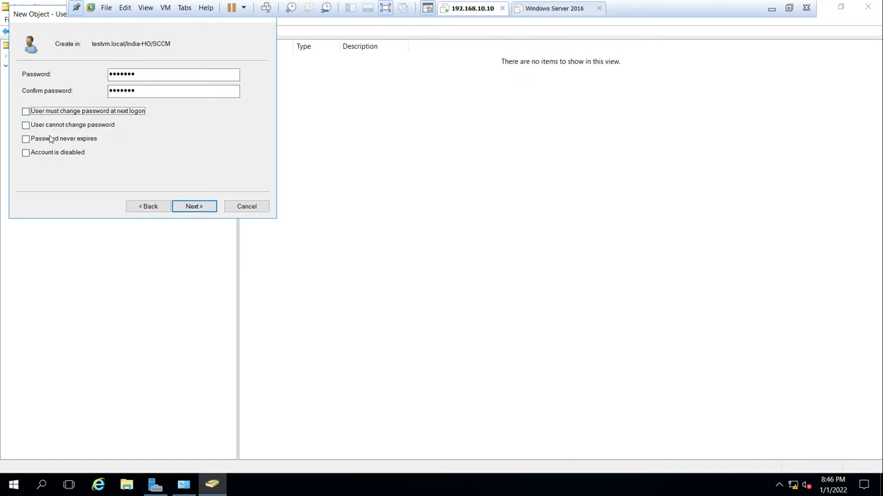
{"action": "left_click", "coordinate": [47, 140]}
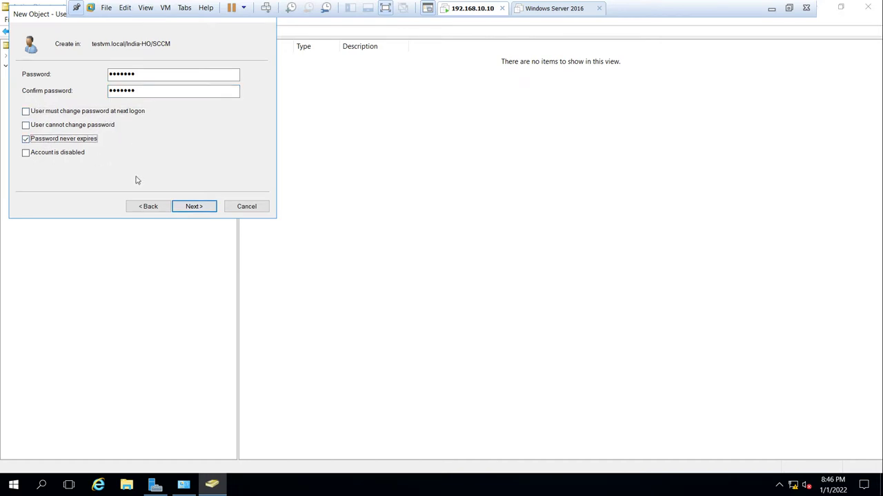
{"action": "left_click", "coordinate": [202, 212]}
{"action": "left_click", "coordinate": [195, 207]}
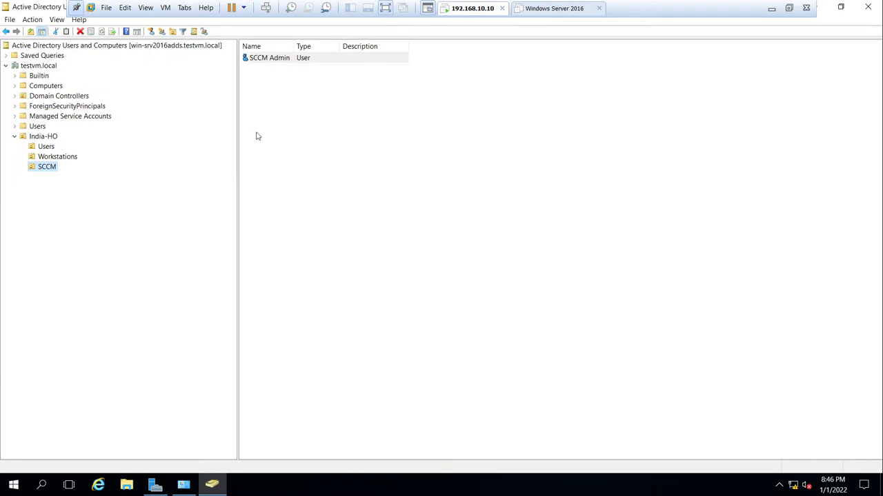
- Start a new user SQL Admin with logon name SQLAdmin in the SCCM unit
{"action": "right_click", "coordinate": [48, 167]}
{"action": "mouse_move", "coordinate": [86, 209]}
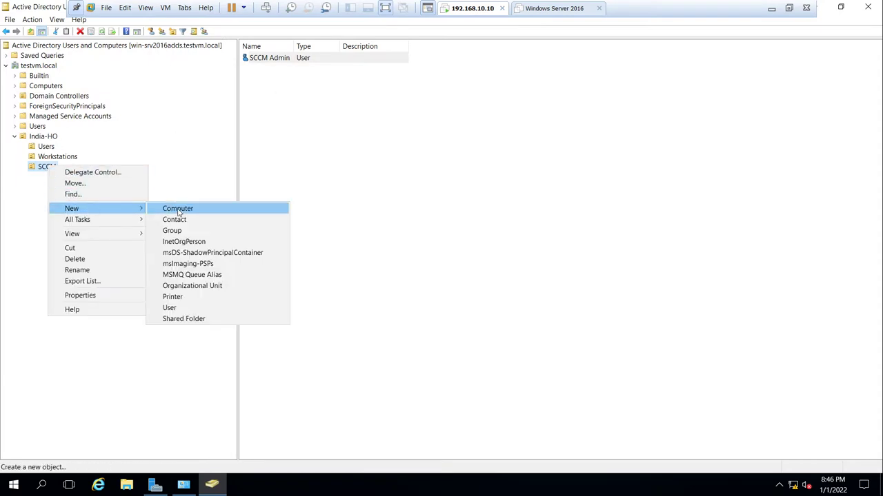
{"action": "left_click", "coordinate": [212, 309]}
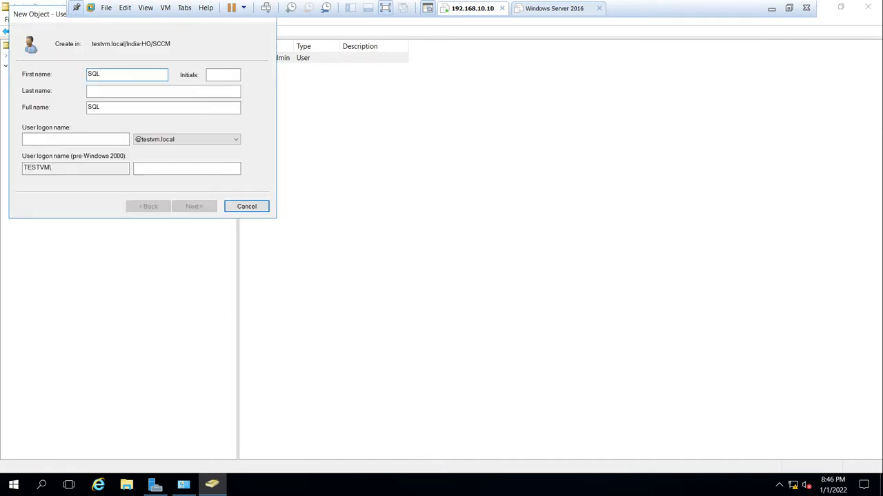
{"action": "left_click", "coordinate": [222, 74]}
{"action": "key", "text": "BackSpace"}
{"action": "key", "text": "Tab"}
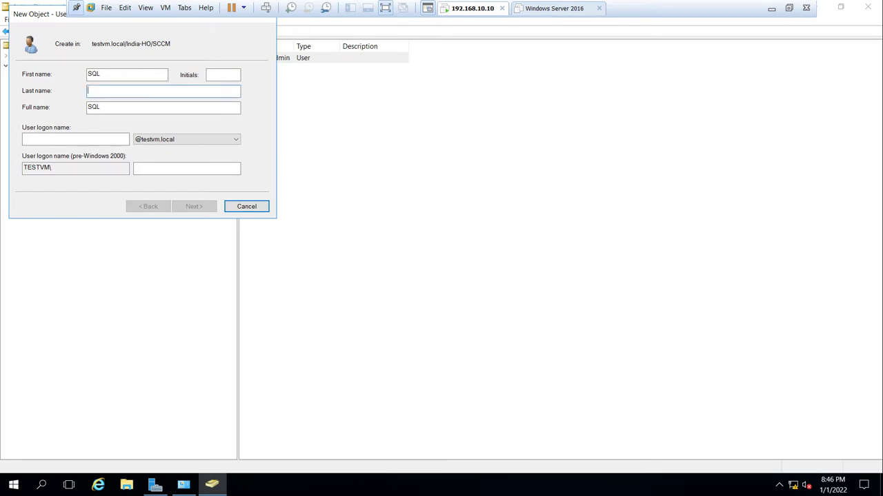
{"action": "type", "text": "Admi"}
{"action": "key", "text": "Tab"}
{"action": "key", "text": "Tab"}
{"action": "type", "text": "SQL"}
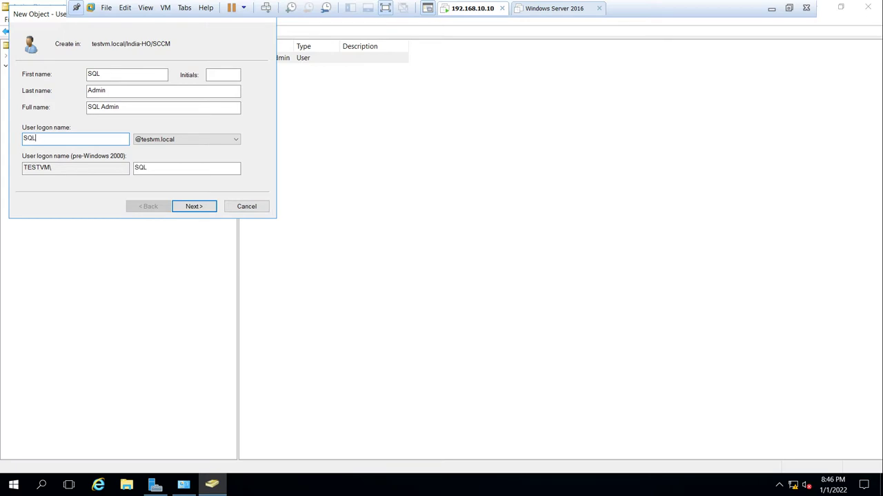
{"action": "type", "text": "Admin"}
{"action": "left_click", "coordinate": [194, 206]}
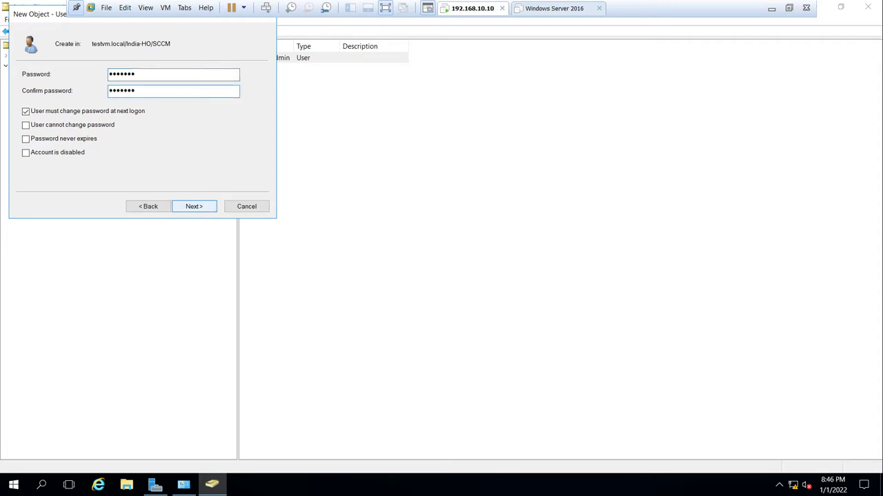
- Set the password so the user cannot change it and it never expires, then finish
{"action": "left_click", "coordinate": [44, 112]}
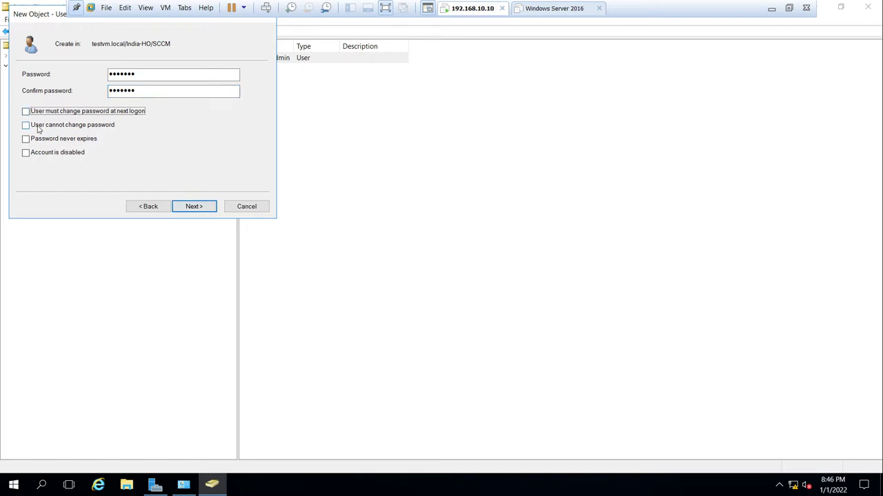
{"action": "left_click", "coordinate": [38, 128]}
{"action": "left_click", "coordinate": [39, 140]}
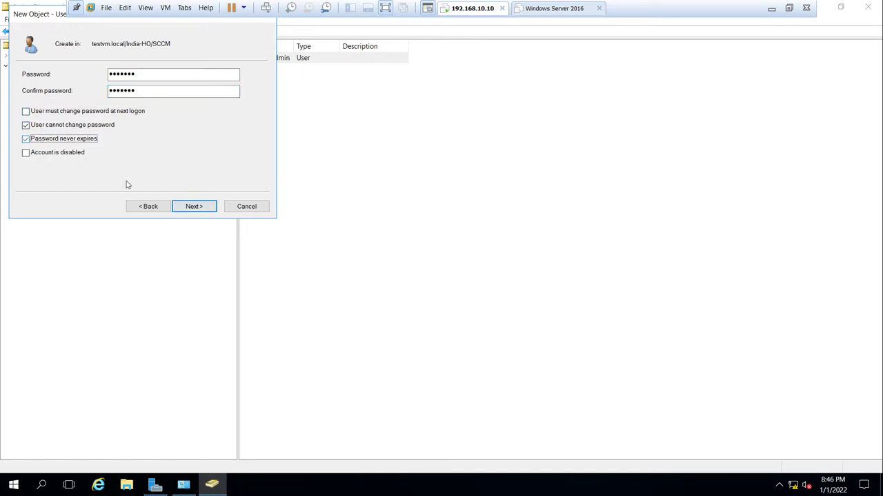
{"action": "left_click", "coordinate": [194, 206]}
{"action": "left_click", "coordinate": [196, 206]}
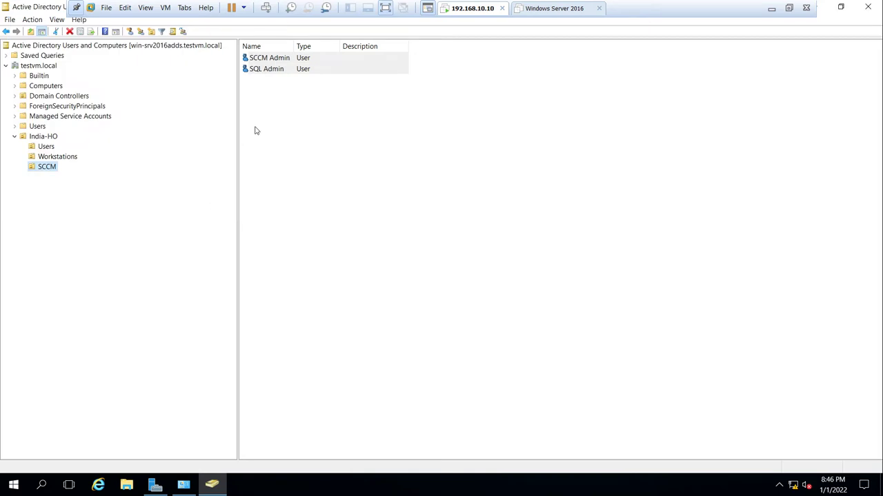
- Select the SCCM Admin account, dismissing an accidentally opened help prompt
{"action": "left_click", "coordinate": [278, 62]}
{"action": "left_click", "coordinate": [277, 70]}
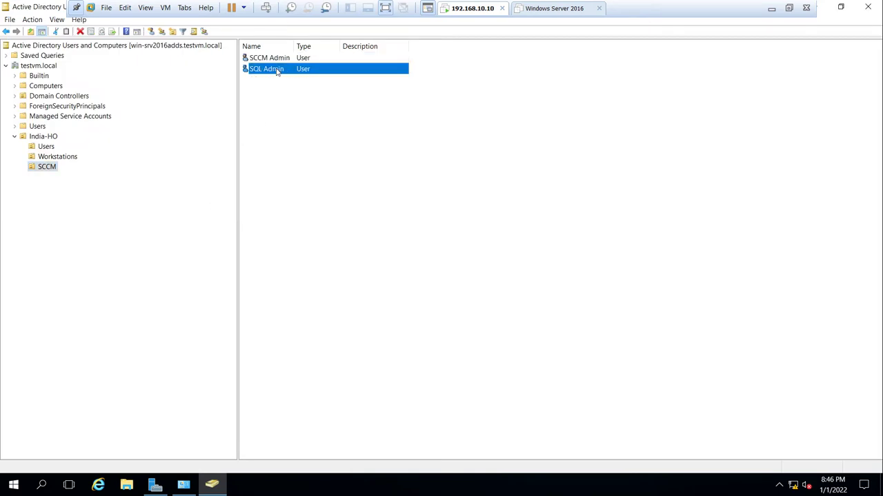
{"action": "left_click", "coordinate": [283, 59]}
{"action": "right_click", "coordinate": [283, 60]}
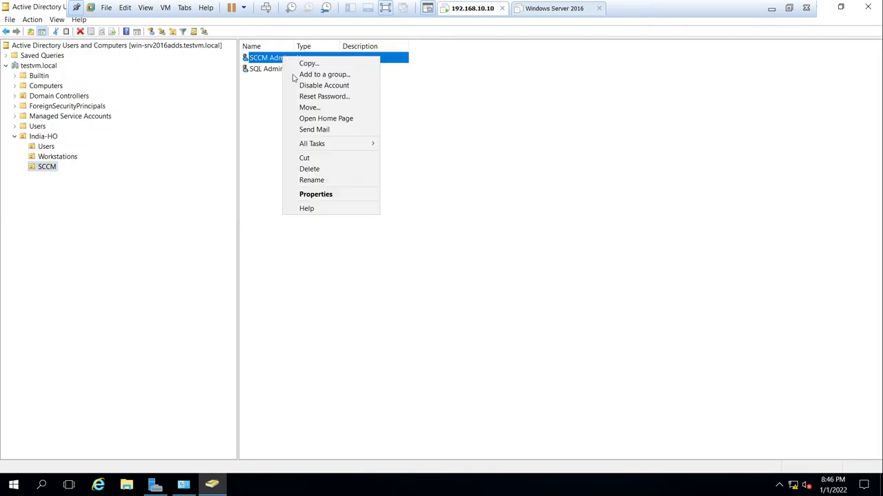
{"action": "left_click", "coordinate": [329, 208]}
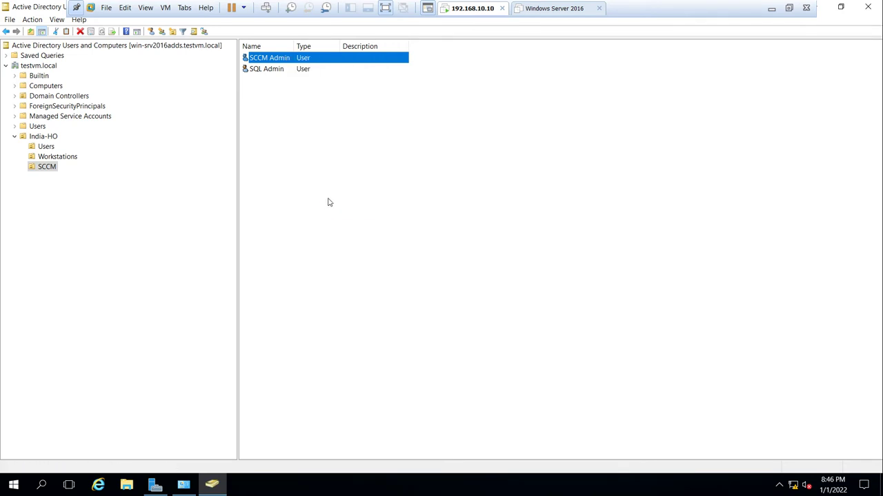
{"action": "key", "text": "Escape"}
- From SCCM Admin's Member Of tab, search for all domain groups and select them all
{"action": "right_click", "coordinate": [282, 61]}
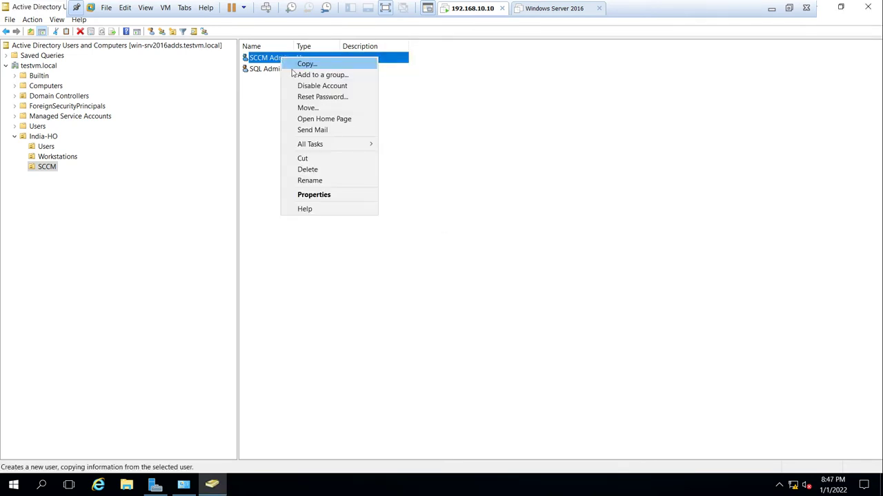
{"action": "left_click", "coordinate": [325, 196]}
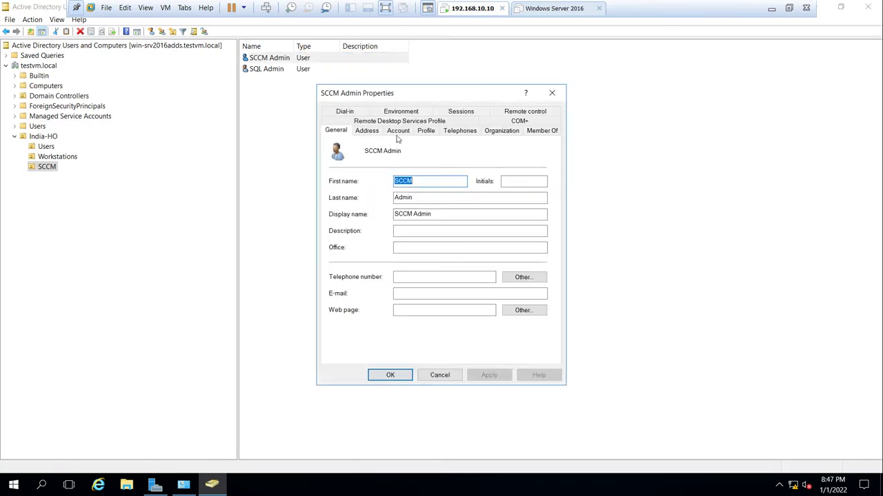
{"action": "left_click", "coordinate": [535, 130]}
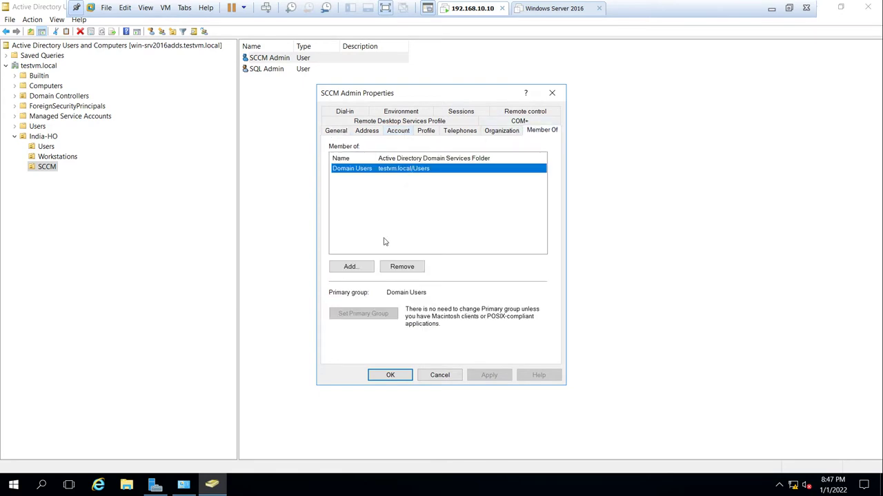
{"action": "left_click", "coordinate": [352, 269]}
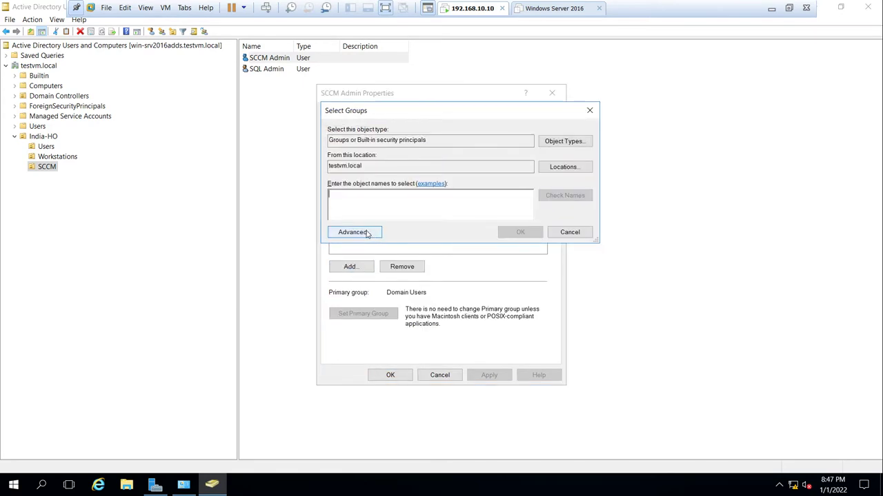
{"action": "left_click", "coordinate": [366, 232]}
{"action": "left_click", "coordinate": [600, 234]}
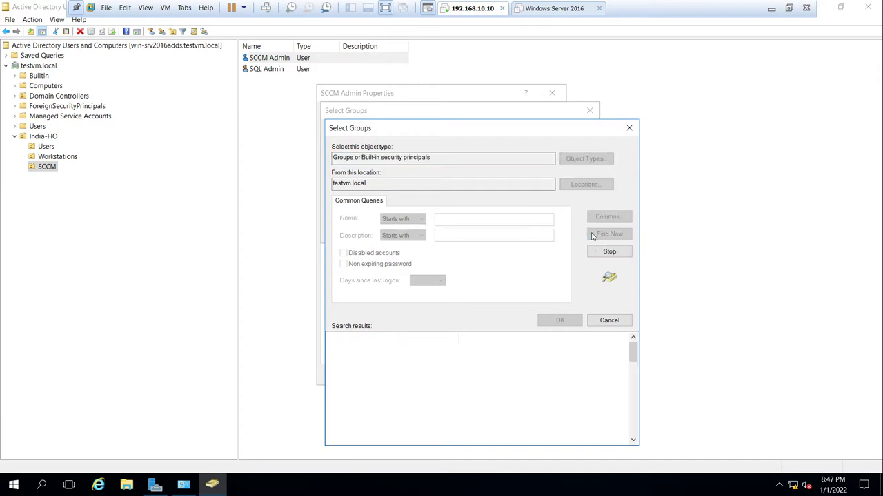
{"action": "key", "text": "Down"}
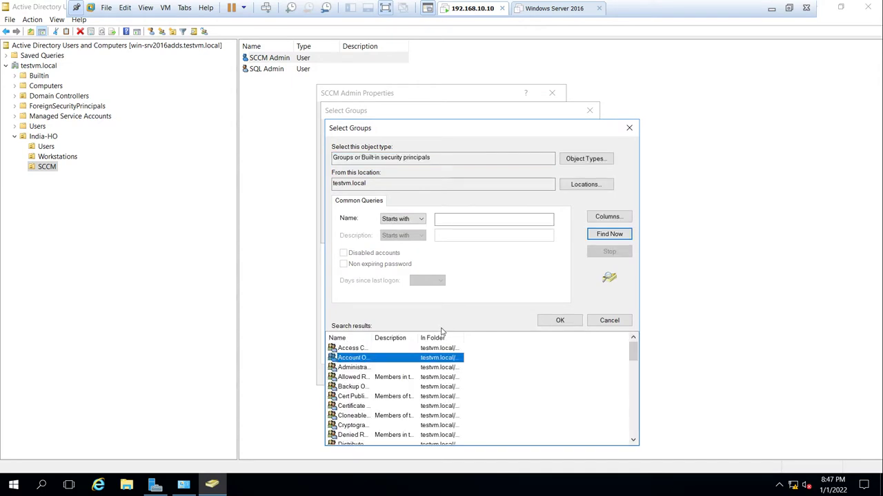
{"action": "key", "text": "Up"}
{"action": "key", "text": "shift+Down"}
{"action": "key", "text": "shift+Down"}
{"action": "key", "text": "shift+Down"}
{"action": "key", "text": "shift+Down"}
{"action": "key", "text": "shift+Down"}
{"action": "key", "text": "shift+Down"}
{"action": "key", "text": "shift+Down"}
{"action": "key", "text": "shift+Down"}
{"action": "key", "text": "shift+Down"}
{"action": "key", "text": "shift+Down"}
{"action": "key", "text": "shift+Down"}
{"action": "key", "text": "shift+Down"}
{"action": "key", "text": "shift+Down"}
{"action": "key", "text": "shift+Down"}
{"action": "key", "text": "shift+Down"}
{"action": "key", "text": "shift+Down"}
{"action": "key", "text": "shift+Down"}
{"action": "key", "text": "shift+Down"}
{"action": "key", "text": "shift+Down"}
{"action": "key", "text": "shift+Down"}
{"action": "key", "text": "shift+Down"}
{"action": "key", "text": "shift+Down"}
{"action": "key", "text": "shift+Down"}
{"action": "key", "text": "shift+Down"}
{"action": "key", "text": "shift+Down"}
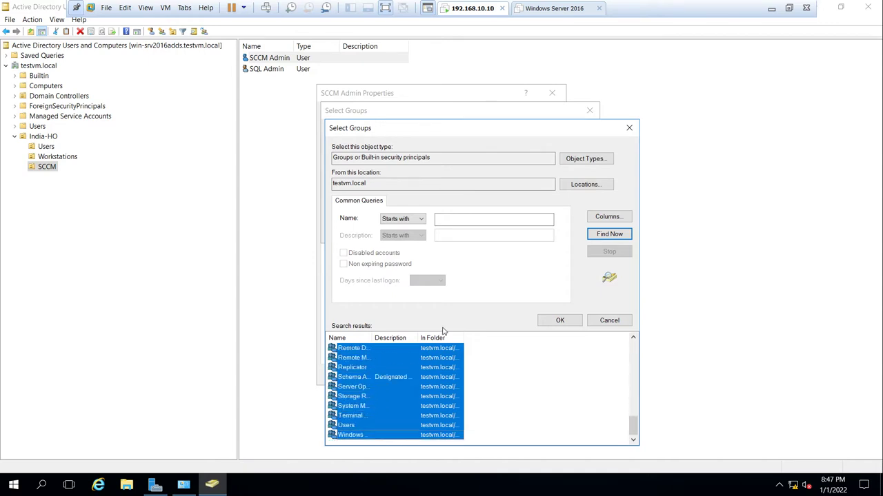
{"action": "left_click", "coordinate": [573, 321]}
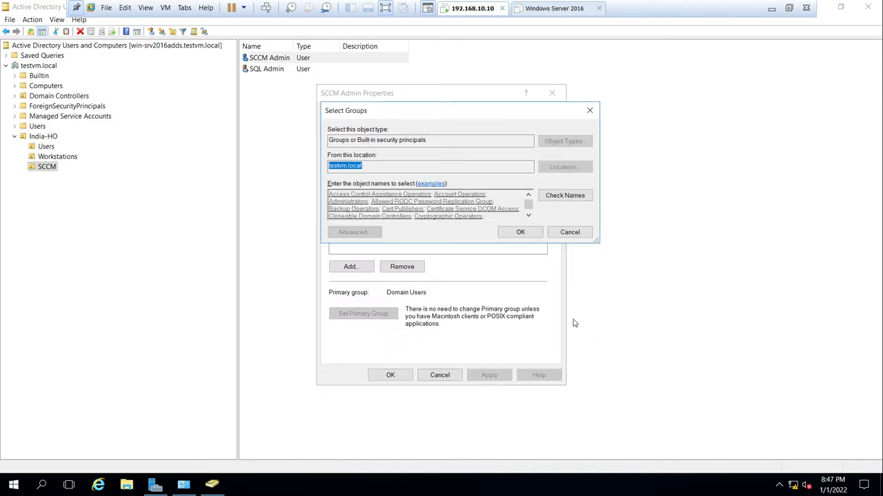
- Add SCCM Admin to the found groups, skip the Domain Users duplicate, and save
{"action": "left_click", "coordinate": [517, 233]}
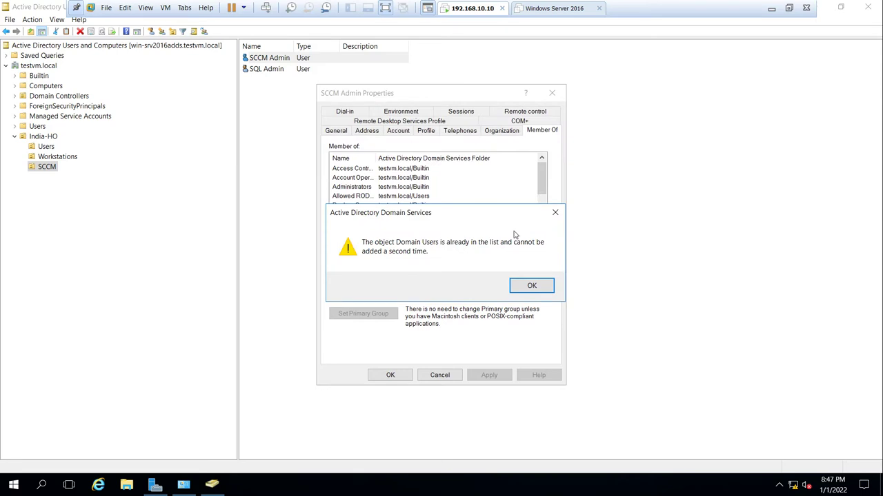
{"action": "left_click", "coordinate": [532, 285]}
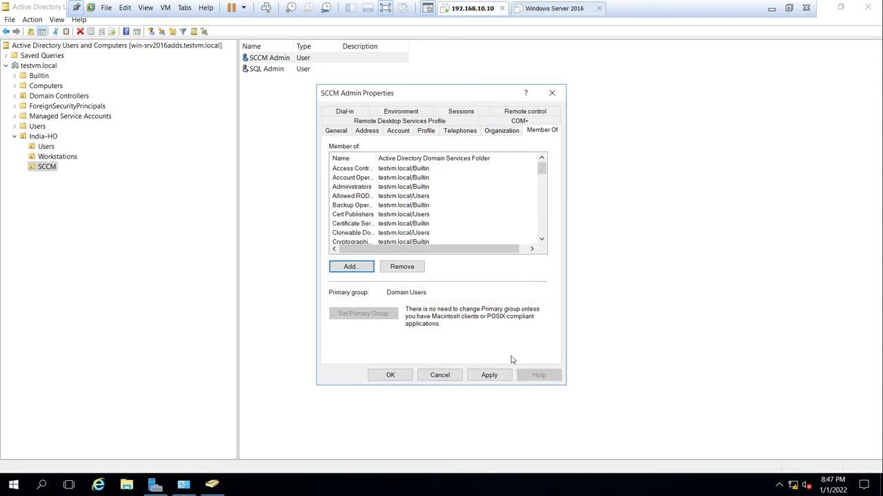
{"action": "left_click", "coordinate": [488, 374]}
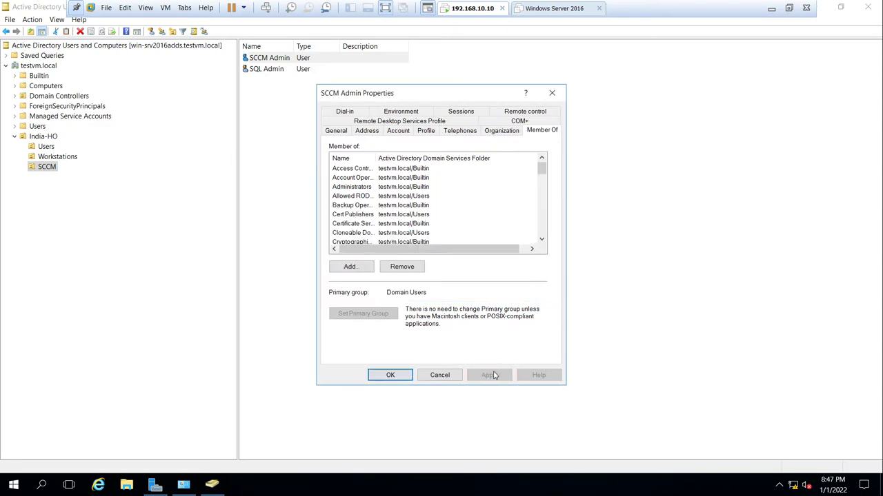
{"action": "left_click", "coordinate": [390, 375]}
{"action": "left_click", "coordinate": [262, 69]}
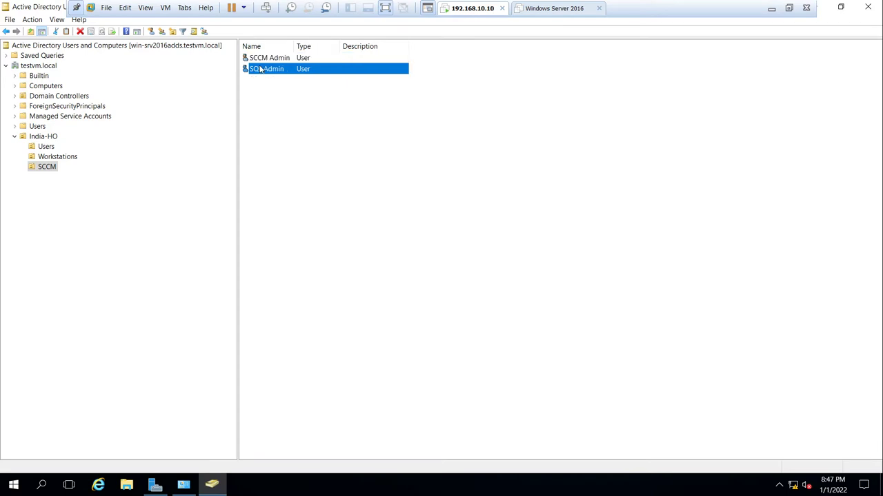
- From SQL Admin's Member Of tab, search for all domain groups and select them all
{"action": "right_click", "coordinate": [261, 68]}
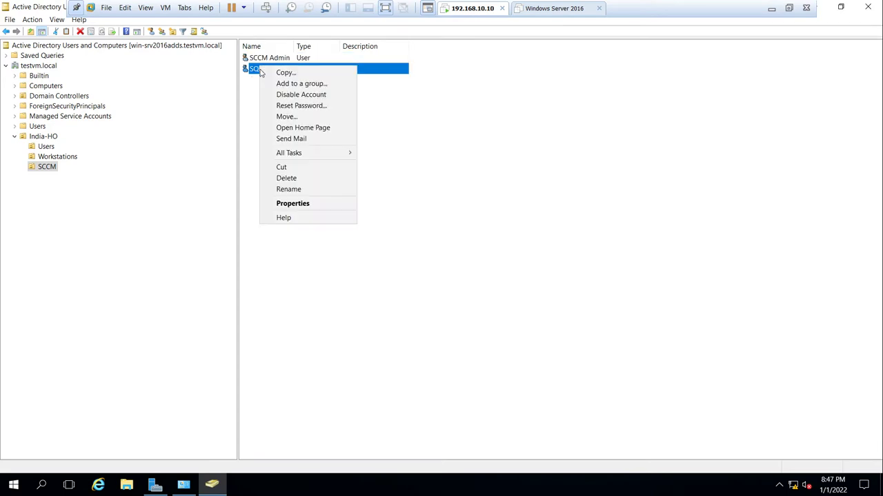
{"action": "left_click", "coordinate": [301, 204]}
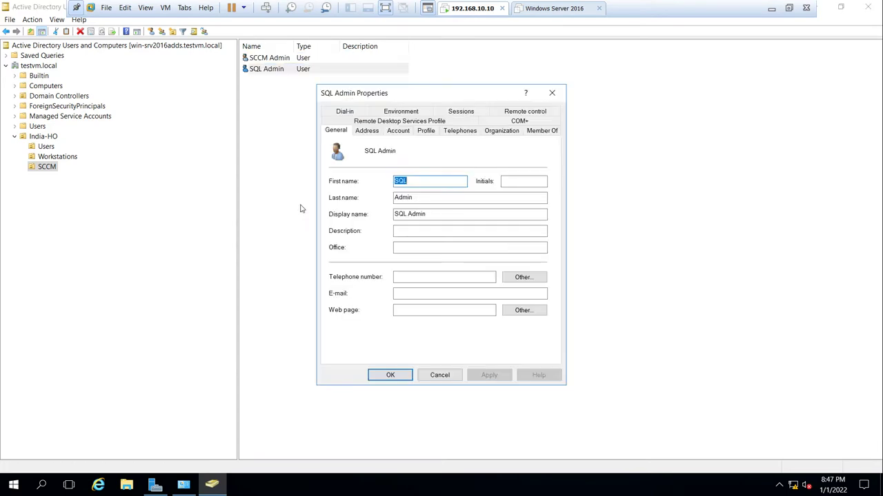
{"action": "left_click", "coordinate": [528, 132]}
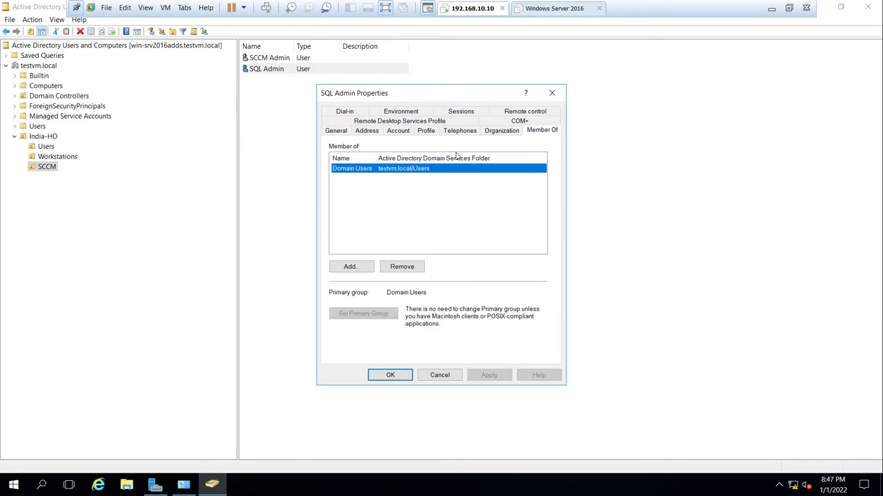
{"action": "left_click", "coordinate": [357, 267]}
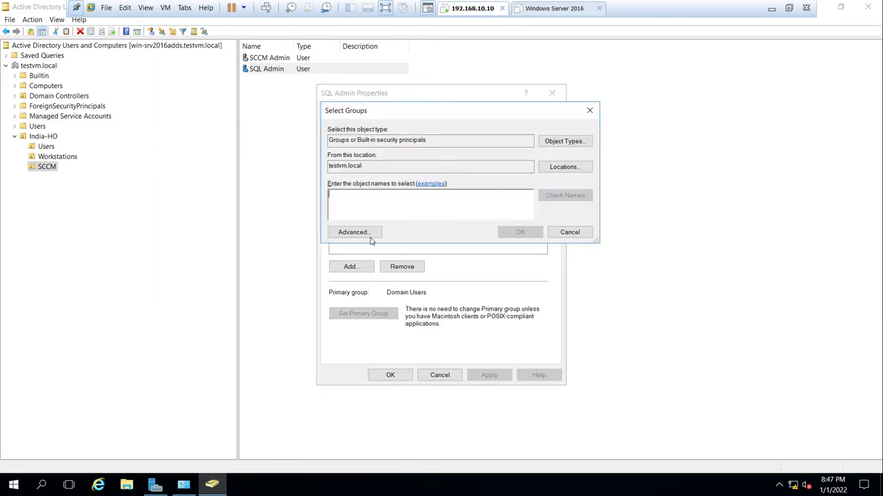
{"action": "left_click", "coordinate": [353, 232]}
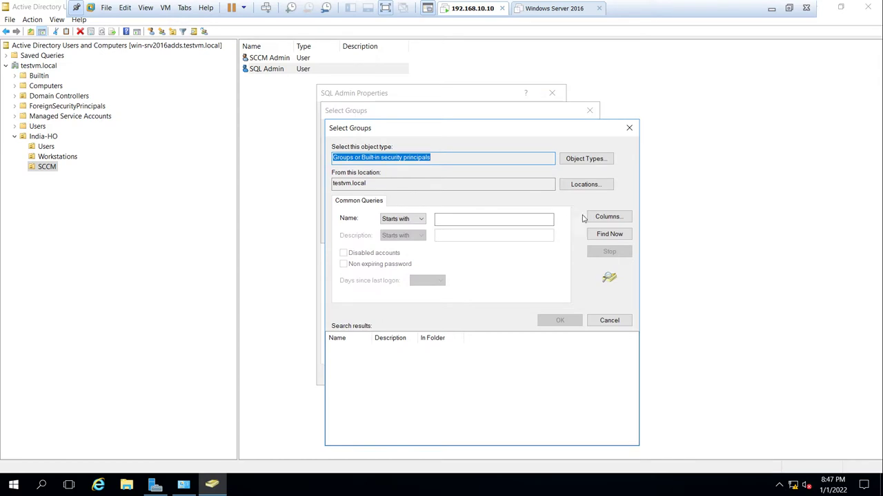
{"action": "left_click", "coordinate": [598, 236]}
{"action": "key", "text": "shift+Down"}
{"action": "key", "text": "shift+Down"}
{"action": "key", "text": "shift+Down"}
{"action": "key", "text": "shift+Down"}
{"action": "key", "text": "shift+Down"}
{"action": "key", "text": "shift+Down"}
{"action": "key", "text": "shift+Down"}
{"action": "key", "text": "shift+Down"}
{"action": "key", "text": "shift+Down"}
{"action": "key", "text": "shift+Down"}
{"action": "key", "text": "shift+Down"}
{"action": "key", "text": "shift+Down"}
{"action": "key", "text": "shift+Down"}
{"action": "key", "text": "shift+Down"}
{"action": "key", "text": "shift+Down"}
{"action": "key", "text": "shift+Down"}
{"action": "key", "text": "shift+Down"}
{"action": "key", "text": "shift+Down"}
{"action": "key", "text": "shift+Down"}
{"action": "key", "text": "shift+Down"}
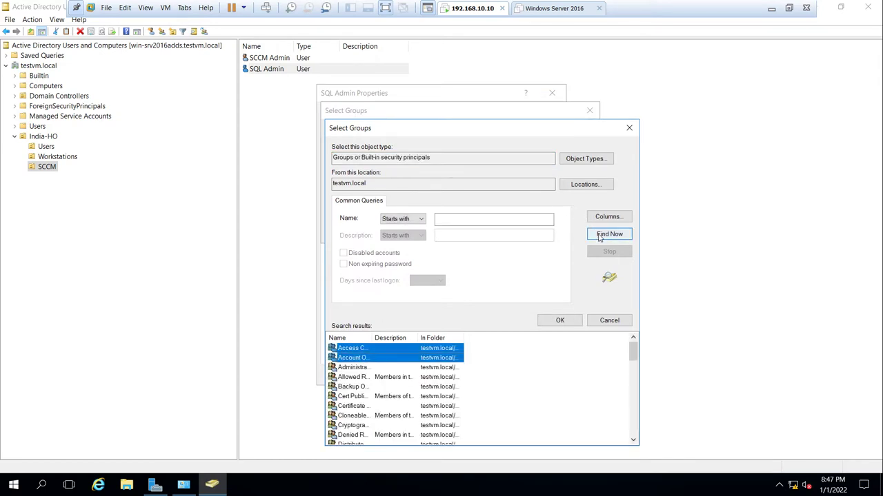
{"action": "key", "text": "shift+Down"}
{"action": "key", "text": "shift+Down"}
{"action": "key", "text": "shift+Down"}
{"action": "key", "text": "shift+Down"}
{"action": "key", "text": "shift+Down"}
{"action": "key", "text": "shift+Down"}
{"action": "key", "text": "shift+Down"}
{"action": "key", "text": "shift+Down"}
{"action": "key", "text": "shift+Down"}
{"action": "key", "text": "shift+Down"}
{"action": "key", "text": "shift+Down"}
{"action": "key", "text": "shift+Down"}
{"action": "key", "text": "shift+Down"}
{"action": "key", "text": "shift+Down"}
{"action": "key", "text": "shift+Down"}
{"action": "key", "text": "shift+Down"}
{"action": "key", "text": "shift+Down"}
{"action": "key", "text": "shift+Down"}
{"action": "key", "text": "shift+Down"}
{"action": "key", "text": "shift+Down"}
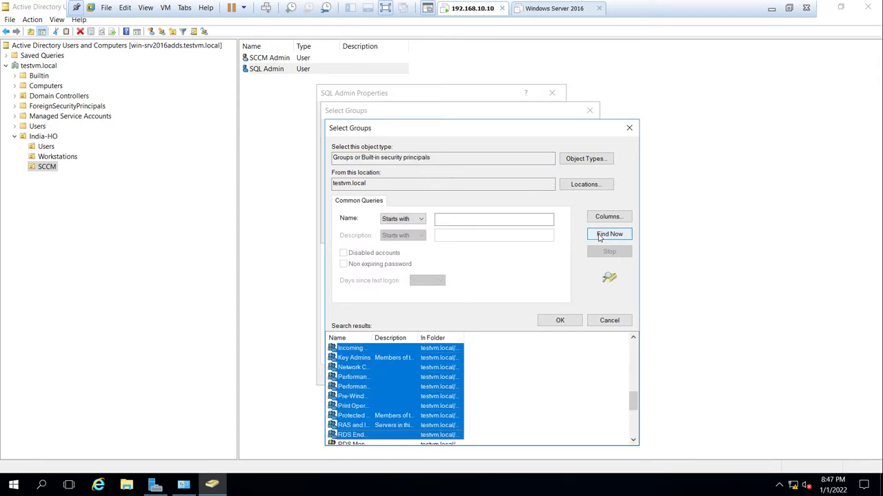
{"action": "left_click", "coordinate": [560, 321]}
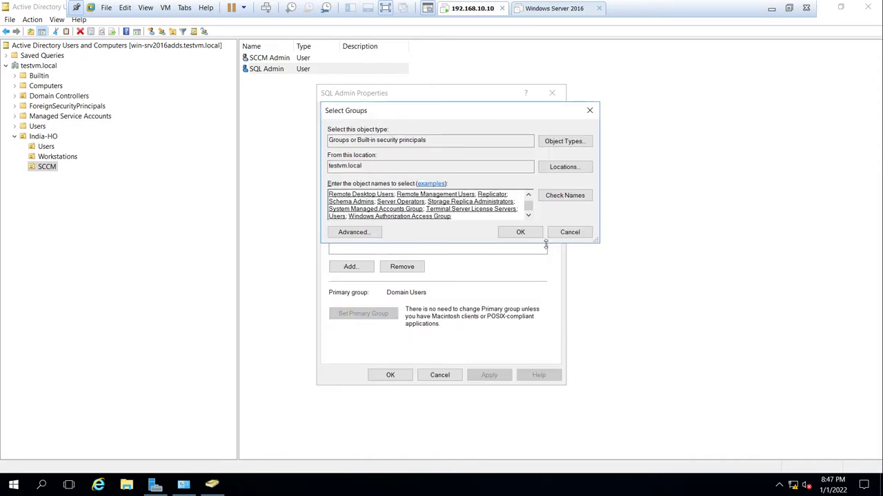
- Add SQL Admin to the selected groups, skip the Domain Users duplicate, and save
{"action": "left_click", "coordinate": [521, 233]}
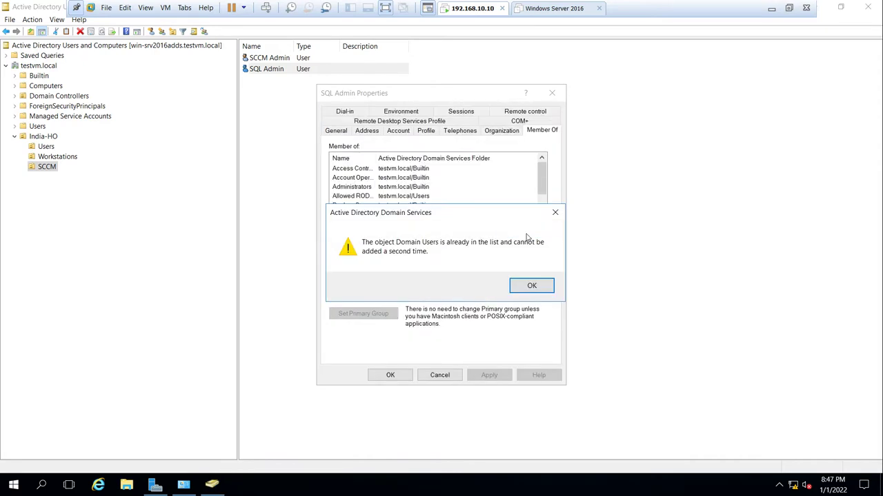
{"action": "left_click", "coordinate": [529, 287]}
{"action": "left_click", "coordinate": [489, 375]}
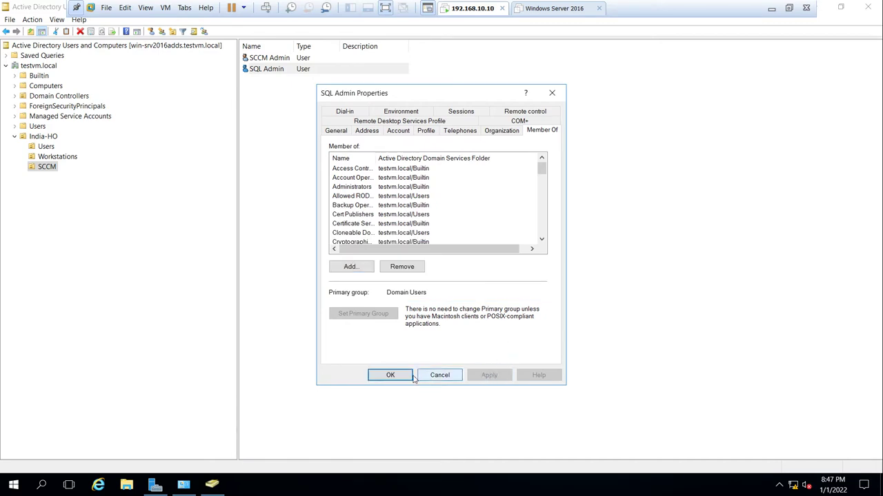
{"action": "left_click", "coordinate": [391, 376]}
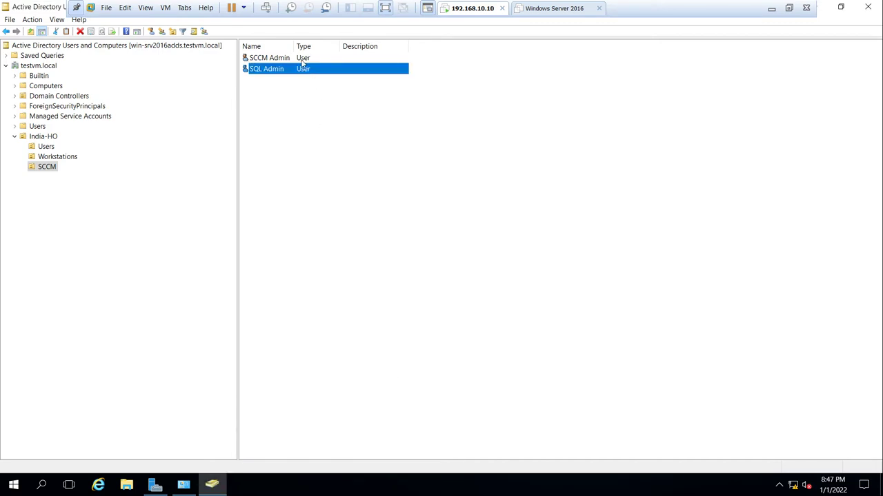
{"action": "left_click_drag", "start_coordinate": [296, 46], "coordinate": [292, 46]}
{"action": "left_click", "coordinate": [505, 130]}
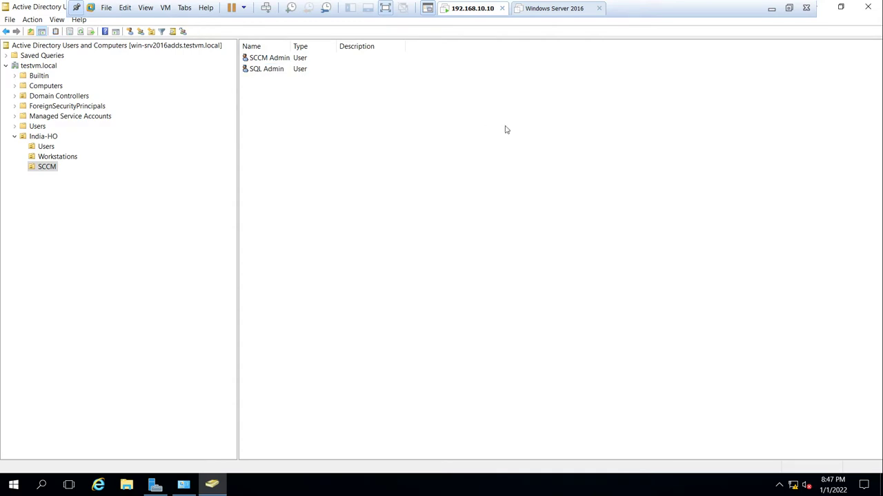
- Close ADUC and rename the computer to SCCMServer in System Properties, pending restart
{"action": "left_click", "coordinate": [868, 7]}
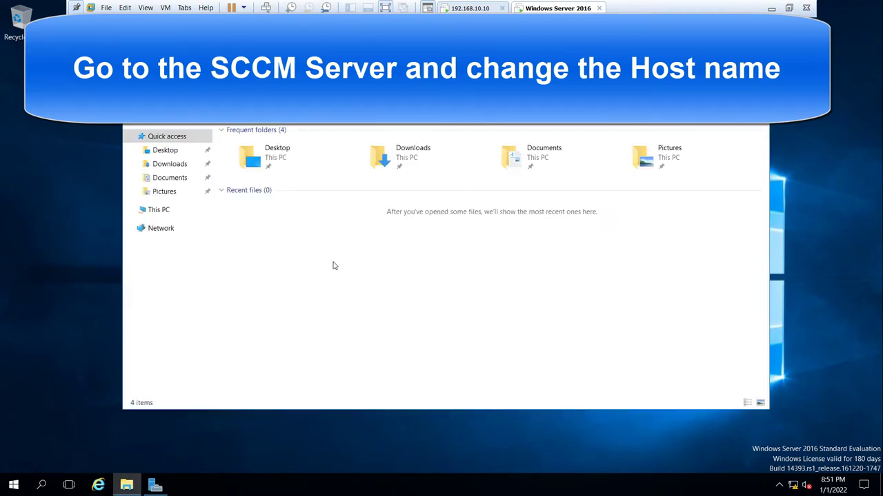
{"action": "right_click", "coordinate": [163, 210]}
{"action": "left_click", "coordinate": [198, 360]}
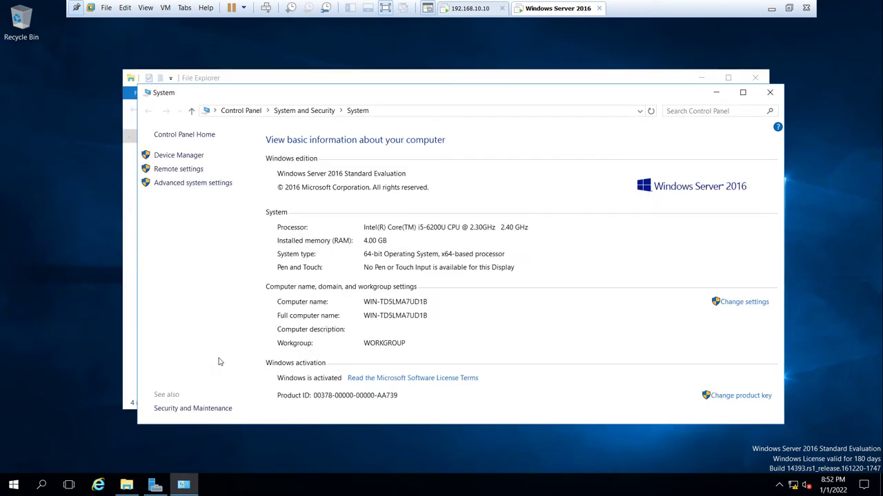
{"action": "left_click", "coordinate": [727, 305]}
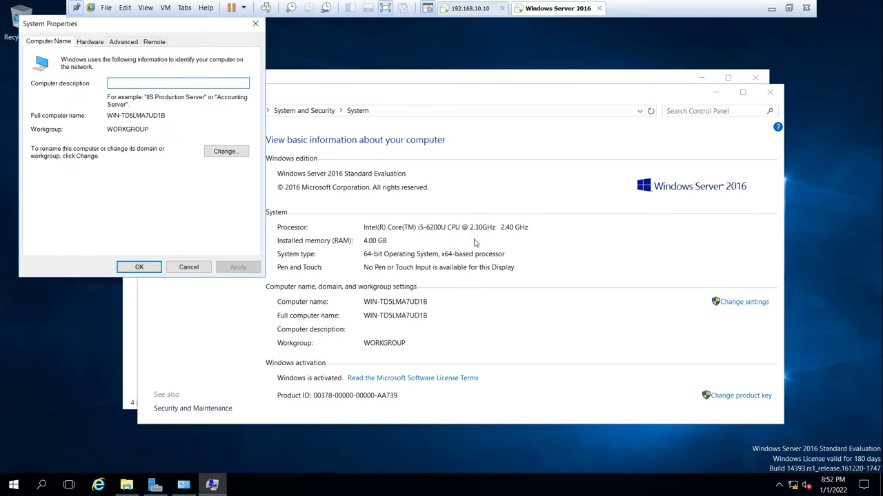
{"action": "left_click", "coordinate": [239, 151]}
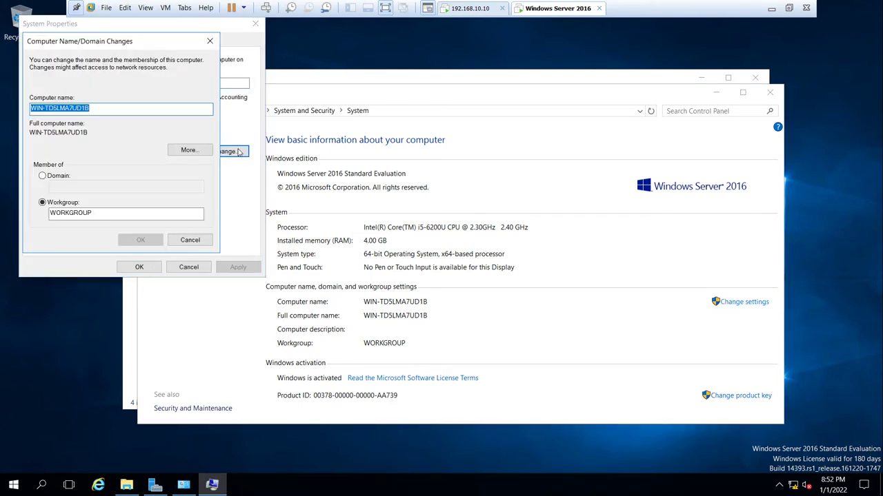
{"action": "type", "text": "SCCMServer"}
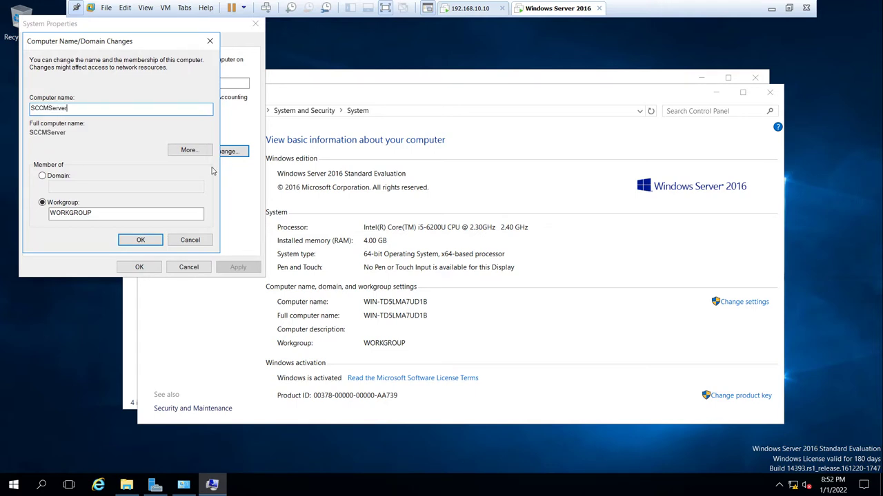
{"action": "left_click", "coordinate": [142, 241]}
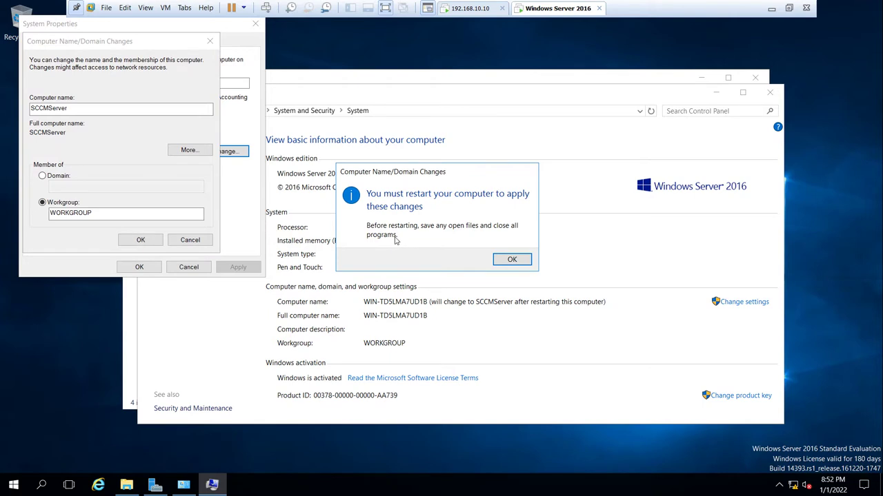
{"action": "left_click", "coordinate": [512, 259]}
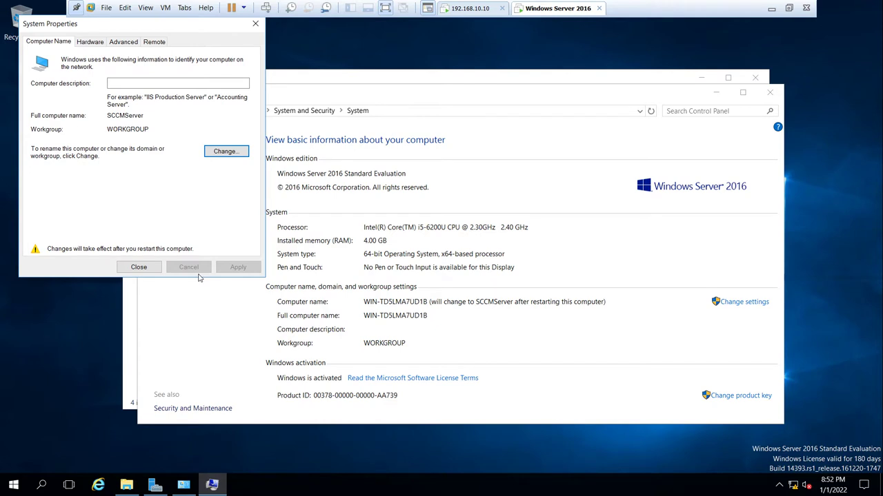
{"action": "left_click", "coordinate": [146, 267]}
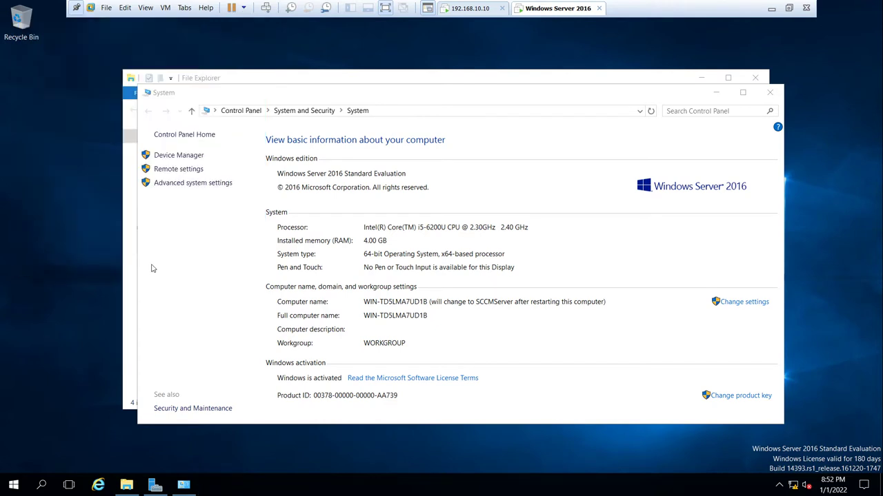
- Restart and sign back in, then minimize Server Manager and move Recycle Bin down one slot
{"action": "left_click", "coordinate": [446, 257]}
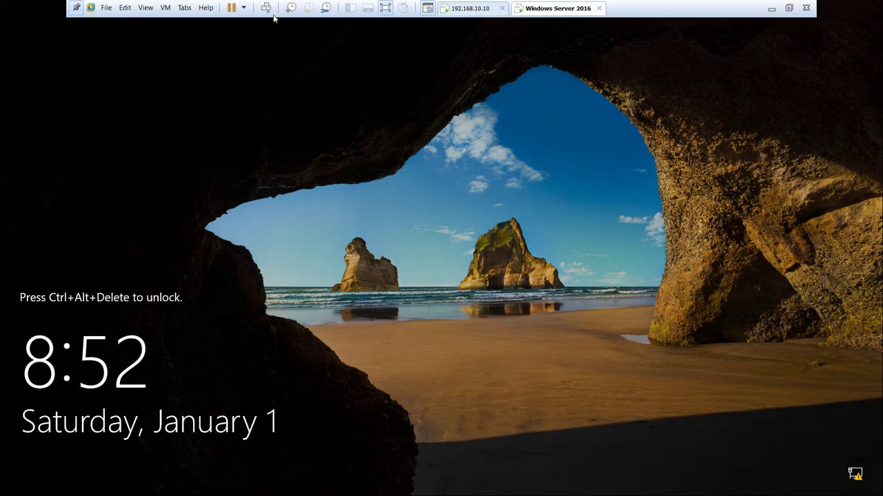
{"action": "left_click", "coordinate": [267, 10]}
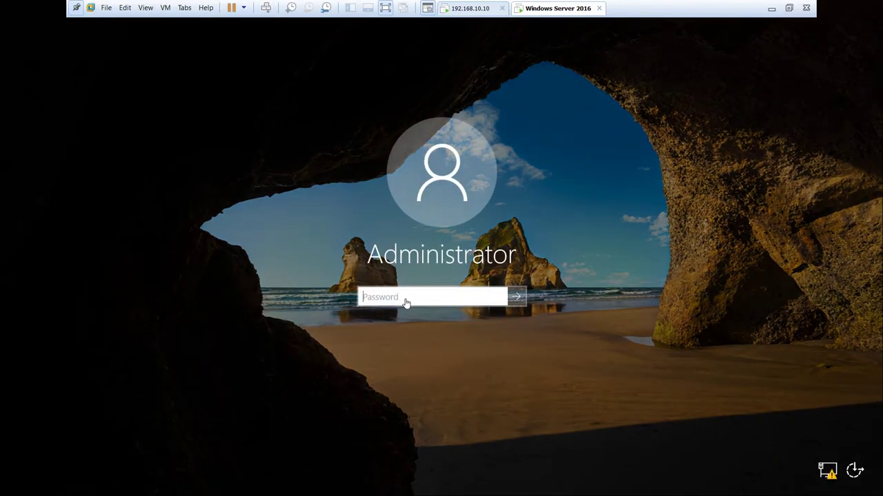
{"action": "type", "text": "••"}
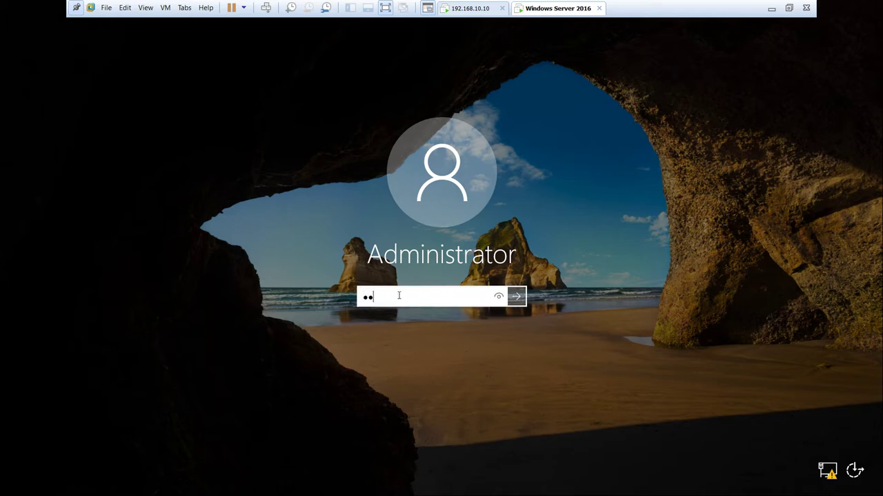
{"action": "type", "text": "•••"}
{"action": "key", "text": "Return"}
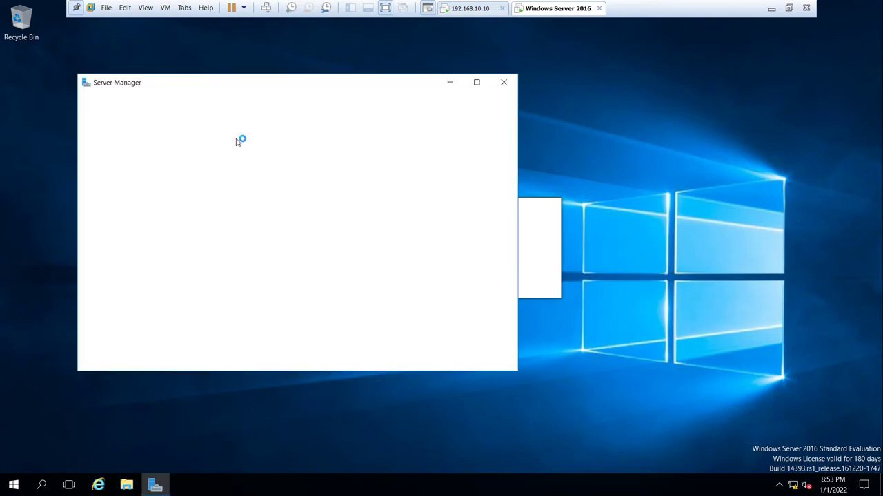
{"action": "left_click", "coordinate": [451, 84]}
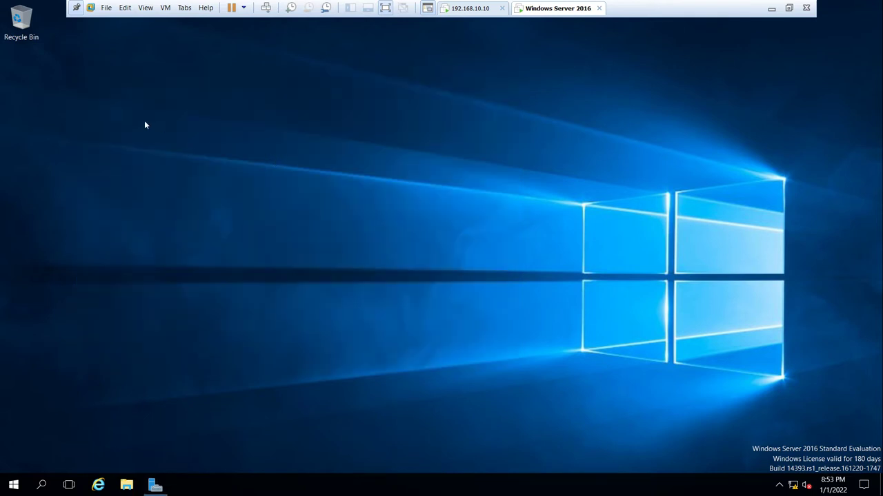
{"action": "left_click_drag", "start_coordinate": [25, 24], "coordinate": [26, 83]}
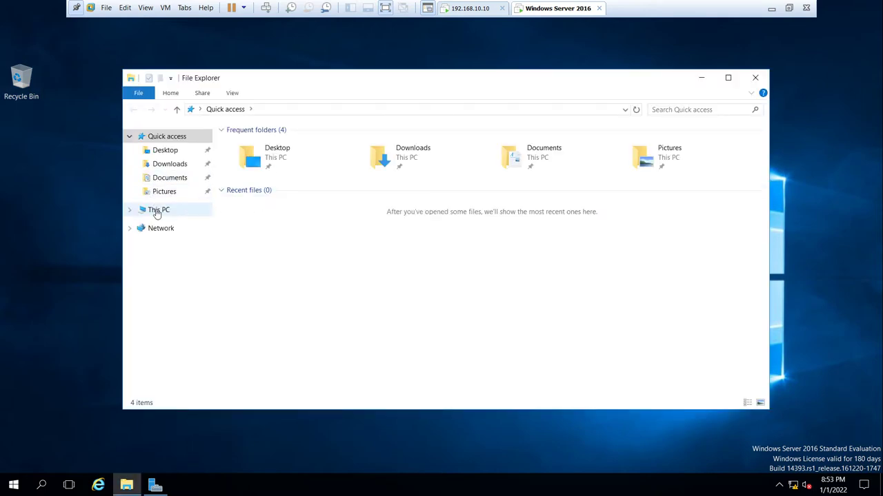
{"action": "right_click", "coordinate": [156, 209]}
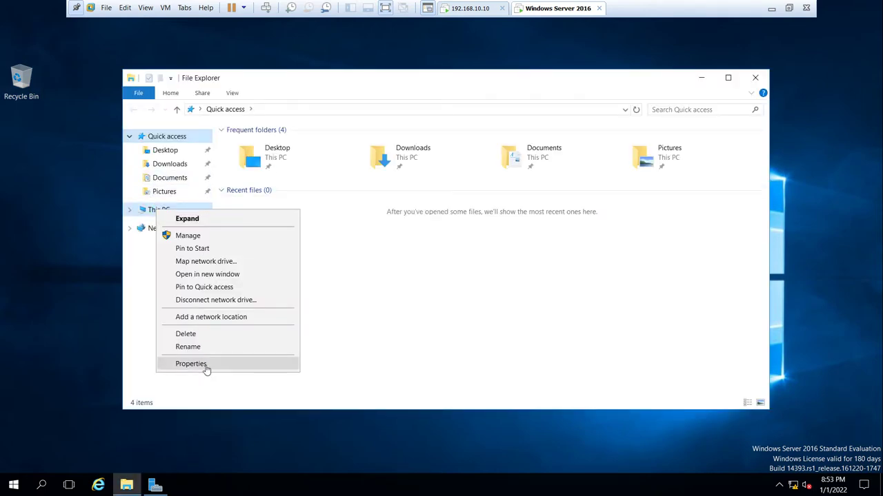
{"action": "left_click", "coordinate": [205, 366]}
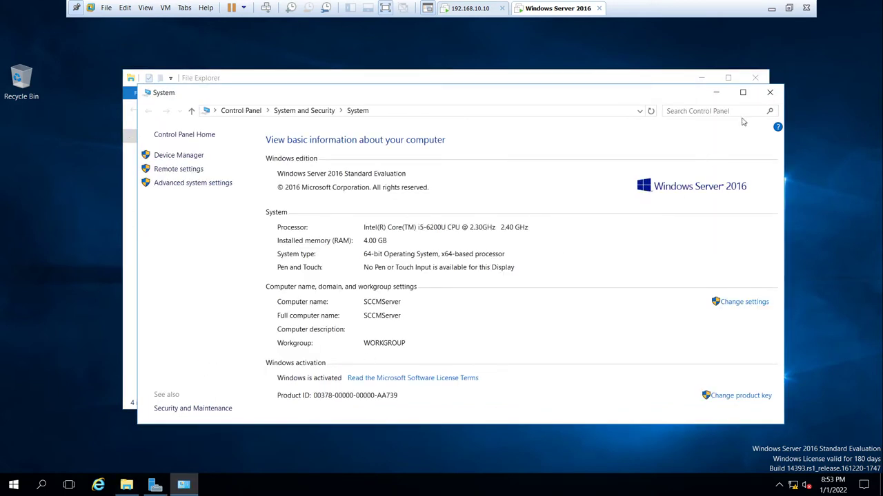
{"action": "left_click", "coordinate": [770, 92]}
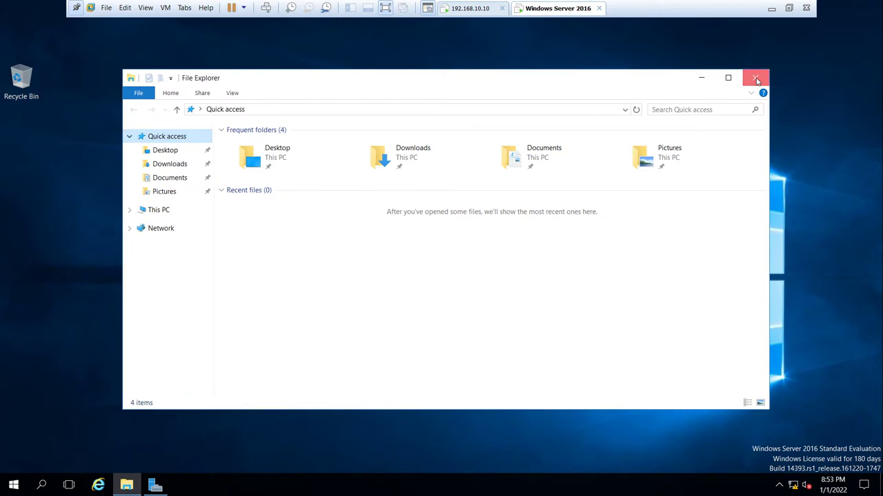
{"action": "left_click", "coordinate": [756, 78]}
- Give Ethernet0 static IPv4 192.168.10.20, mask 255.255.255.0, DNS 192.168.10.10 via ncpa.cpl
{"action": "key", "text": "super+r"}
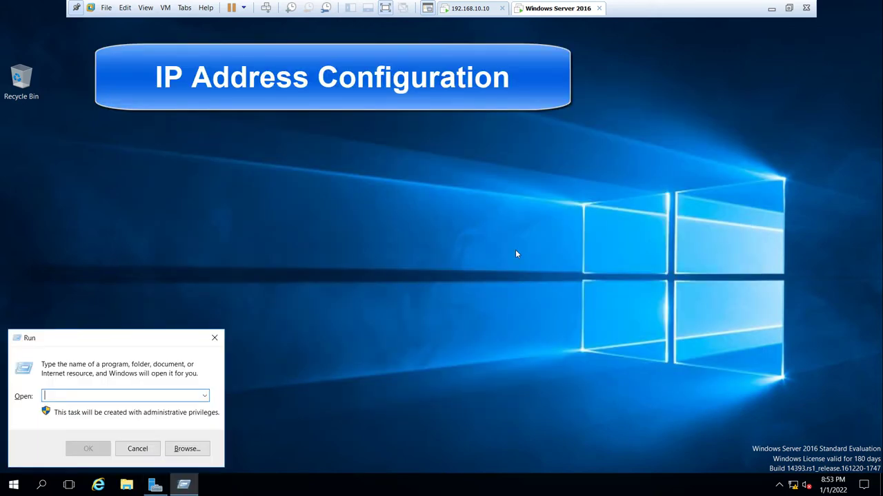
{"action": "type", "text": "nc"}
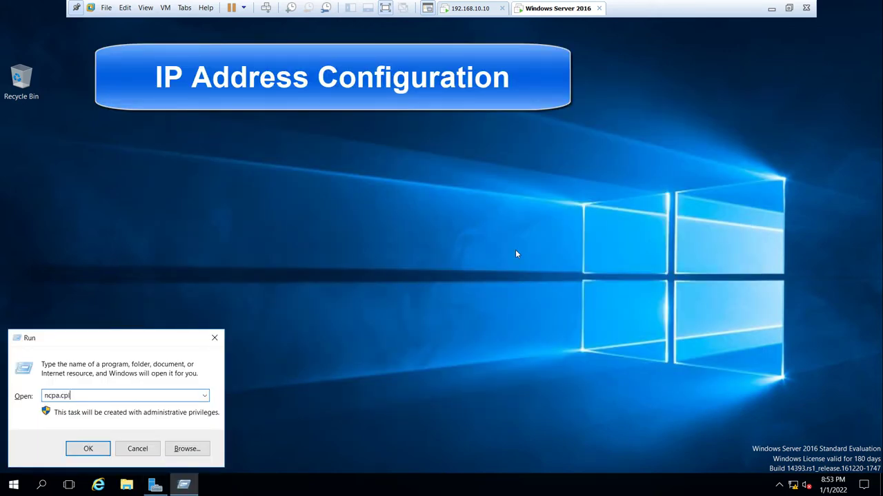
{"action": "type", "text": "pa.cpl"}
{"action": "key", "text": "Return"}
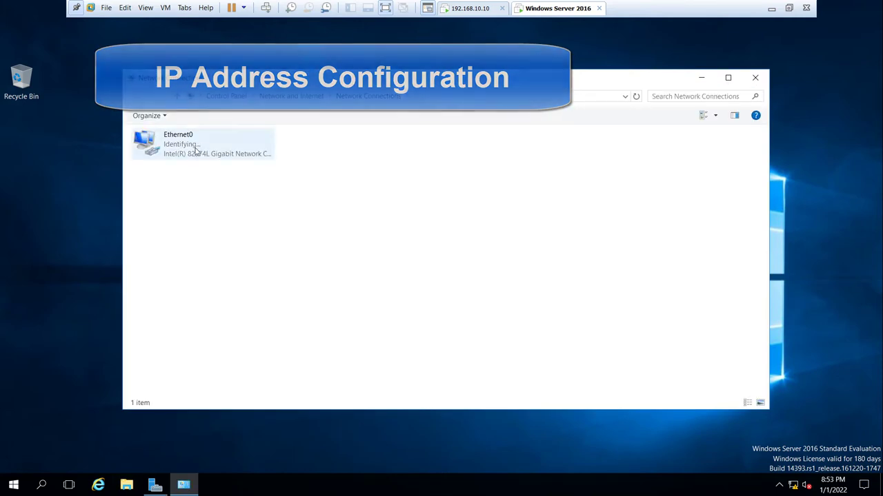
{"action": "right_click", "coordinate": [179, 146]}
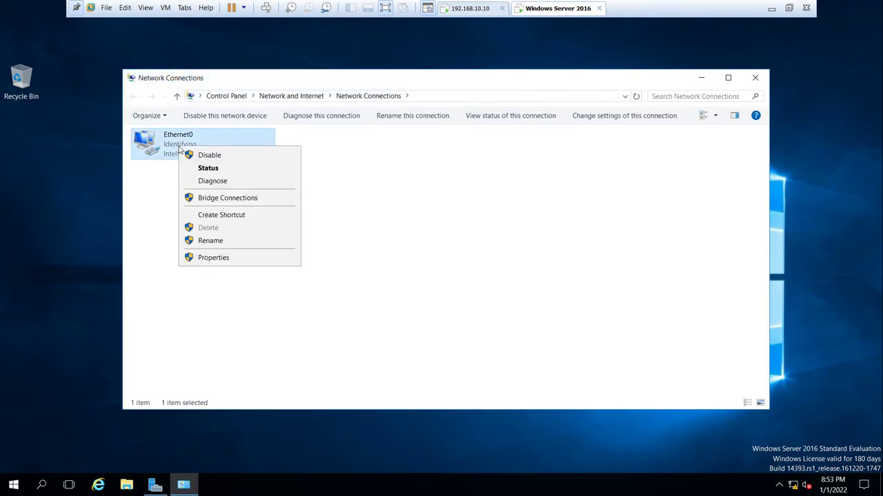
{"action": "left_click", "coordinate": [223, 260]}
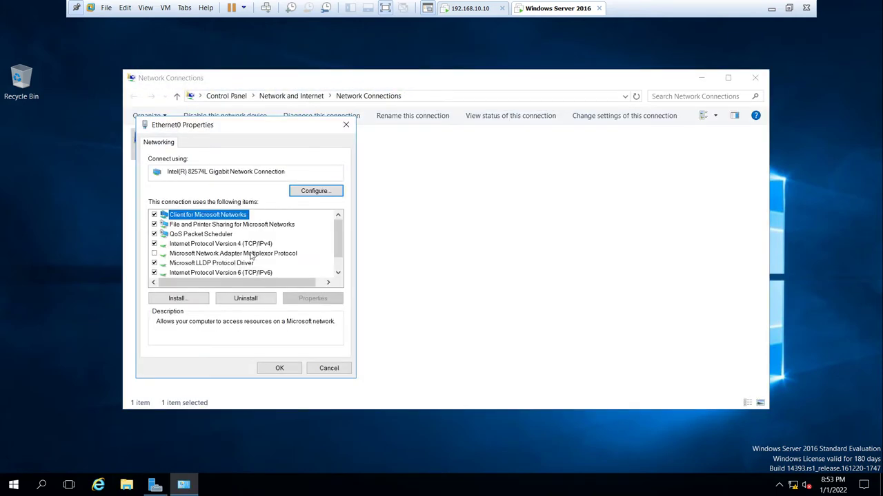
{"action": "left_click", "coordinate": [252, 244]}
{"action": "left_click", "coordinate": [327, 299]}
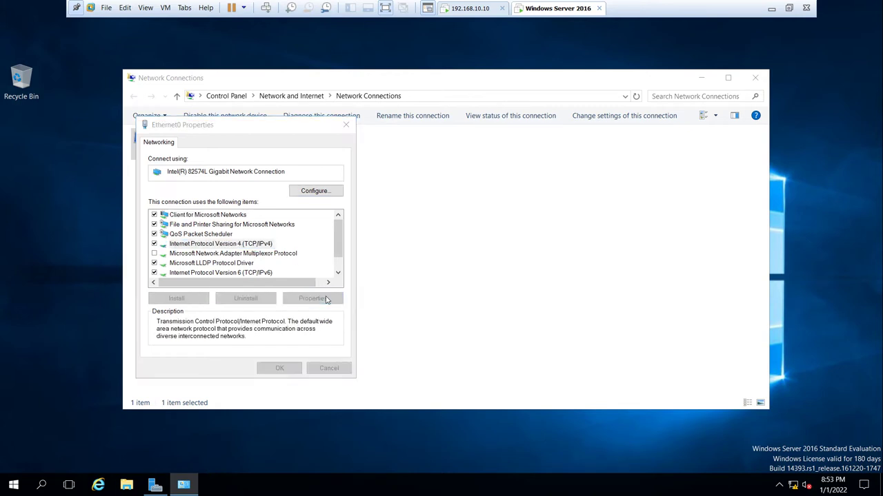
{"action": "left_click", "coordinate": [174, 247]}
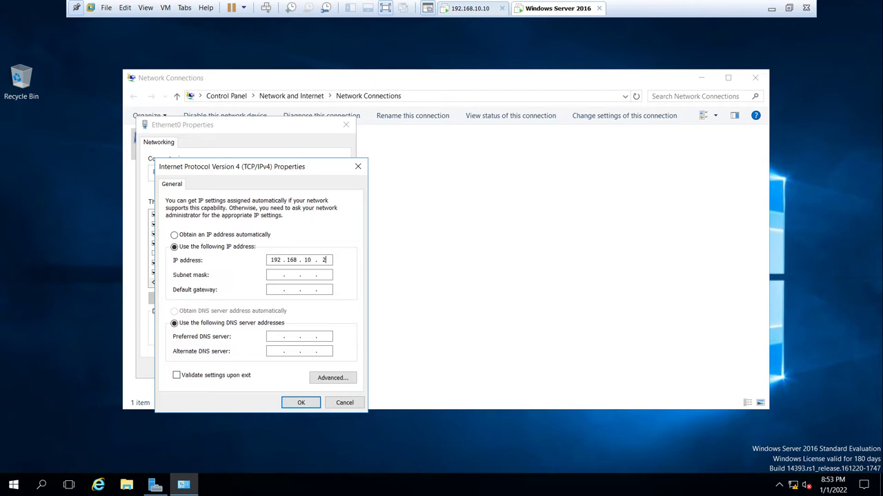
{"action": "key", "text": "Tab"}
{"action": "key", "text": "Tab"}
{"action": "key", "text": "Tab"}
{"action": "key", "text": "Tab"}
- Set the DNS suffix testvm.local with DNS registration, and accept all the dialogs
{"action": "left_click", "coordinate": [333, 378]}
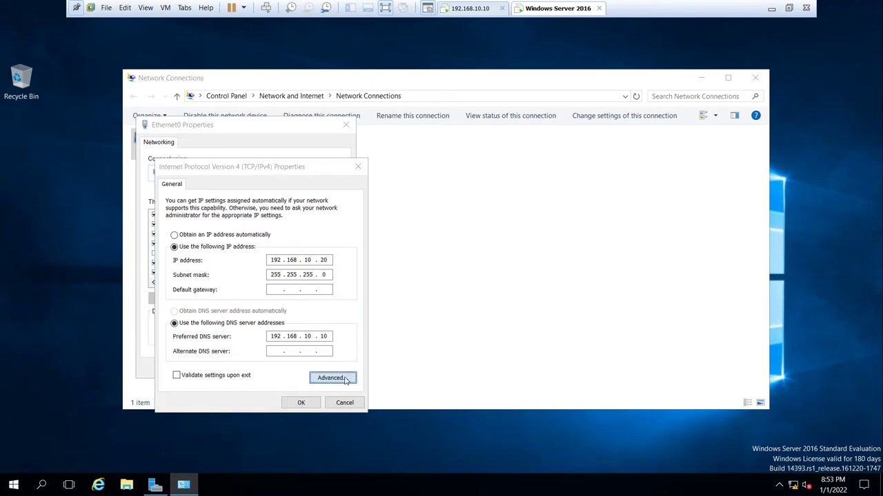
{"action": "left_click", "coordinate": [211, 195]}
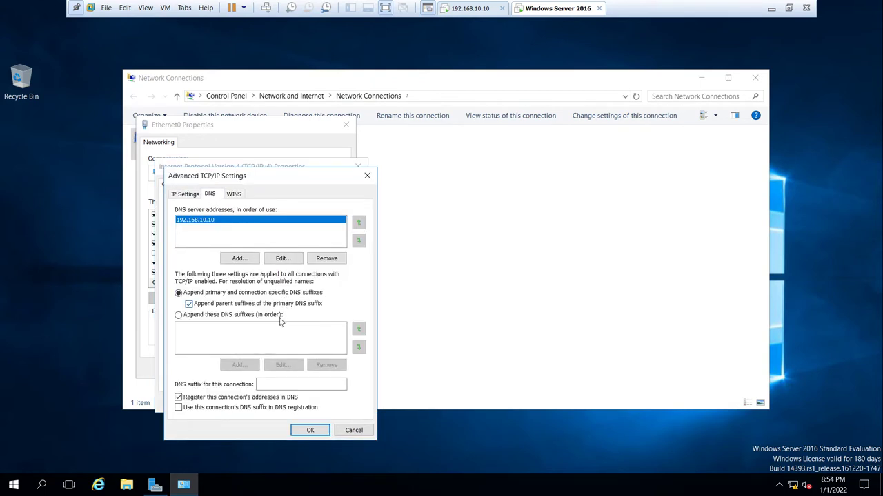
{"action": "left_click", "coordinate": [282, 384]}
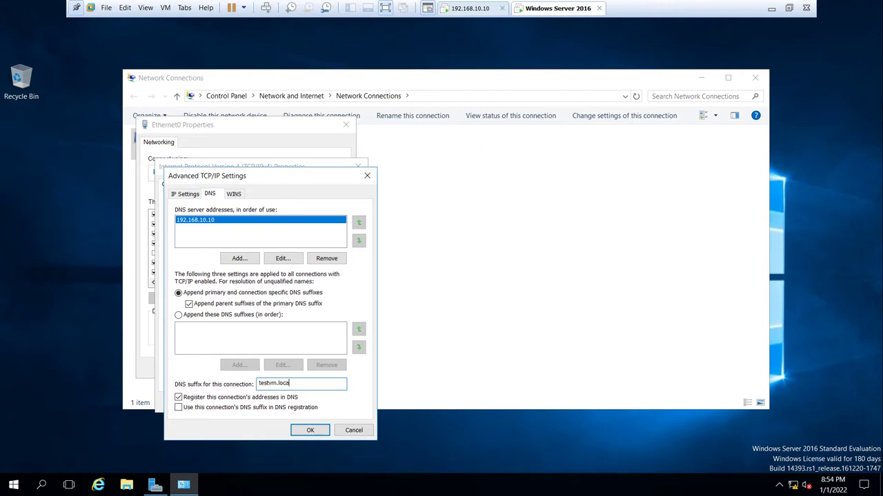
{"action": "left_click", "coordinate": [195, 406]}
{"action": "left_click", "coordinate": [304, 430]}
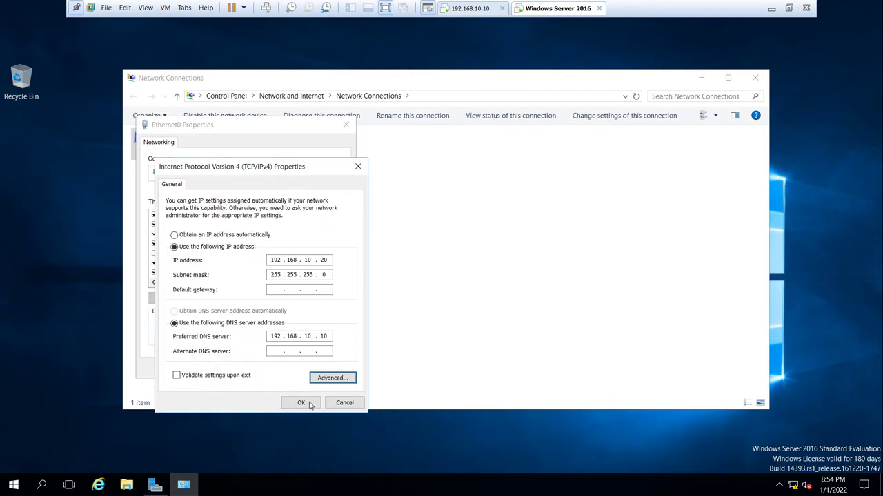
{"action": "left_click", "coordinate": [303, 403]}
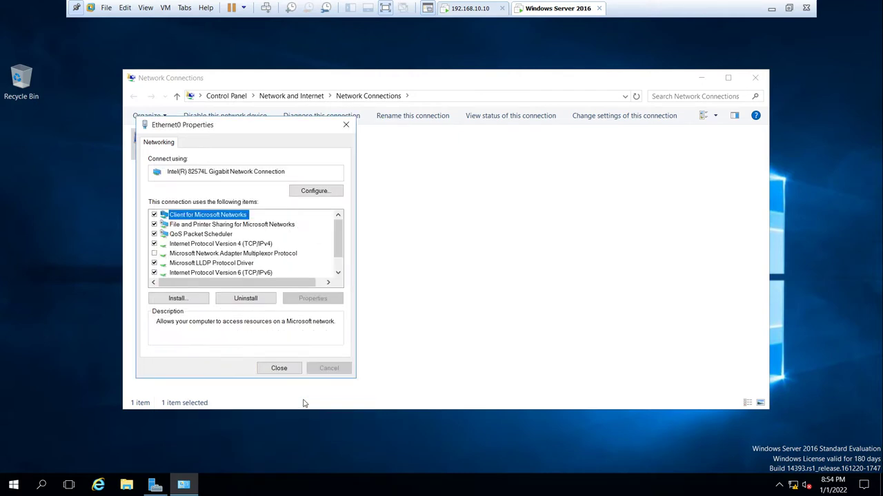
{"action": "left_click", "coordinate": [284, 370]}
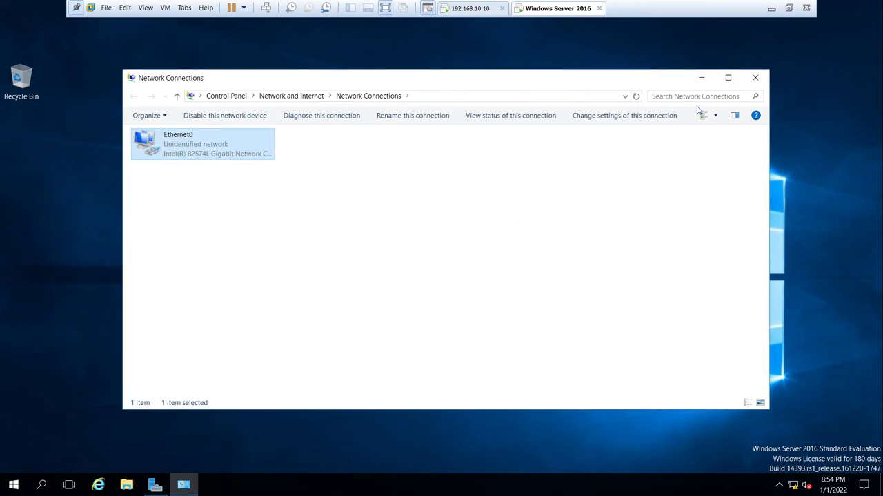
- Close Network Connections and ping 192.168.10.10 from the Run dialog
{"action": "left_click", "coordinate": [755, 77]}
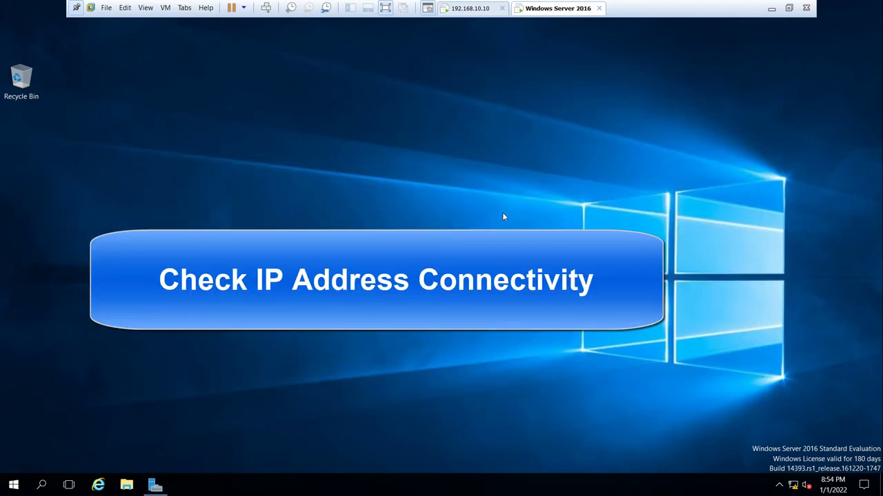
{"action": "key", "text": "super+r"}
{"action": "type", "text": "pi"}
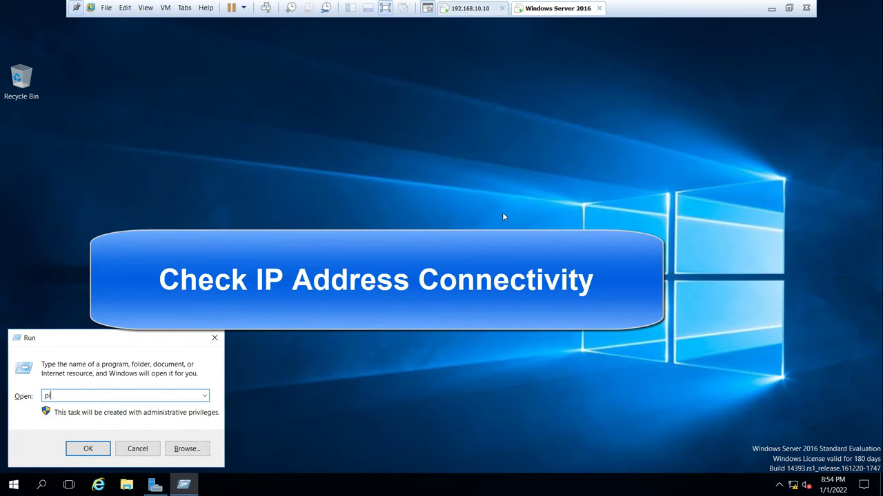
{"action": "type", "text": "ng 192.168.10.10"}
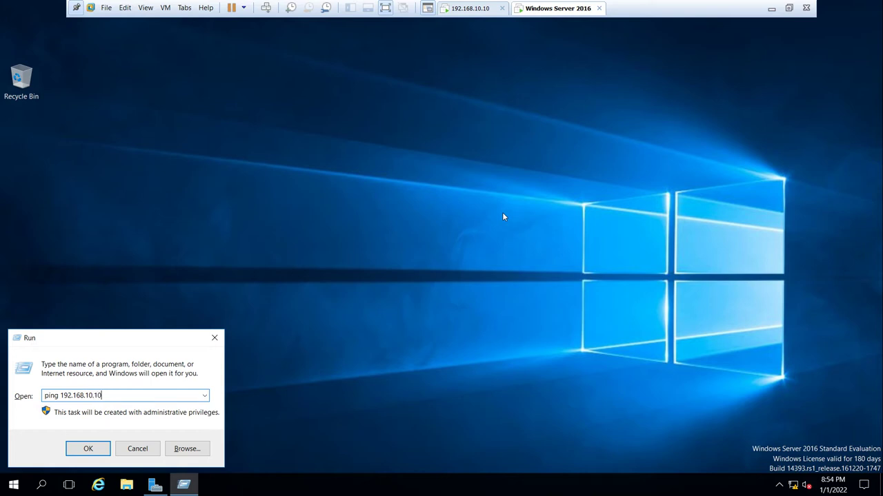
{"action": "key", "text": "Return"}
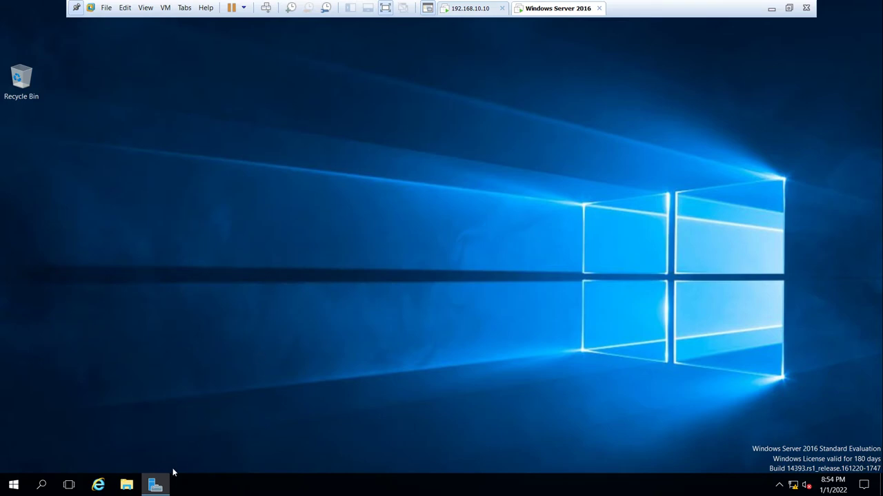
- Restore and close Server Manager, then open File Explorer
{"action": "left_click", "coordinate": [155, 485]}
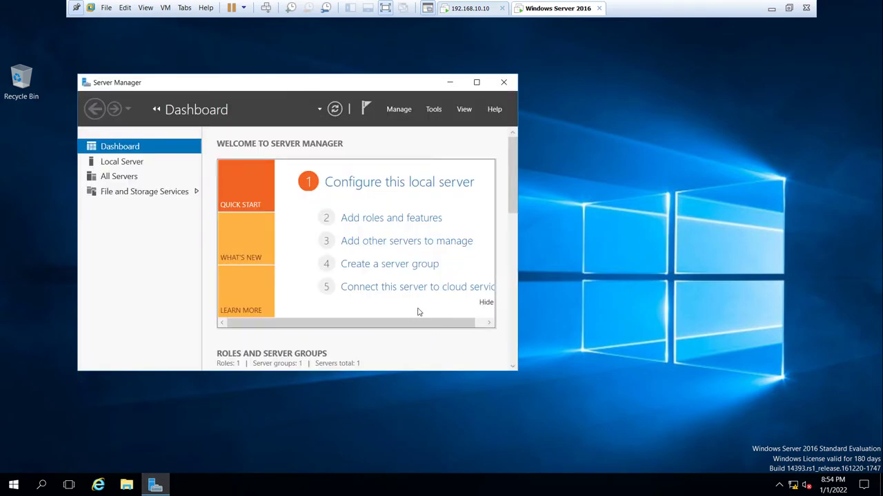
{"action": "left_click", "coordinate": [504, 82]}
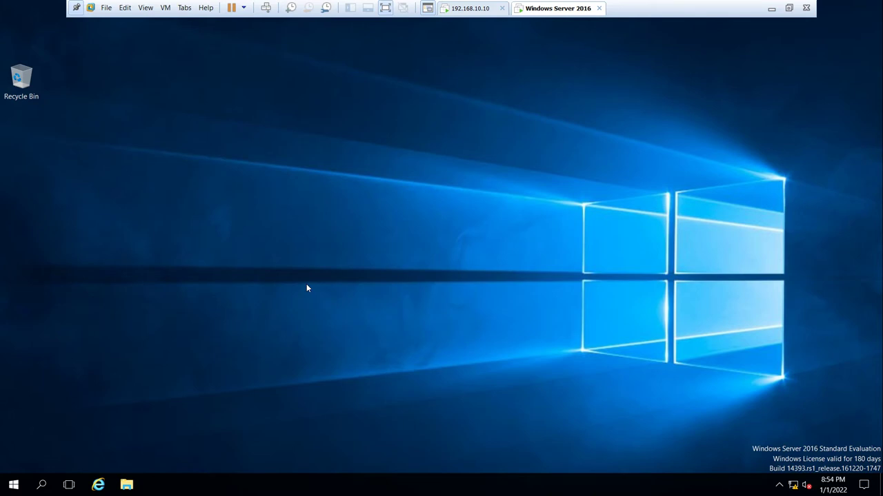
{"action": "key", "text": "super+e"}
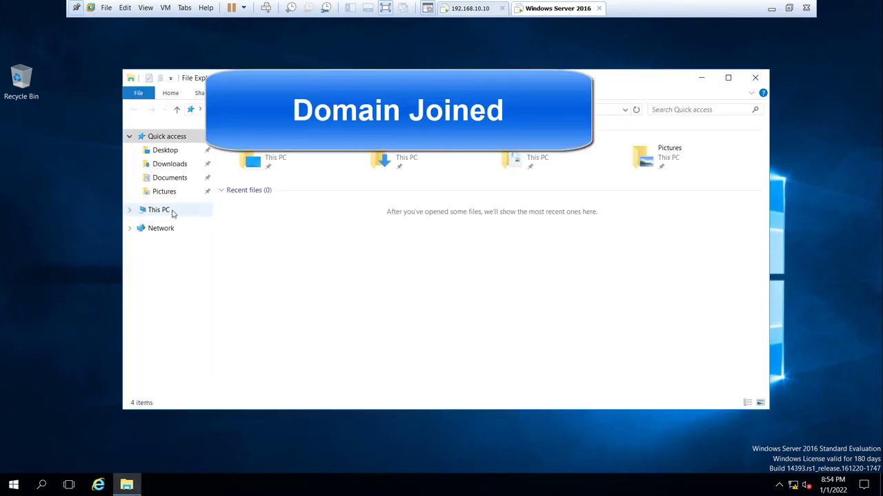
- From This PC's system properties, set the computer to join the testvm.local domain
{"action": "right_click", "coordinate": [172, 212]}
{"action": "left_click", "coordinate": [202, 367]}
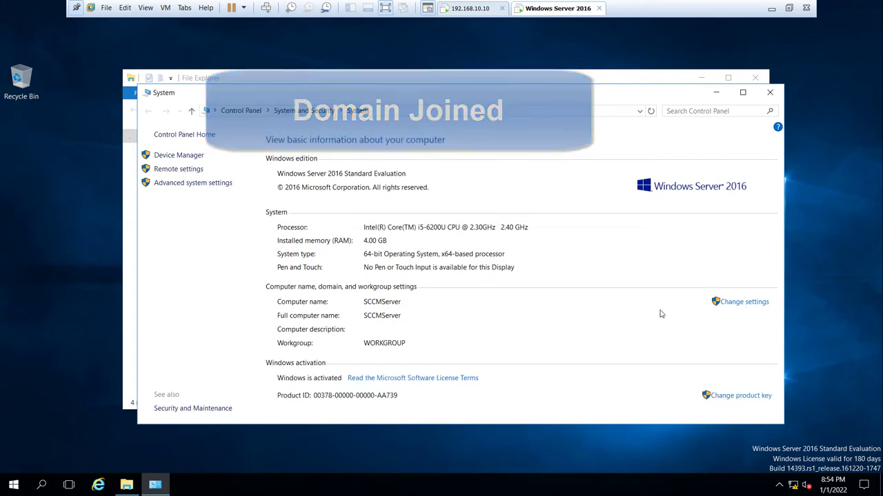
{"action": "left_click", "coordinate": [730, 305]}
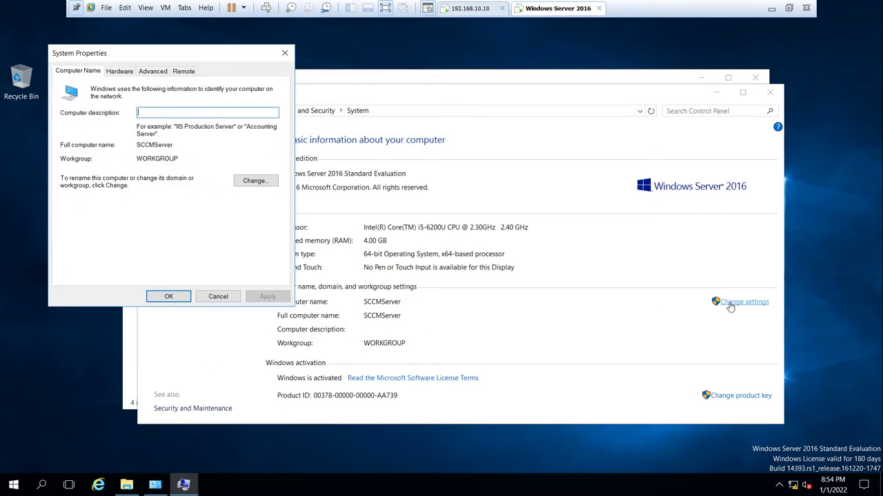
{"action": "left_click", "coordinate": [255, 181]}
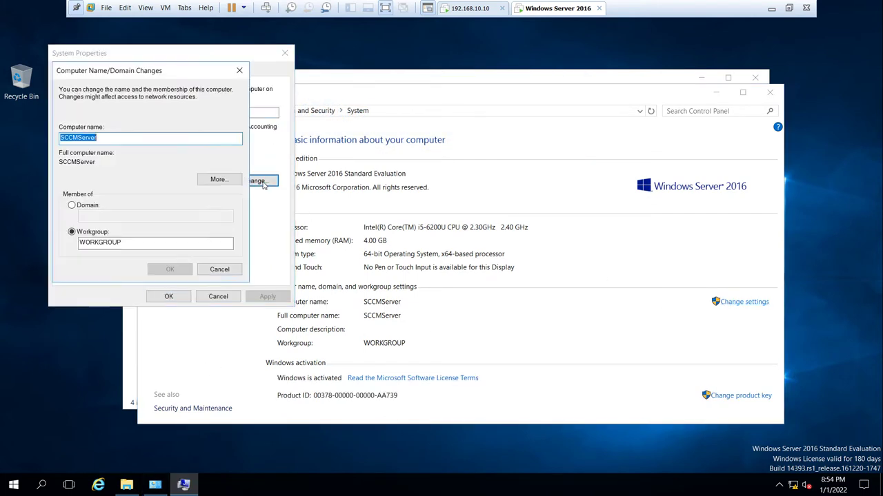
{"action": "left_click", "coordinate": [72, 206]}
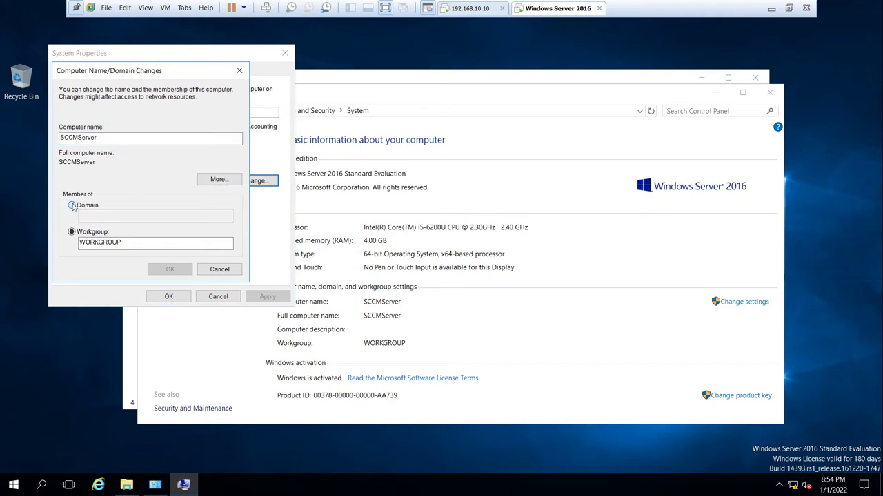
{"action": "left_click", "coordinate": [95, 215]}
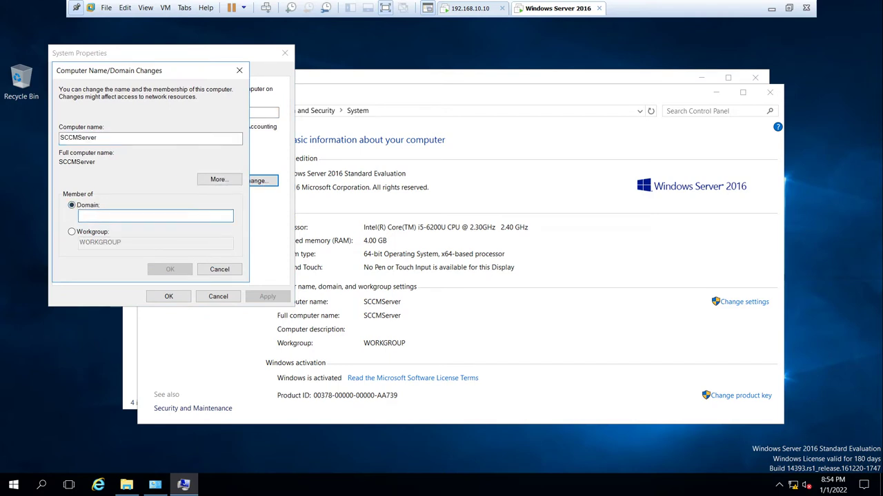
{"action": "type", "text": "te"}
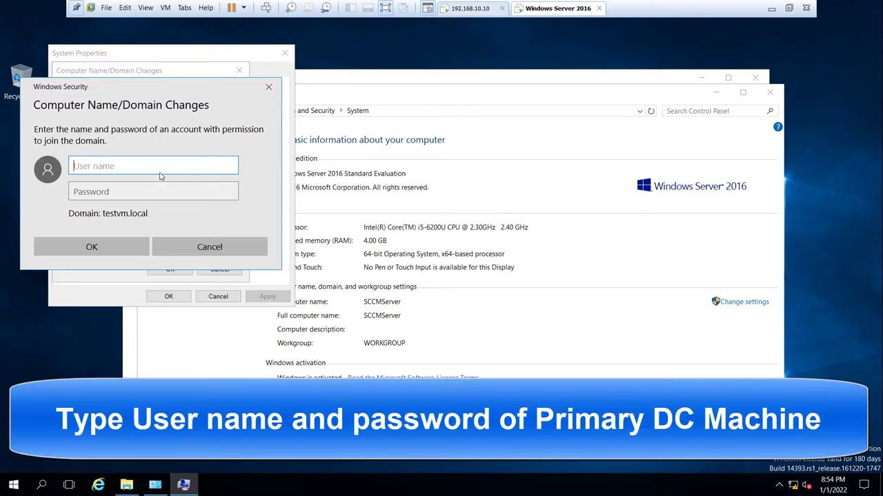
- Authorize the domain join with the testvm.local administrator account and its password
{"action": "type", "text": "administrator"}
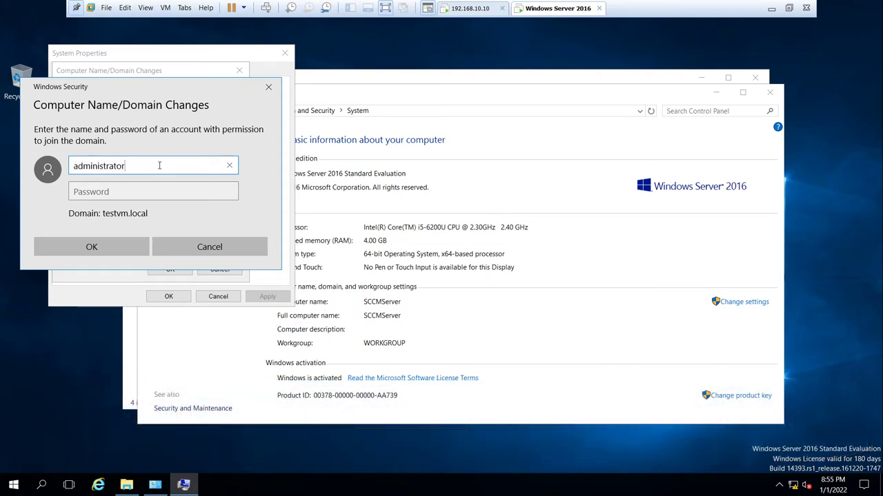
{"action": "type", "text": "@testvm.local"}
{"action": "key", "text": "Tab"}
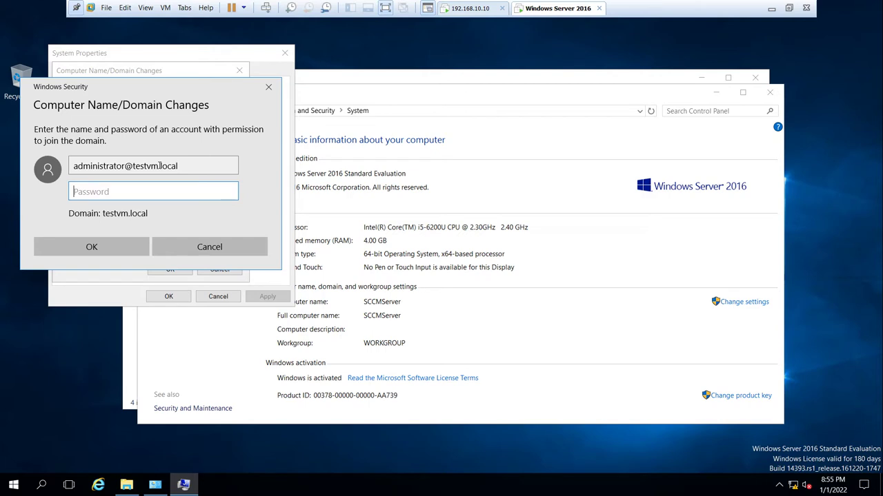
{"action": "type", "text": "P"}
{"action": "key", "text": "Return"}
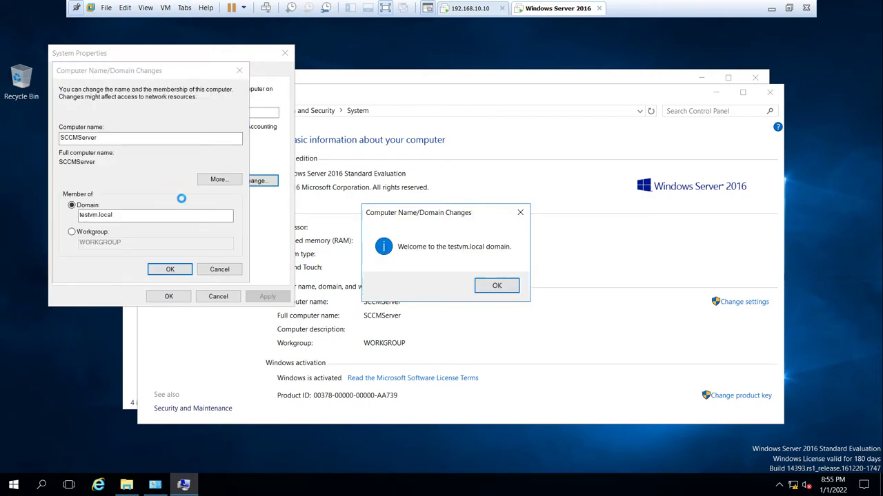
- Acknowledge the welcome and restart notices, close System Properties, and restart the server now
{"action": "left_click", "coordinate": [480, 285]}
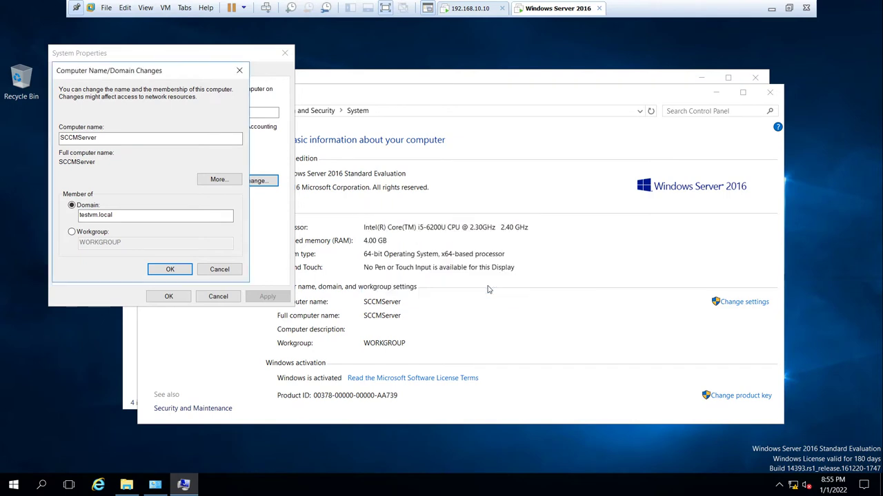
{"action": "left_click", "coordinate": [502, 263]}
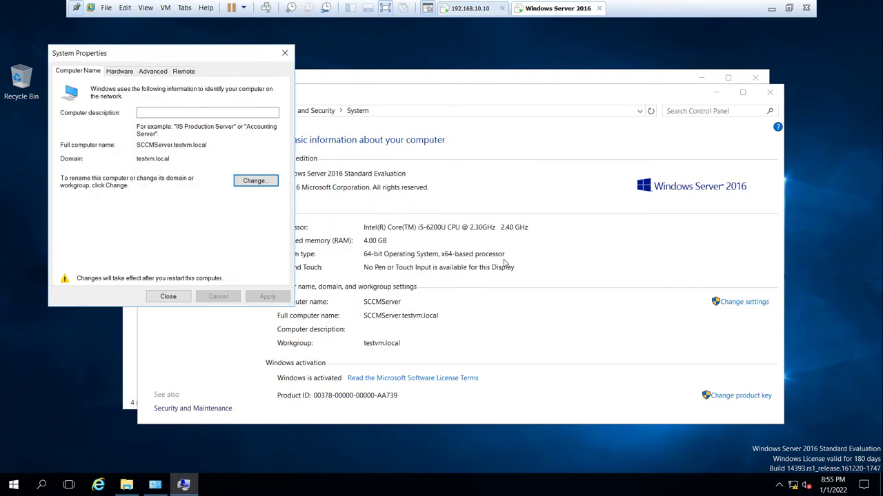
{"action": "left_click", "coordinate": [170, 296]}
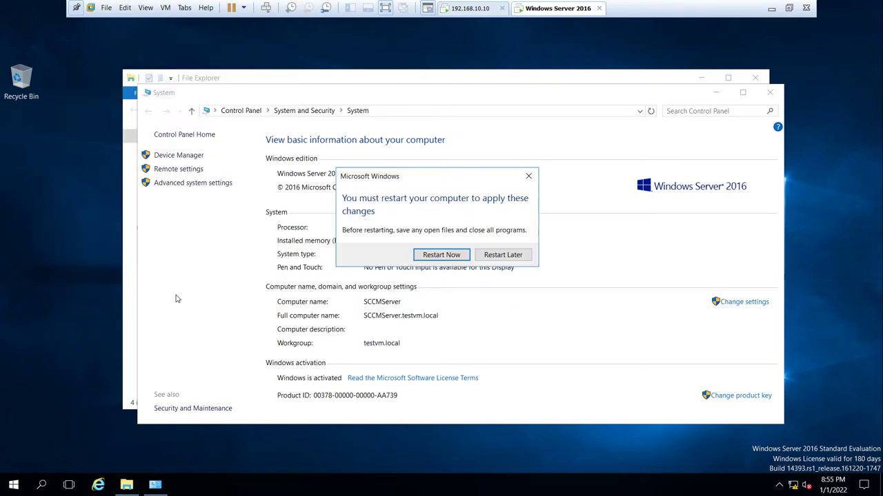
{"action": "left_click", "coordinate": [425, 257]}
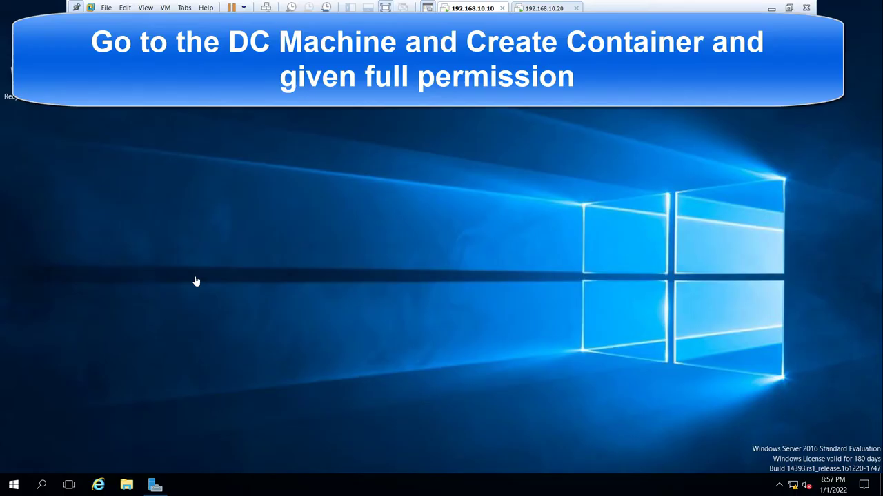
- Check the domain controller's system information, then close the windows
{"action": "key", "text": "super+e"}
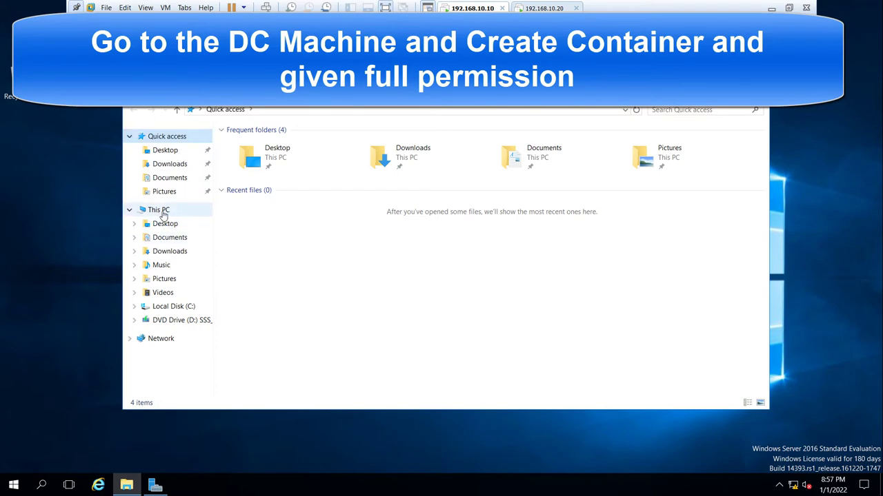
{"action": "right_click", "coordinate": [160, 211]}
{"action": "left_click", "coordinate": [204, 367]}
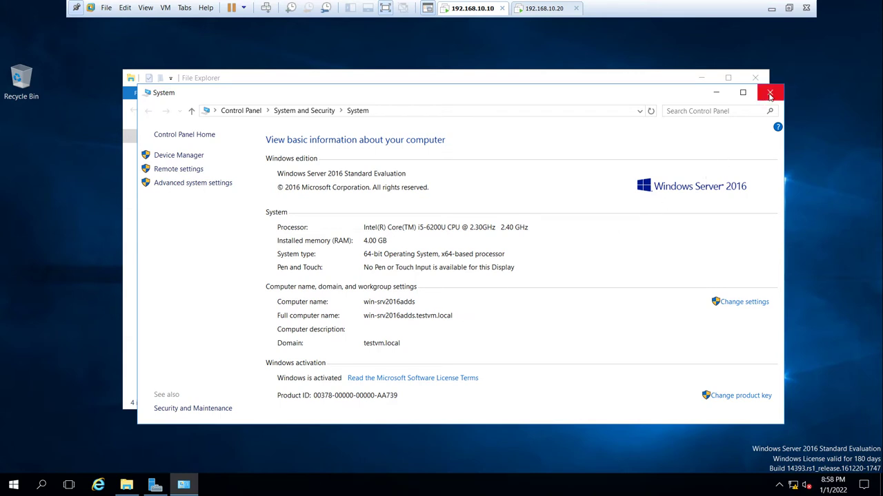
{"action": "left_click", "coordinate": [769, 93]}
{"action": "left_click", "coordinate": [756, 81]}
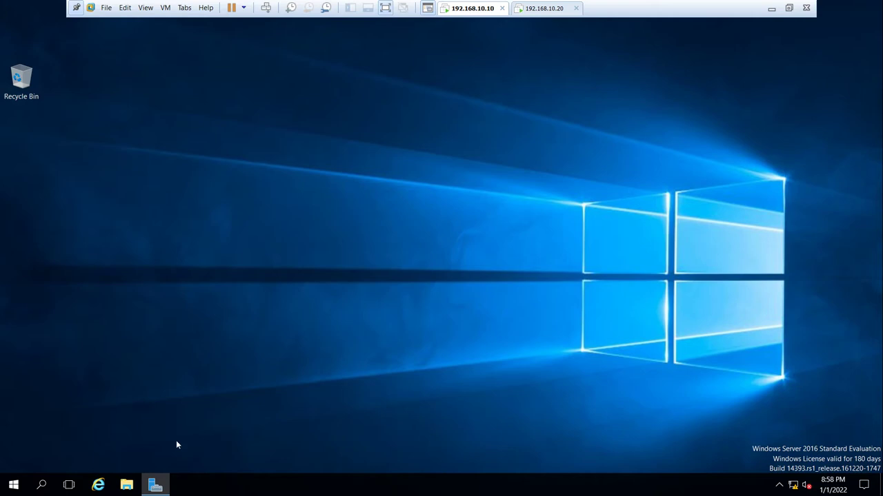
- Launch ADSI Edit from Windows Administrative Tools, maximized with a wider tree pane
{"action": "left_click", "coordinate": [14, 484]}
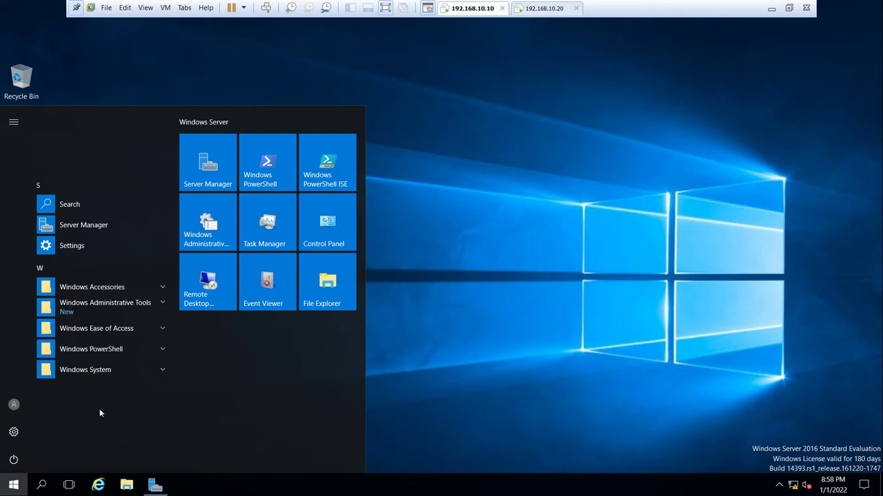
{"action": "left_click", "coordinate": [160, 303]}
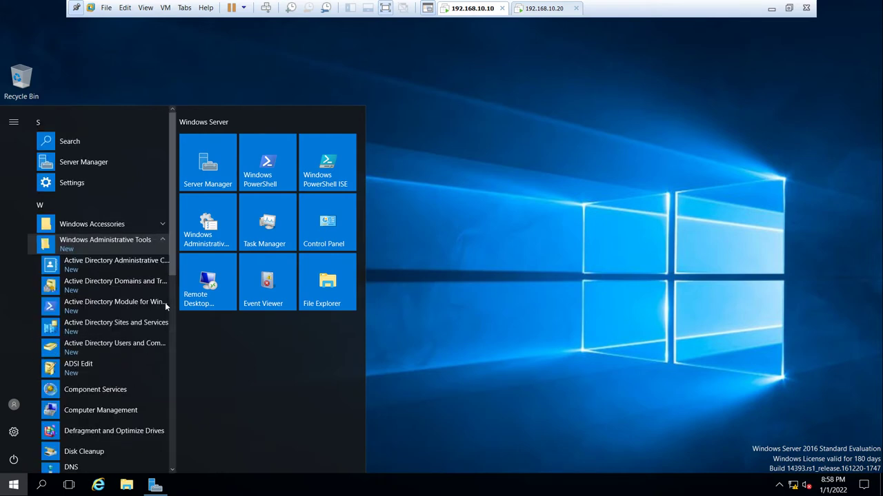
{"action": "left_click", "coordinate": [87, 367]}
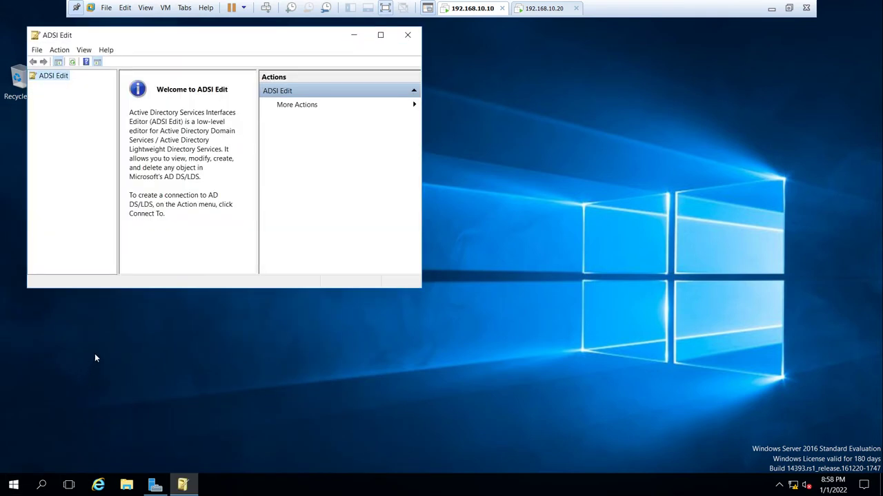
{"action": "left_click", "coordinate": [380, 35]}
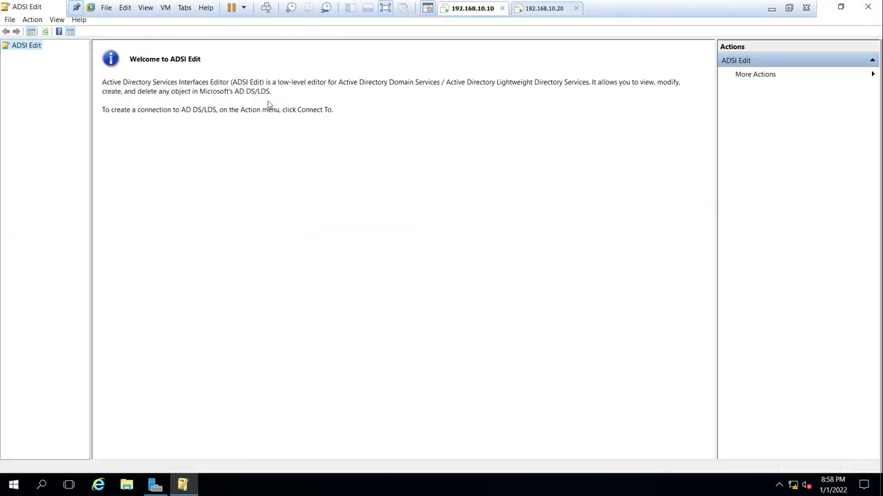
{"action": "left_click_drag", "start_coordinate": [90, 158], "coordinate": [159, 156]}
- Connect ADSI Edit to the Default naming context
{"action": "right_click", "coordinate": [28, 47]}
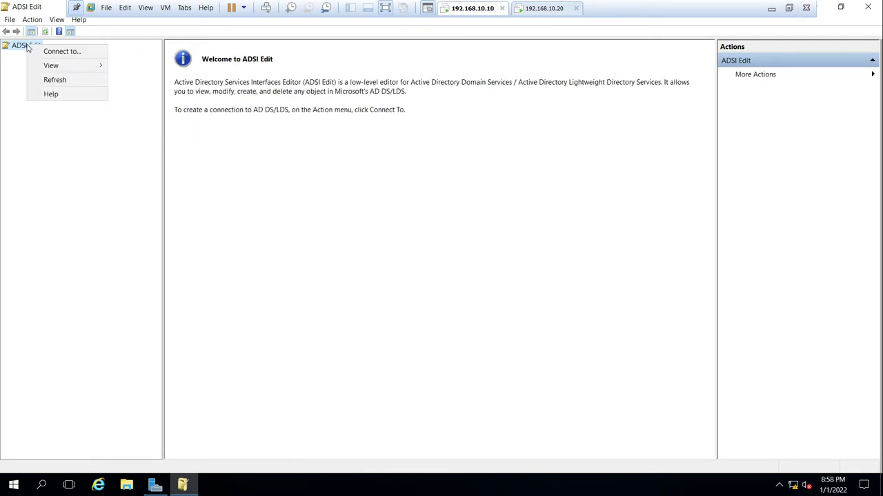
{"action": "left_click", "coordinate": [41, 51]}
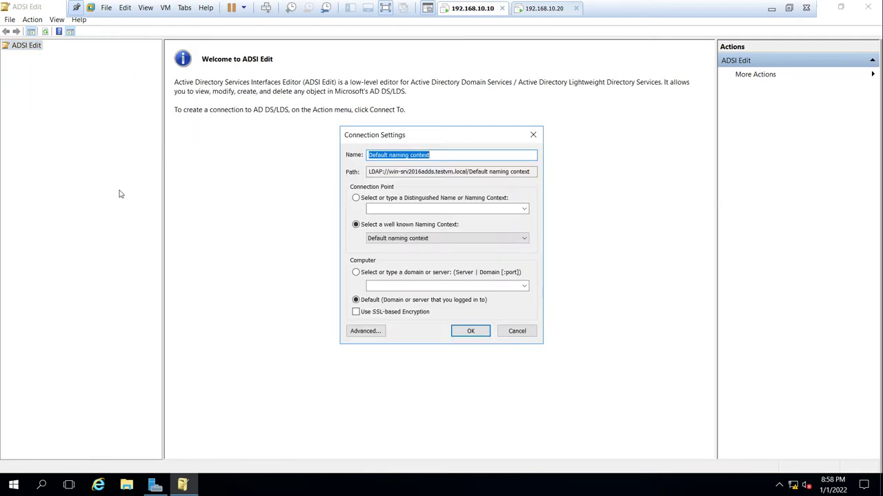
{"action": "left_click", "coordinate": [469, 332]}
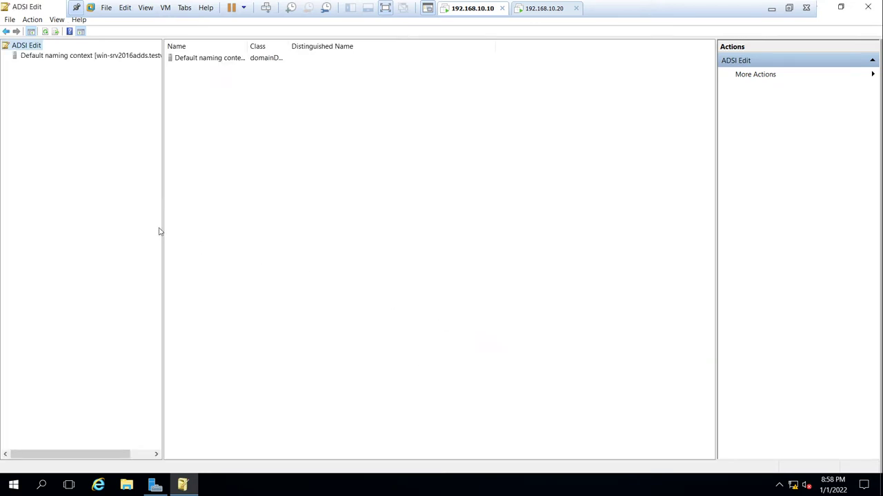
{"action": "left_click_drag", "start_coordinate": [163, 227], "coordinate": [285, 225]}
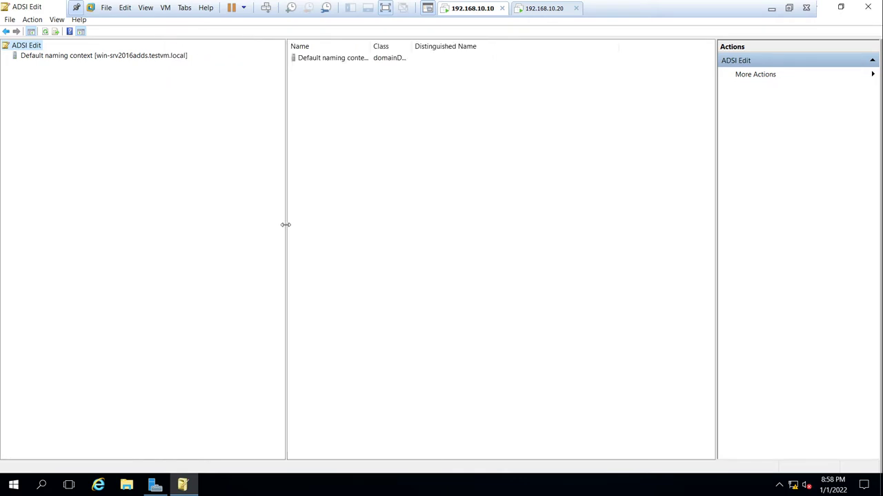
- Expand Default naming context and DC=testvm,DC=local, then list CN=System's contents
{"action": "left_click", "coordinate": [57, 58]}
{"action": "right_click", "coordinate": [58, 60]}
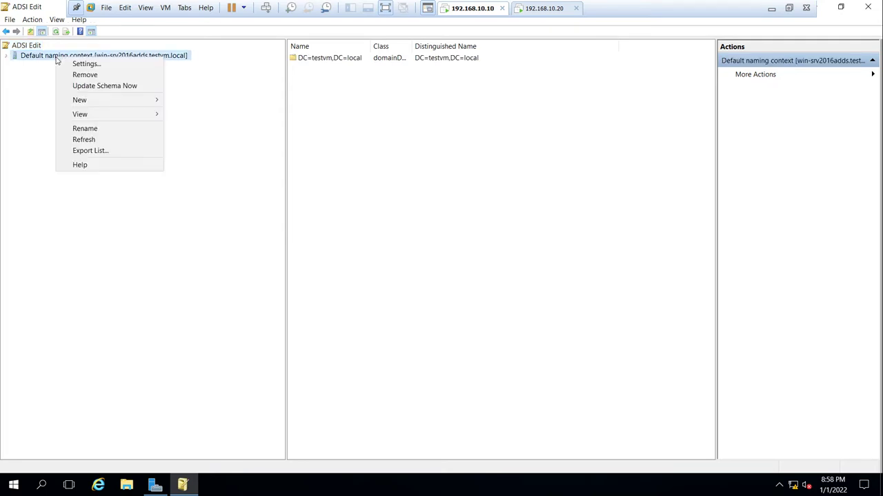
{"action": "mouse_move", "coordinate": [79, 102]}
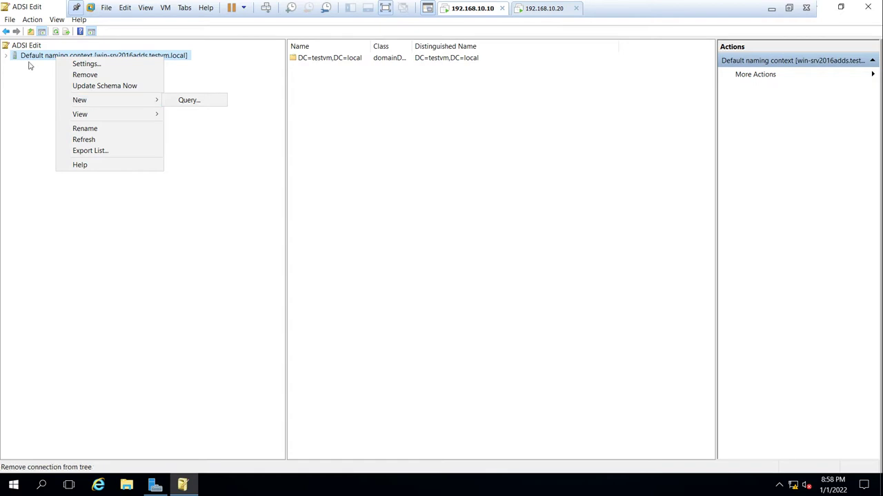
{"action": "left_click", "coordinate": [7, 57]}
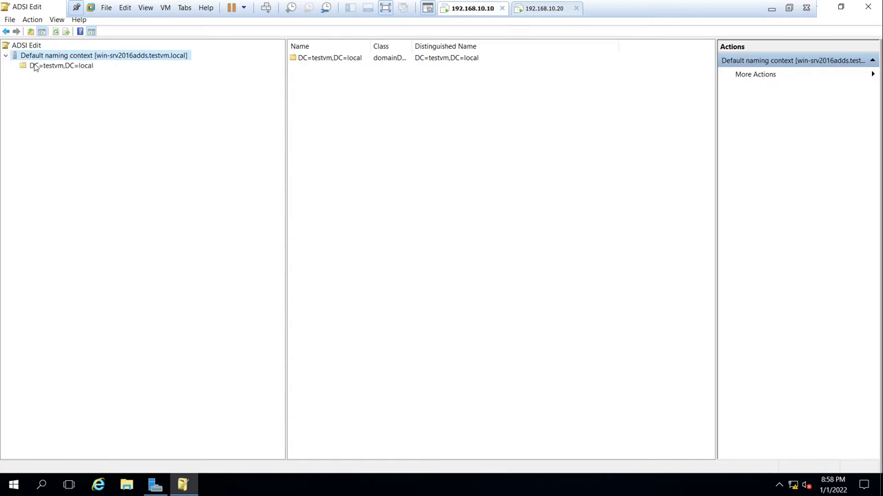
{"action": "left_click", "coordinate": [36, 66]}
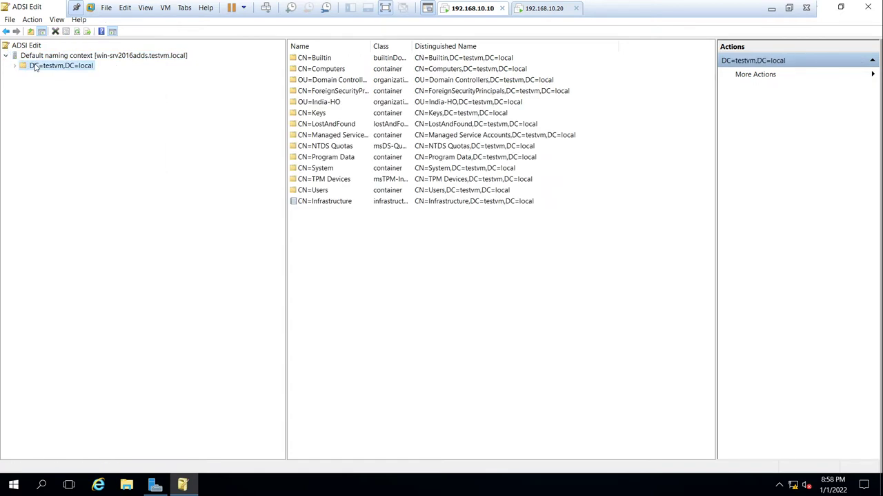
{"action": "left_click", "coordinate": [15, 66]}
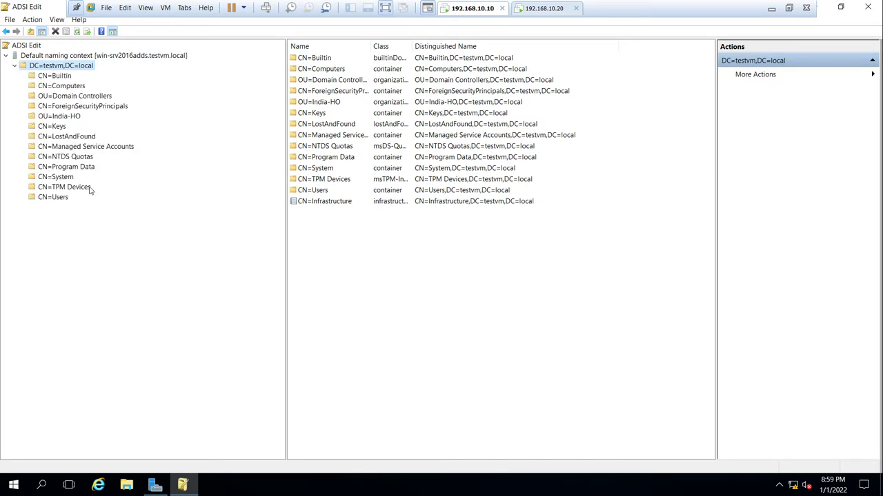
{"action": "left_click", "coordinate": [62, 178]}
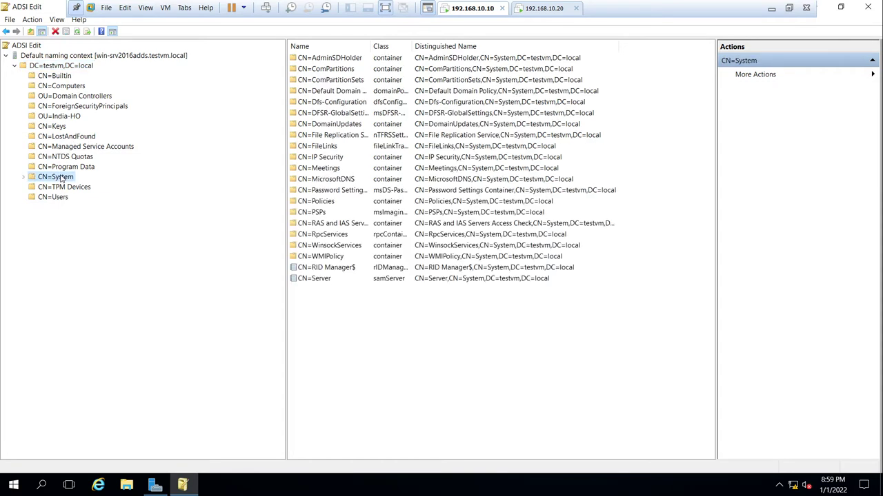
- Create a new container object named 'System Management' under CN=System
{"action": "right_click", "coordinate": [62, 178]}
{"action": "mouse_move", "coordinate": [169, 207]}
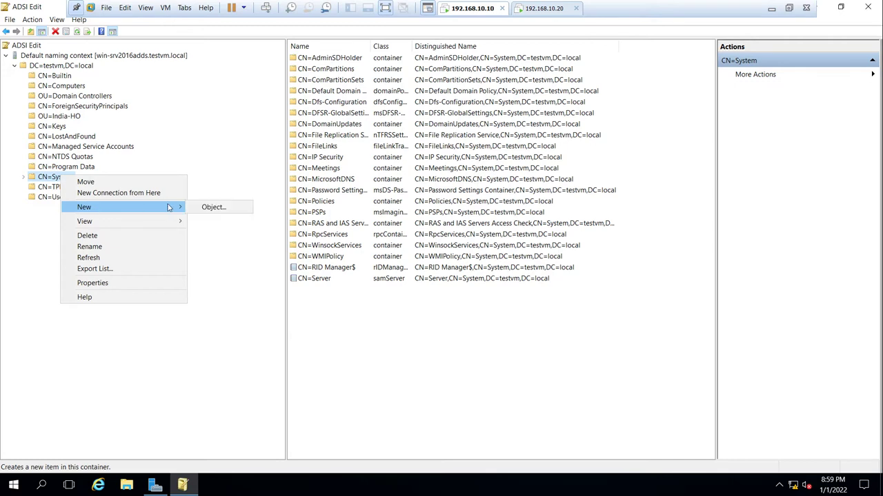
{"action": "left_click", "coordinate": [212, 208]}
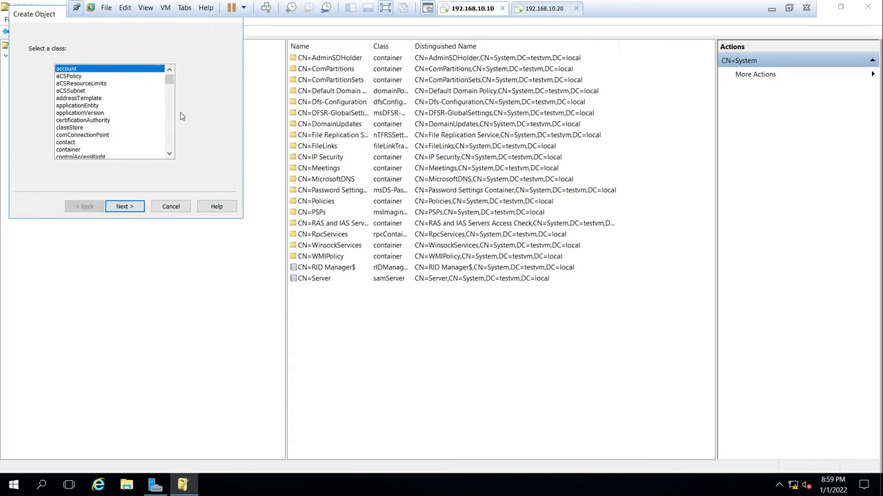
{"action": "left_click", "coordinate": [81, 149]}
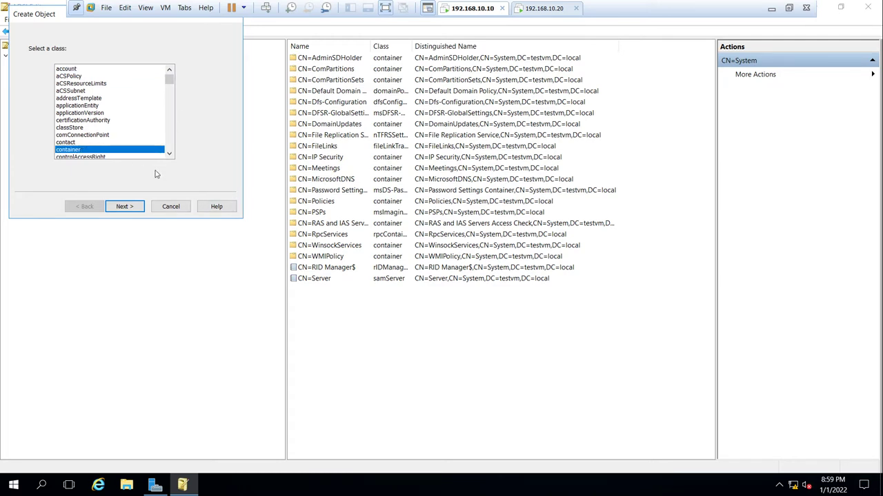
{"action": "left_click", "coordinate": [137, 209]}
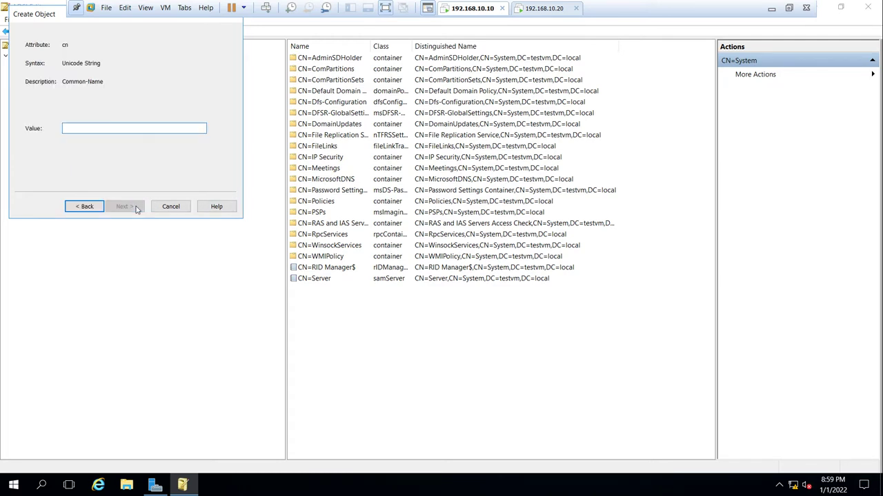
{"action": "type", "text": "Syse"}
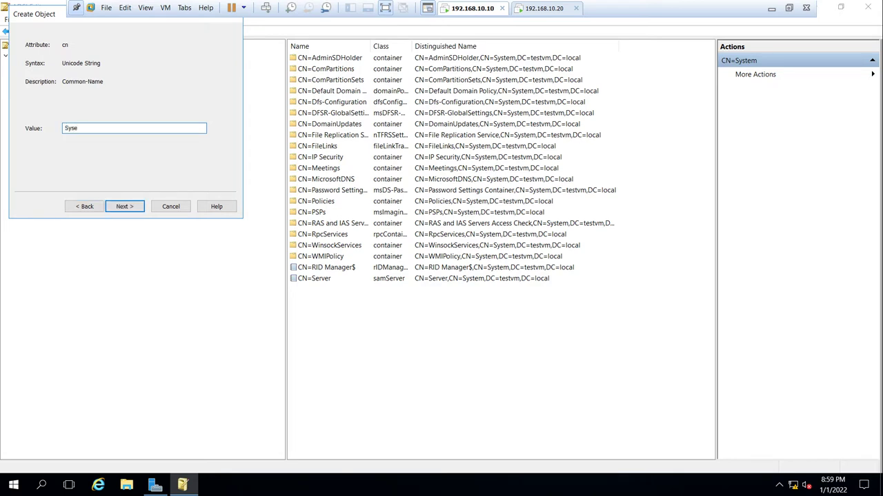
{"action": "key", "text": "BackSpace"}
{"action": "type", "text": "tem Management"}
{"action": "left_click", "coordinate": [131, 208]}
{"action": "left_click", "coordinate": [131, 208]}
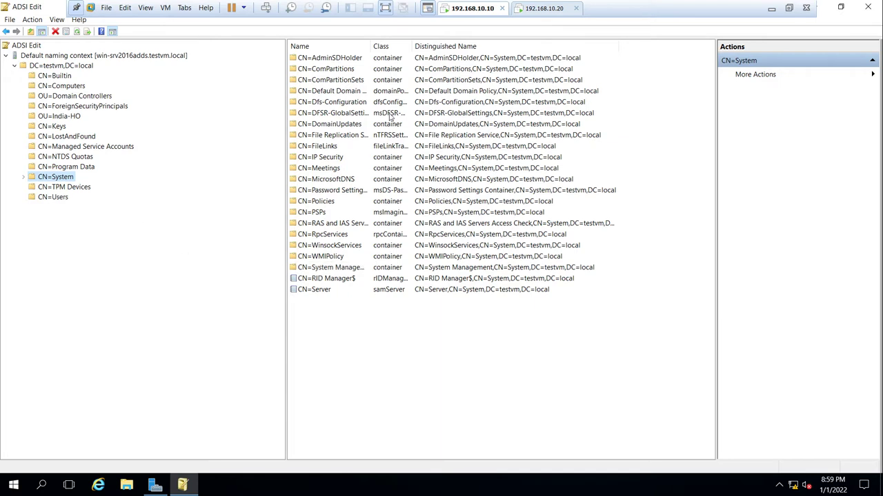
- Verify the System Management container in the list, then close ADSI Edit
{"action": "double_click", "coordinate": [371, 45]}
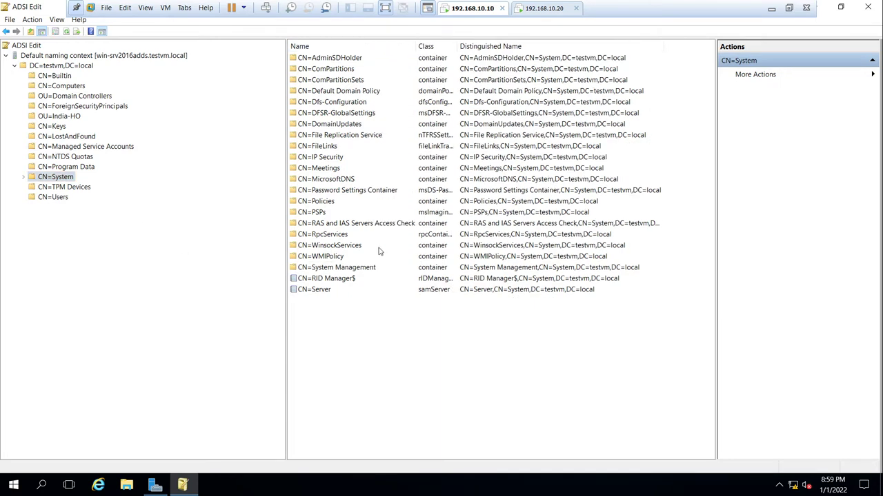
{"action": "left_click", "coordinate": [355, 268]}
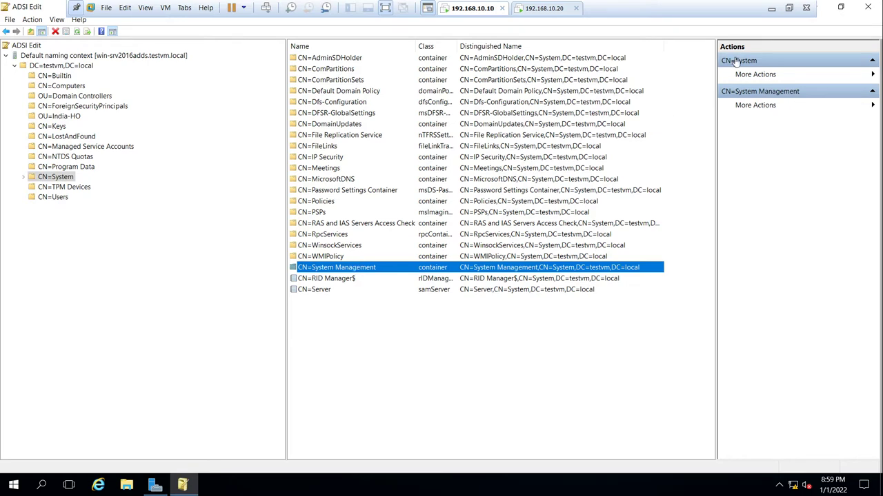
{"action": "left_click", "coordinate": [867, 9]}
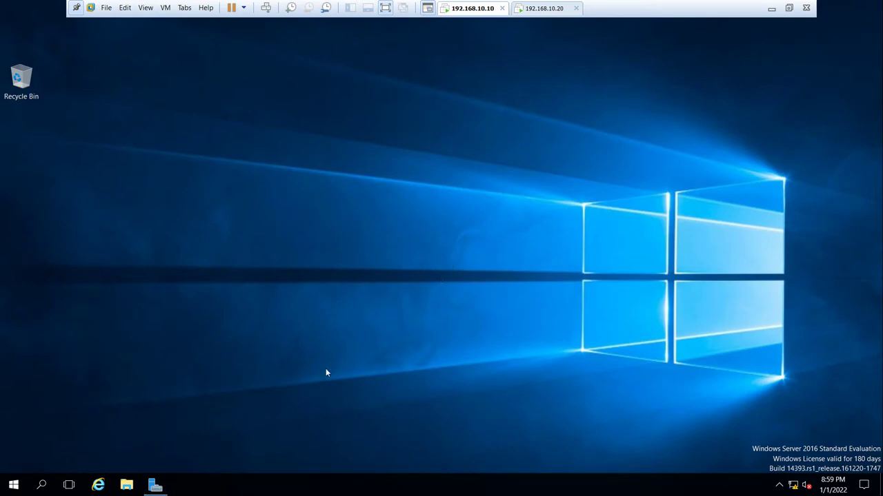
- Open Active Directory Users and Computers from Server Manager with Advanced Features enabled
{"action": "left_click", "coordinate": [155, 485]}
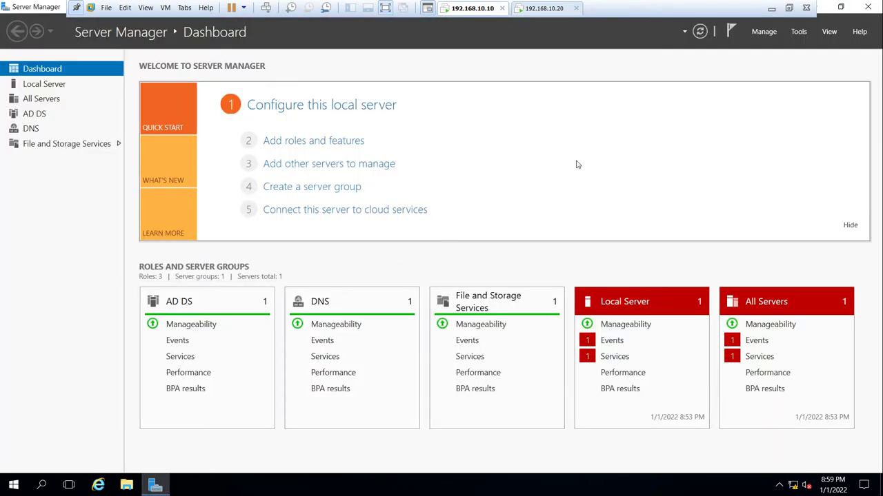
{"action": "left_click", "coordinate": [799, 33]}
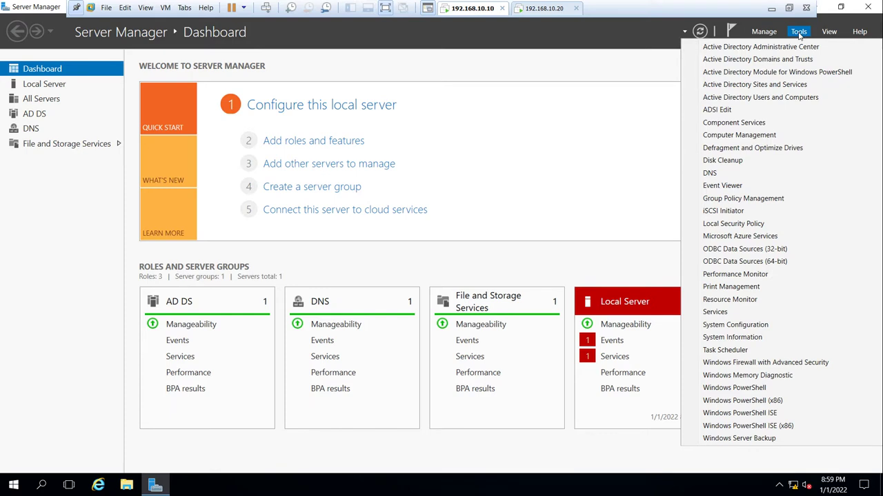
{"action": "left_click", "coordinate": [792, 98]}
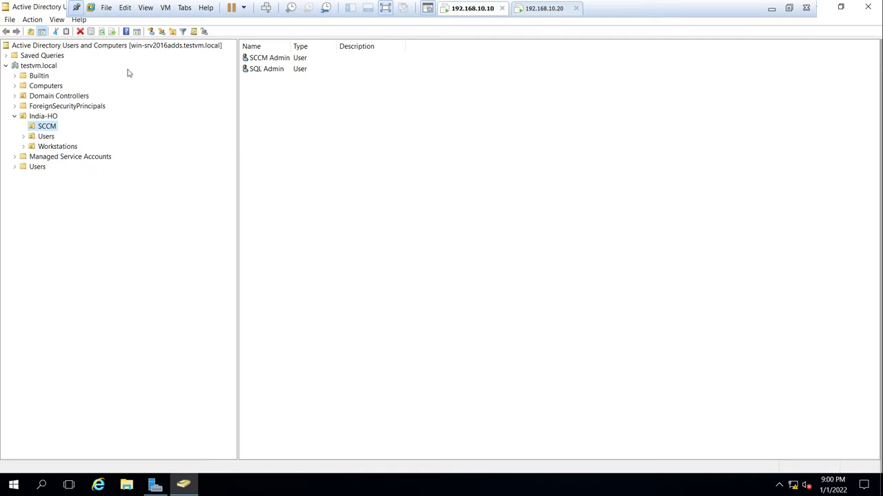
{"action": "left_click", "coordinate": [58, 20]}
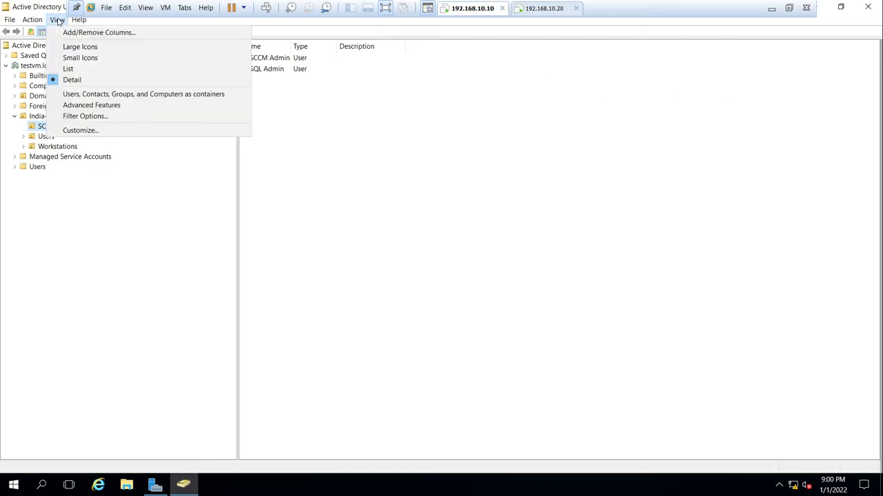
{"action": "left_click", "coordinate": [95, 106]}
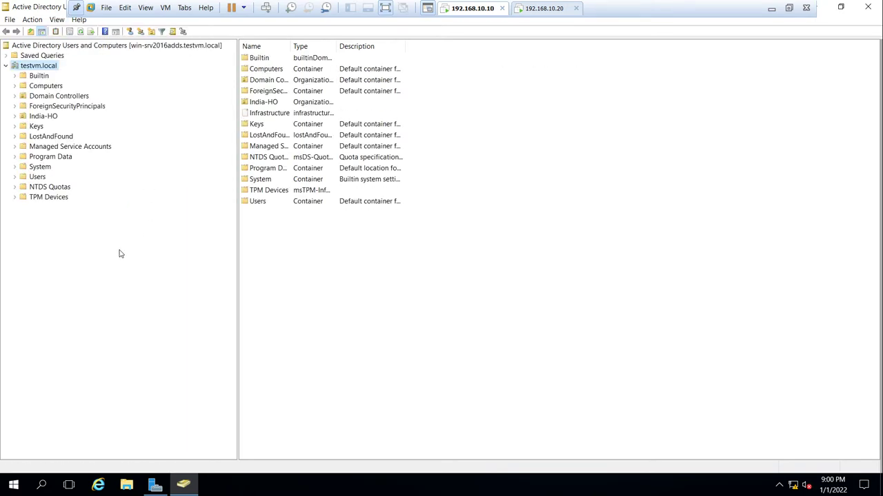
- Expand the System container and select System Management
{"action": "left_click", "coordinate": [38, 168]}
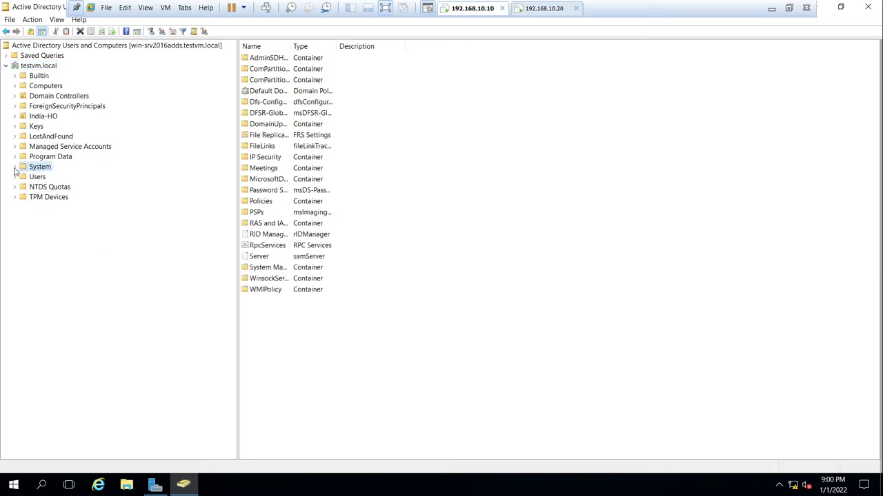
{"action": "left_click", "coordinate": [15, 167]}
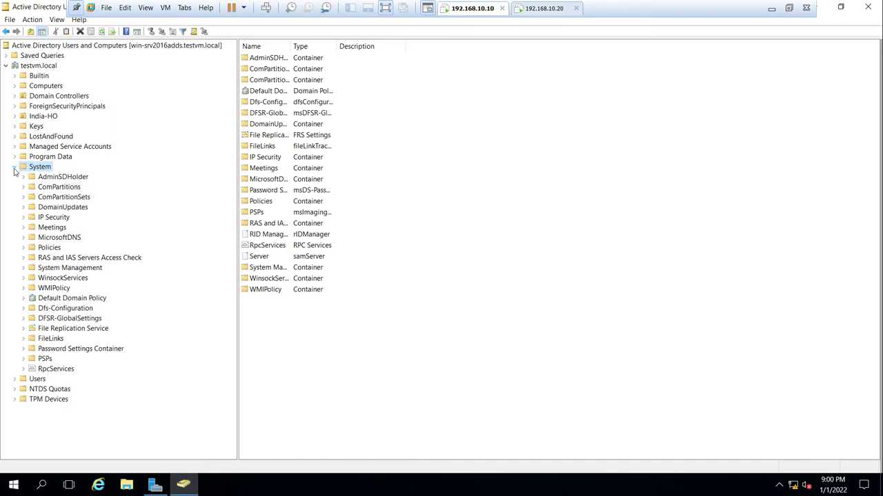
{"action": "left_click", "coordinate": [79, 271]}
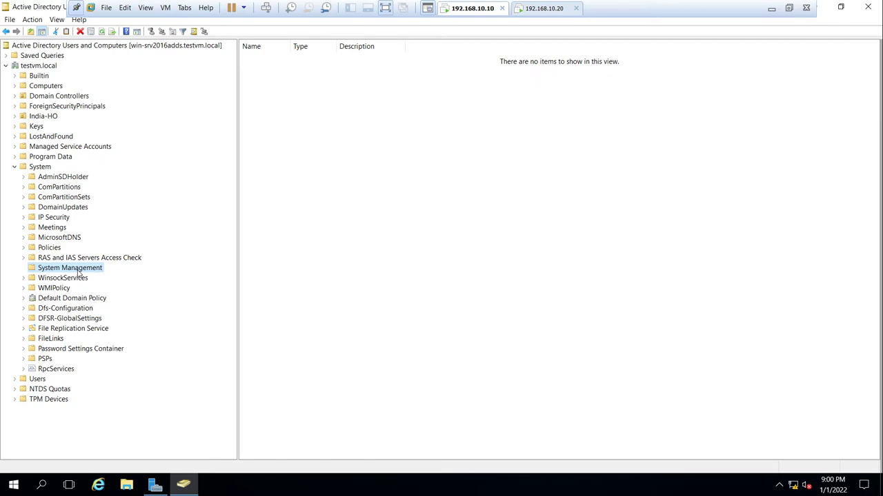
- Start Delegate Control on System Management and advance past the Welcome page
{"action": "right_click", "coordinate": [79, 271]}
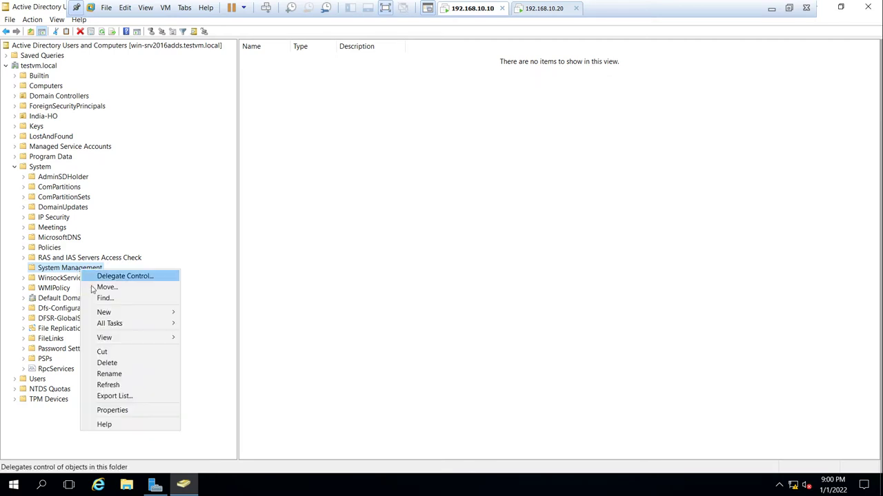
{"action": "mouse_move", "coordinate": [115, 324]}
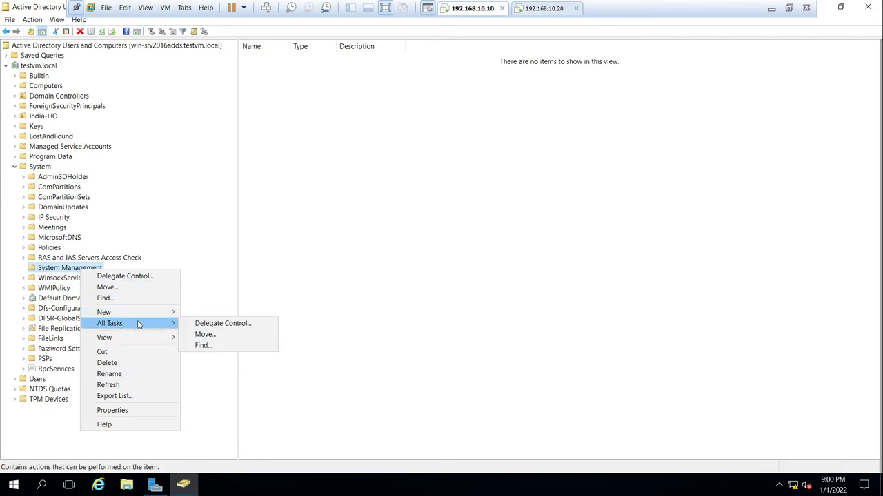
{"action": "left_click", "coordinate": [207, 323]}
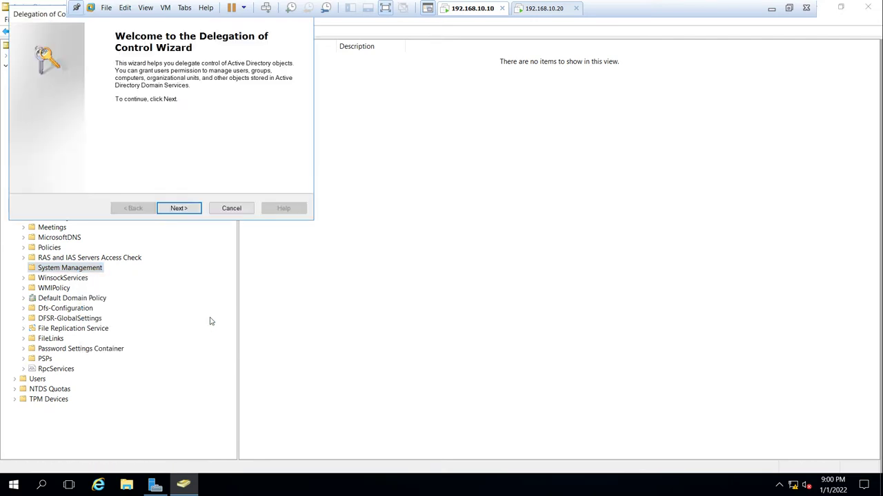
{"action": "left_click_drag", "start_coordinate": [55, 15], "coordinate": [124, 58]}
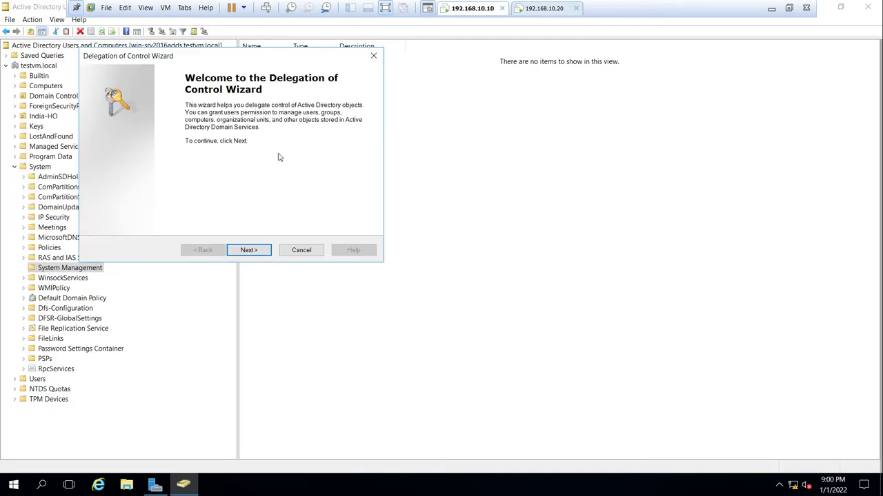
{"action": "left_click", "coordinate": [248, 250]}
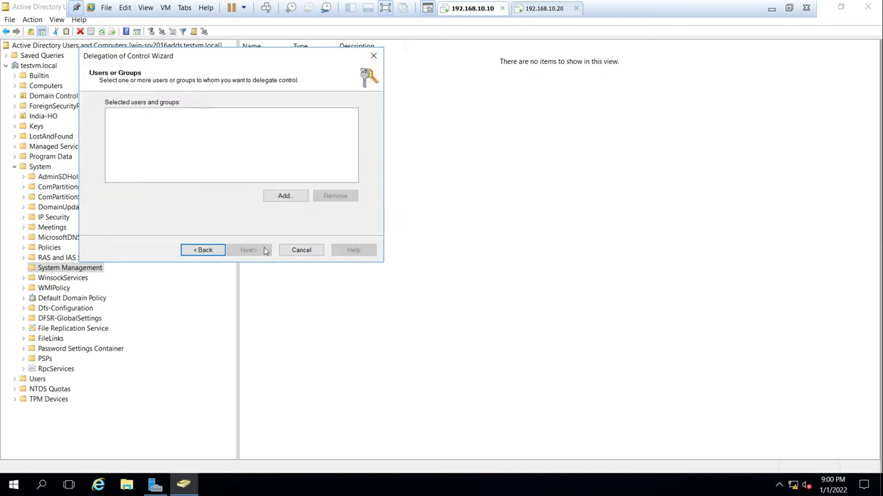
- Enter SCCMServer in the account picker; the name check initially finds nothing
{"action": "left_click", "coordinate": [286, 196]}
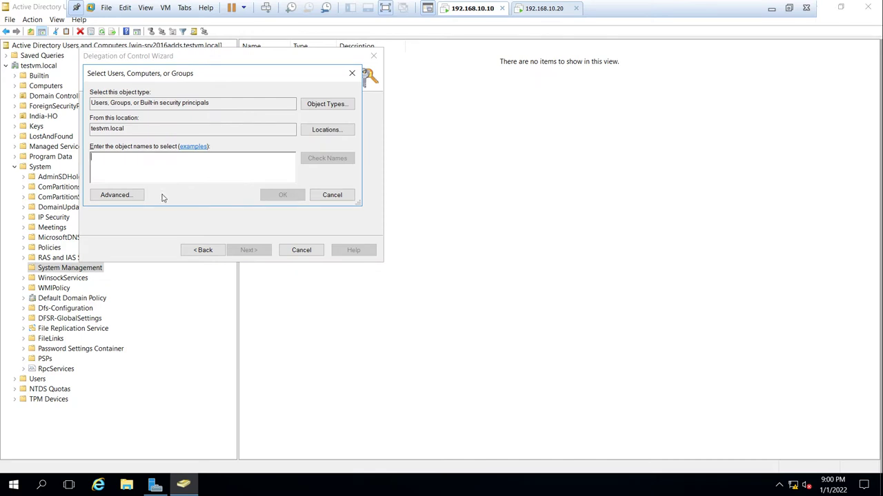
{"action": "left_click", "coordinate": [115, 195]}
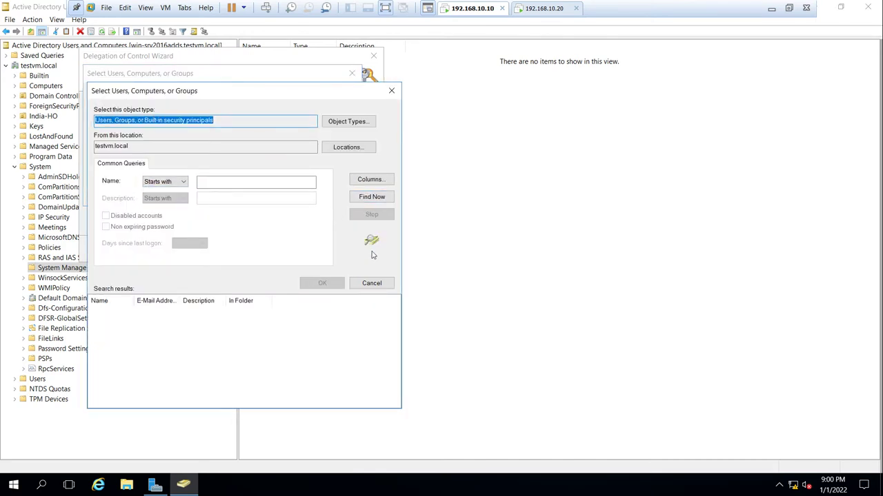
{"action": "left_click", "coordinate": [372, 284]}
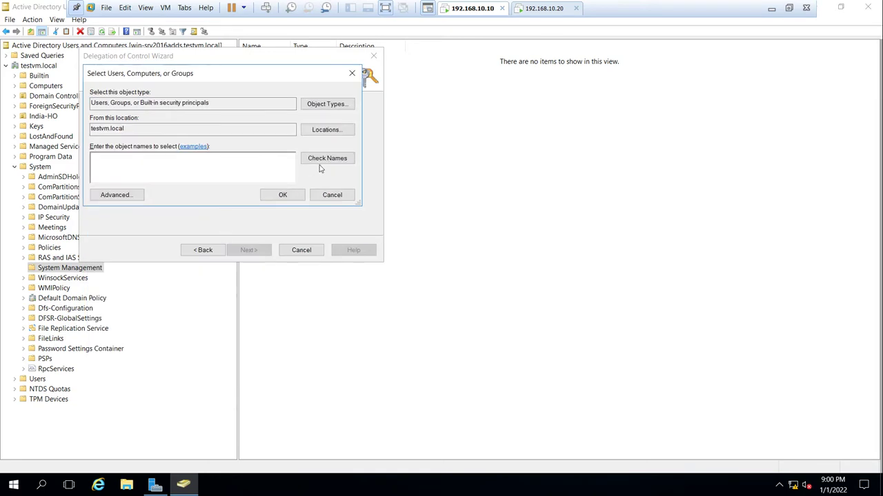
{"action": "type", "text": "SCCMServer"}
{"action": "left_click", "coordinate": [304, 158]}
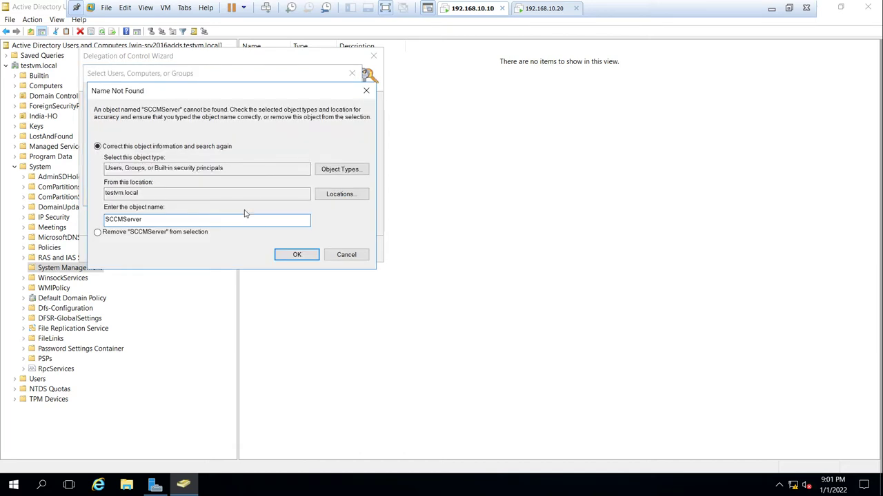
{"action": "left_click", "coordinate": [345, 254]}
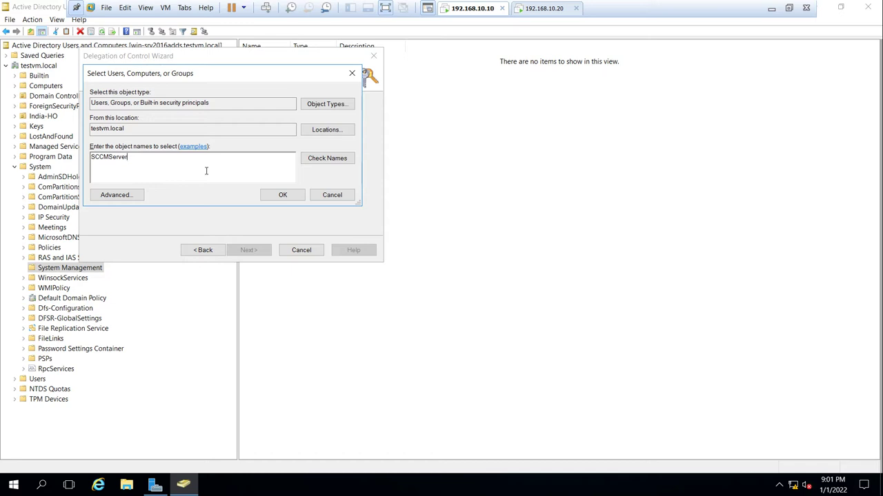
- Add Computers to the object types, resolve SCCMSERVER and add it to the delegation list
{"action": "left_click", "coordinate": [310, 106]}
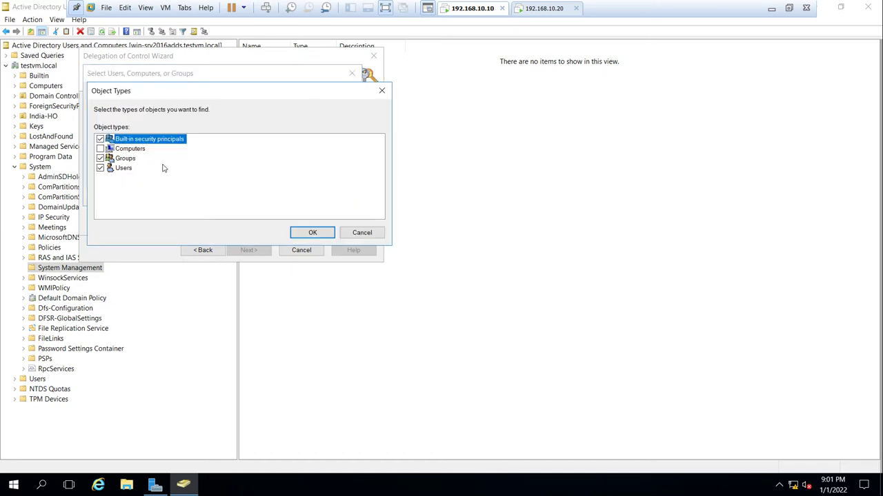
{"action": "left_click", "coordinate": [108, 149]}
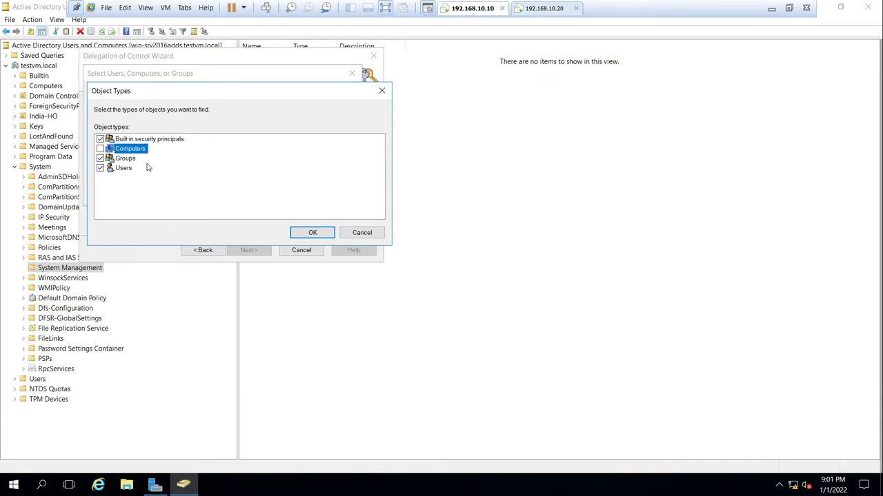
{"action": "left_click", "coordinate": [100, 149]}
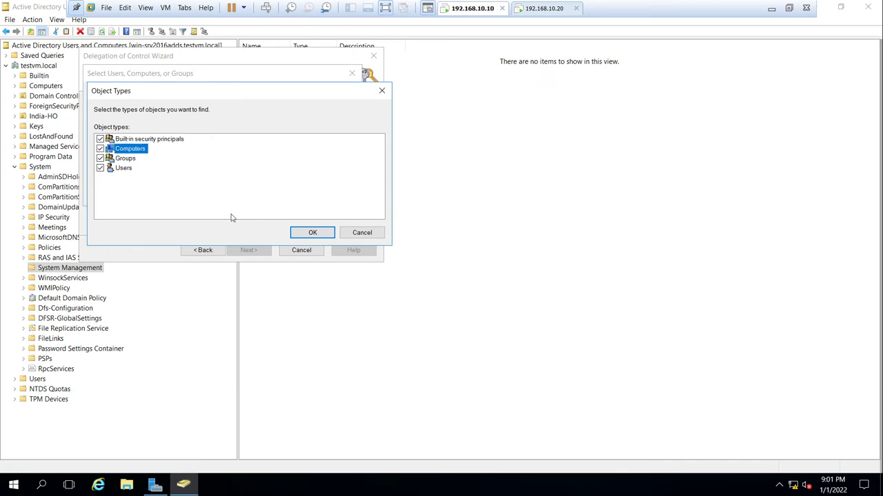
{"action": "left_click", "coordinate": [311, 235]}
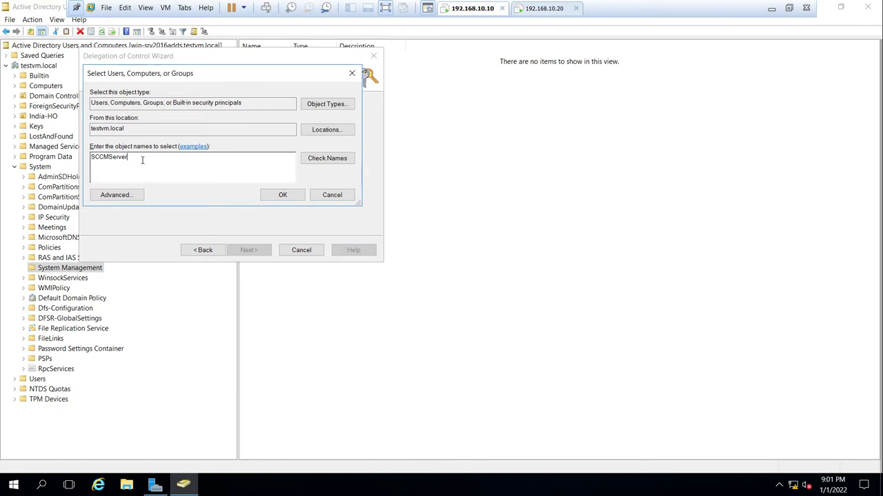
{"action": "left_click", "coordinate": [315, 162]}
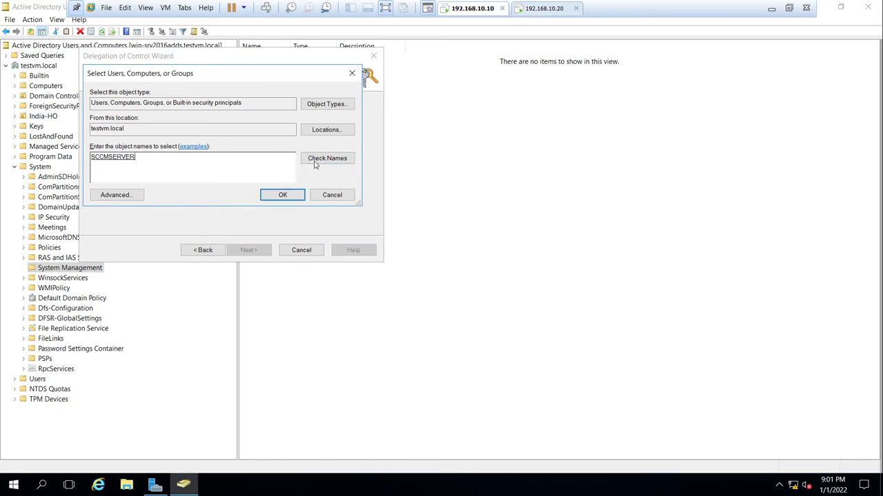
{"action": "left_click", "coordinate": [282, 195]}
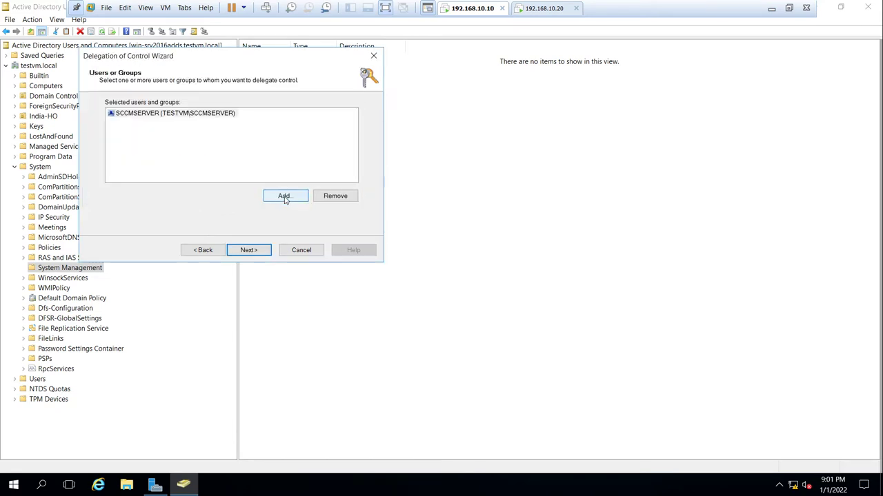
{"action": "left_click", "coordinate": [191, 117]}
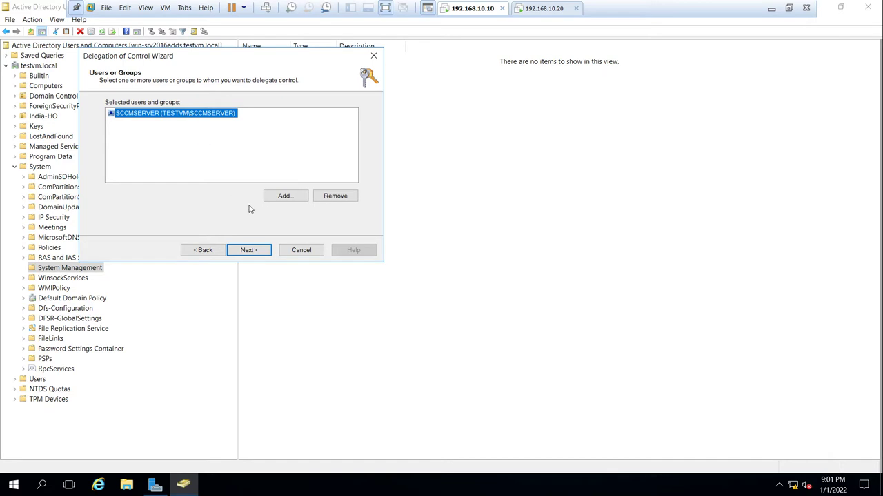
{"action": "left_click", "coordinate": [256, 254]}
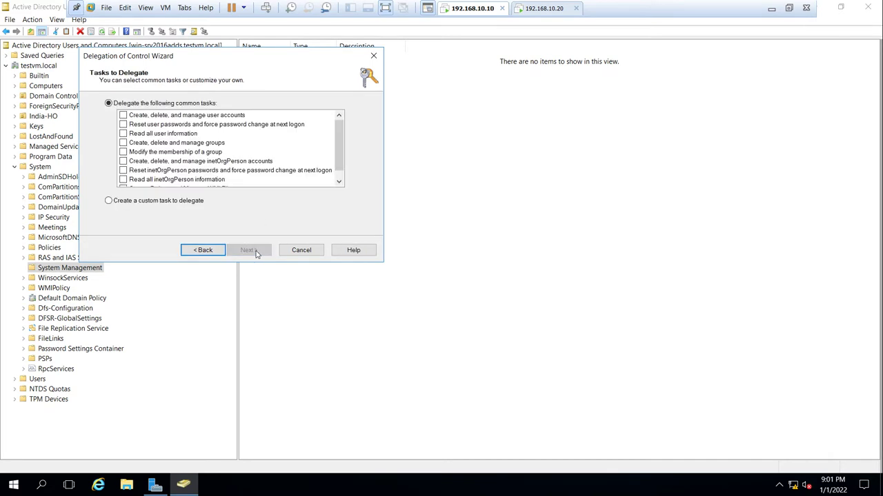
{"action": "left_click", "coordinate": [148, 203]}
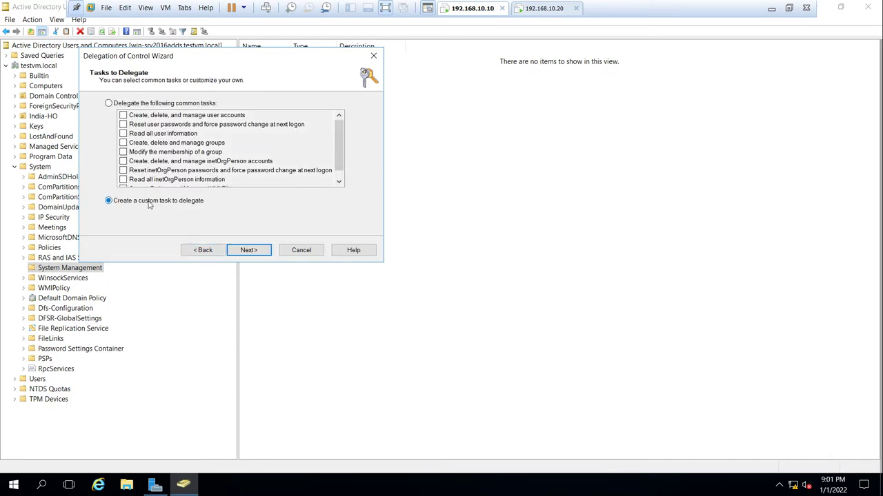
{"action": "left_click", "coordinate": [248, 250]}
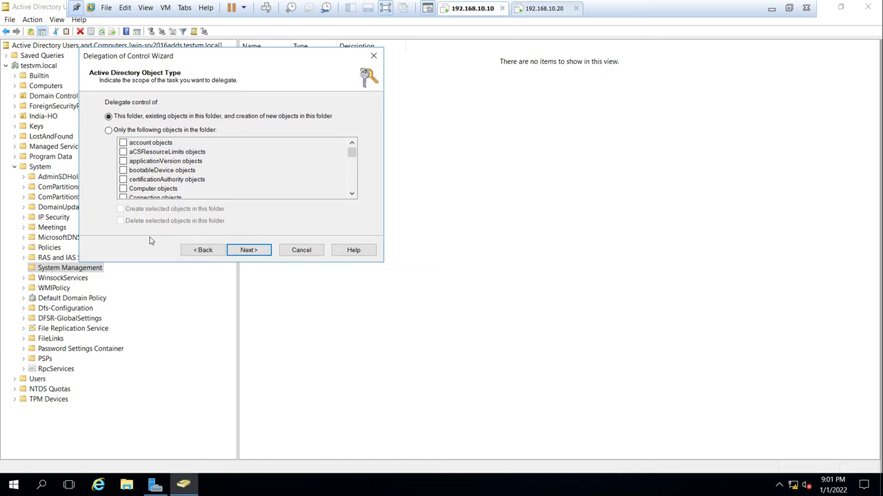
{"action": "left_click", "coordinate": [109, 131]}
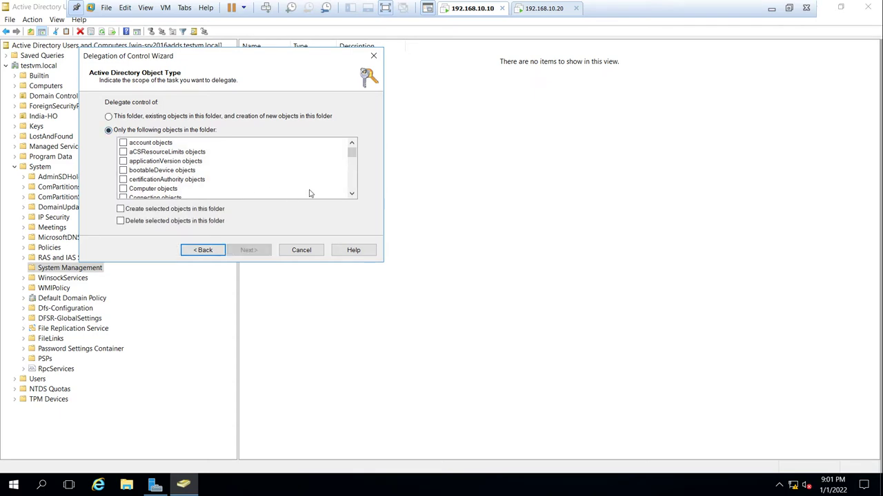
{"action": "mouse_move", "coordinate": [351, 151]}
{"action": "left_mouse_down"}
{"action": "mouse_move", "coordinate": [353, 190]}
{"action": "mouse_move", "coordinate": [352, 138]}
{"action": "left_mouse_up"}
{"action": "left_click", "coordinate": [108, 116]}
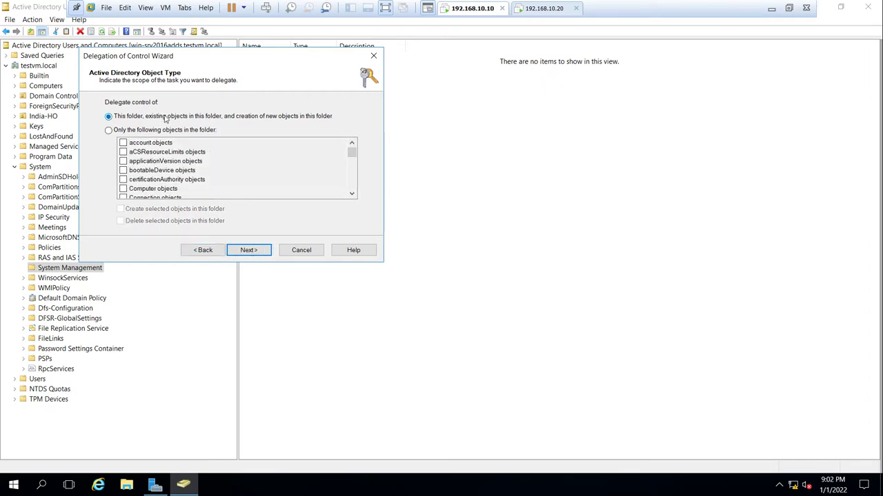
{"action": "left_click", "coordinate": [205, 250]}
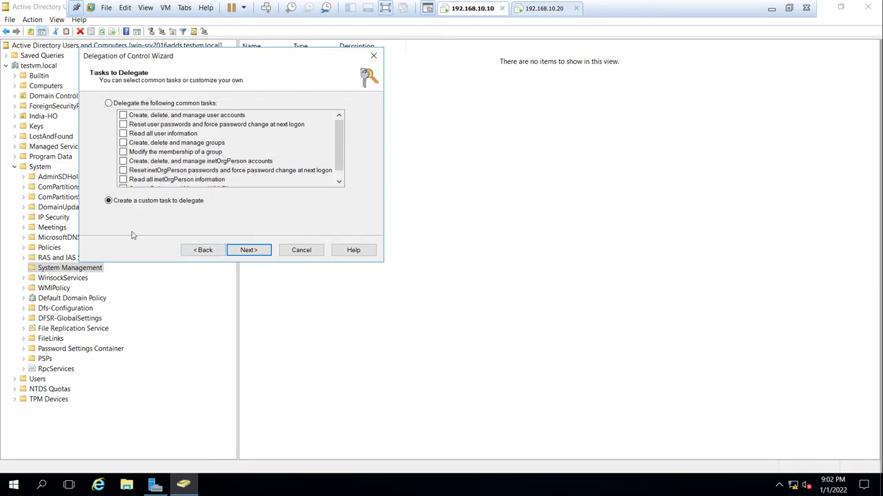
{"action": "left_click", "coordinate": [199, 250]}
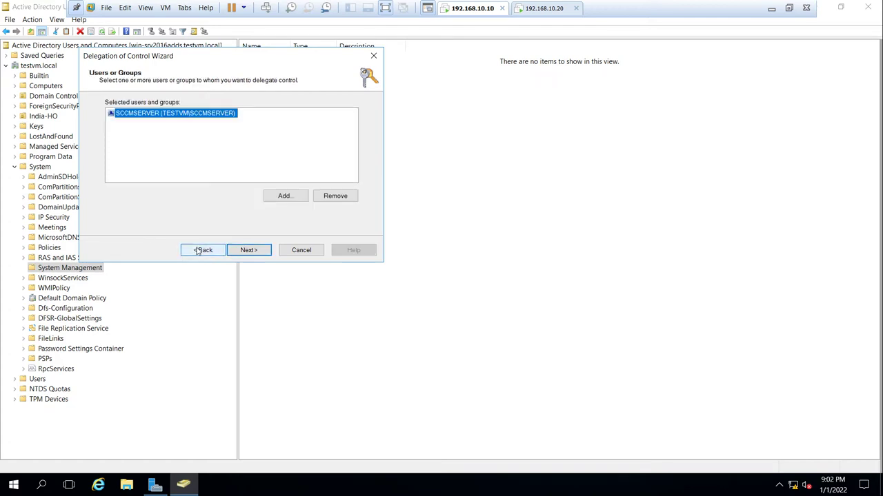
{"action": "left_click", "coordinate": [200, 250]}
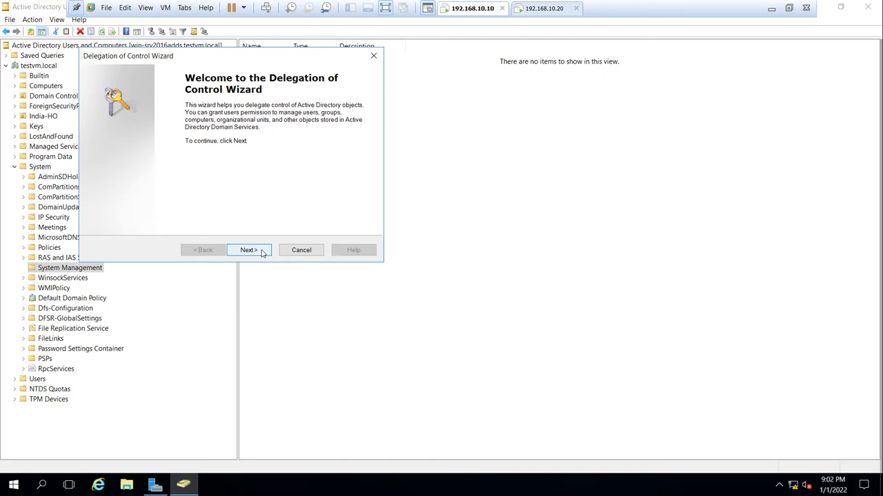
{"action": "left_click", "coordinate": [248, 250]}
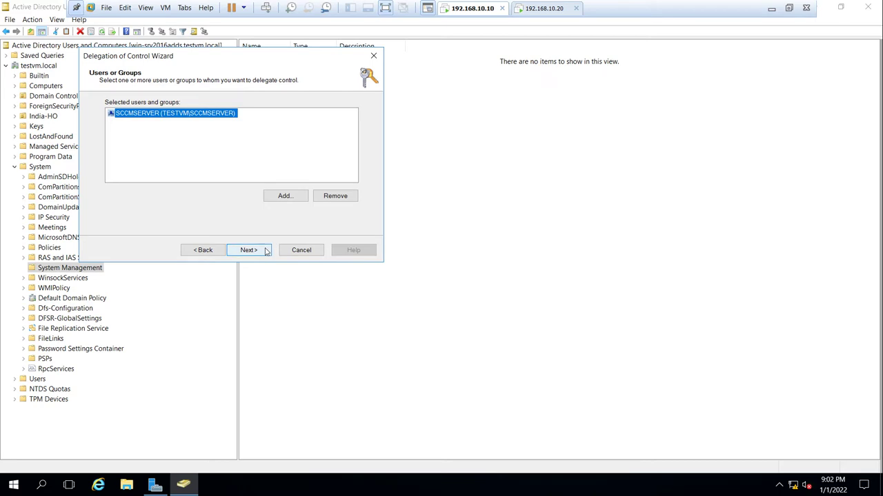
- Choose a custom delegation task scoped to this folder only
{"action": "left_click", "coordinate": [265, 251]}
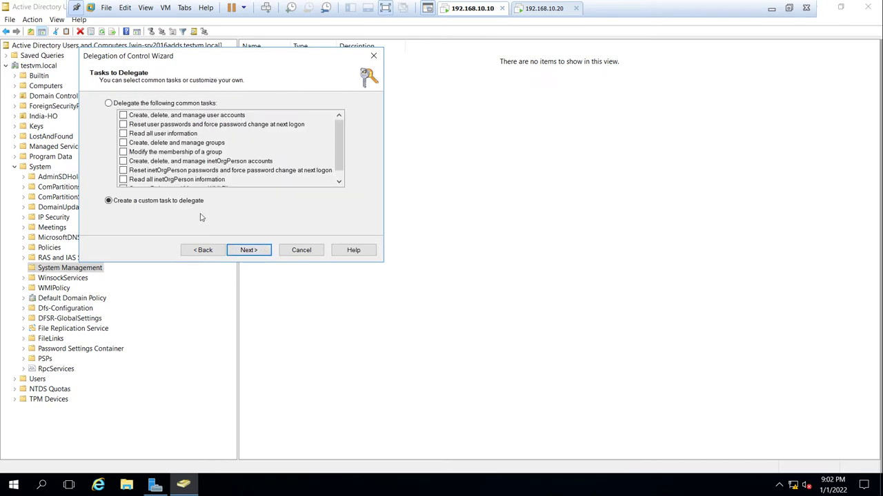
{"action": "left_click", "coordinate": [260, 255]}
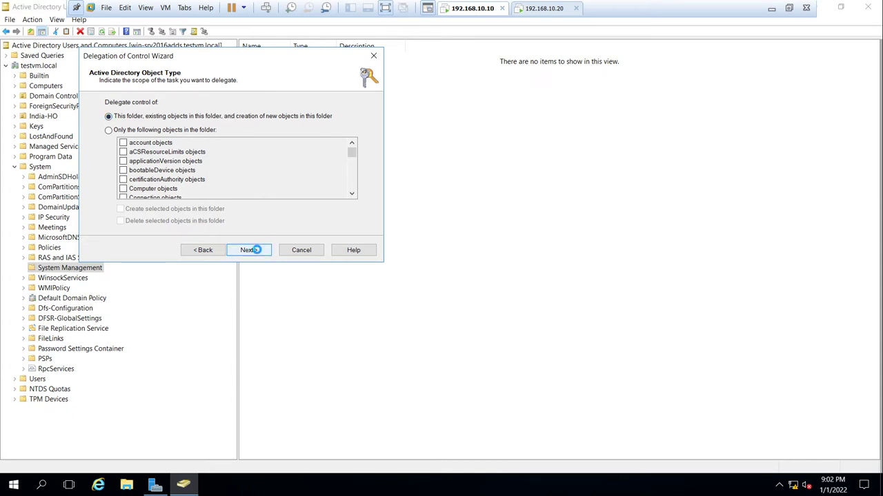
{"action": "left_click", "coordinate": [257, 252]}
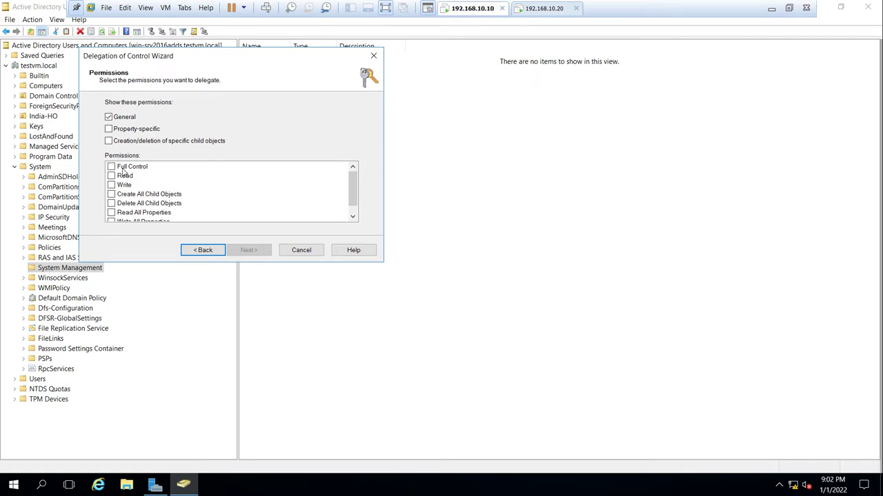
- Grant SCCMSERVER Full Control including property-specific and creation/deletion permissions, finish, and close the console
{"action": "left_click", "coordinate": [115, 131]}
{"action": "left_click", "coordinate": [111, 143]}
{"action": "left_click", "coordinate": [112, 167]}
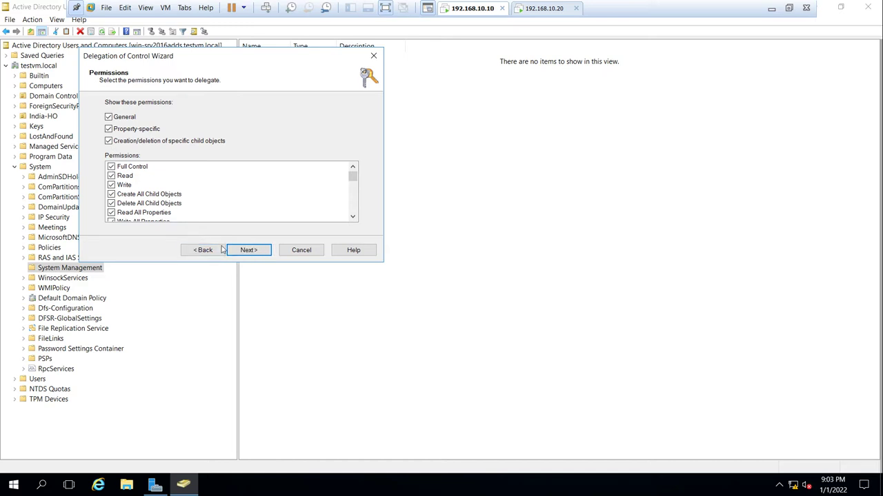
{"action": "left_click", "coordinate": [265, 253]}
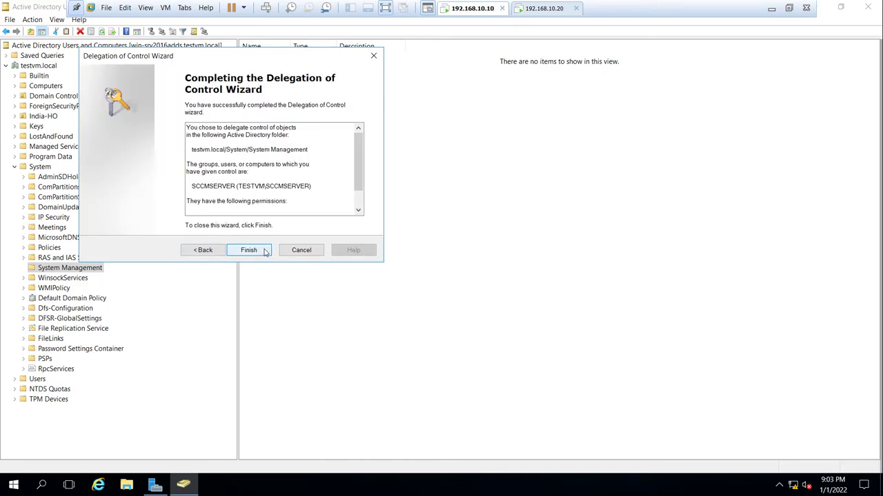
{"action": "left_click", "coordinate": [248, 250]}
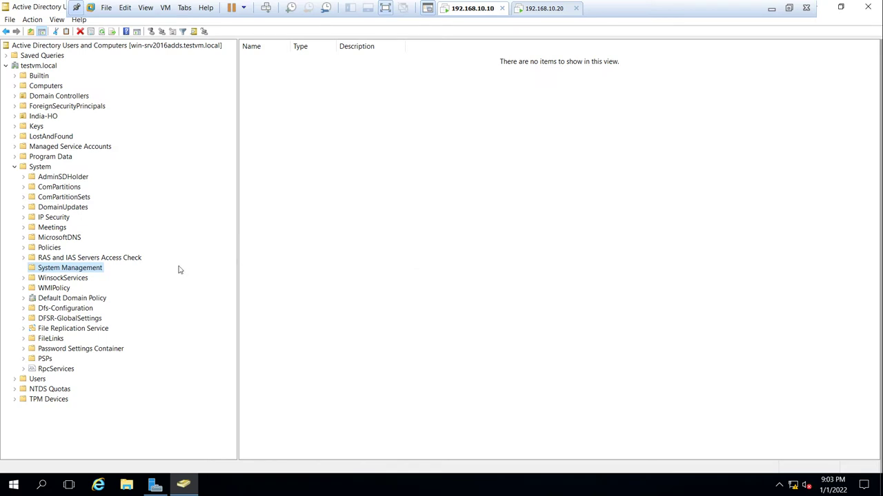
{"action": "left_click", "coordinate": [868, 7]}
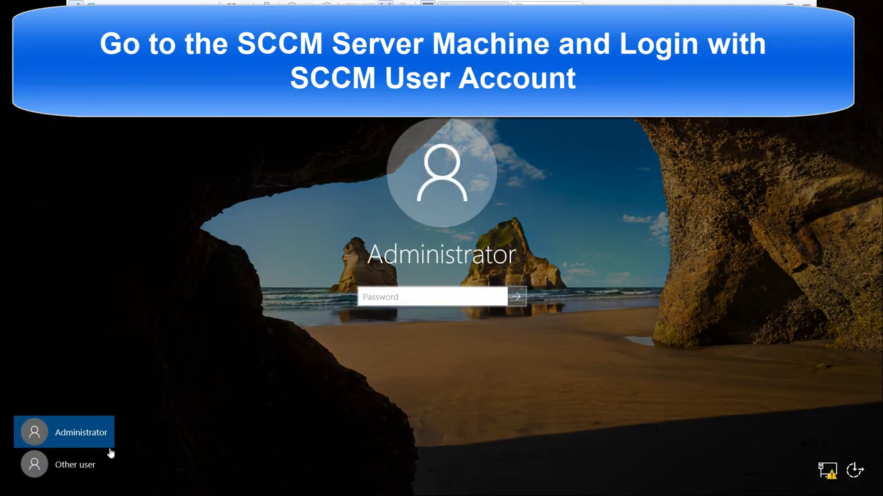
- Sign in to the SCCM server as another user, entering the SCCM admin account name and password
{"action": "left_click", "coordinate": [90, 464]}
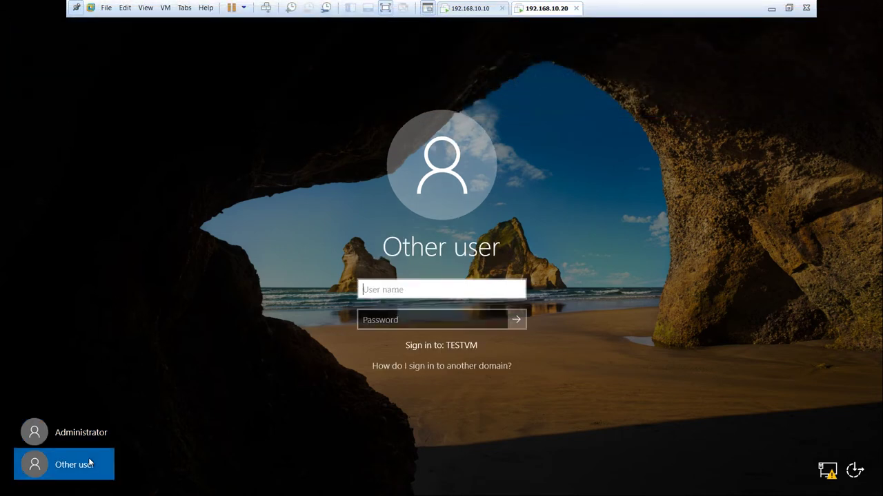
{"action": "left_click", "coordinate": [369, 290]}
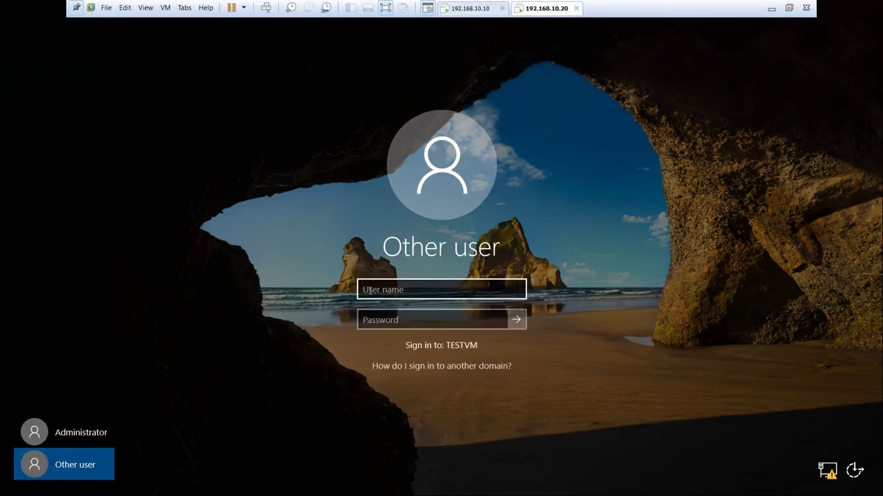
{"action": "left_click", "coordinate": [369, 290]}
{"action": "type", "text": "sccm"}
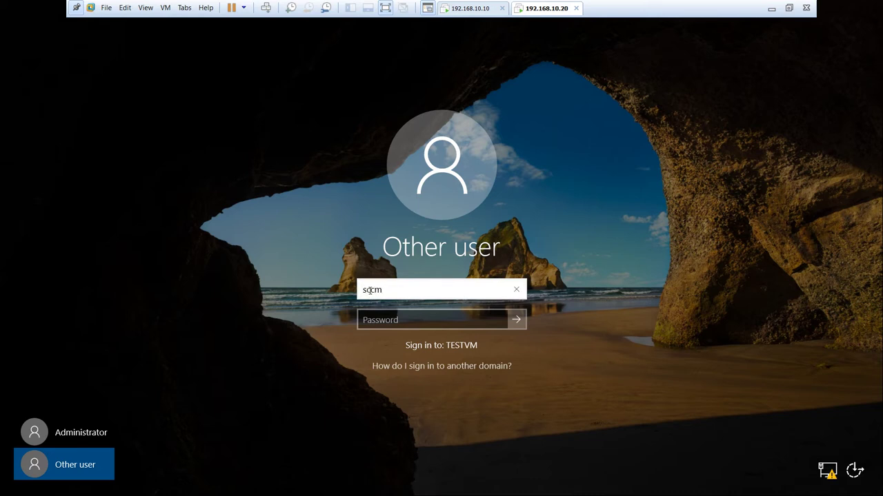
{"action": "key", "text": "BackSpace"}
{"action": "key", "text": "BackSpace"}
{"action": "key", "text": "BackSpace"}
{"action": "key", "text": "BackSpace"}
{"action": "type", "text": "SCCMAdmin"}
{"action": "key", "text": "Tab"}
{"action": "type", "text": "P@ssw0rd"}
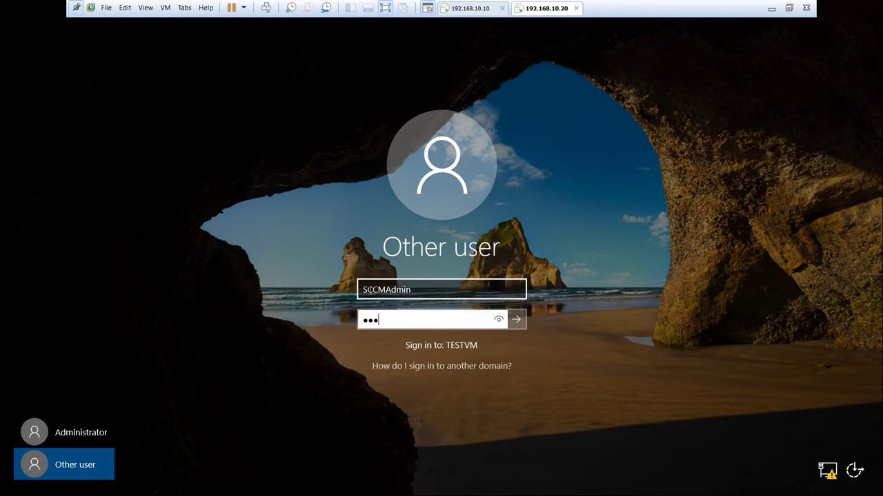
{"action": "key", "text": "Return"}
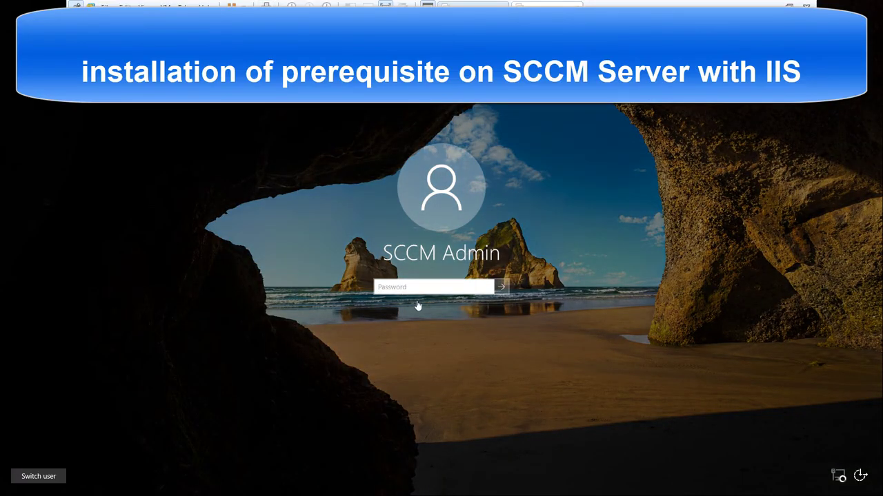
- Sign in with the account password and dismiss the VMware Tools log-off notice
{"action": "left_click", "coordinate": [408, 290]}
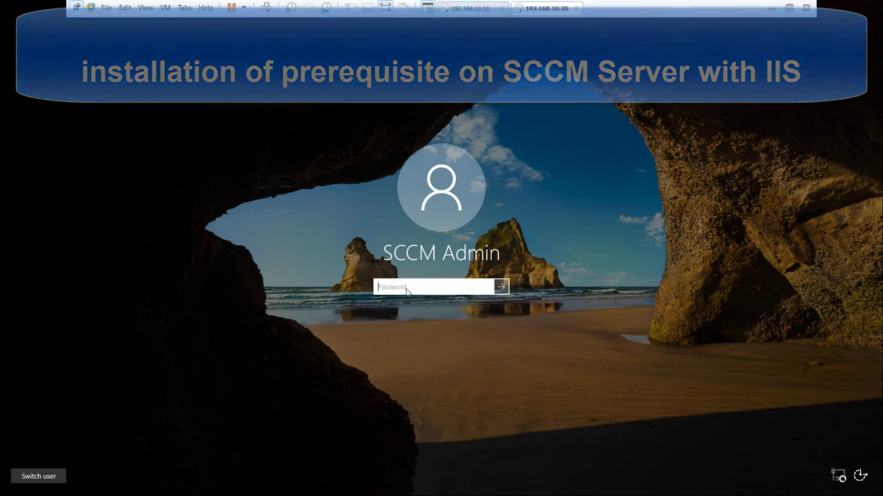
{"action": "type", "text": "P@ssw0rd"}
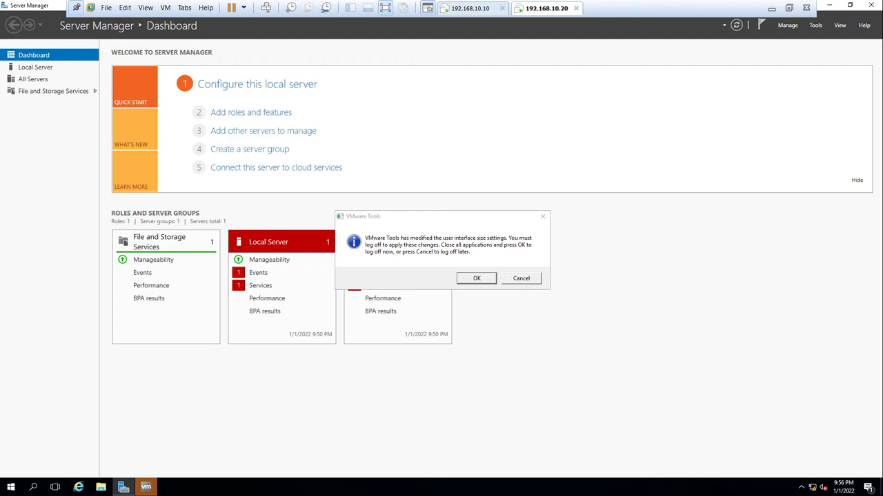
{"action": "left_click", "coordinate": [533, 279]}
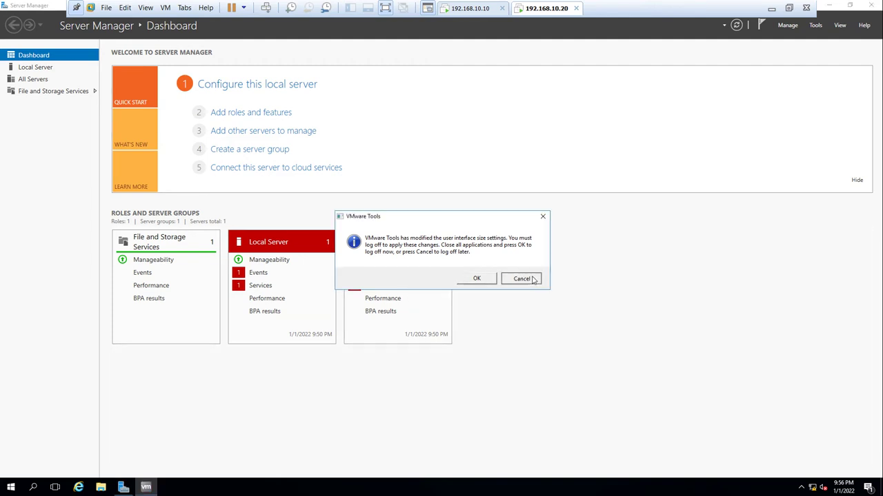
{"action": "left_click", "coordinate": [522, 279]}
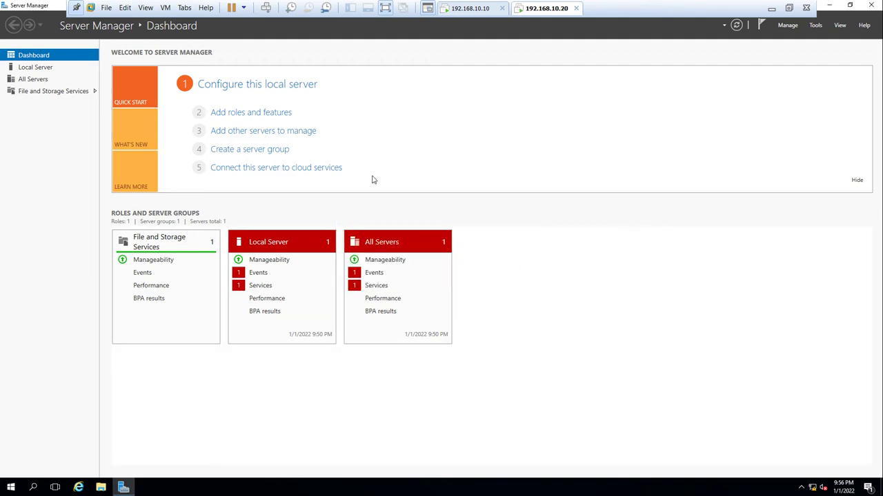
- Run role-based Add Roles and Features on SCCMServer, selecting Web Server (IIS) with its management tools
{"action": "left_click", "coordinate": [269, 114]}
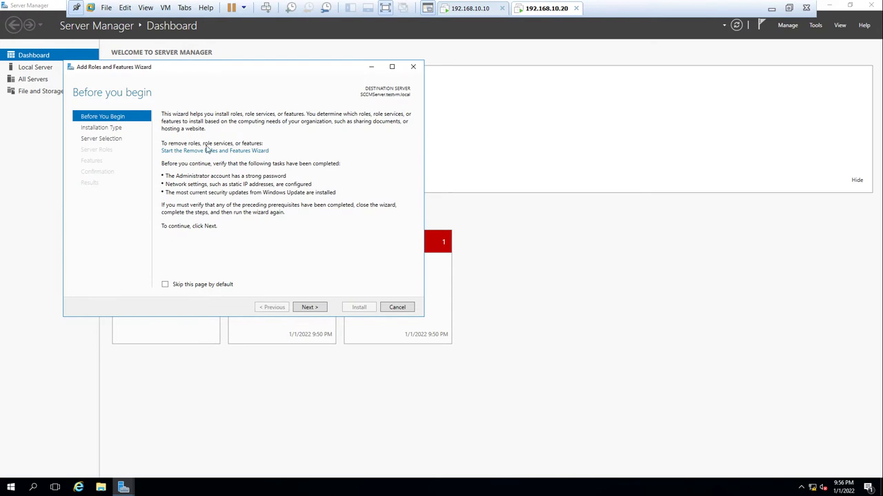
{"action": "left_click", "coordinate": [317, 307]}
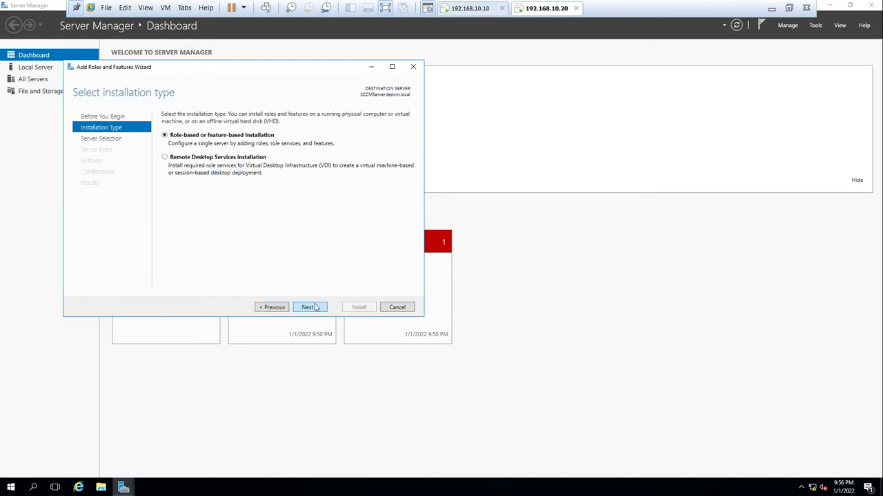
{"action": "left_click", "coordinate": [317, 307]}
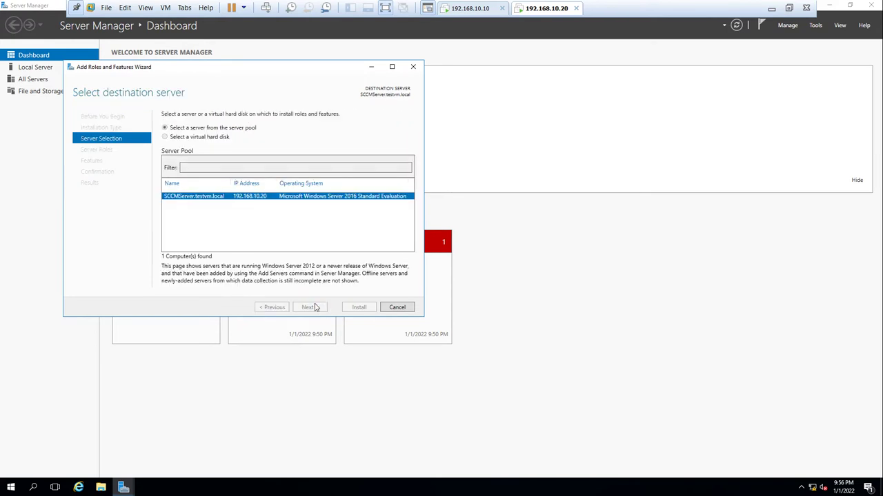
{"action": "left_click", "coordinate": [316, 308]}
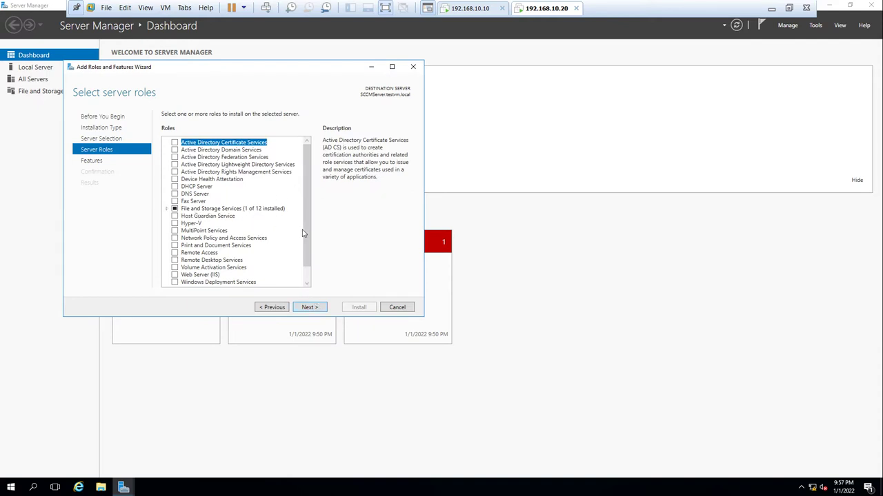
{"action": "left_click_drag", "start_coordinate": [306, 238], "coordinate": [307, 301]}
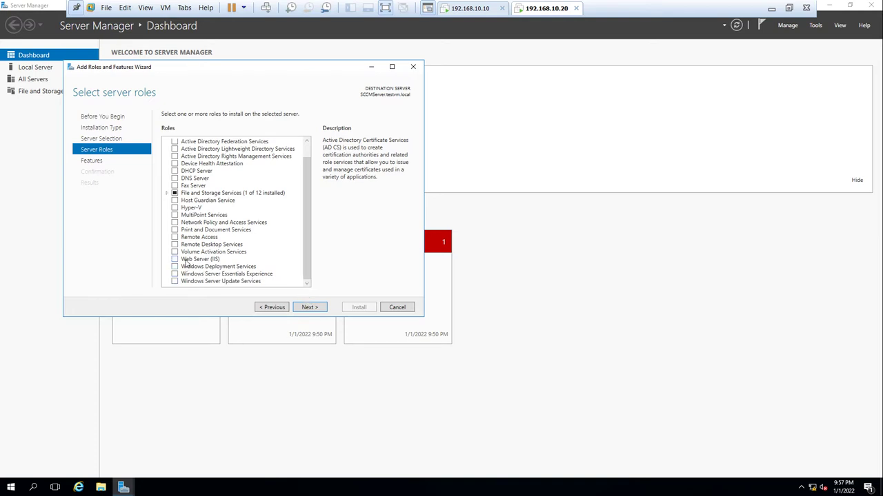
{"action": "left_click", "coordinate": [187, 259]}
{"action": "left_click", "coordinate": [174, 259]}
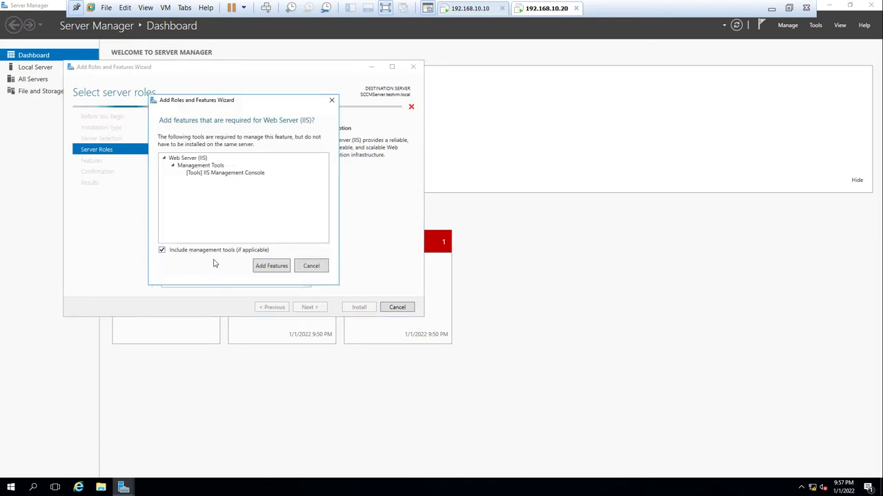
{"action": "left_click", "coordinate": [271, 266]}
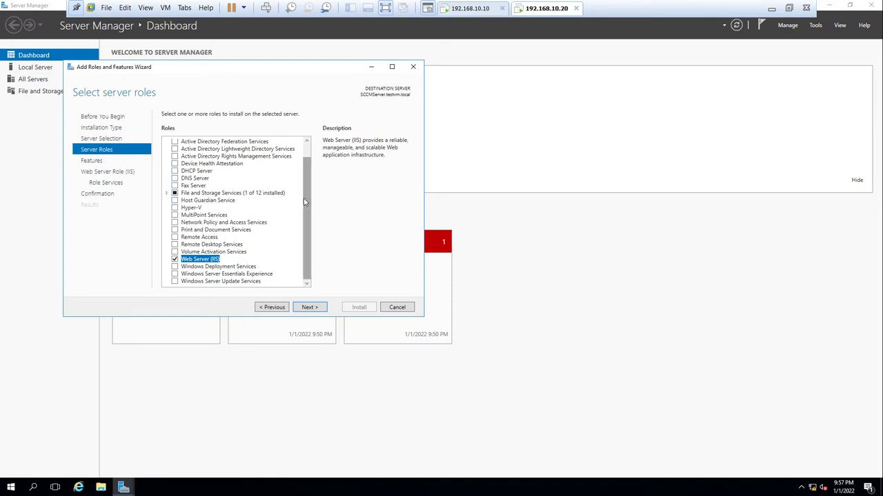
{"action": "left_click_drag", "start_coordinate": [304, 201], "coordinate": [305, 232]}
{"action": "left_click", "coordinate": [308, 308]}
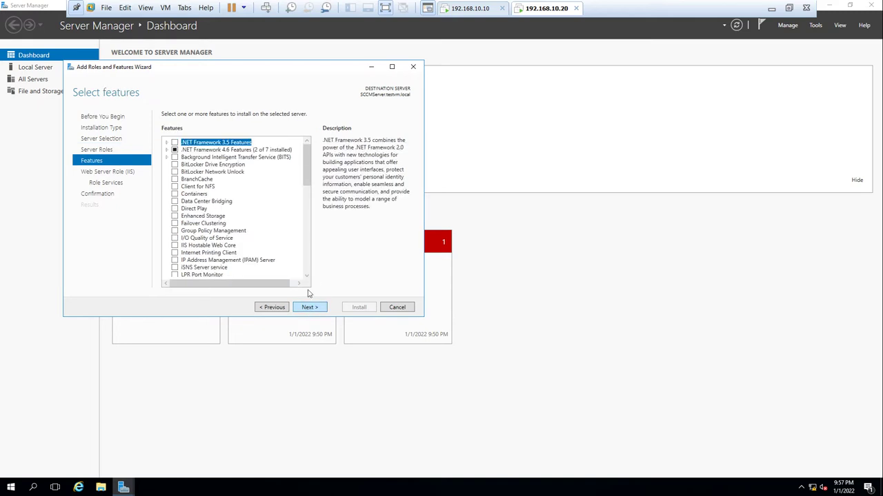
- Tick Background Intelligent Transfer Service (BITS) and accept its required features
{"action": "left_click", "coordinate": [167, 150]}
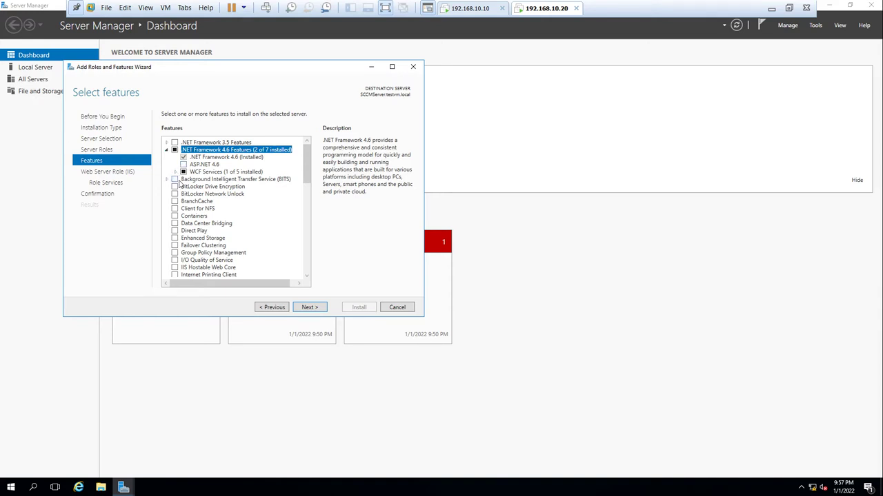
{"action": "left_click", "coordinate": [175, 180]}
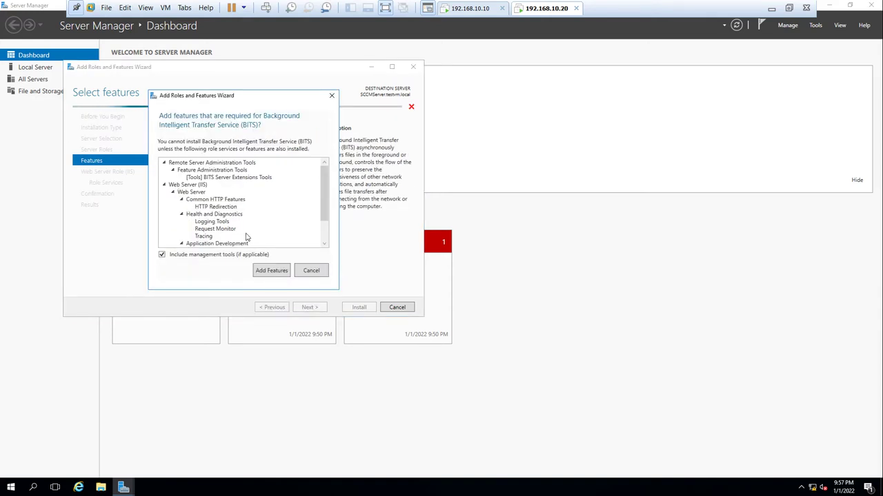
{"action": "left_click", "coordinate": [269, 270]}
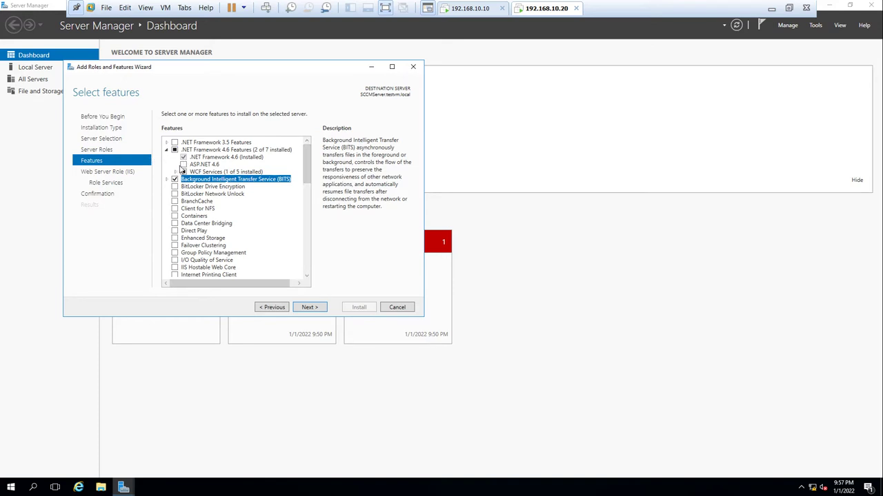
{"action": "left_click", "coordinate": [184, 165]}
{"action": "left_click", "coordinate": [166, 150]}
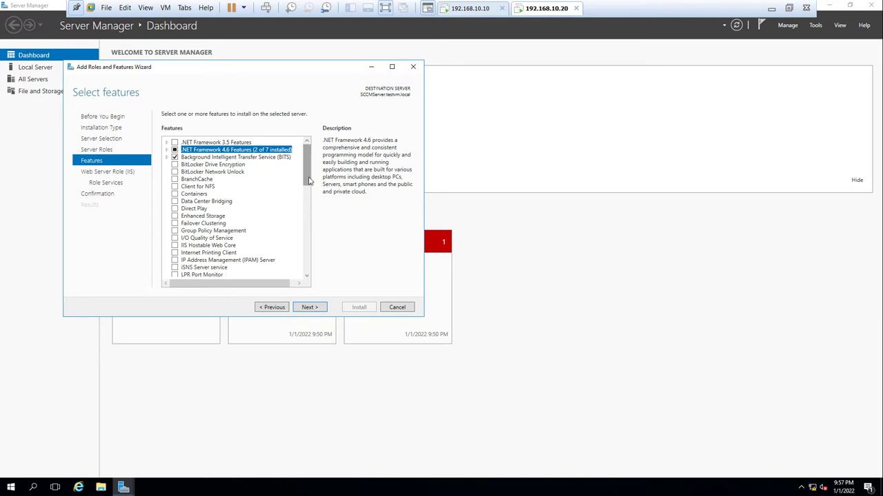
- Advance past the Web Server role overview to the Role Services page
{"action": "left_click_drag", "start_coordinate": [308, 180], "coordinate": [306, 231]}
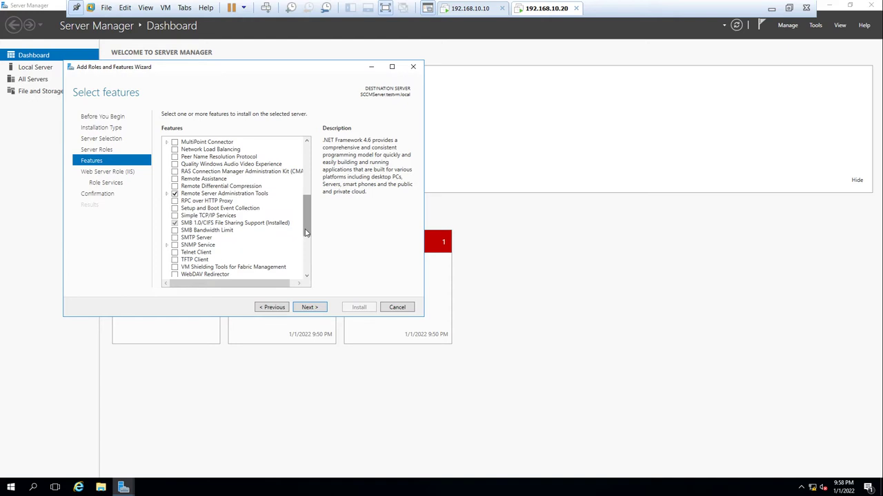
{"action": "left_click_drag", "start_coordinate": [307, 232], "coordinate": [306, 263]}
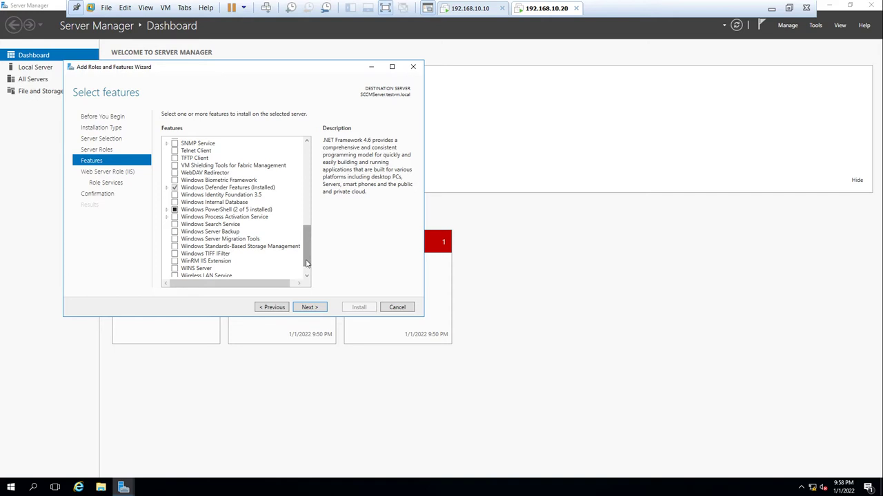
{"action": "left_click", "coordinate": [306, 276]}
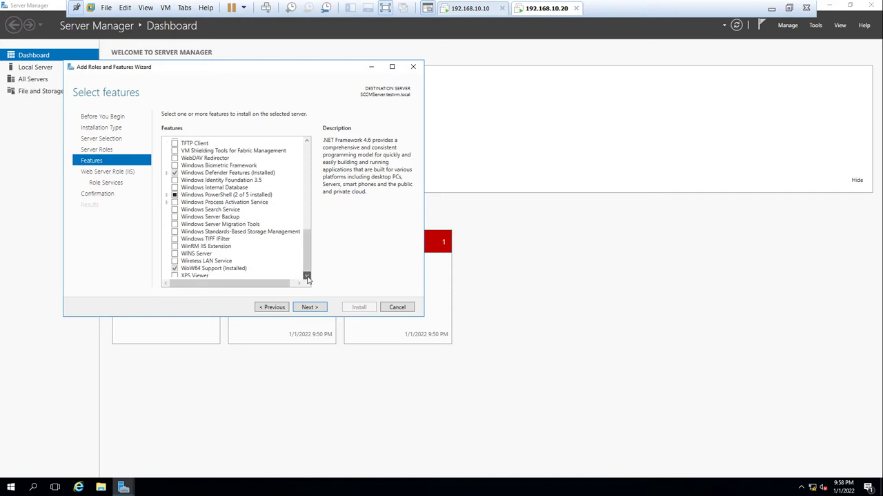
{"action": "left_click", "coordinate": [306, 277]}
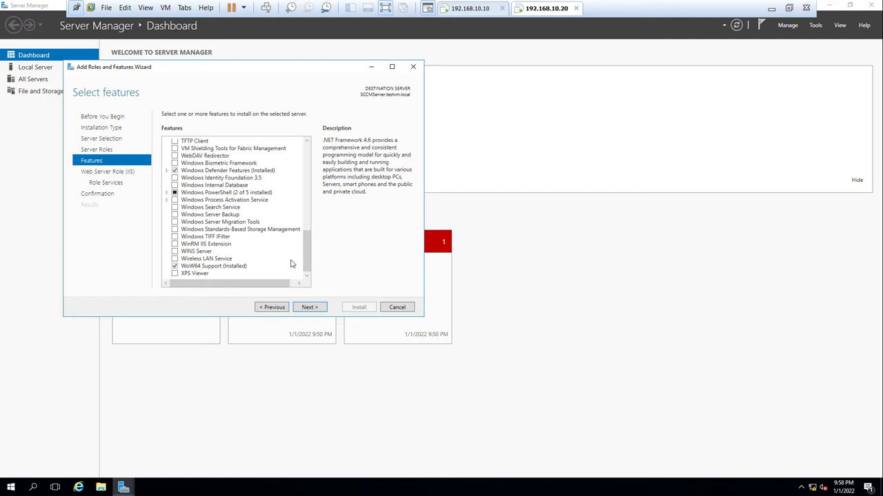
{"action": "left_click", "coordinate": [309, 308]}
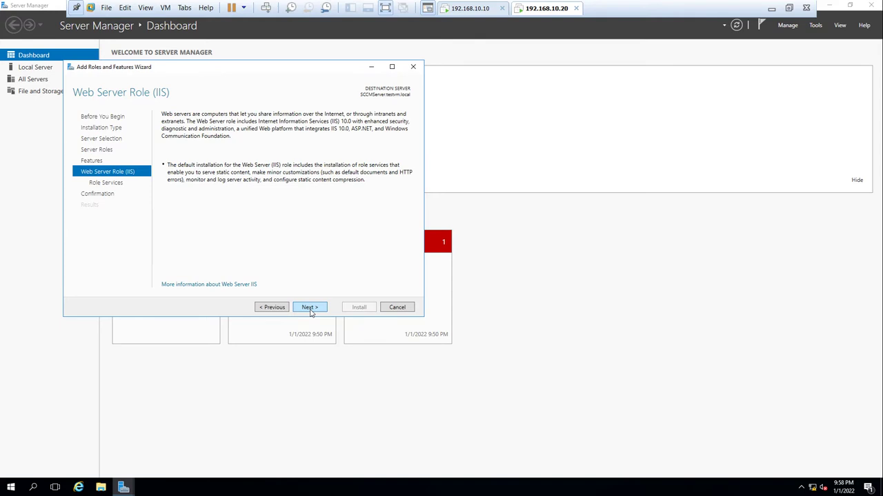
{"action": "left_click", "coordinate": [288, 309]}
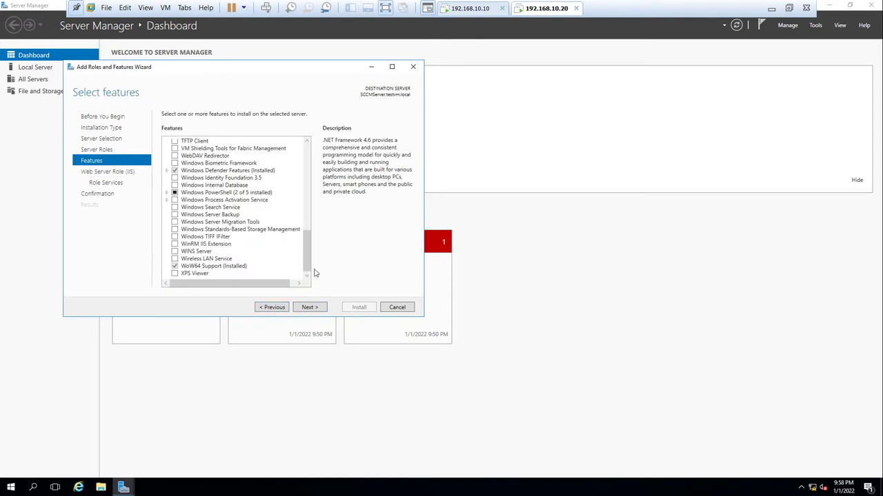
{"action": "left_click", "coordinate": [315, 312]}
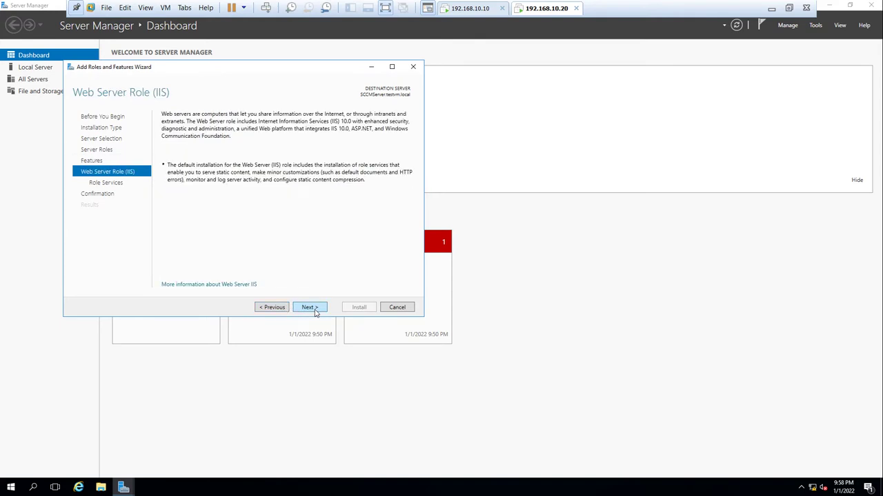
{"action": "left_click", "coordinate": [309, 307]}
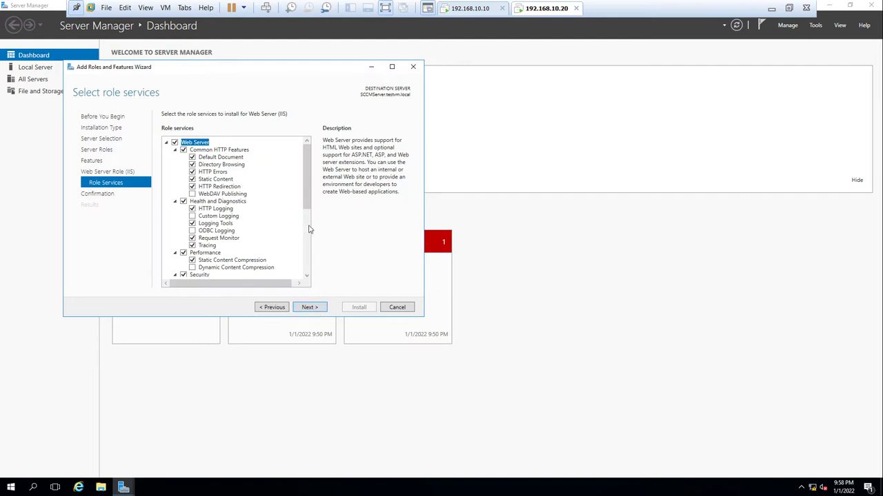
- Add WebDAV Publishing, Dynamic Content Compression, and Windows and Basic Authentication role services
{"action": "left_click", "coordinate": [193, 195]}
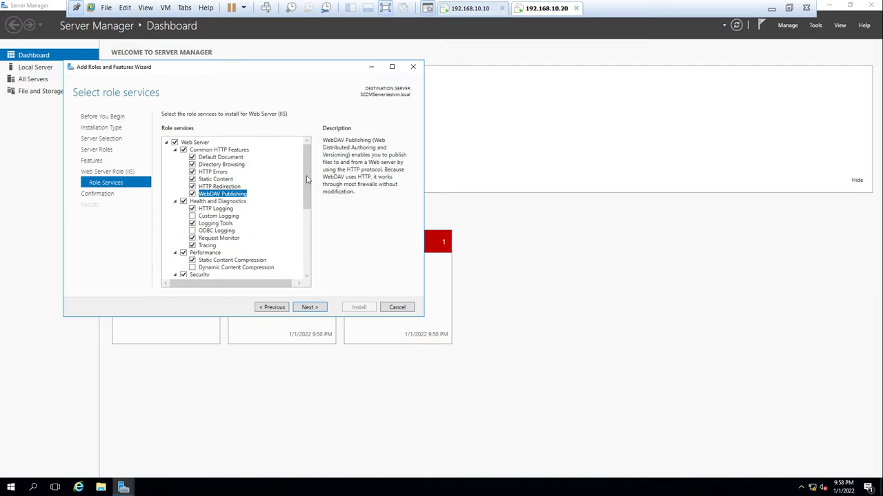
{"action": "left_click_drag", "start_coordinate": [305, 184], "coordinate": [305, 218]}
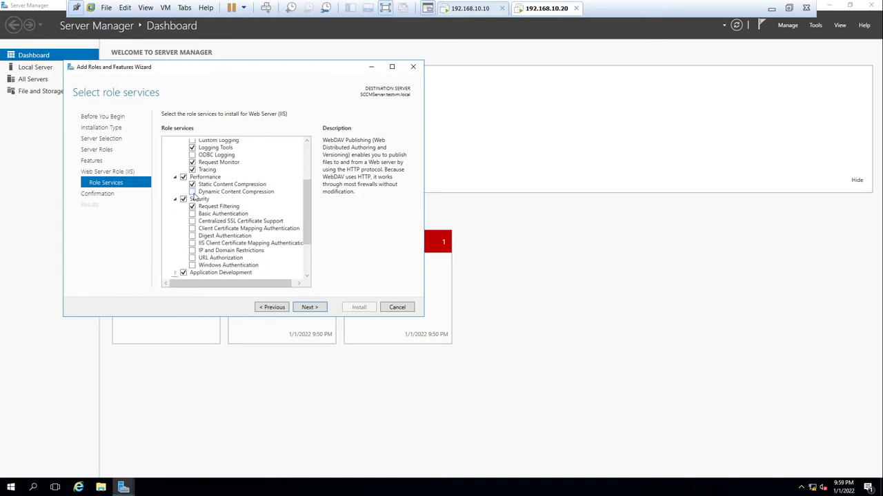
{"action": "left_click", "coordinate": [193, 192]}
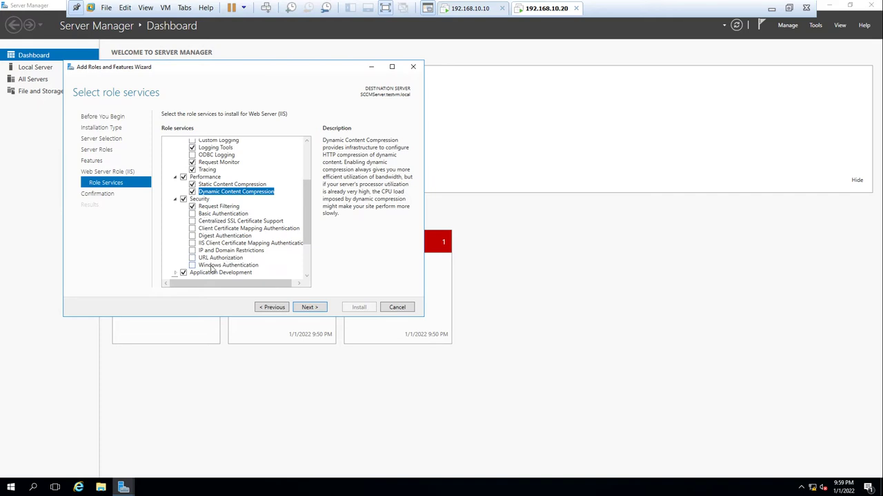
{"action": "left_click", "coordinate": [197, 267]}
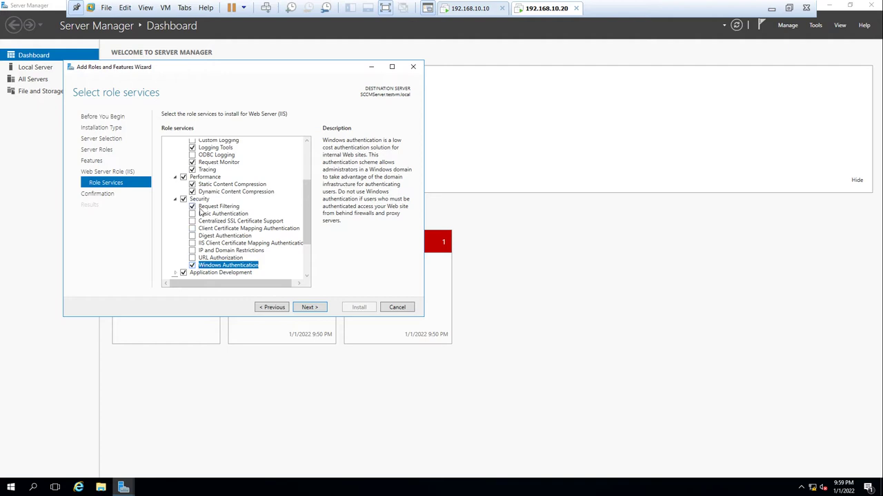
{"action": "left_click", "coordinate": [193, 214]}
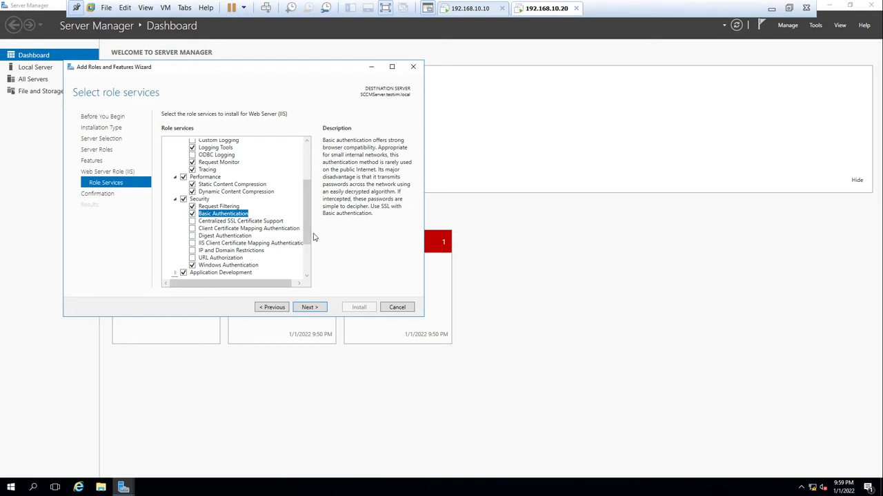
- Add IIS Management Scripts and Tools, Digest Authentication, IP and Domain Restrictions, and URL Authorization
{"action": "left_click_drag", "start_coordinate": [307, 231], "coordinate": [307, 261]}
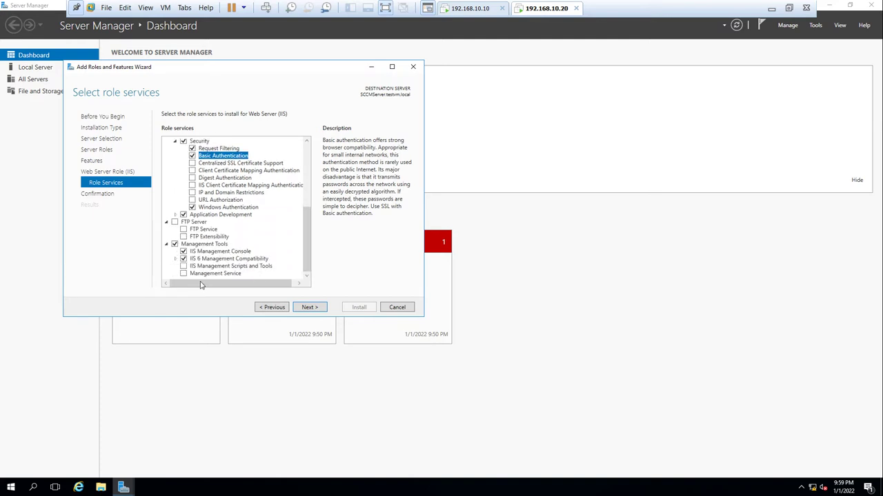
{"action": "left_click", "coordinate": [185, 267]}
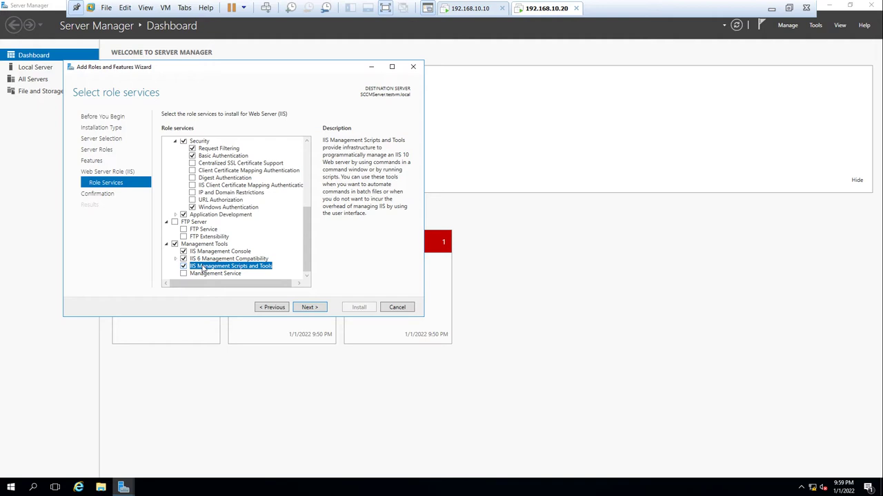
{"action": "left_click", "coordinate": [307, 278]}
{"action": "left_click", "coordinate": [192, 178]}
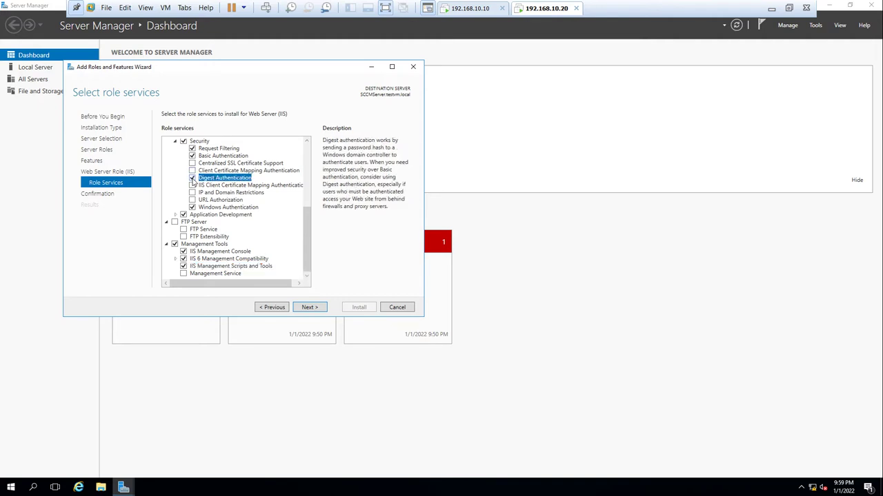
{"action": "left_click", "coordinate": [192, 192]}
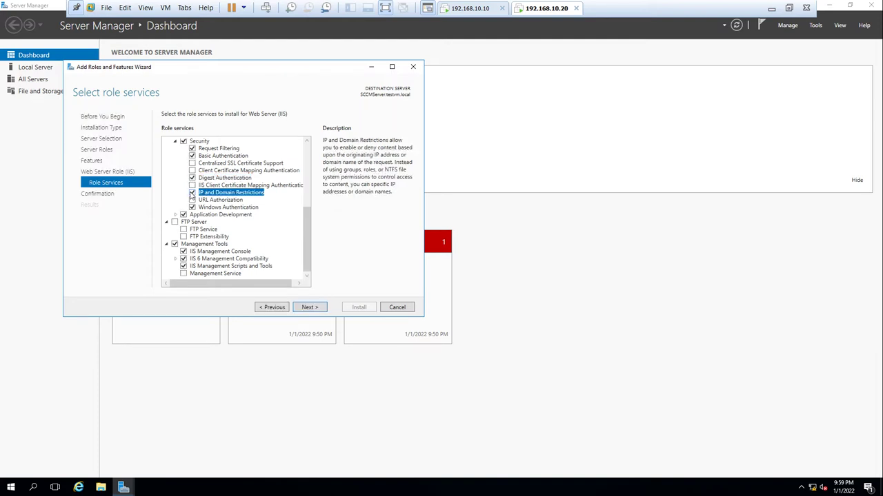
{"action": "left_click", "coordinate": [192, 200]}
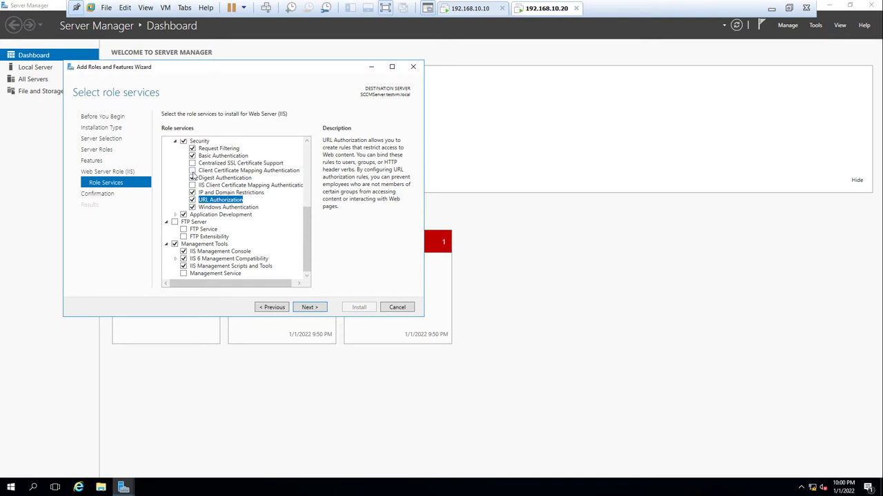
- Tick Client Certificate Mapping Authentication, Management Service, IIS 6 Management Console and IIS 6 Scripting Tools
{"action": "left_click", "coordinate": [193, 171]}
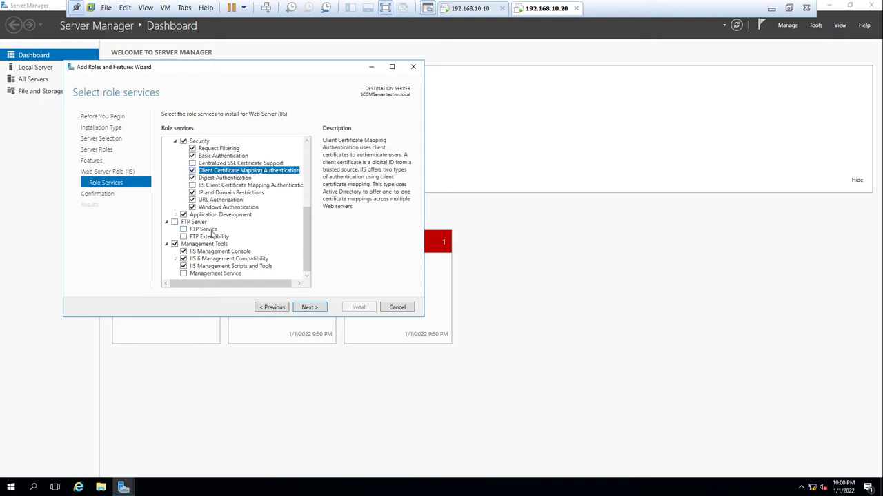
{"action": "left_click", "coordinate": [183, 274]}
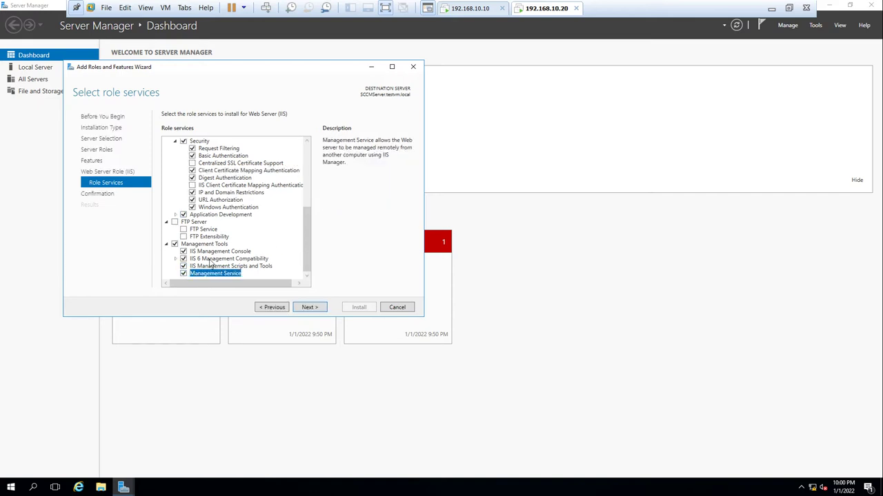
{"action": "left_click", "coordinate": [177, 262]}
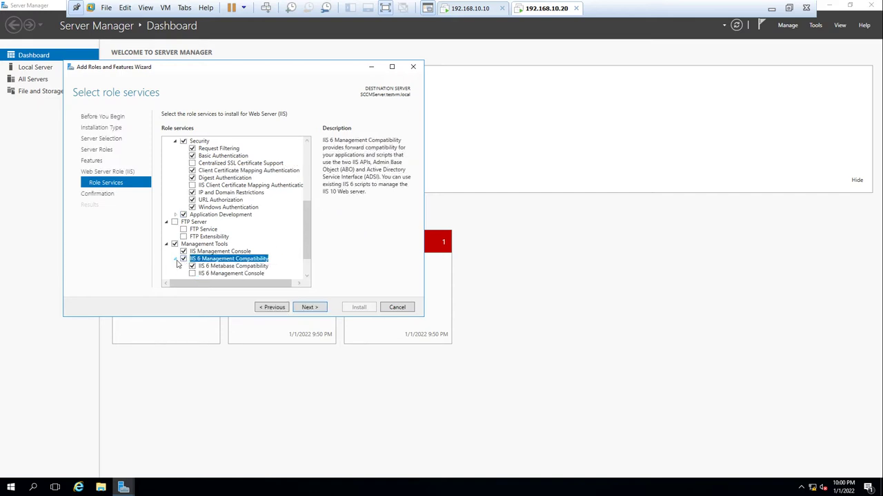
{"action": "scroll", "coordinate": [308, 242], "scroll_direction": "down", "scroll_amount": 2}
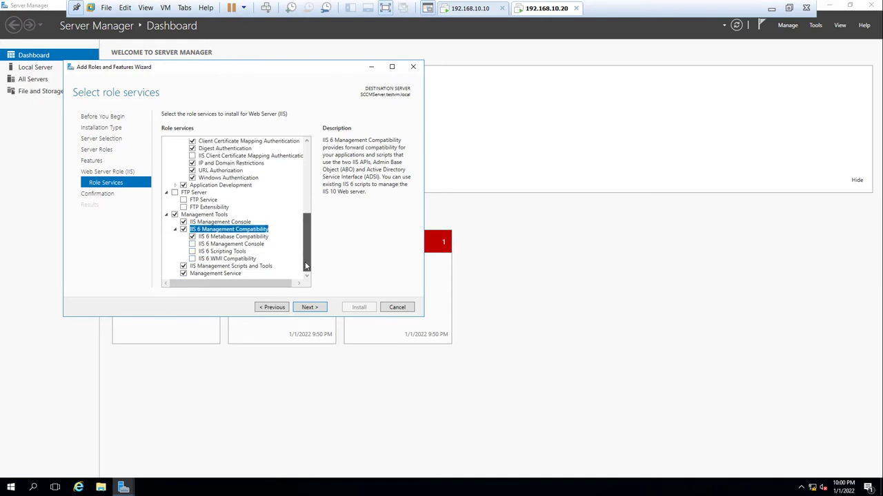
{"action": "left_click", "coordinate": [192, 245]}
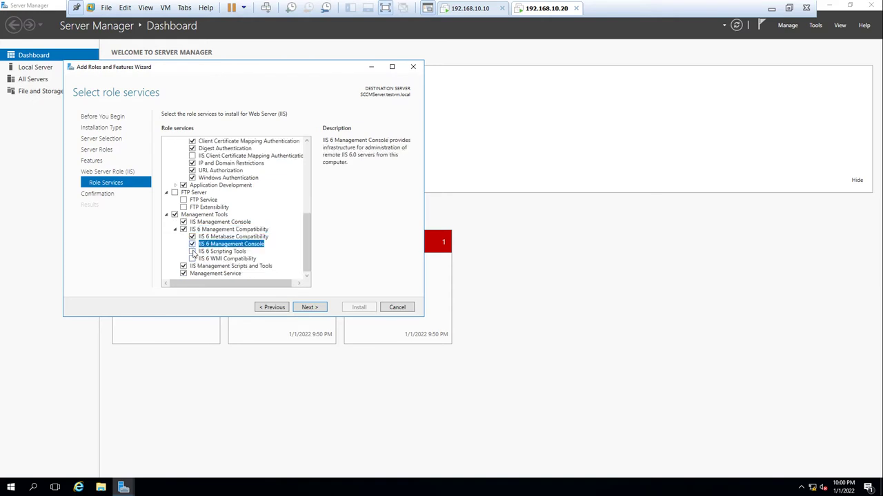
{"action": "left_click", "coordinate": [193, 252]}
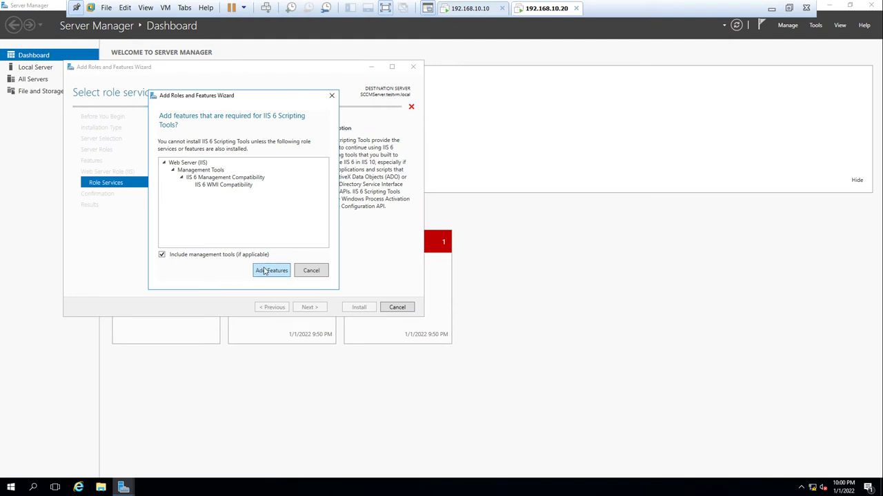
- Accept IIS 6 Scripting Tools' required features, install the selections, and close the wizard
{"action": "left_click", "coordinate": [268, 270]}
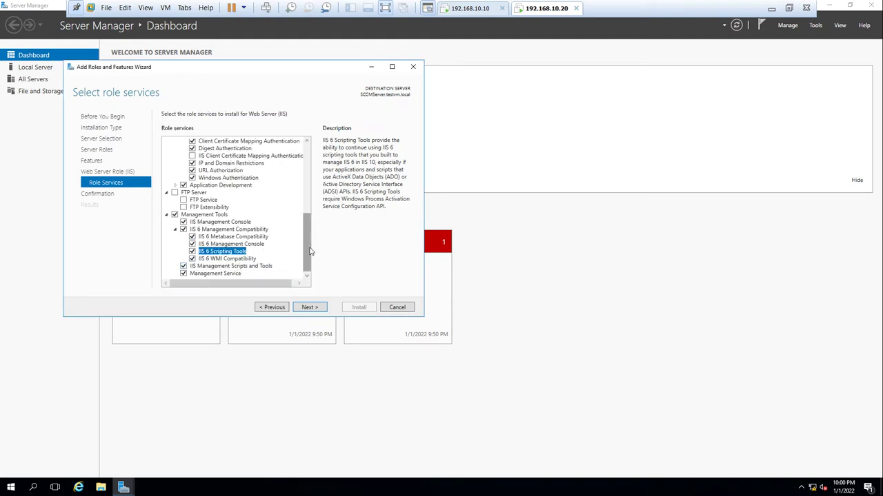
{"action": "left_click", "coordinate": [316, 307]}
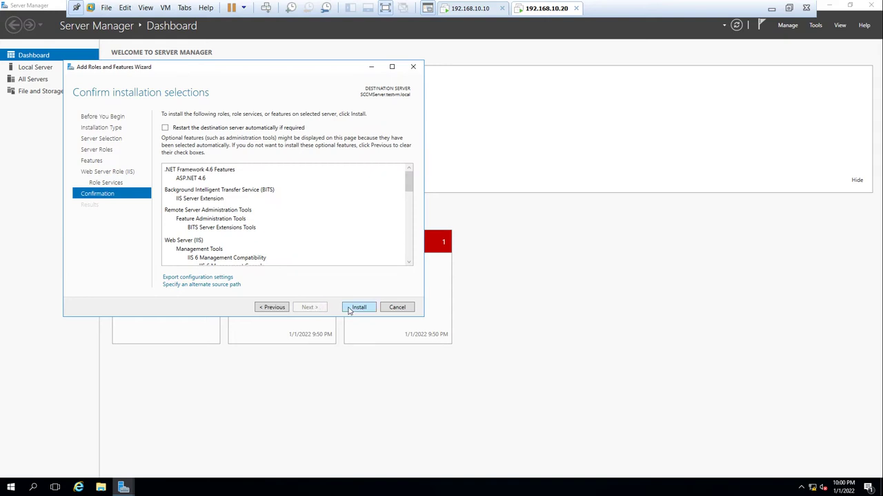
{"action": "left_click", "coordinate": [350, 308]}
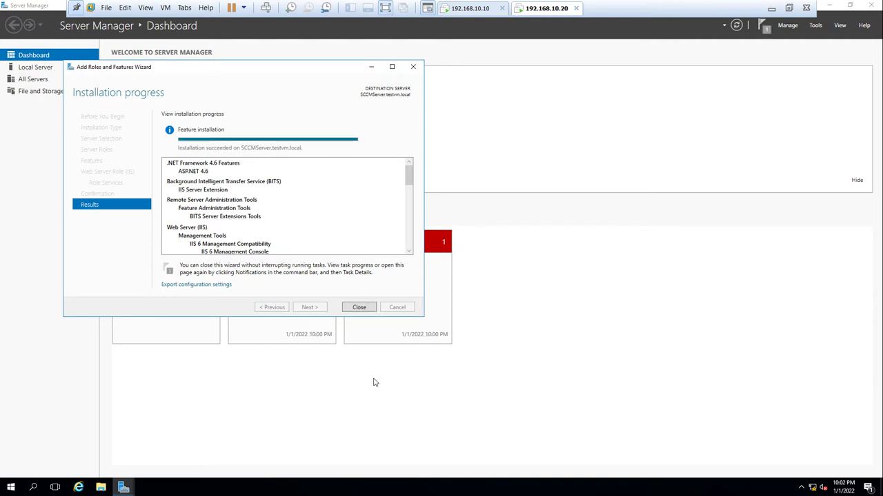
{"action": "left_click", "coordinate": [364, 310]}
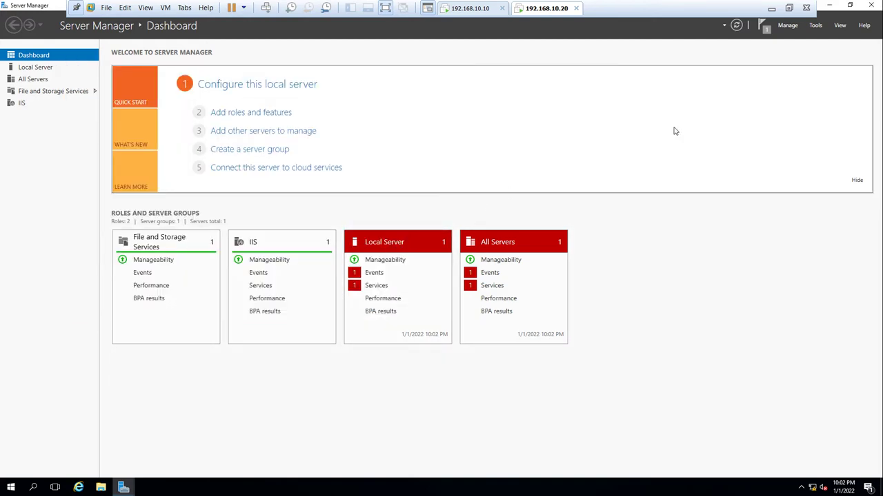
- Close Server Manager and restart the server with the default Other (Unplanned) reason
{"action": "left_click", "coordinate": [872, 7]}
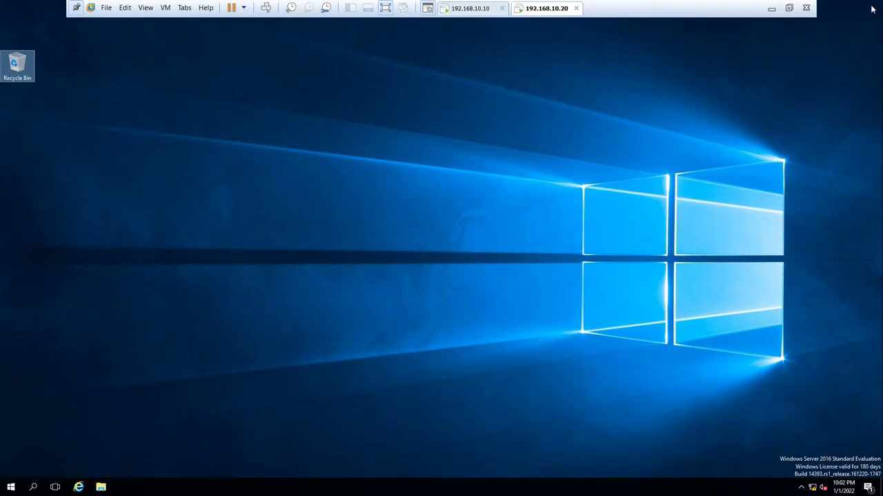
{"action": "left_click", "coordinate": [9, 489]}
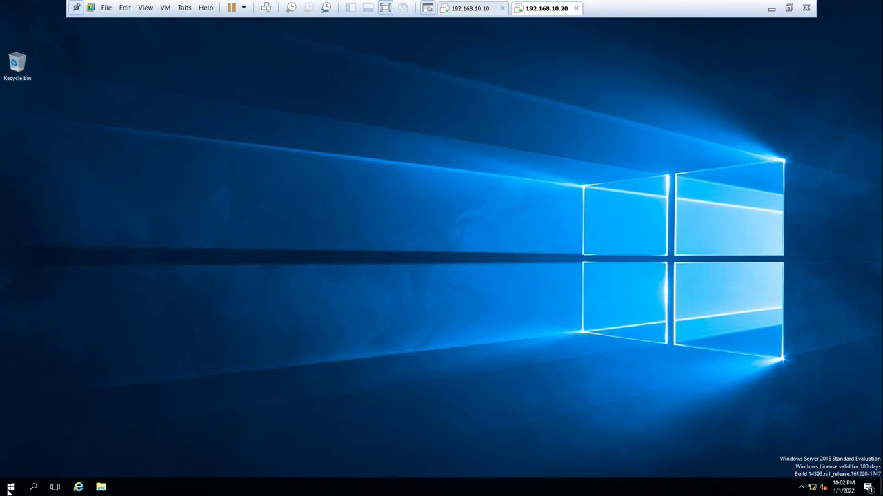
{"action": "left_click", "coordinate": [10, 488]}
{"action": "left_click", "coordinate": [10, 469]}
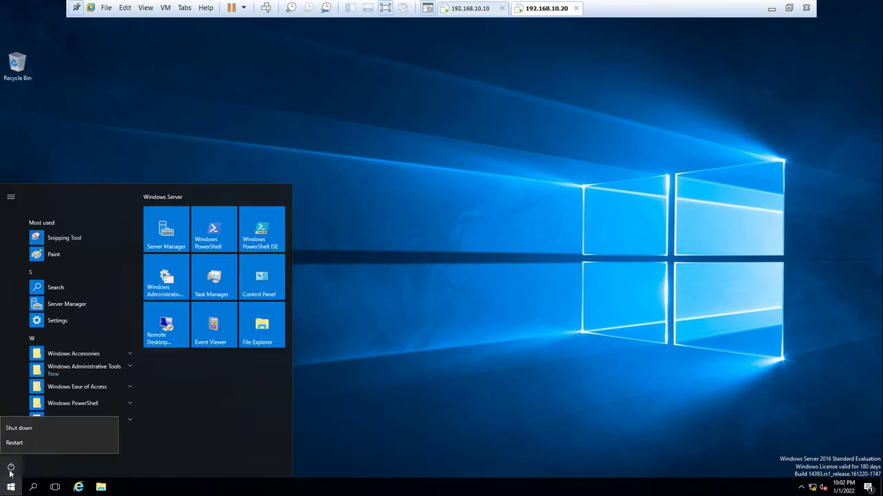
{"action": "left_click", "coordinate": [38, 445]}
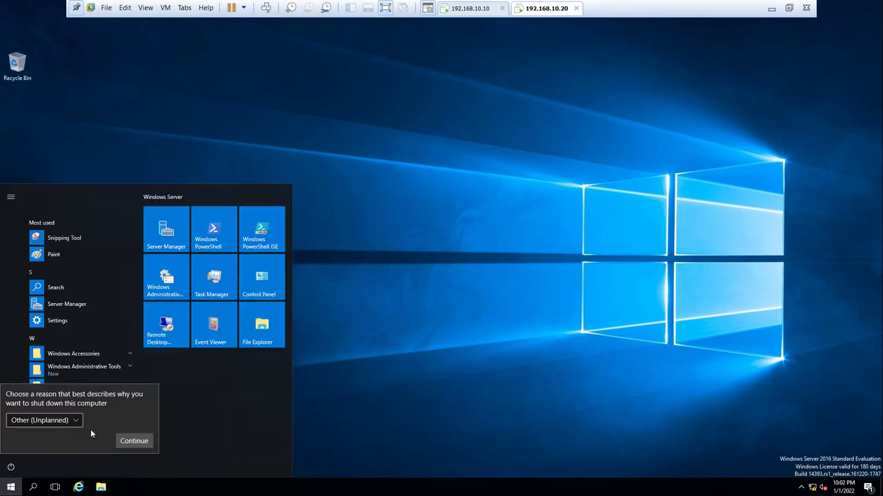
{"action": "left_click", "coordinate": [122, 442]}
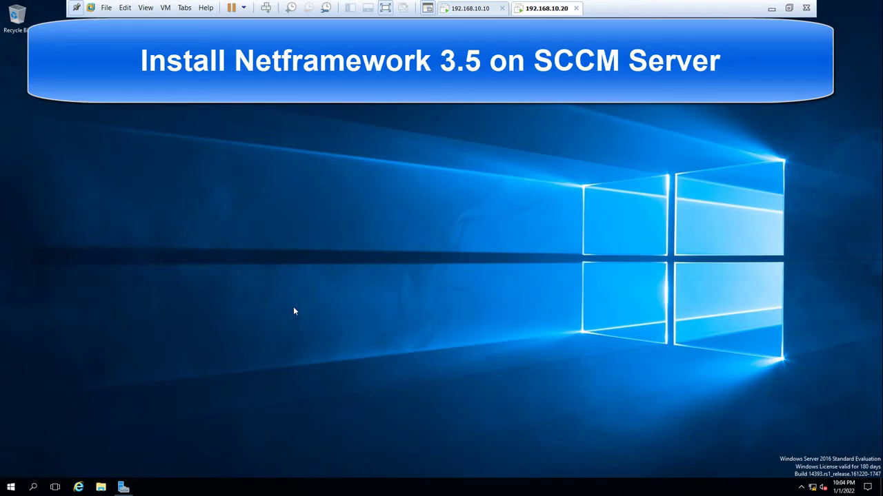
{"action": "key", "text": "super+e"}
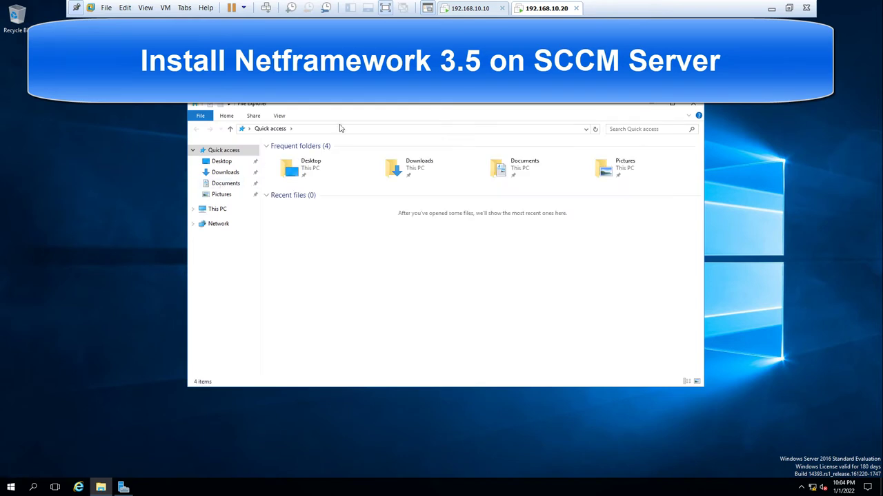
{"action": "double_click", "coordinate": [349, 110]}
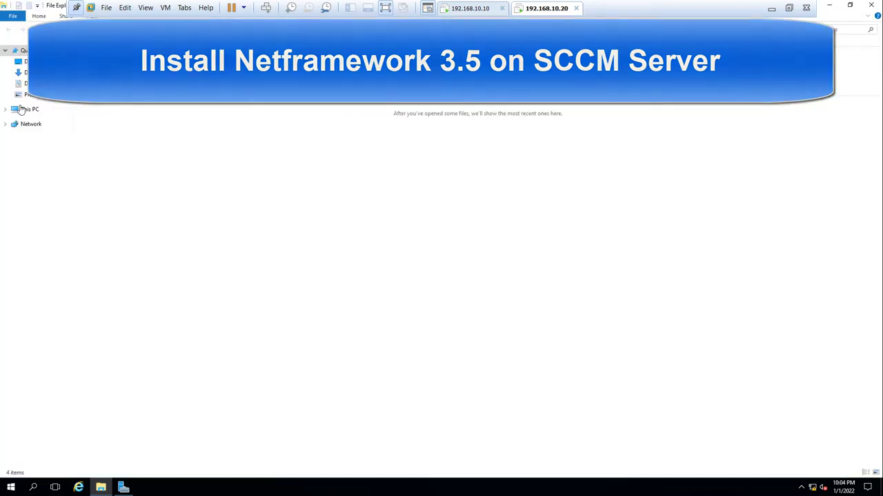
{"action": "left_click", "coordinate": [29, 110]}
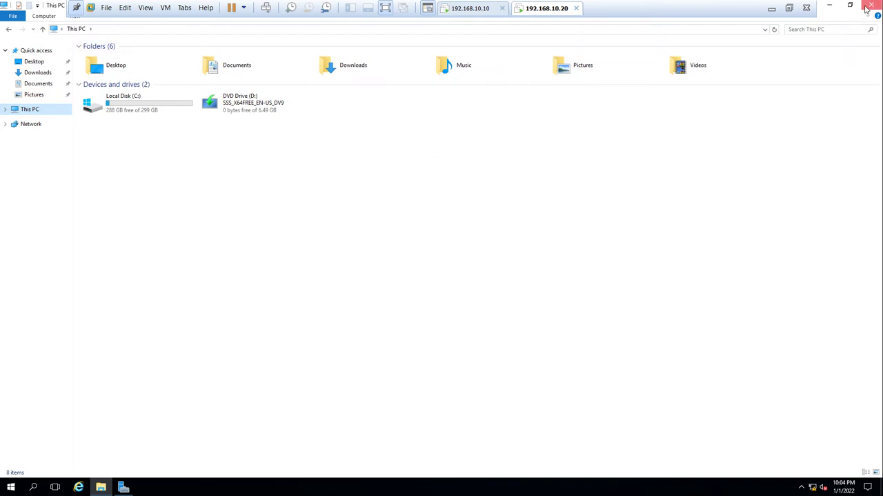
{"action": "left_click", "coordinate": [871, 6]}
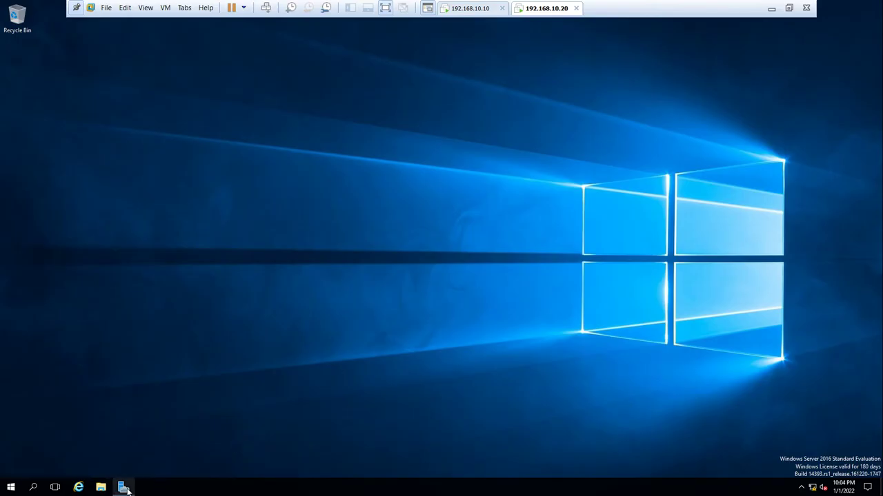
{"action": "left_click", "coordinate": [123, 488]}
- Start Add Roles and Features, skipping straight to the Features list
{"action": "left_click", "coordinate": [266, 112]}
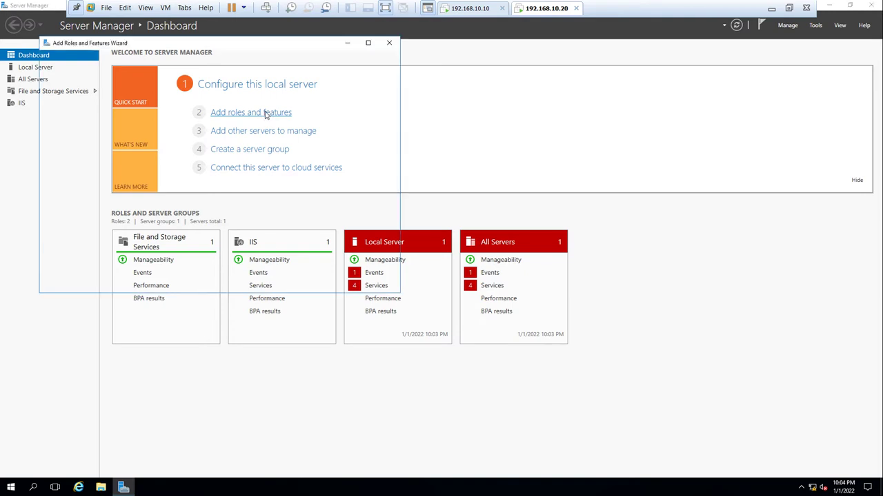
{"action": "left_click", "coordinate": [288, 284]}
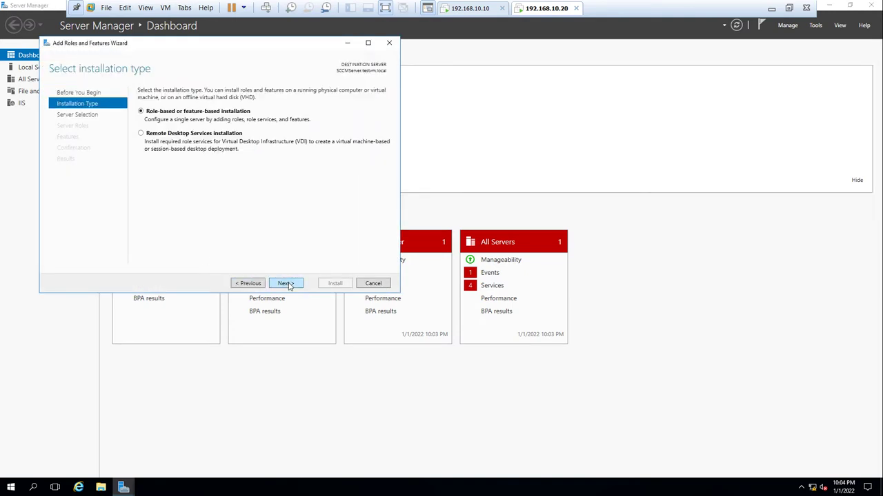
{"action": "left_click", "coordinate": [288, 284]}
{"action": "left_click", "coordinate": [289, 284]}
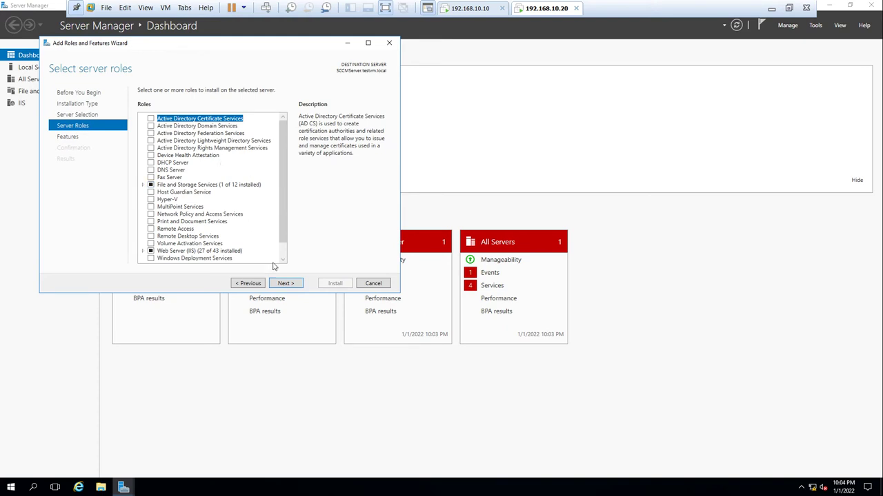
{"action": "left_click", "coordinate": [284, 284]}
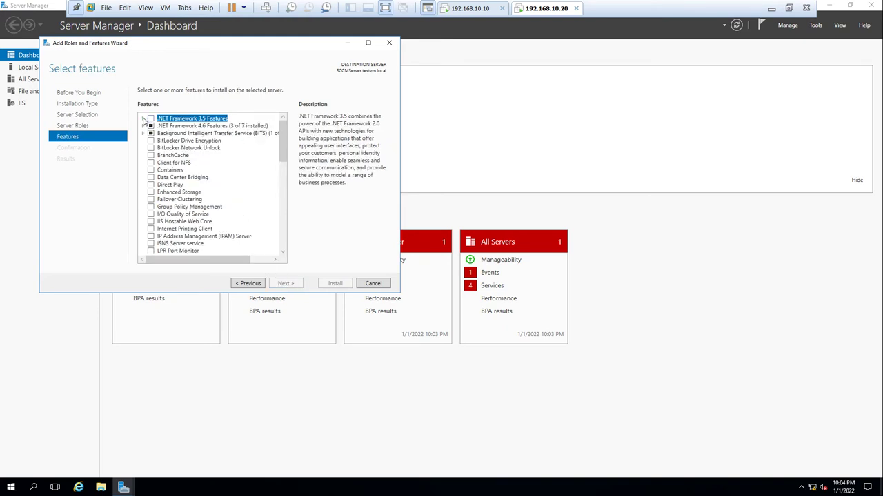
- Select .NET Framework 3.5 with HTTP Activation and its required features, then install
{"action": "left_click", "coordinate": [142, 119]}
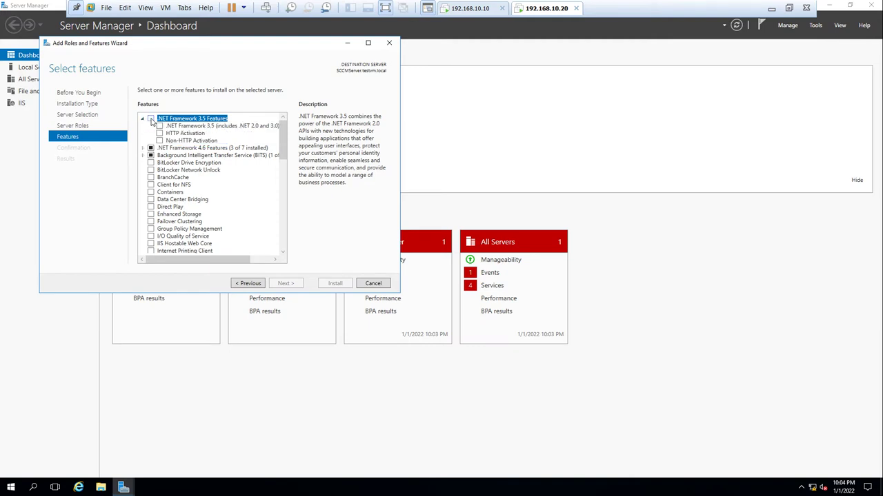
{"action": "left_click", "coordinate": [150, 118]}
{"action": "left_click", "coordinate": [159, 134]}
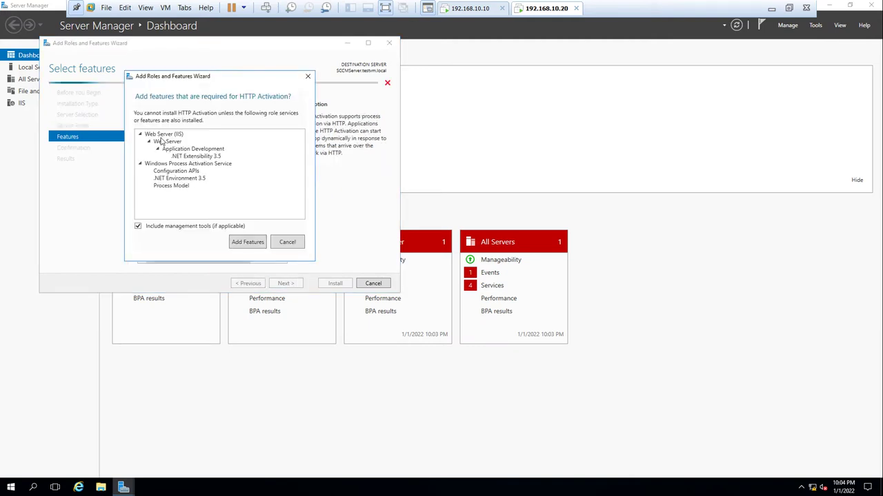
{"action": "left_click", "coordinate": [247, 242]}
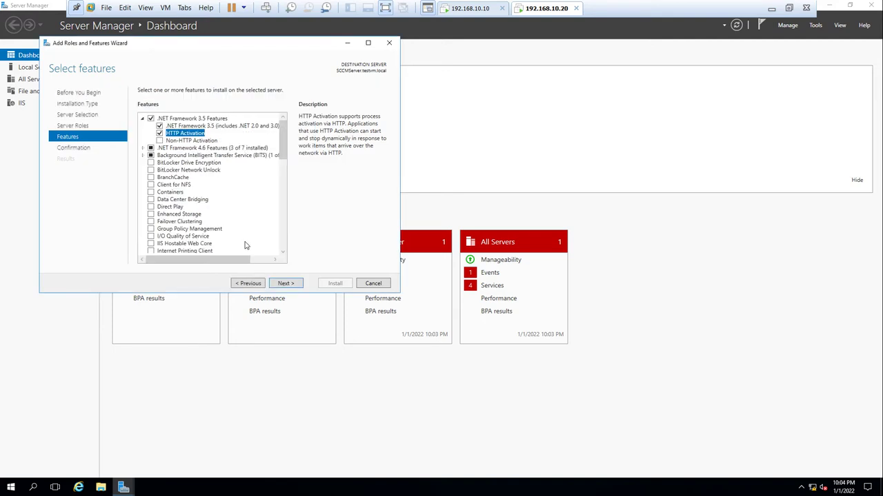
{"action": "left_click", "coordinate": [279, 284]}
{"action": "left_click", "coordinate": [332, 284]}
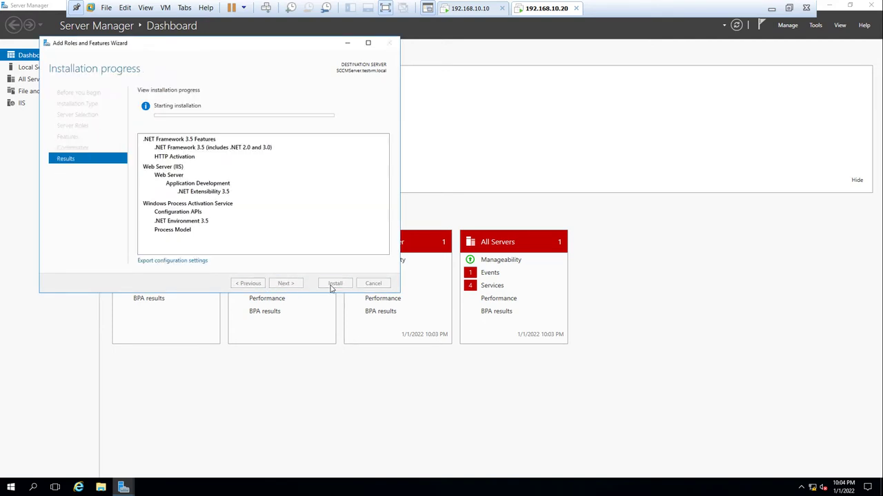
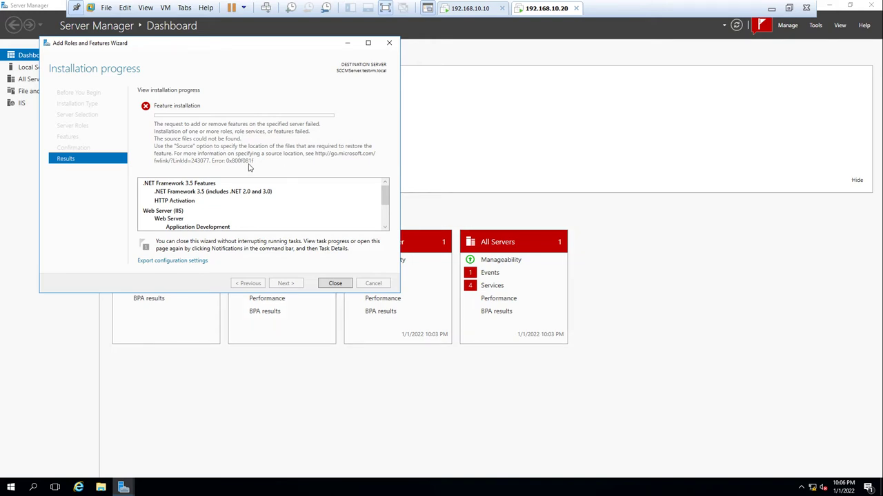
- Dismiss the failed install results and rerun Add Roles and Features through to the Features page
{"action": "left_click", "coordinate": [334, 283]}
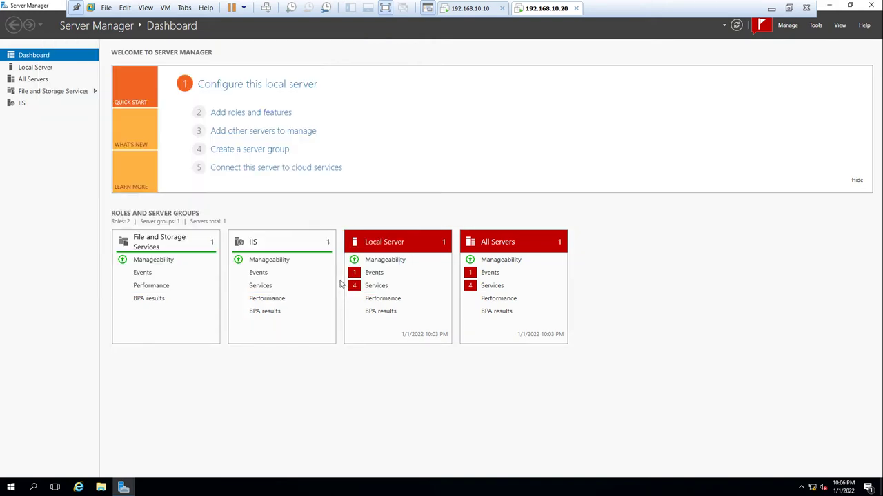
{"action": "left_click", "coordinate": [267, 114]}
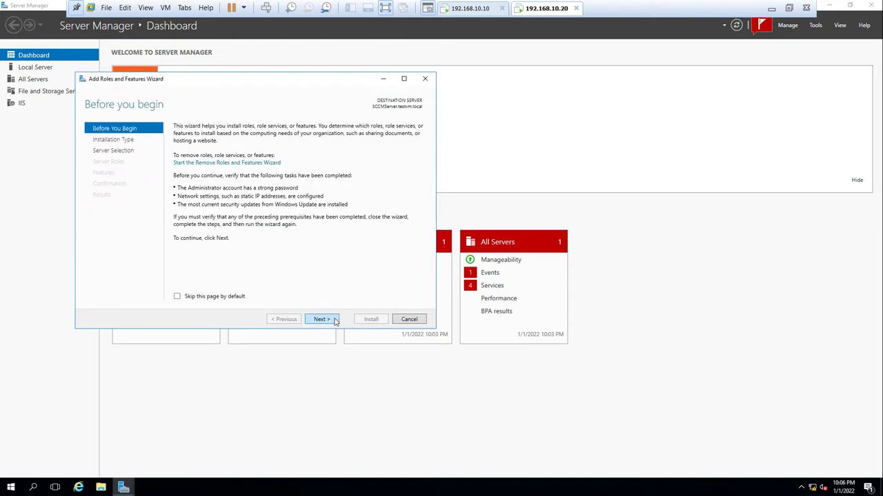
{"action": "left_click", "coordinate": [321, 319]}
{"action": "left_click", "coordinate": [321, 319]}
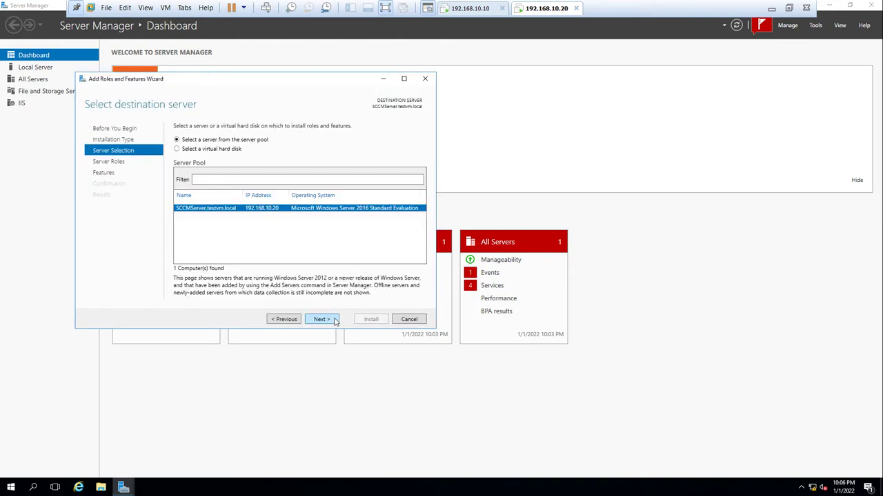
{"action": "left_click", "coordinate": [335, 320]}
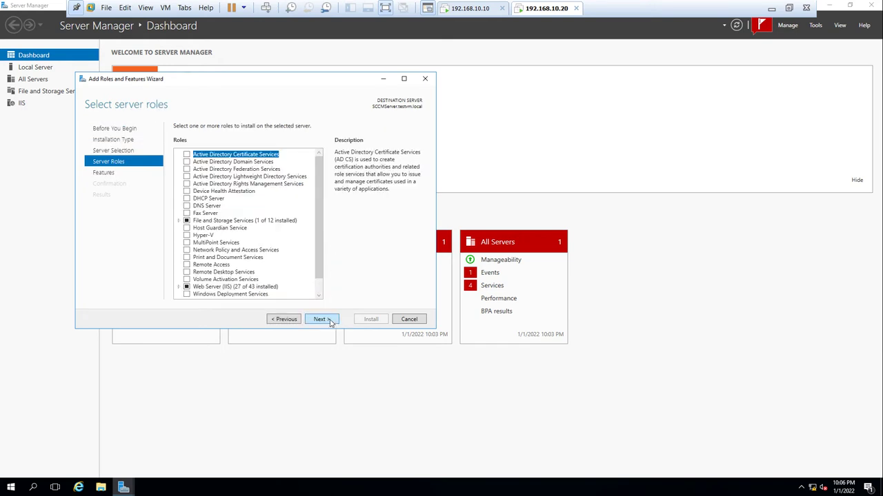
{"action": "left_click", "coordinate": [321, 319]}
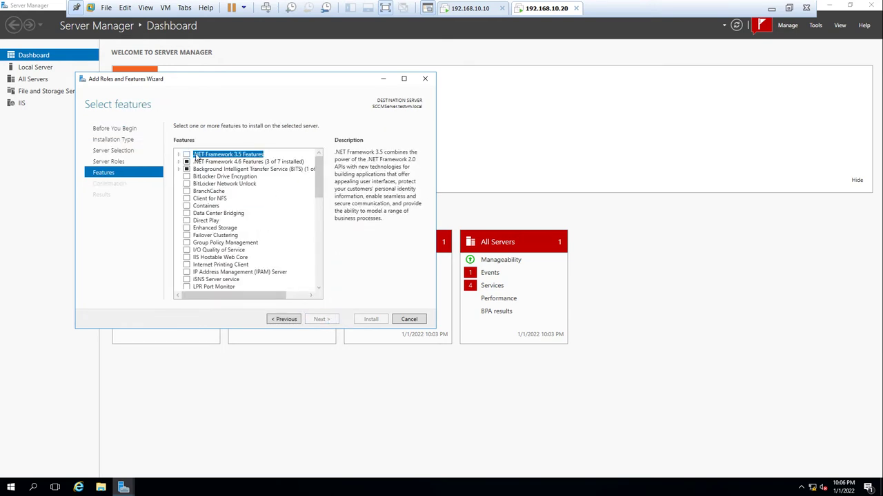
- Select .NET Framework 3.5 Features with HTTP Activation, accept its required features, and reach confirmation
{"action": "left_click", "coordinate": [178, 154]}
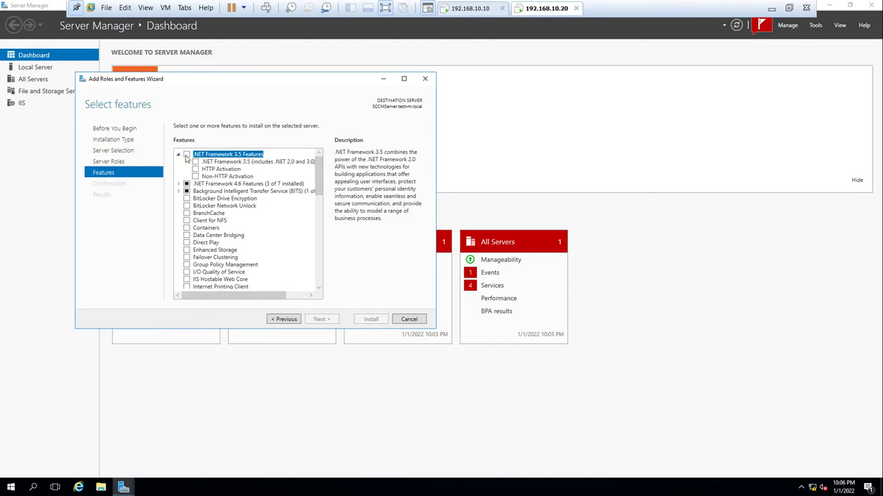
{"action": "left_click", "coordinate": [186, 154]}
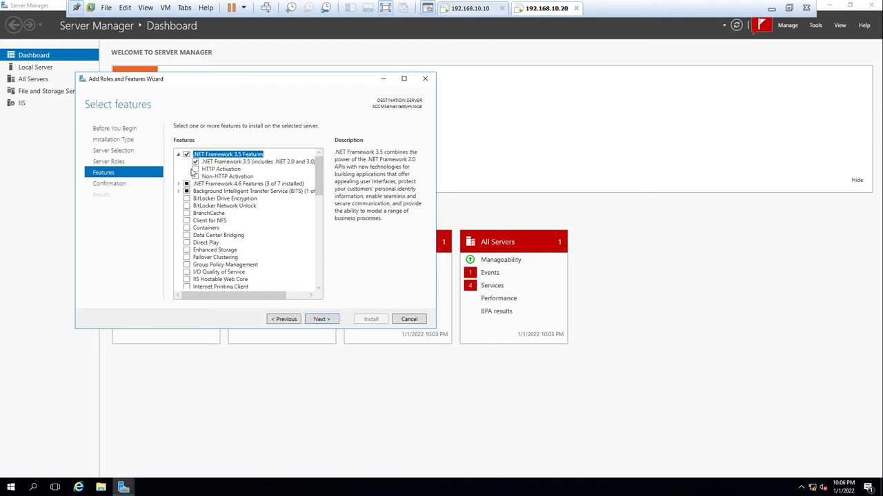
{"action": "left_click", "coordinate": [195, 170]}
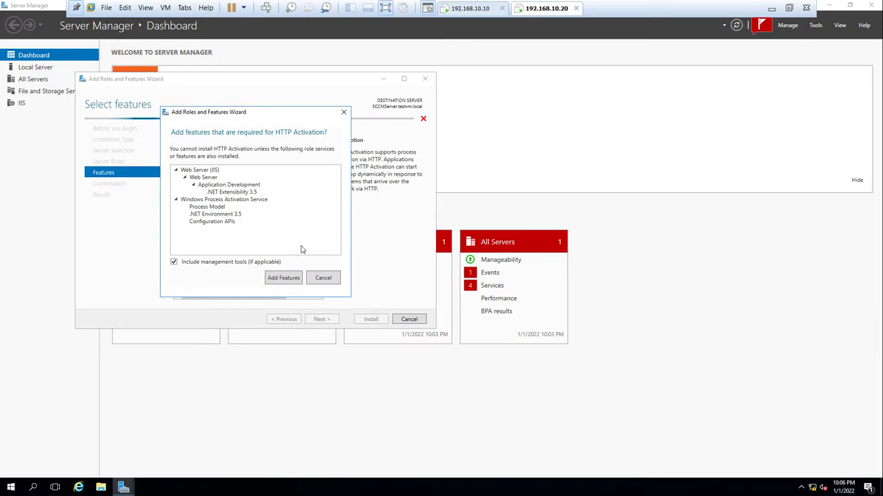
{"action": "left_click", "coordinate": [286, 278]}
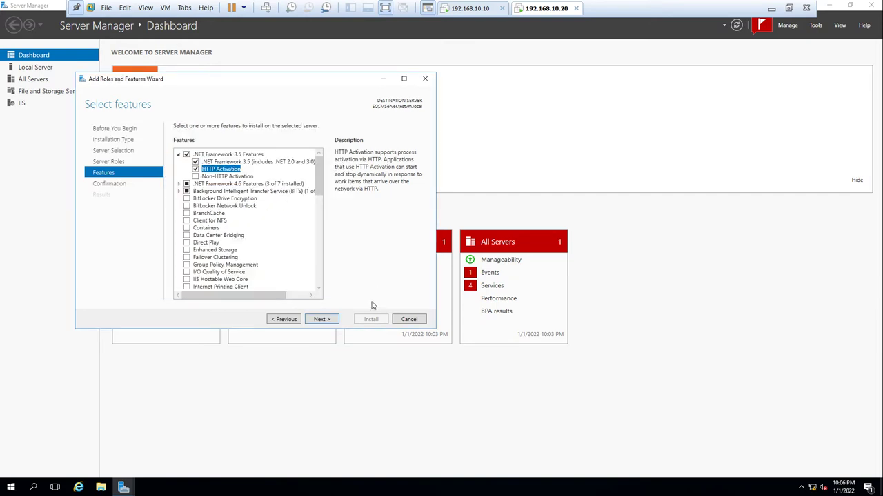
{"action": "left_click", "coordinate": [332, 322]}
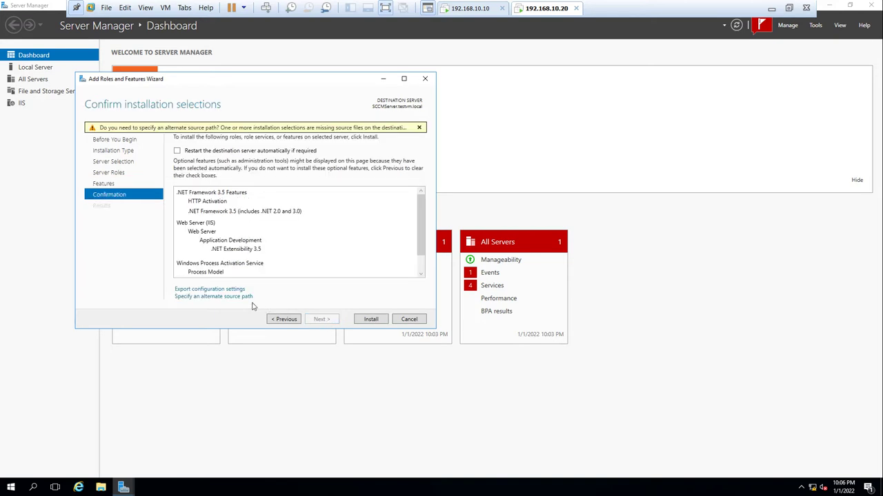
- Open the Specify Alternate Source Path dialog and launch File Explorer with Win+E
{"action": "left_click", "coordinate": [206, 297]}
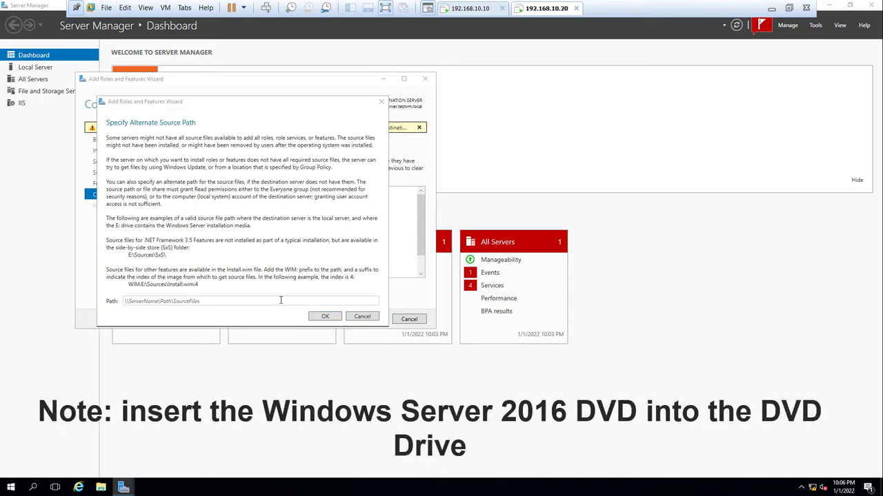
{"action": "key", "text": "super+e"}
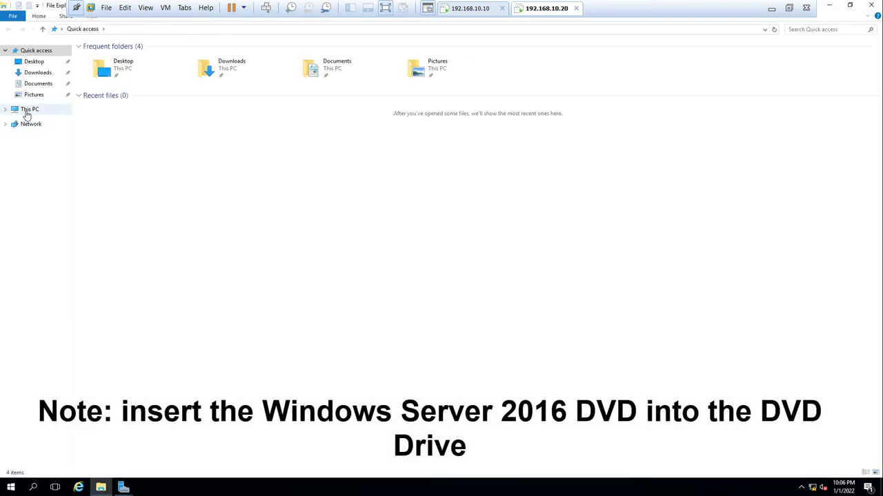
- Browse to the sxs folder under sources on the Windows Server DVD drive (D:)
{"action": "left_click", "coordinate": [29, 110]}
{"action": "double_click", "coordinate": [259, 105]}
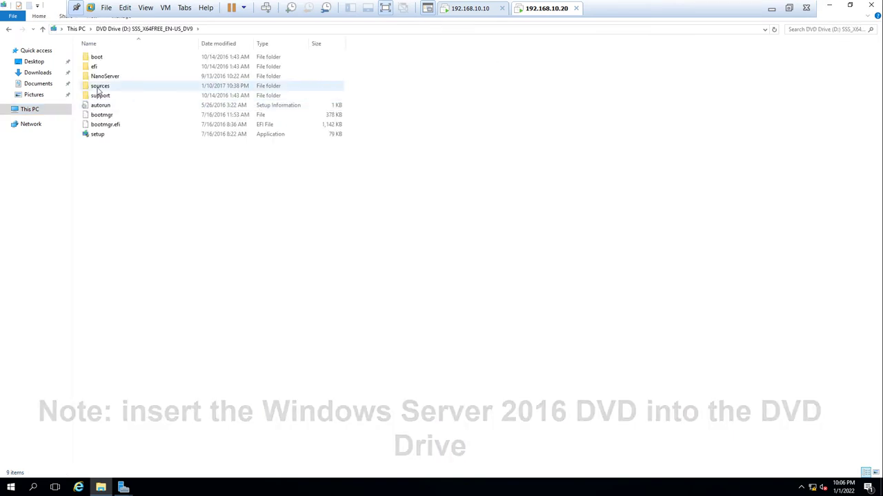
{"action": "double_click", "coordinate": [98, 86]}
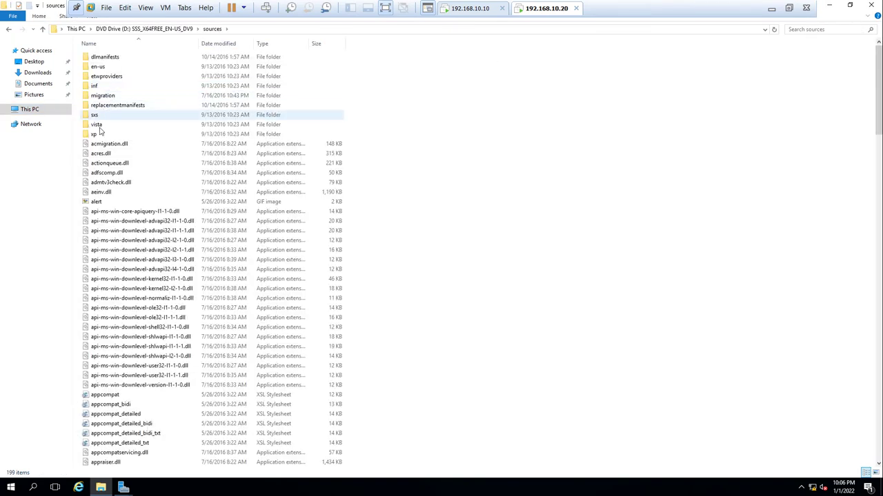
{"action": "double_click", "coordinate": [94, 115]}
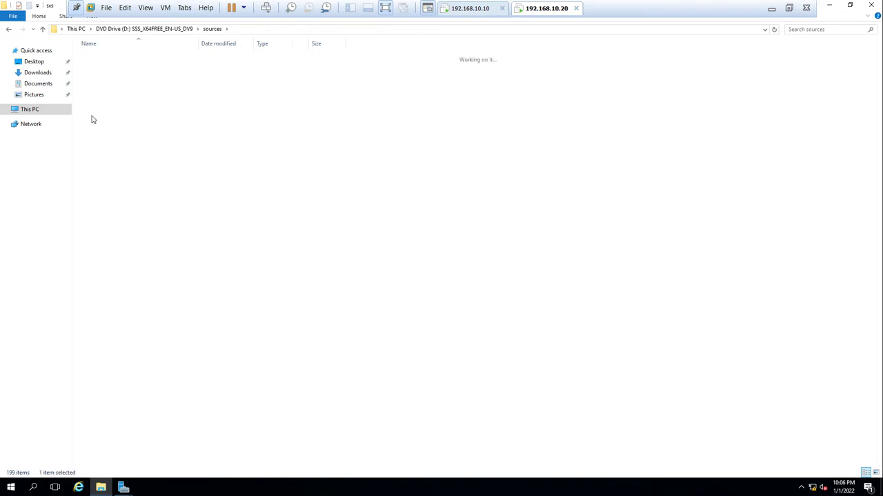
- Copy the D:\sources\sxs path from the address bar and minimize File Explorer
{"action": "left_click", "coordinate": [273, 31]}
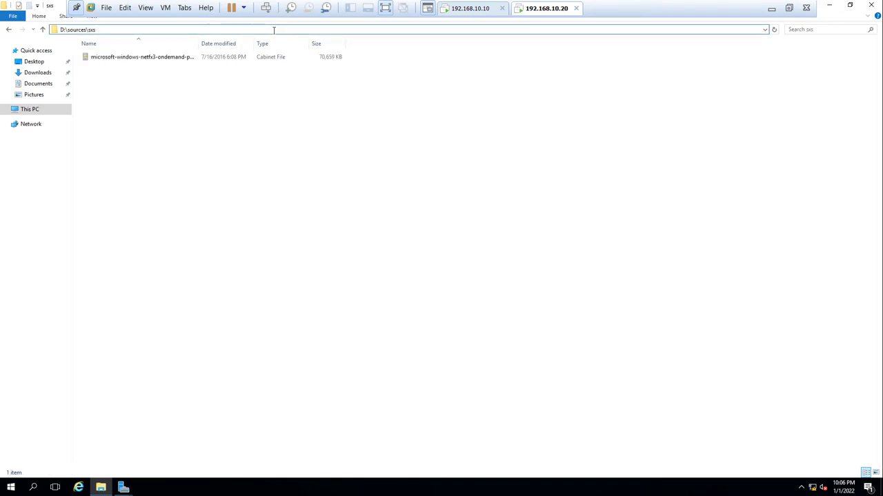
{"action": "key", "text": "ctrl+shift+Left"}
{"action": "key", "text": "ctrl+shift+Left"}
{"action": "key", "text": "ctrl+shift+Left"}
{"action": "key", "text": "ctrl+c"}
{"action": "right_click", "coordinate": [82, 31]}
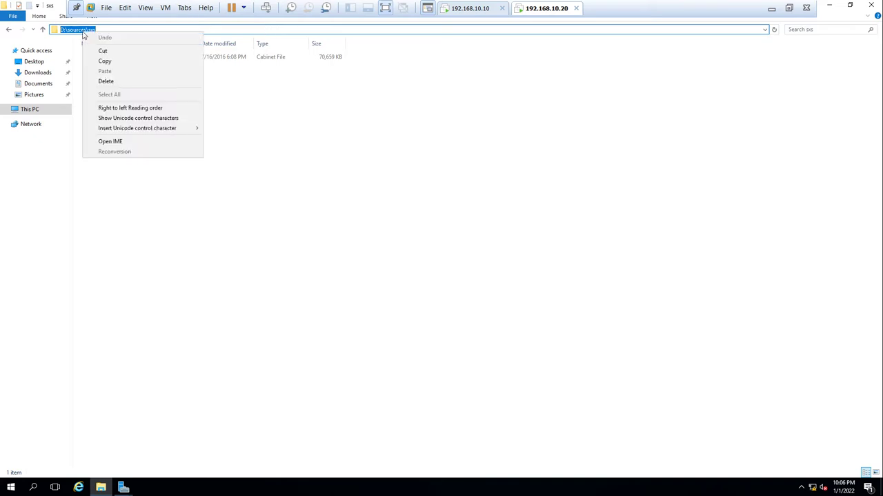
{"action": "left_click", "coordinate": [103, 61]}
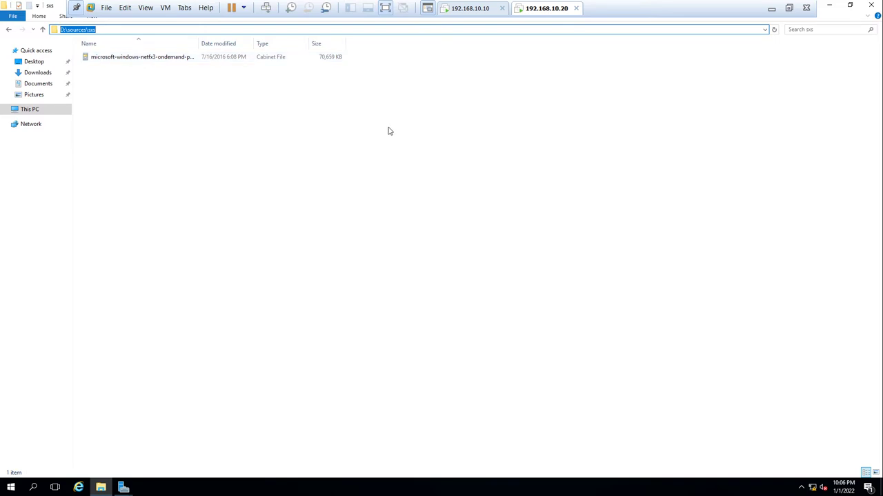
{"action": "left_click", "coordinate": [829, 5]}
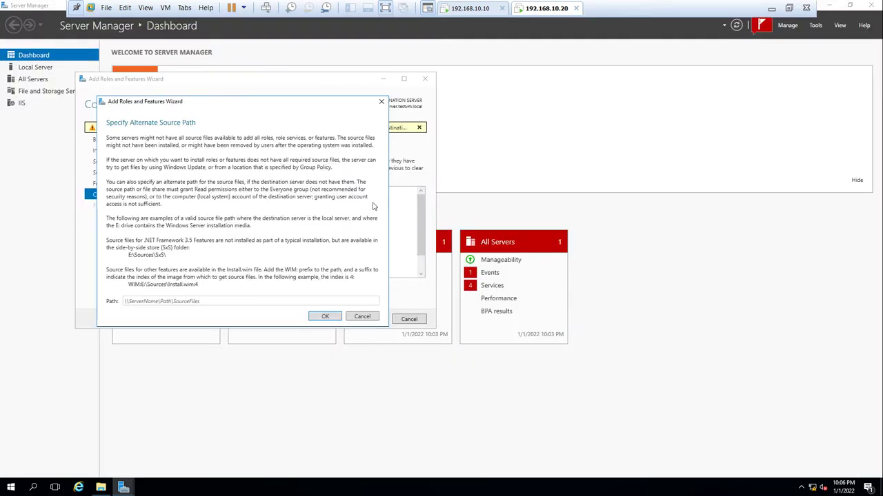
- Use D:\sources\sxs as the source path, install .NET 3.5 with HTTP Activation, then close the wizard
{"action": "left_click", "coordinate": [207, 300]}
{"action": "key", "text": "ctrl+v"}
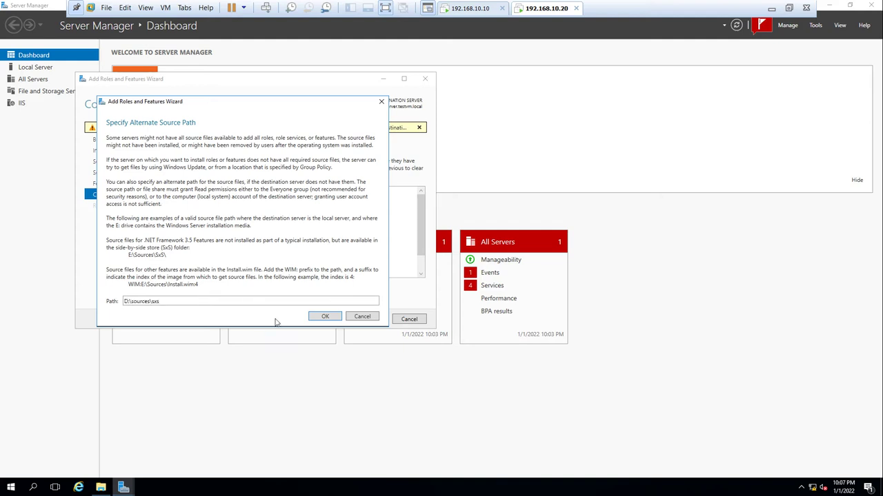
{"action": "left_click", "coordinate": [324, 316]}
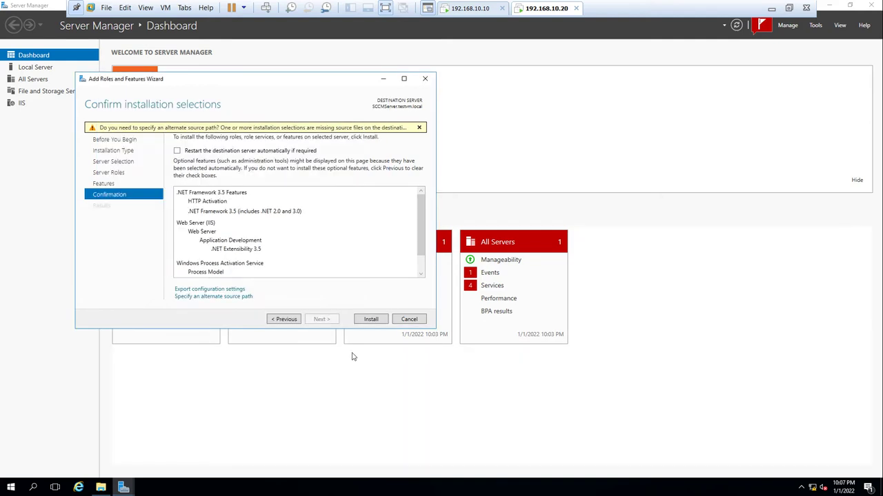
{"action": "left_click", "coordinate": [377, 321]}
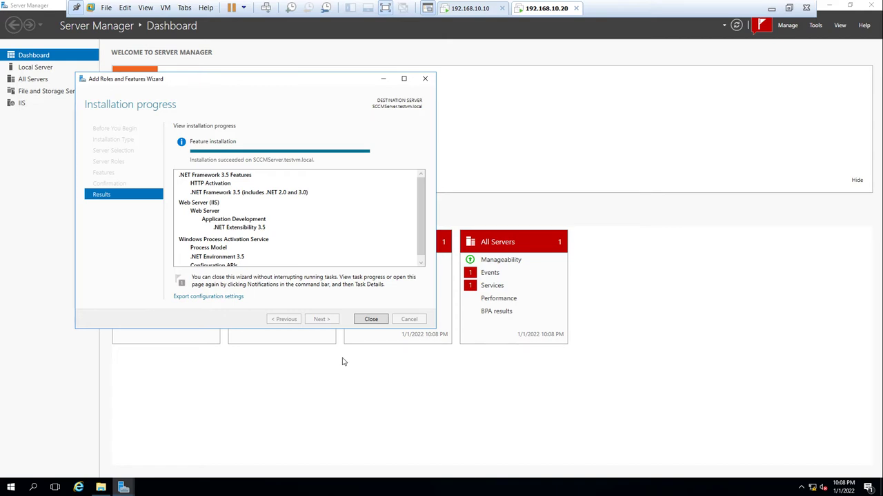
{"action": "left_click", "coordinate": [369, 320]}
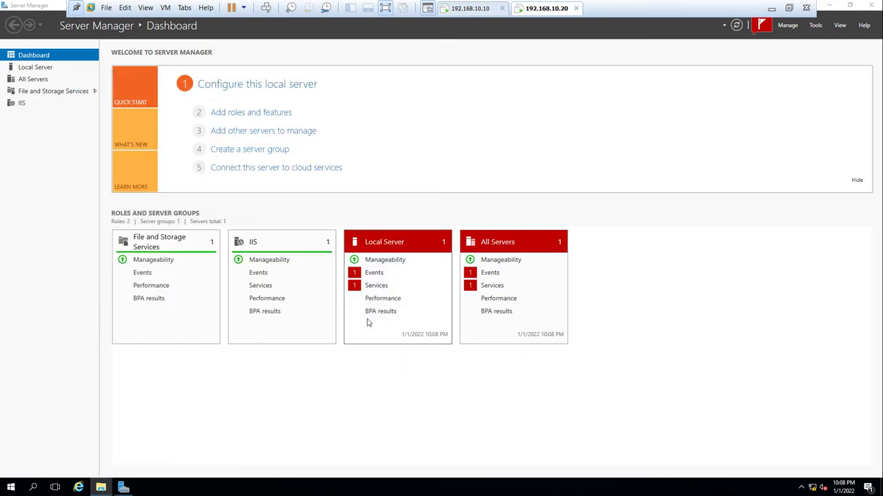
- Close Server Manager, restart the server with the default reason, and sign back in with the account password
{"action": "left_click", "coordinate": [869, 5]}
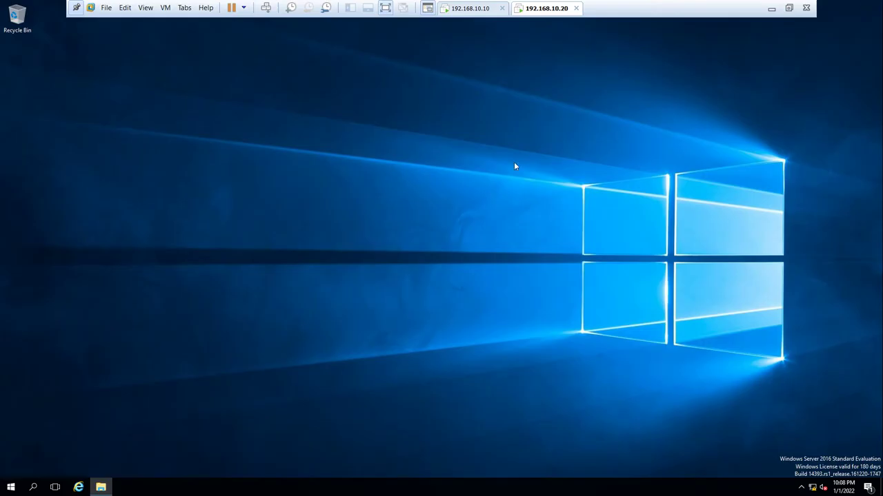
{"action": "left_click", "coordinate": [11, 485]}
{"action": "left_click", "coordinate": [11, 473]}
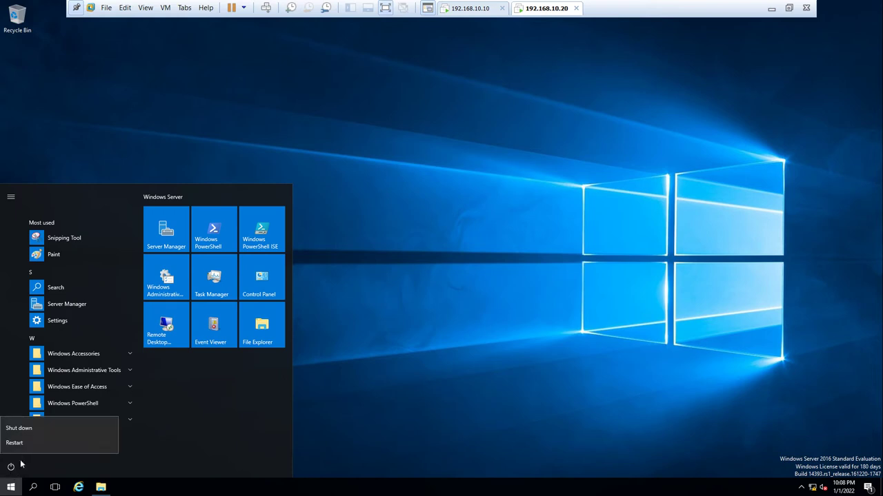
{"action": "left_click", "coordinate": [28, 449]}
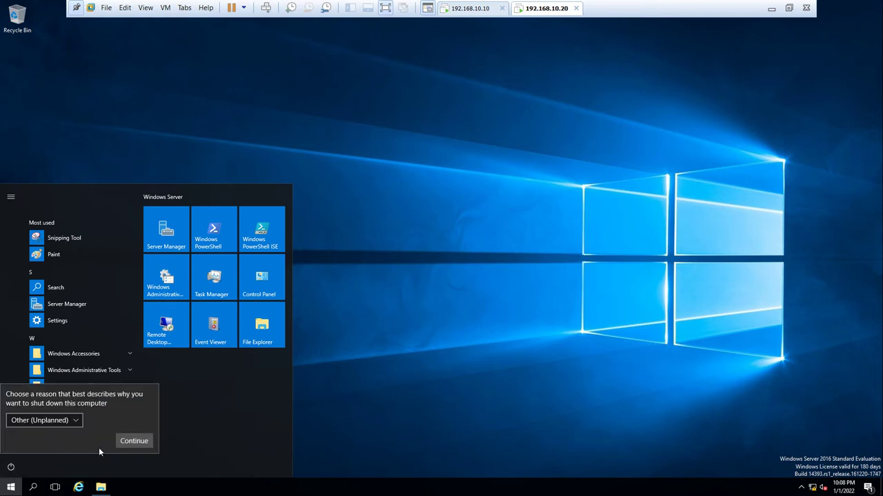
{"action": "left_click", "coordinate": [126, 442]}
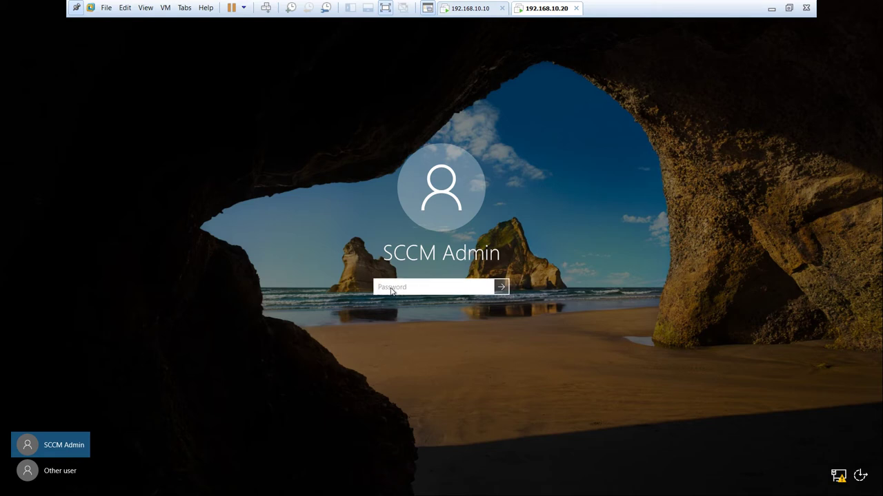
{"action": "type", "text": "P@ssw0rd"}
{"action": "key", "text": "Return"}
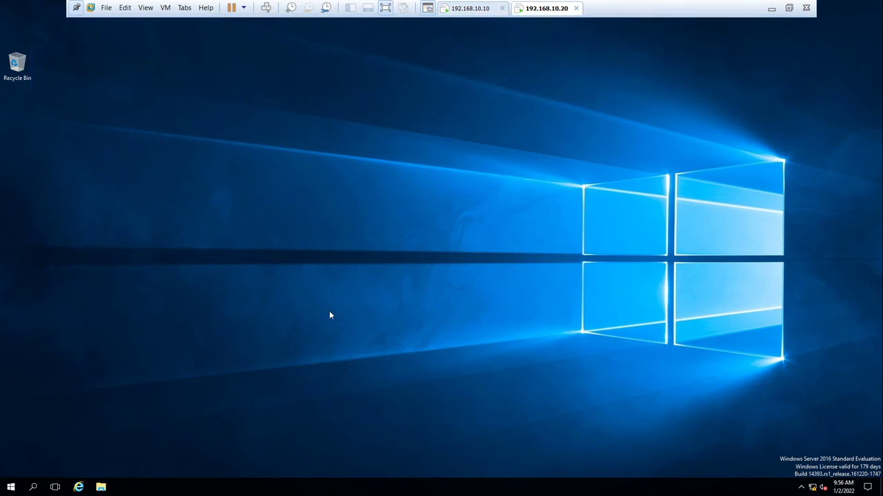
- Run the installer from the SQL2016_x64_ENU DVD drive, approve the UAC prompt, and minimize Explorer
{"action": "key", "text": "super+e"}
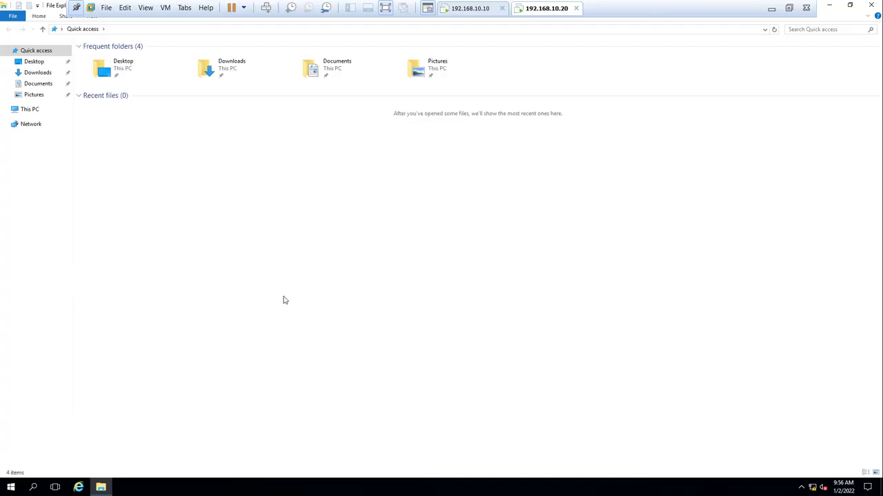
{"action": "left_click", "coordinate": [28, 110]}
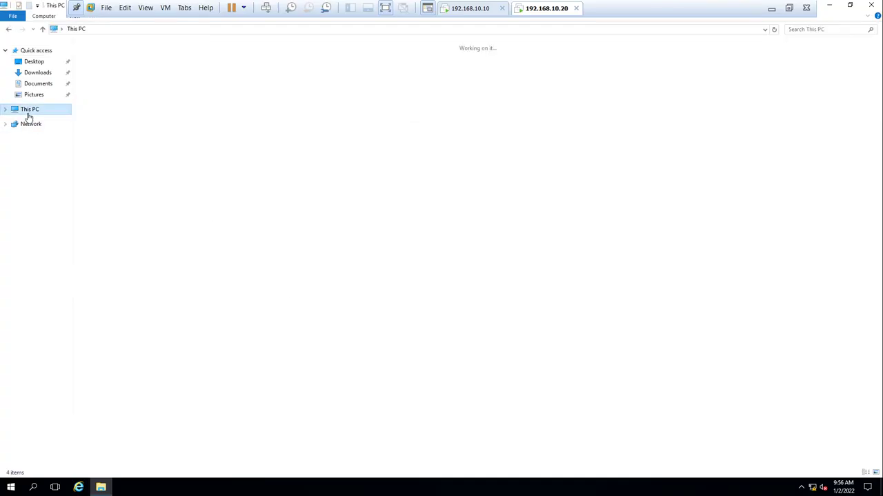
{"action": "left_click", "coordinate": [249, 114]}
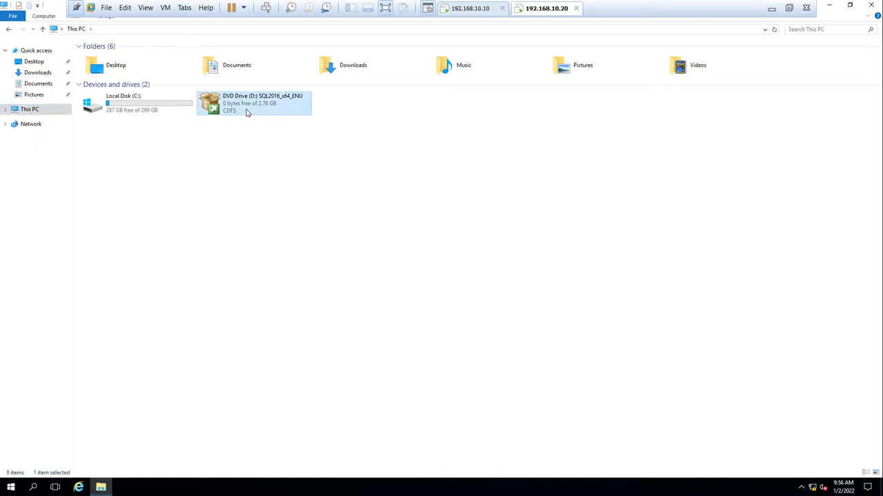
{"action": "right_click", "coordinate": [249, 113]}
{"action": "left_click", "coordinate": [261, 118]}
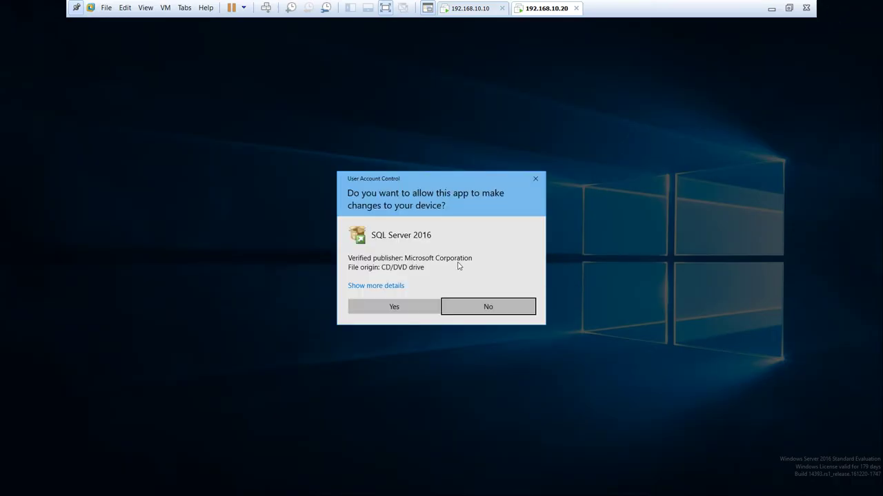
{"action": "left_click", "coordinate": [393, 307]}
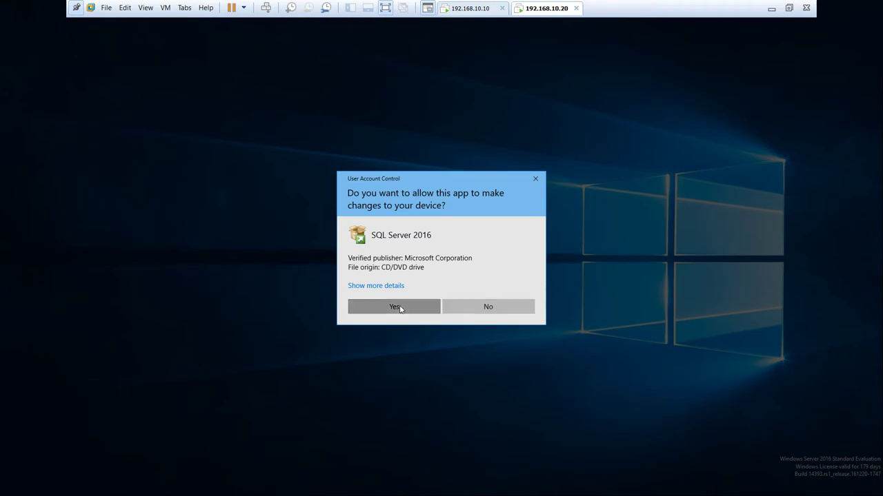
{"action": "left_click", "coordinate": [832, 6]}
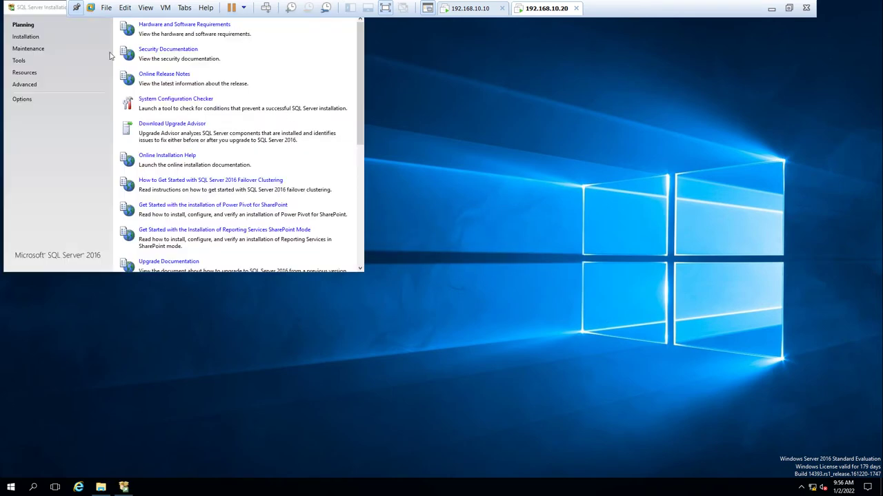
- Enlarge the Installation Center window and start a New SQL Server stand-alone installation
{"action": "left_click_drag", "start_coordinate": [47, 11], "coordinate": [210, 104]}
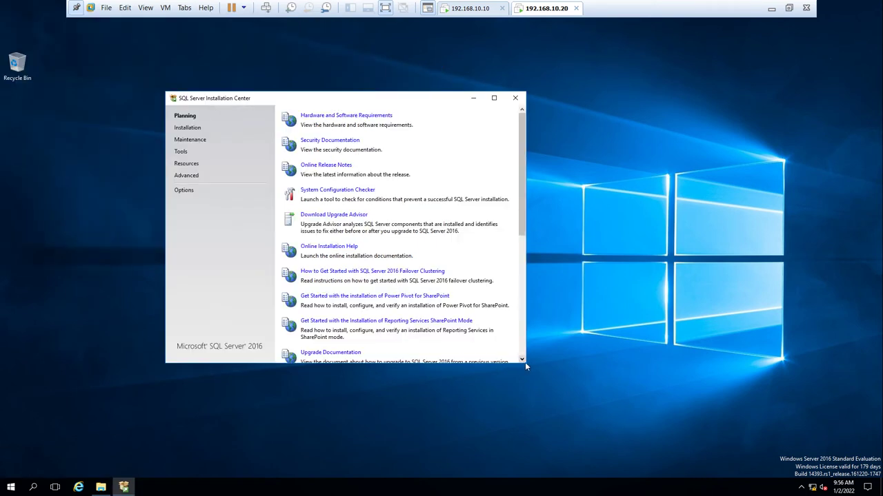
{"action": "left_click_drag", "start_coordinate": [620, 442], "coordinate": [749, 469]}
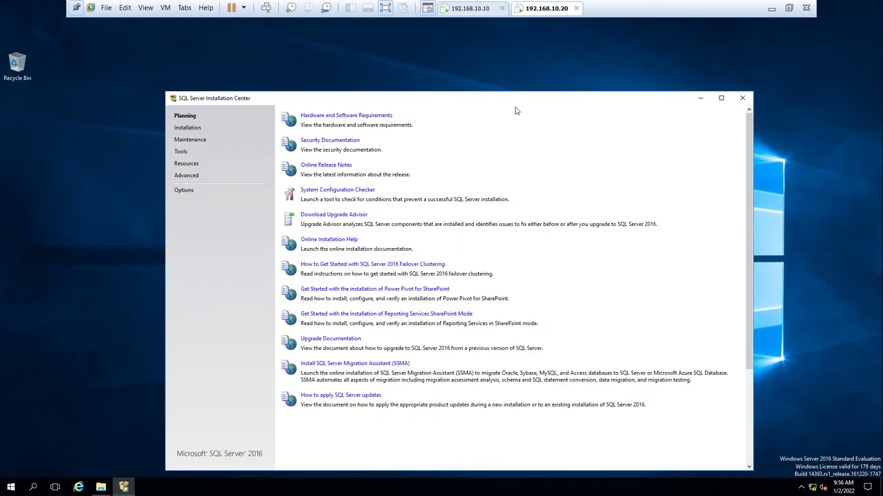
{"action": "left_click_drag", "start_coordinate": [510, 98], "coordinate": [484, 61]}
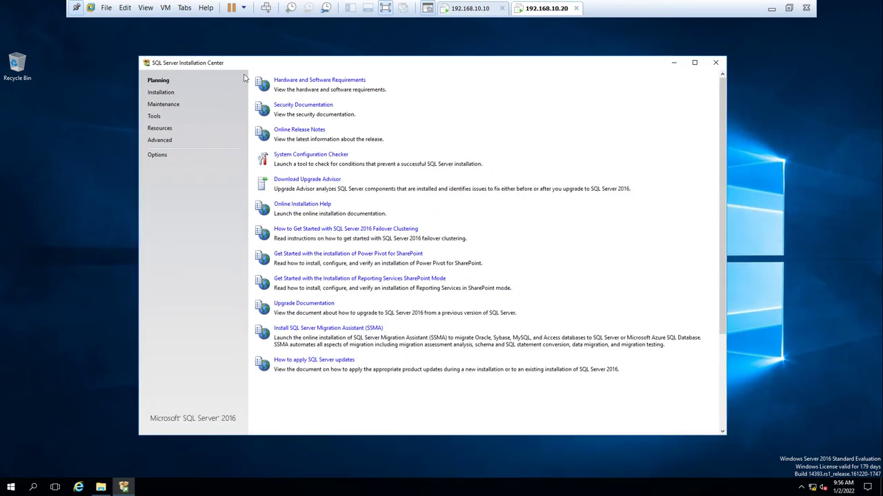
{"action": "left_click", "coordinate": [163, 92]}
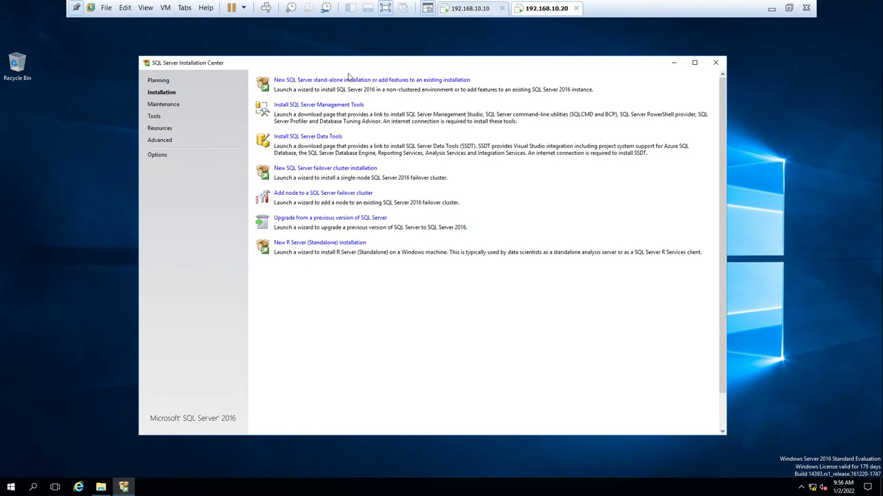
{"action": "left_click", "coordinate": [337, 80]}
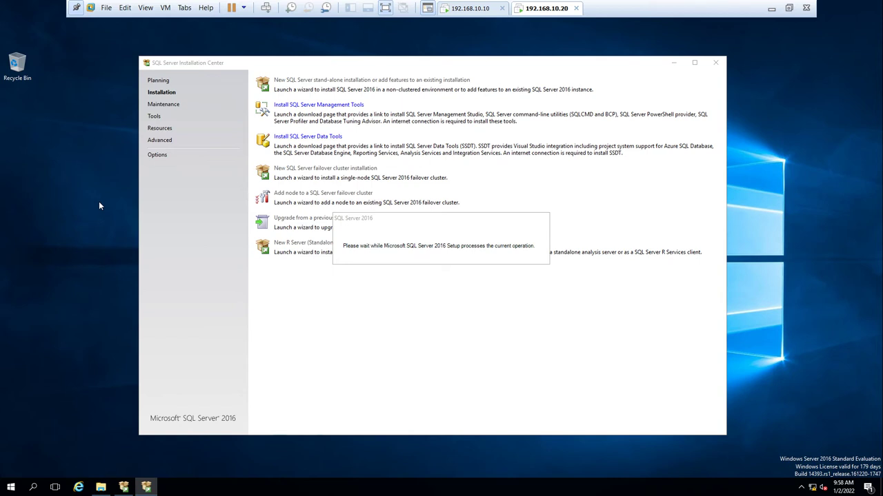
- Choose the free Evaluation edition and accept the SQL Server 2016 license terms
{"action": "left_click", "coordinate": [671, 65]}
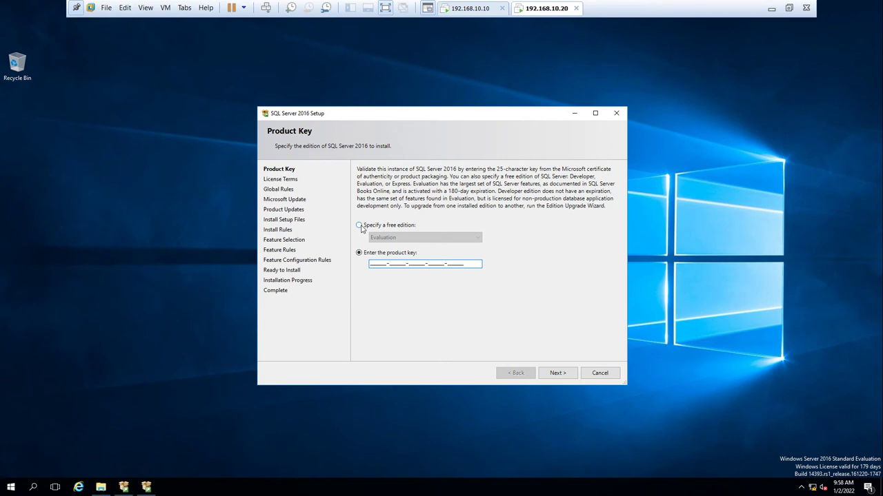
{"action": "left_click", "coordinate": [358, 225]}
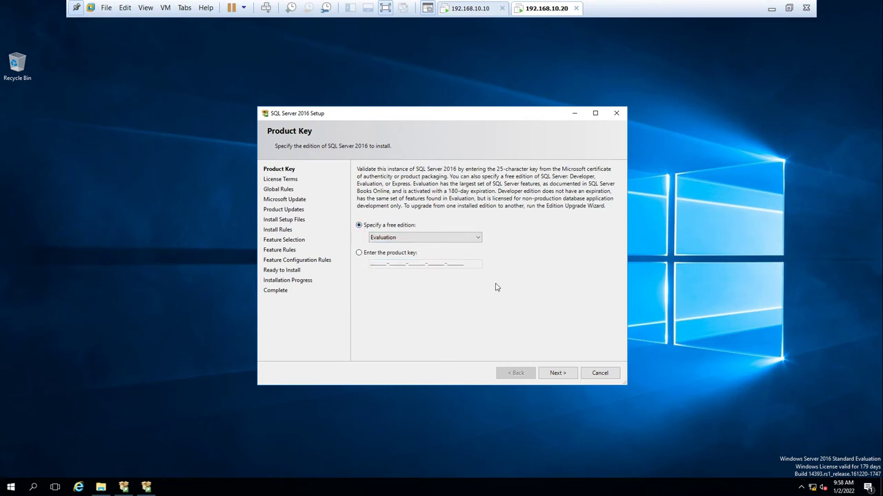
{"action": "left_click", "coordinate": [557, 373]}
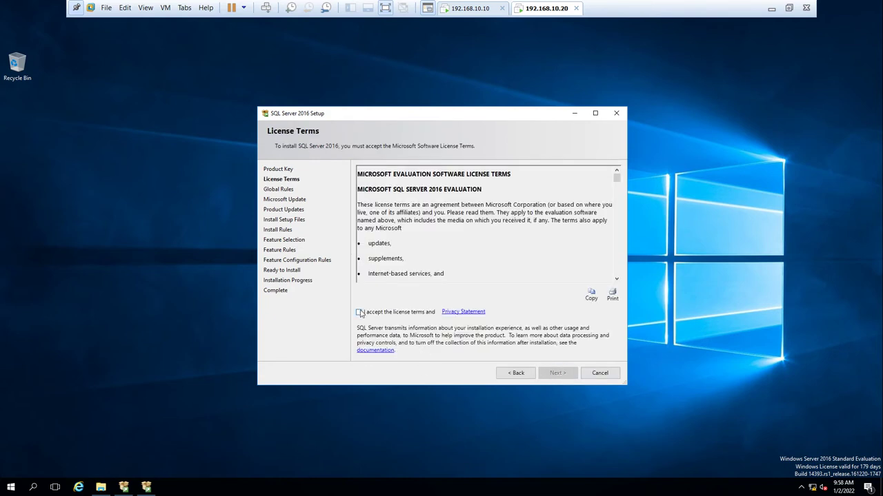
{"action": "left_click", "coordinate": [359, 312]}
{"action": "left_click", "coordinate": [562, 375]}
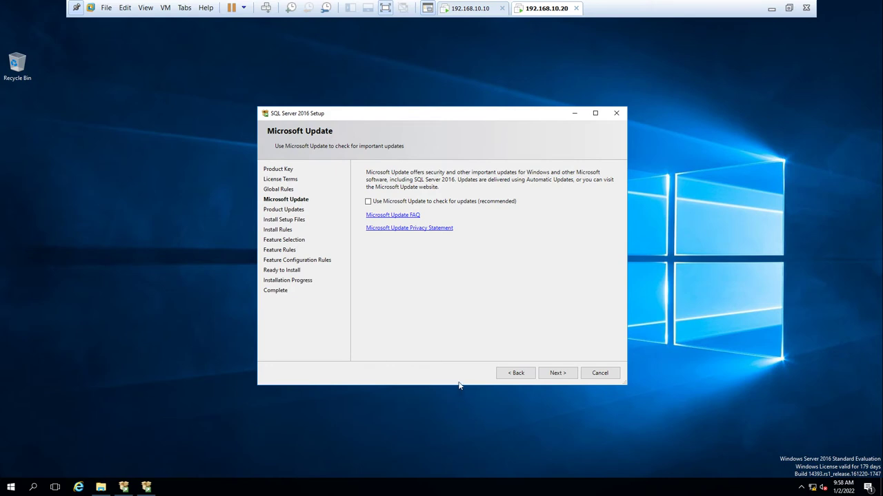
- Skip Microsoft Update and continue past the failed update check and install rules
{"action": "left_click", "coordinate": [564, 374]}
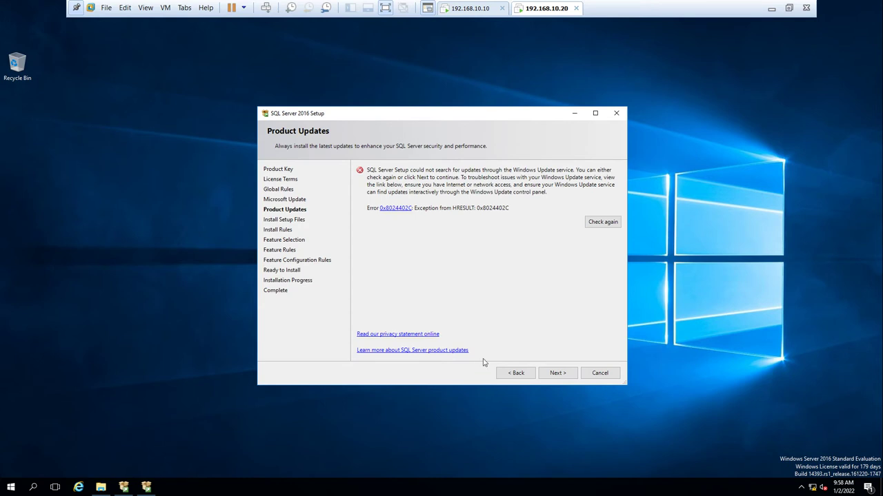
{"action": "left_click", "coordinate": [570, 373]}
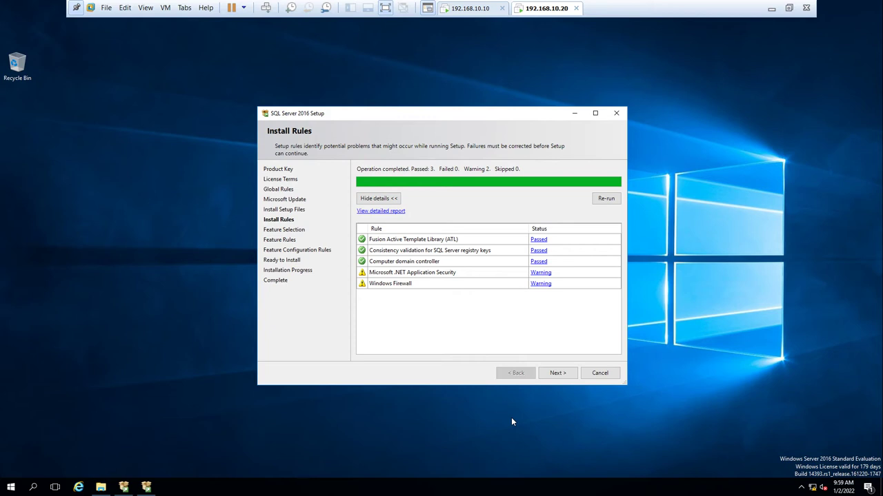
{"action": "left_click", "coordinate": [564, 375]}
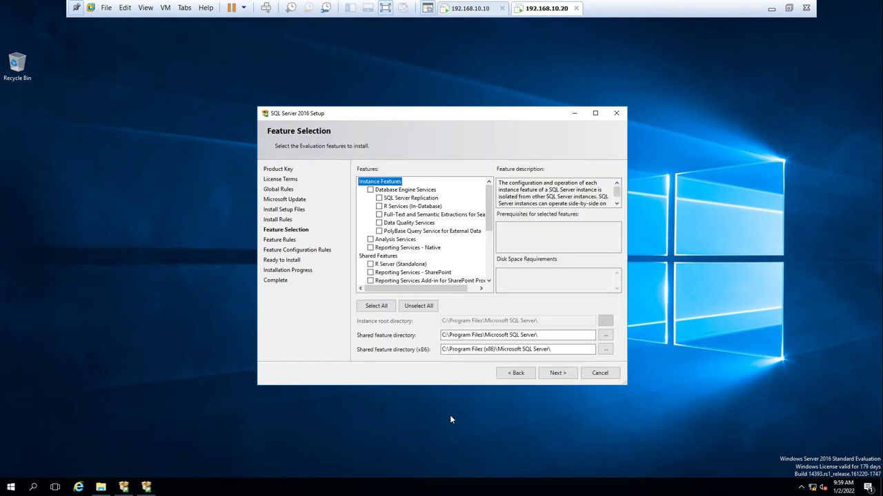
- Select Database Engine Services and Reporting Services - Native as the features to install
{"action": "left_click", "coordinate": [371, 189]}
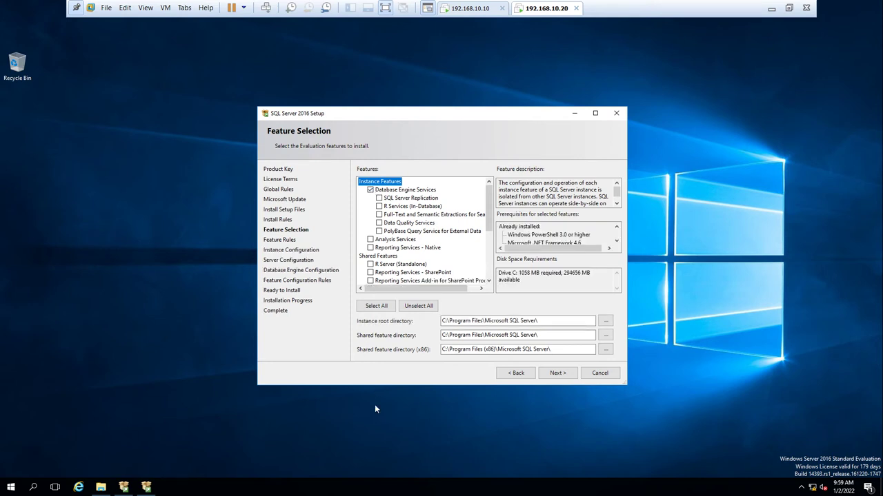
{"action": "left_click", "coordinate": [371, 247]}
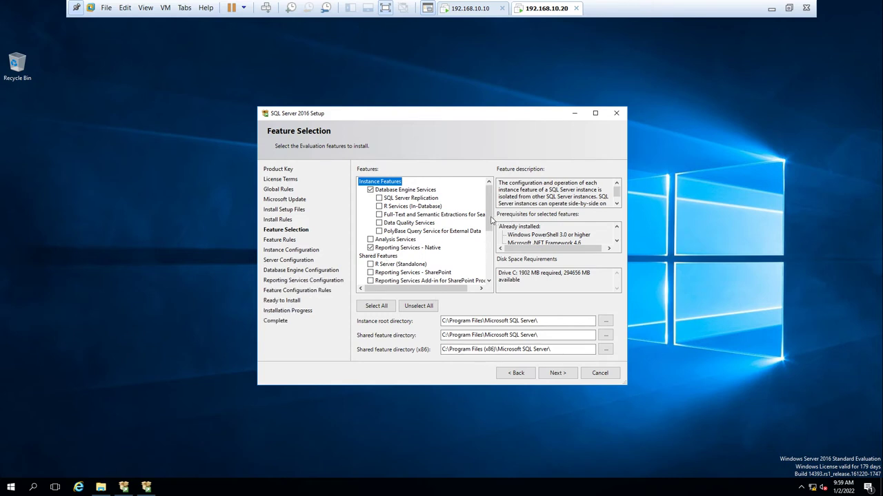
{"action": "left_click_drag", "start_coordinate": [491, 219], "coordinate": [488, 272]}
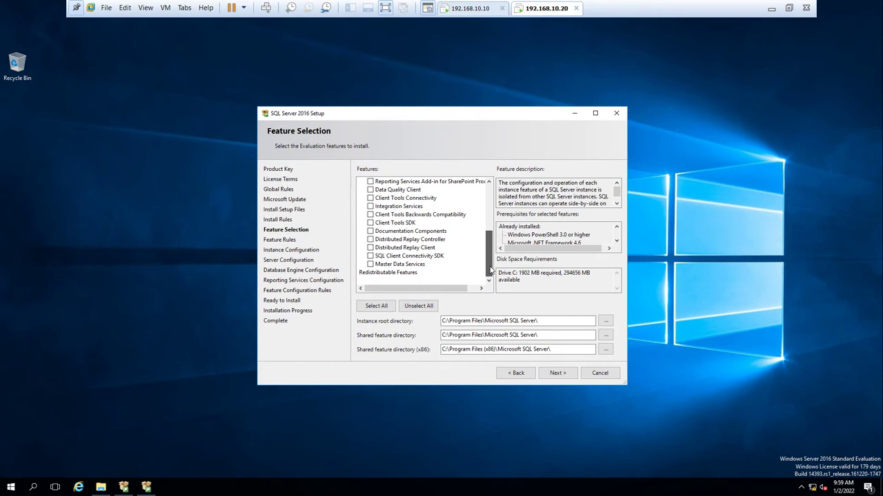
{"action": "left_click_drag", "start_coordinate": [490, 270], "coordinate": [492, 210]}
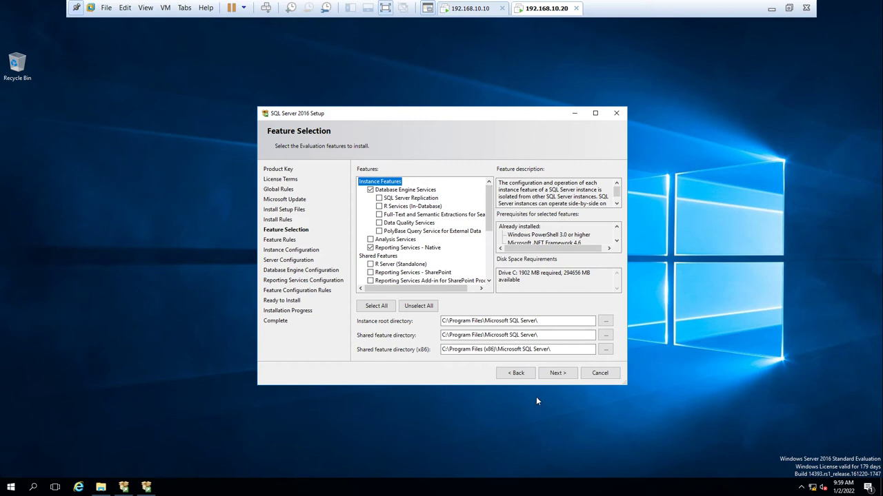
{"action": "left_click", "coordinate": [556, 373]}
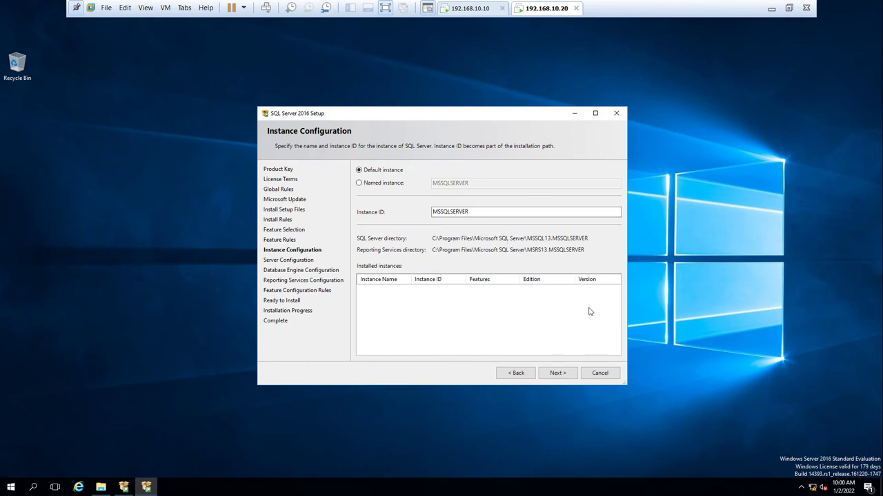
- Keep the default MSSQLSERVER instance and accept the default service accounts
{"action": "left_click", "coordinate": [557, 374]}
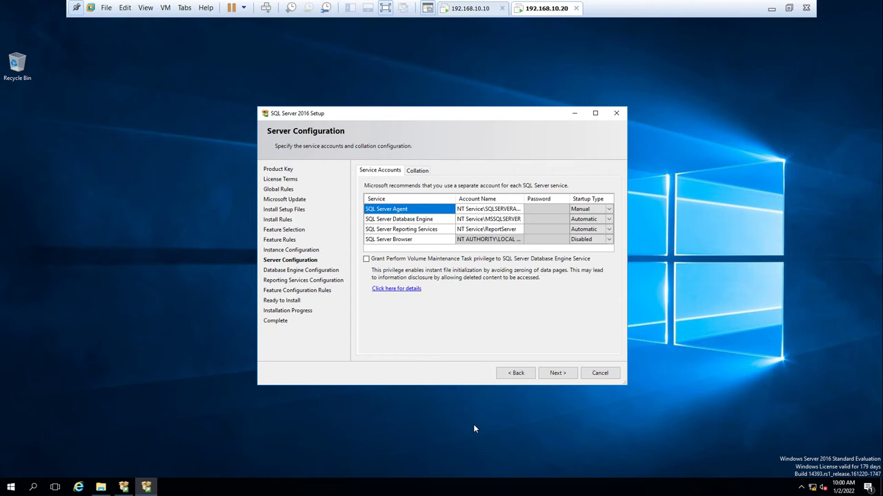
{"action": "left_click", "coordinate": [553, 377]}
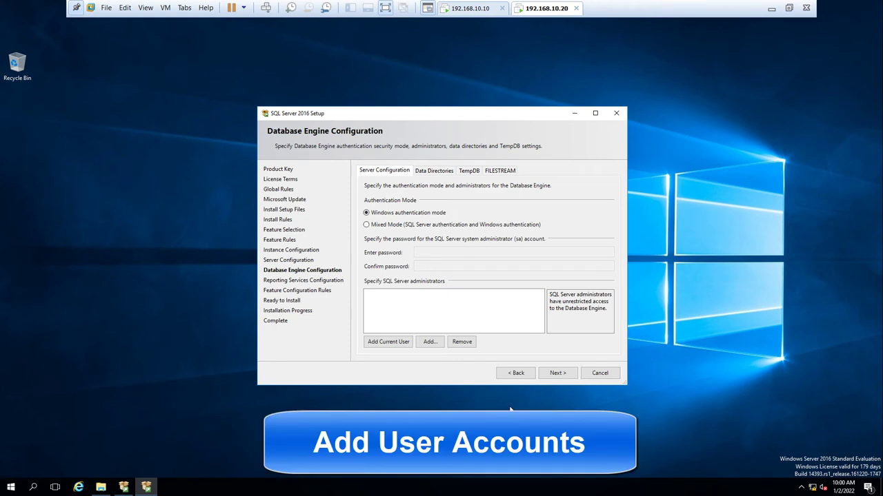
- Add the current user and the SQL admin domain account as SQL Server administrators, then continue
{"action": "left_click", "coordinate": [390, 342]}
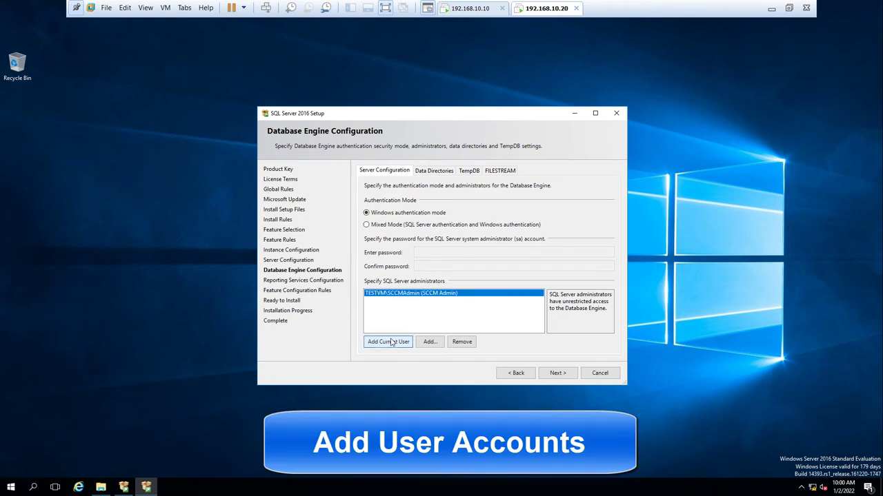
{"action": "left_click", "coordinate": [429, 341]}
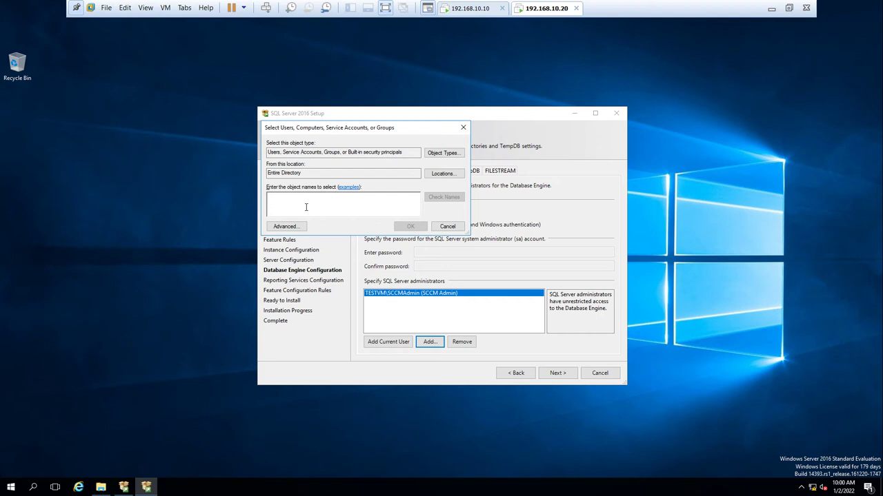
{"action": "type", "text": "SQL"}
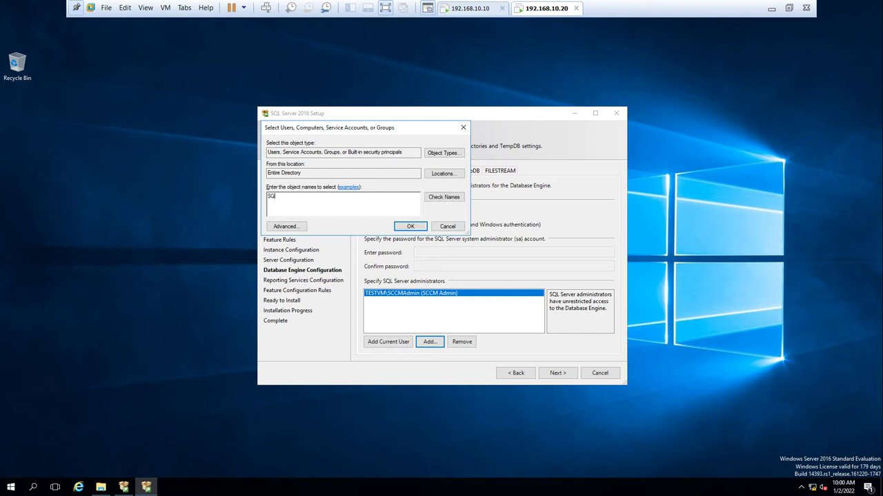
{"action": "type", "text": "Admin"}
{"action": "left_click", "coordinate": [442, 197]}
{"action": "left_click", "coordinate": [407, 226]}
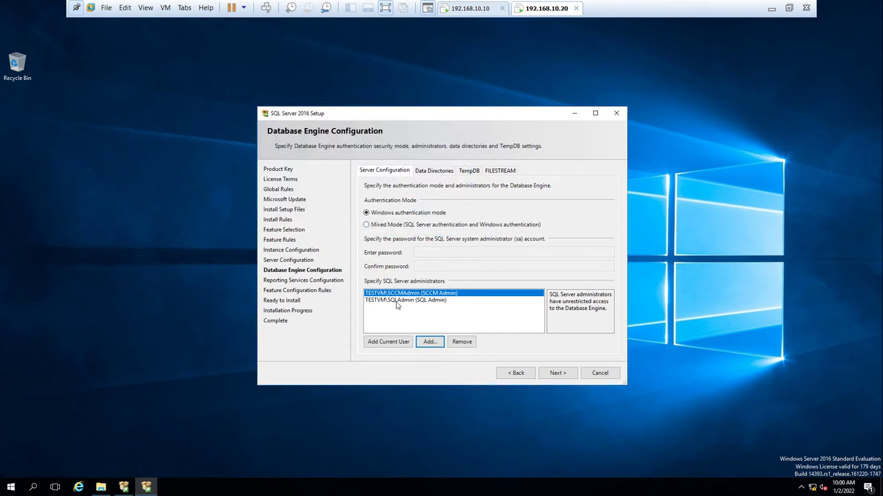
{"action": "left_click", "coordinate": [397, 302]}
{"action": "left_click", "coordinate": [407, 295]}
{"action": "left_click", "coordinate": [561, 373]}
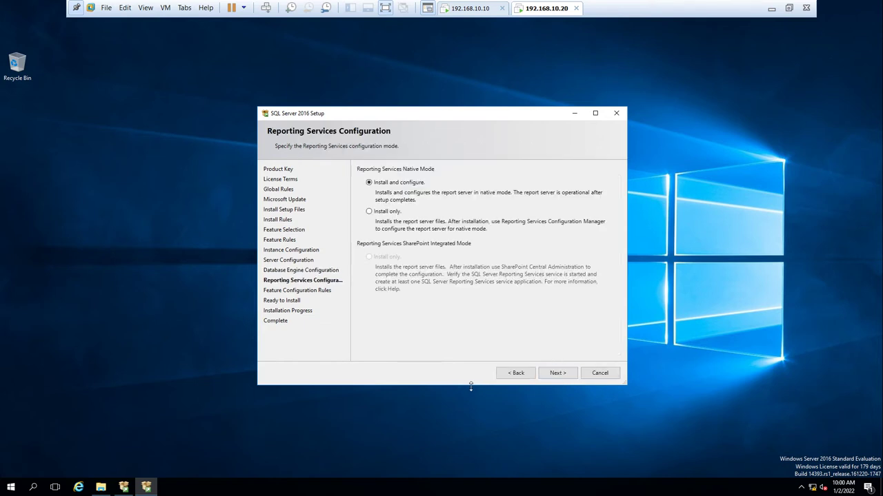
- Finish the SQL Server 2016 install with all features, including Reporting Services - Native, succeeded, then close setup
{"action": "left_click", "coordinate": [559, 376]}
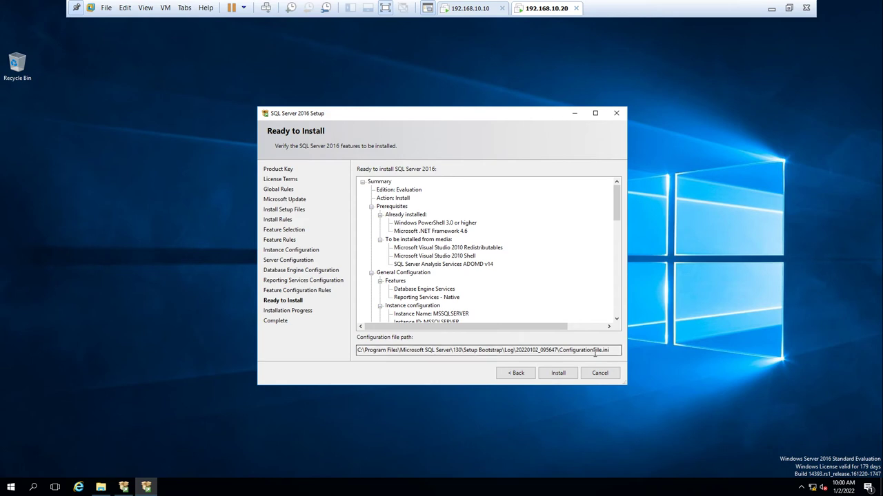
{"action": "left_click_drag", "start_coordinate": [619, 211], "coordinate": [618, 327]}
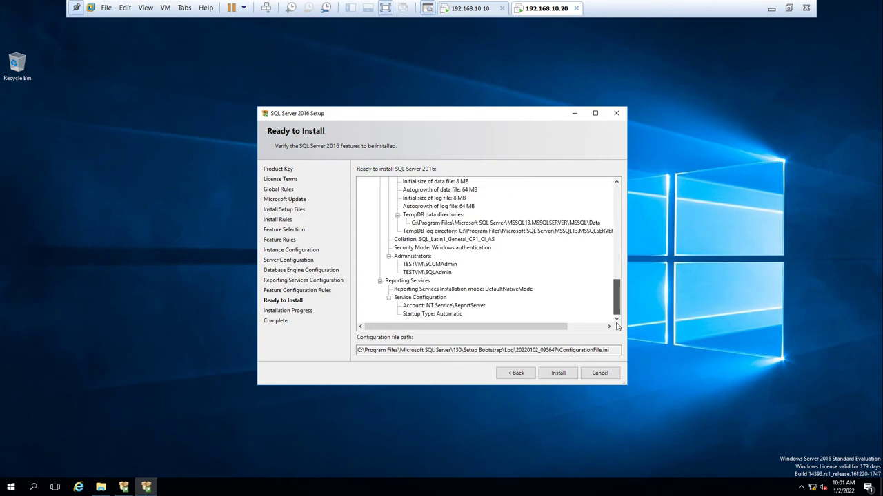
{"action": "left_click", "coordinate": [558, 373]}
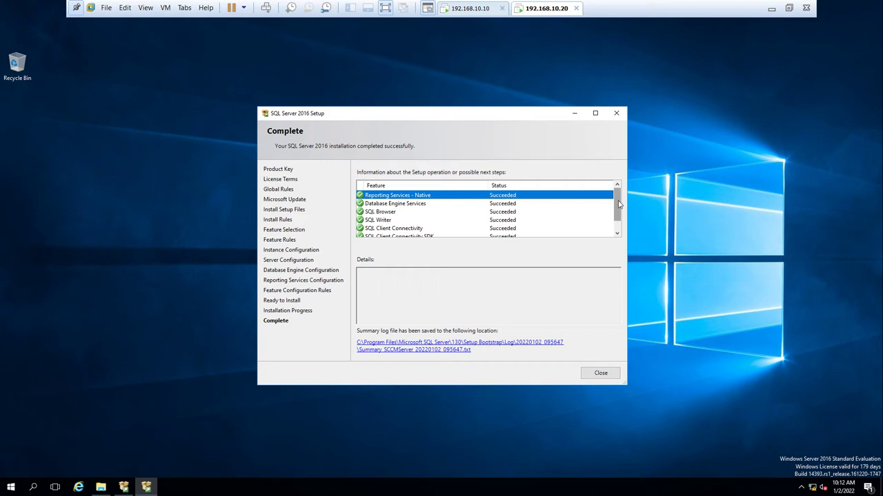
{"action": "left_click_drag", "start_coordinate": [619, 204], "coordinate": [619, 215]}
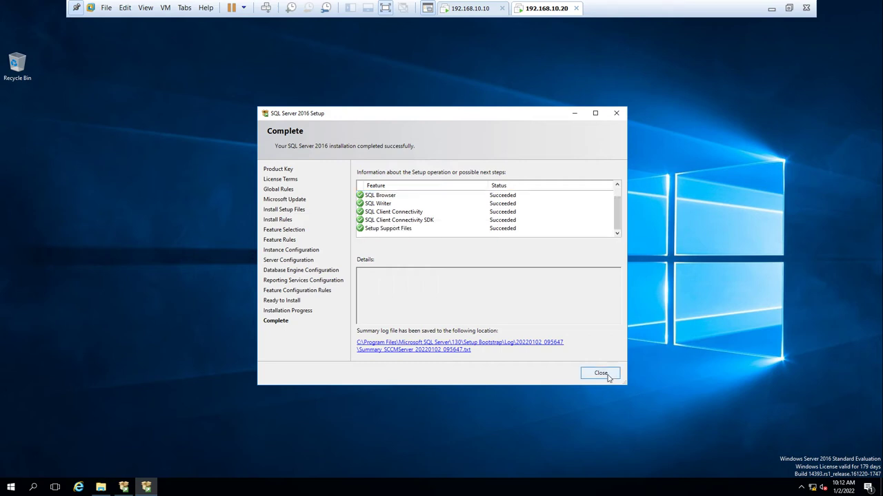
{"action": "left_click", "coordinate": [601, 373]}
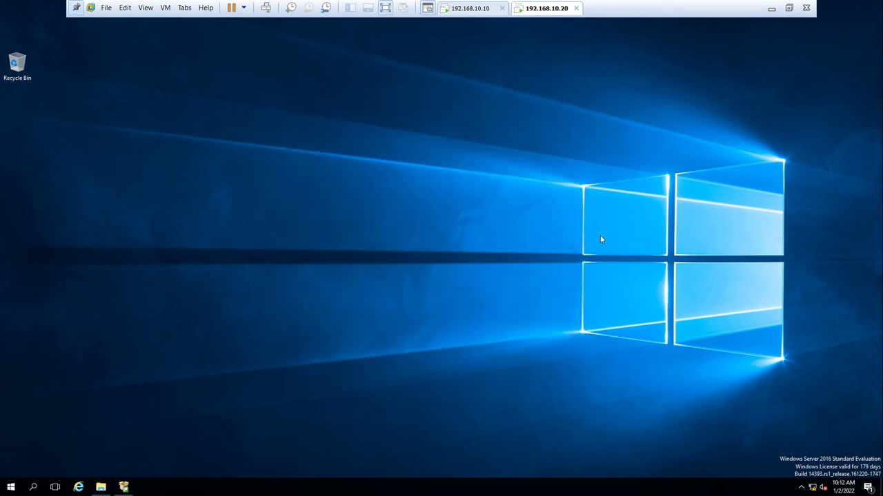
- Close the Installation Center and install SQL Server Management Studio 18.10 from SSMS-Setup-ENU
{"action": "left_click", "coordinate": [124, 487]}
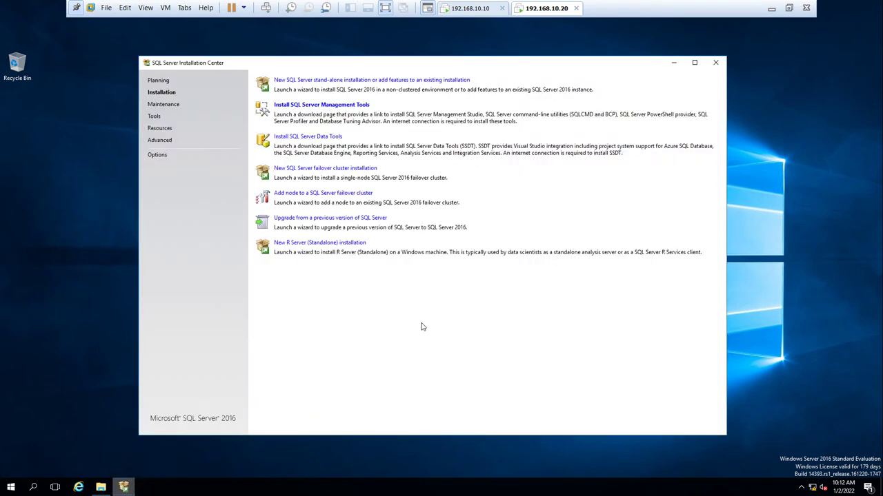
{"action": "left_click", "coordinate": [716, 62]}
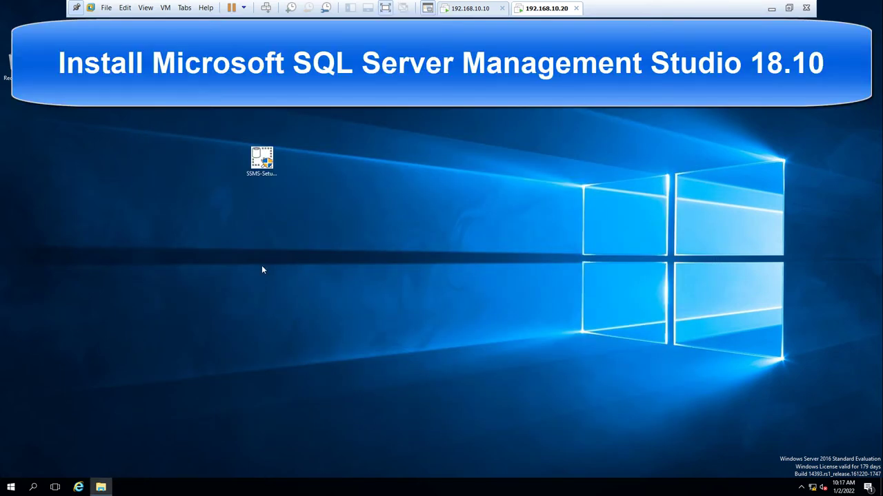
{"action": "double_click", "coordinate": [261, 159]}
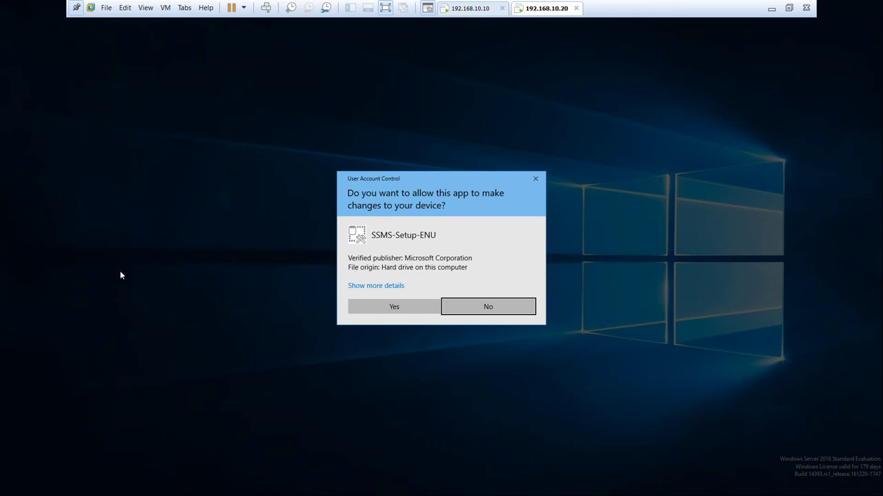
{"action": "left_click", "coordinate": [362, 311]}
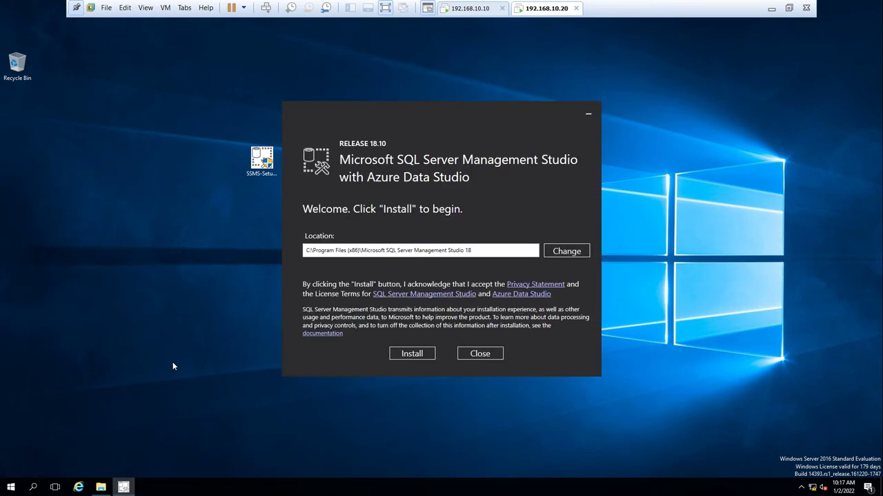
{"action": "left_click", "coordinate": [408, 353]}
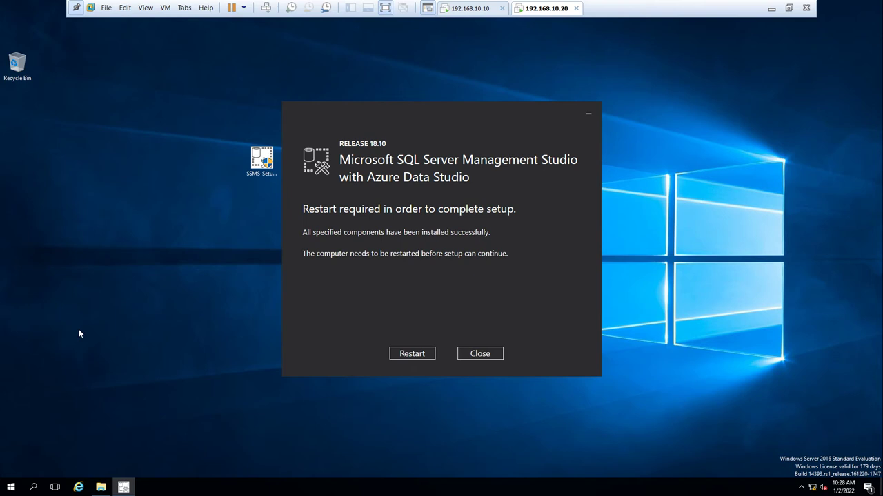
{"action": "left_click", "coordinate": [405, 358]}
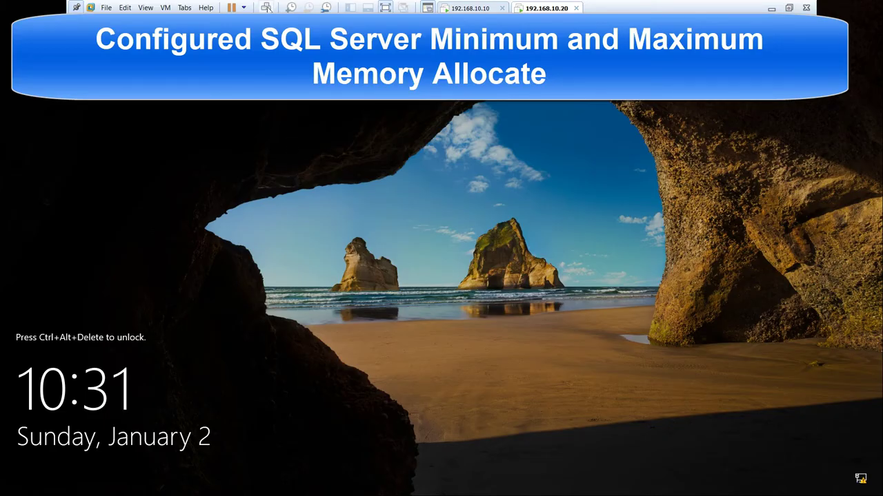
- Sign back in as administrator with the account password and cancel the VMware Tools log-off prompt
{"action": "left_click", "coordinate": [265, 7]}
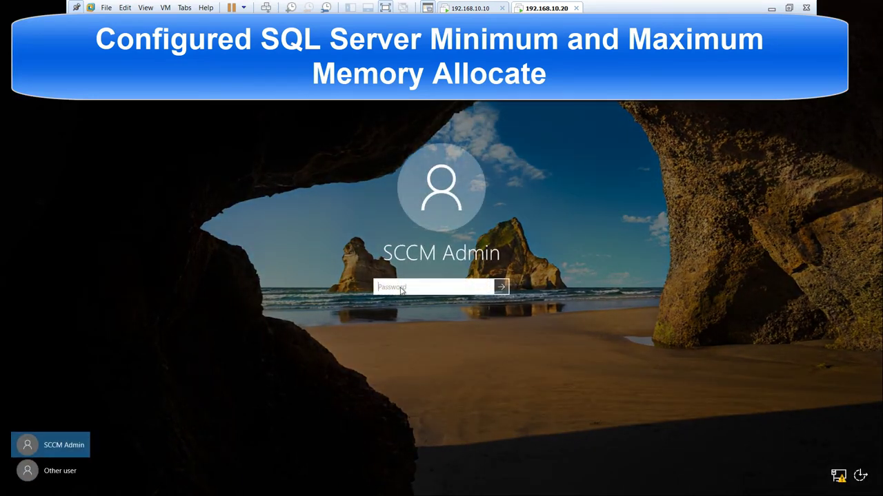
{"action": "type", "text": "P@ssw0rd"}
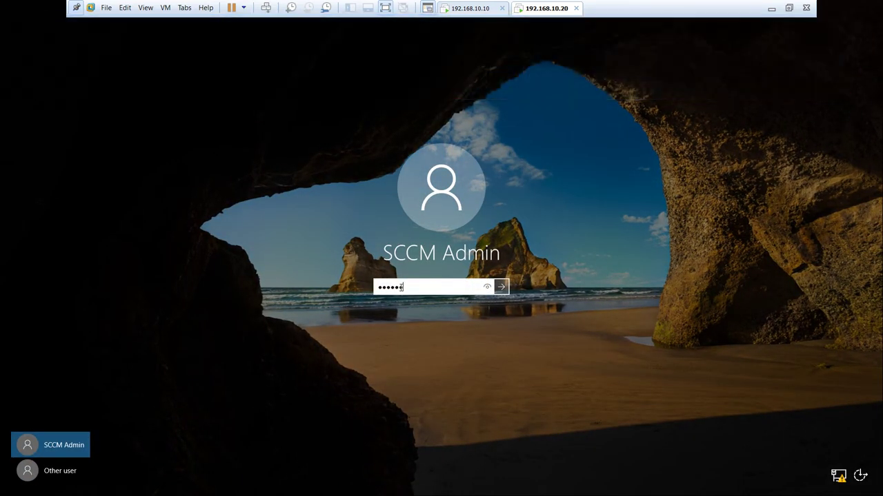
{"action": "key", "text": "Return"}
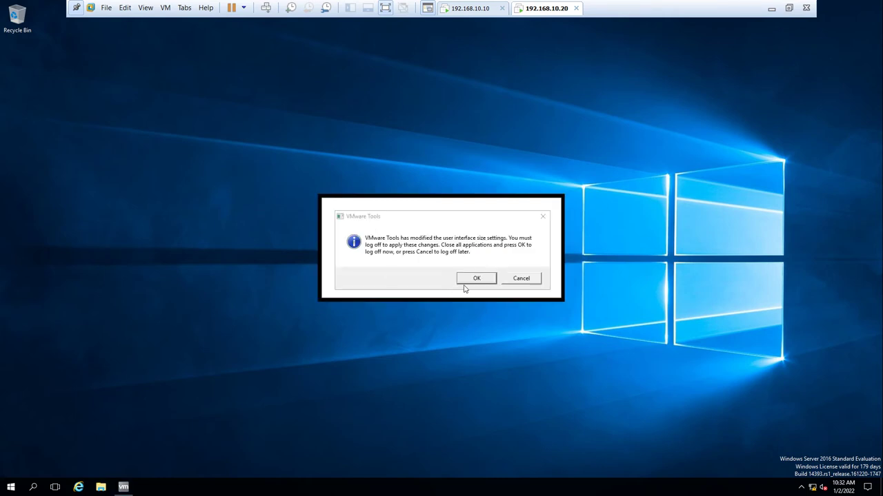
{"action": "left_click", "coordinate": [515, 281]}
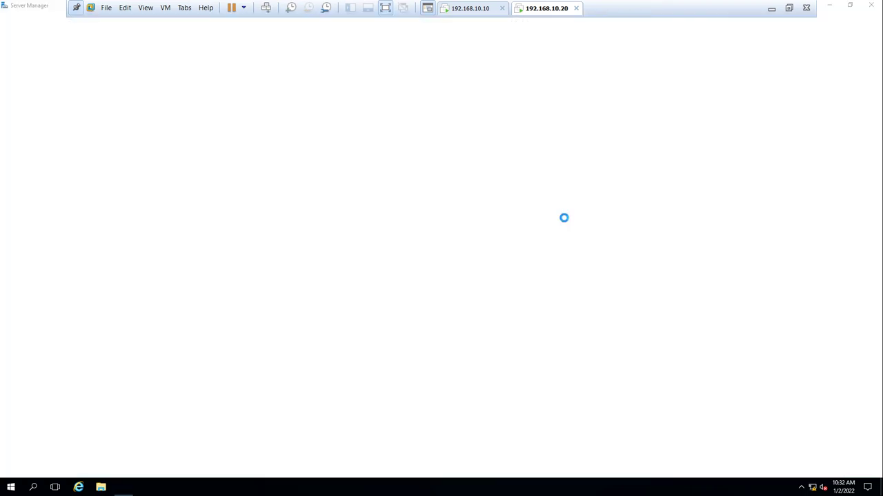
- Minimize Server Manager and expand the Start menu's Microsoft SQL Server 2016 and Azure Data Studio folders
{"action": "left_click", "coordinate": [826, 6]}
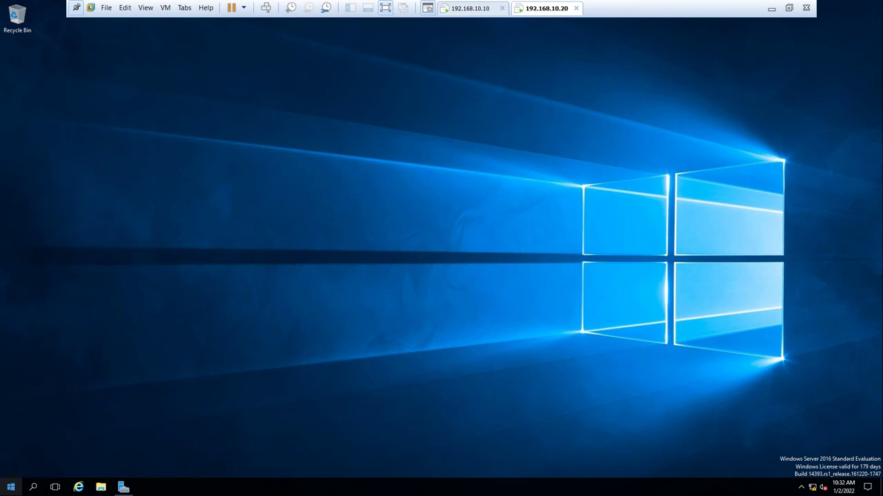
{"action": "left_click", "coordinate": [10, 487]}
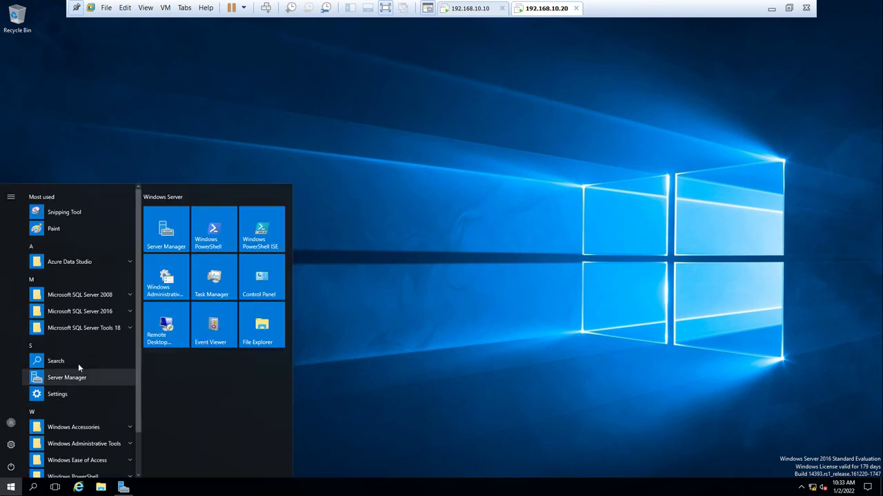
{"action": "left_click", "coordinate": [129, 311]}
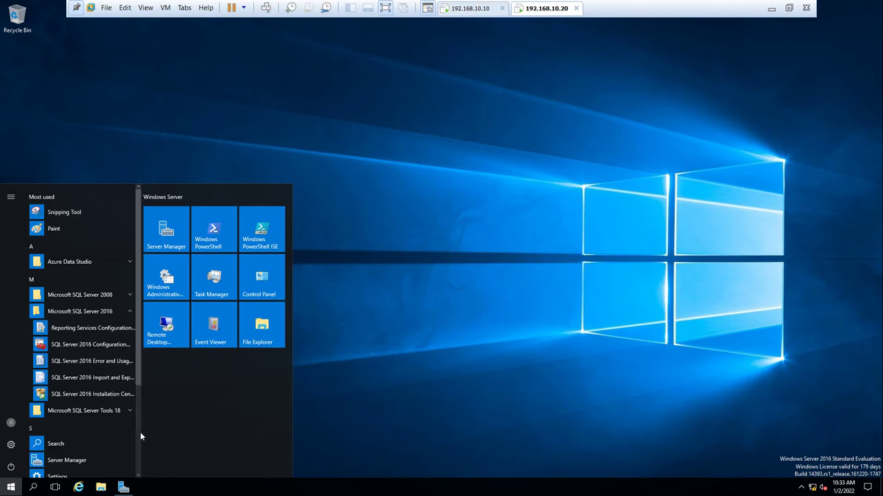
{"action": "left_click", "coordinate": [131, 259]}
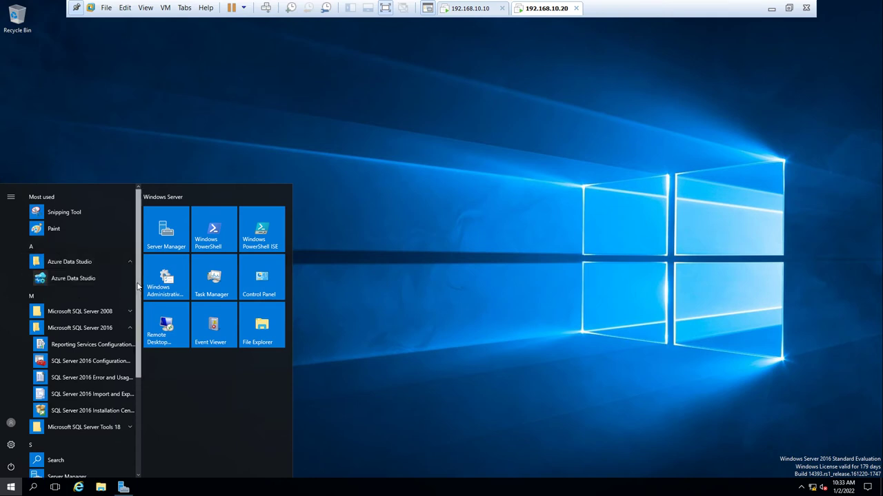
- Launch SQL Server Management Studio from the Microsoft SQL Server Tools 18 Start folder
{"action": "scroll", "coordinate": [135, 324], "scroll_direction": "down", "scroll_amount": 3}
{"action": "scroll", "coordinate": [136, 376], "scroll_direction": "down", "scroll_amount": 1}
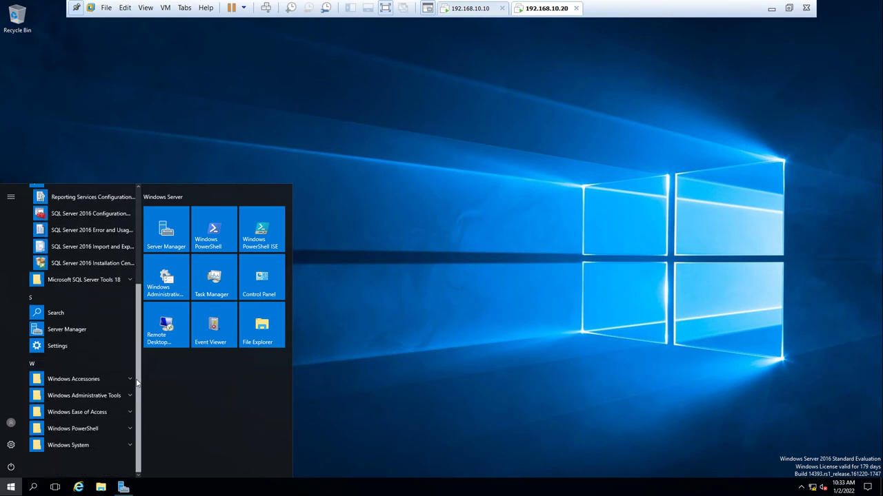
{"action": "scroll", "coordinate": [137, 370], "scroll_direction": "up", "scroll_amount": 1}
{"action": "scroll", "coordinate": [137, 369], "scroll_direction": "up", "scroll_amount": 1}
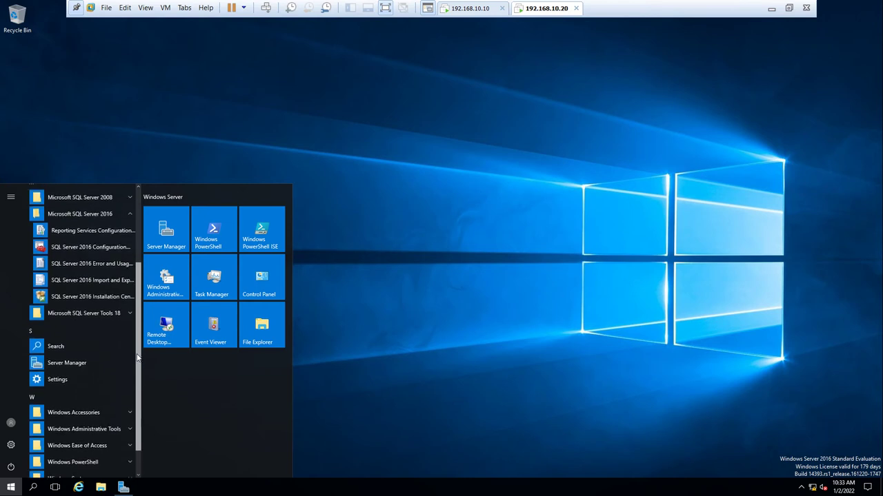
{"action": "scroll", "coordinate": [139, 353], "scroll_direction": "up", "scroll_amount": 1}
{"action": "scroll", "coordinate": [138, 345], "scroll_direction": "up", "scroll_amount": 1}
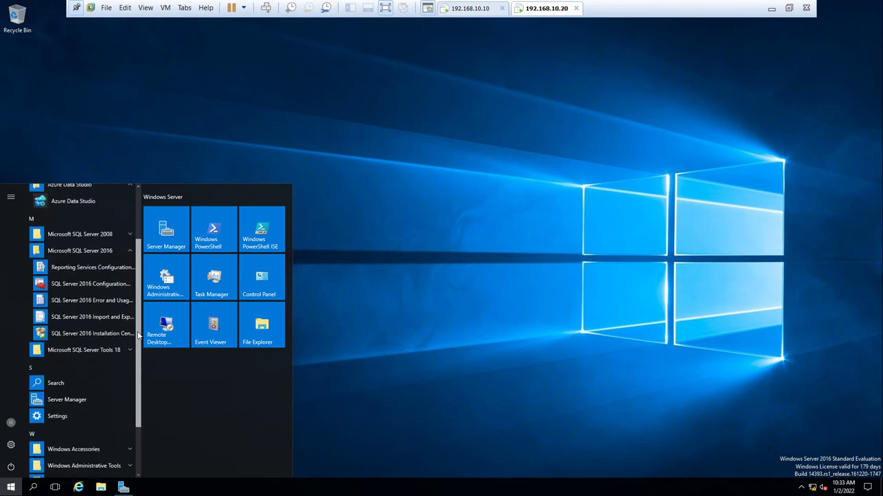
{"action": "scroll", "coordinate": [138, 334], "scroll_direction": "up", "scroll_amount": 1}
{"action": "scroll", "coordinate": [138, 321], "scroll_direction": "up", "scroll_amount": 1}
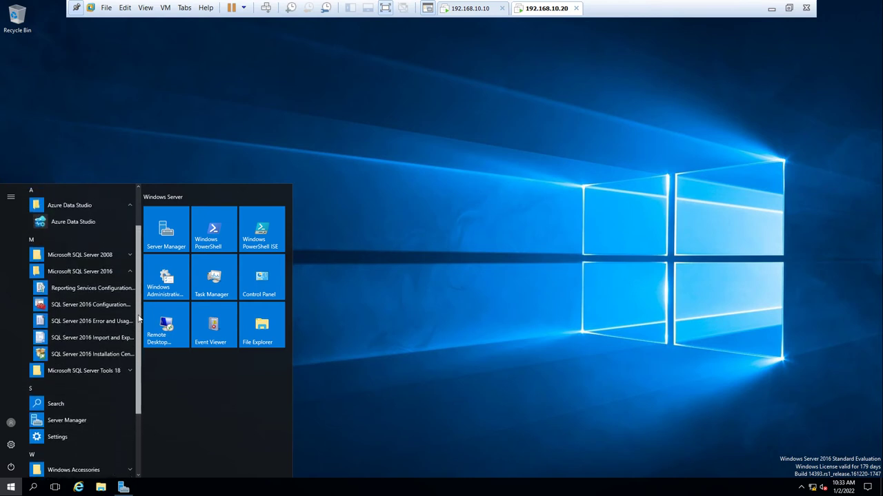
{"action": "scroll", "coordinate": [137, 310], "scroll_direction": "up", "scroll_amount": 1}
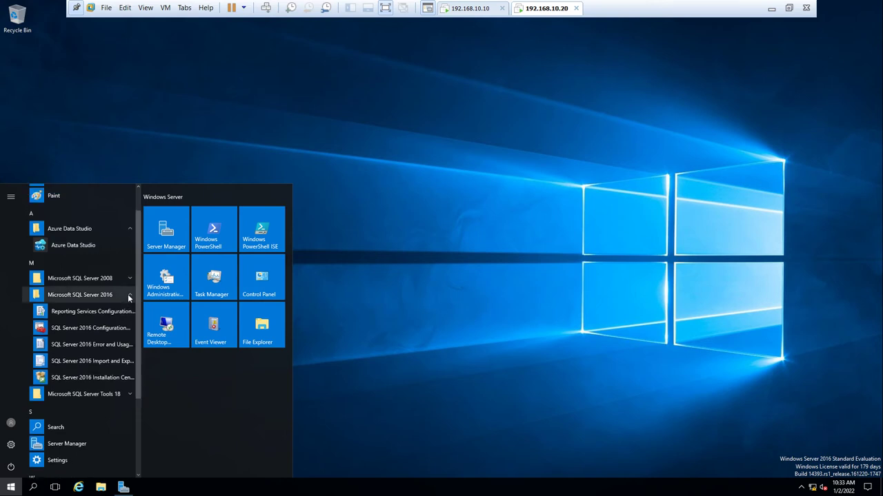
{"action": "left_click", "coordinate": [129, 297]}
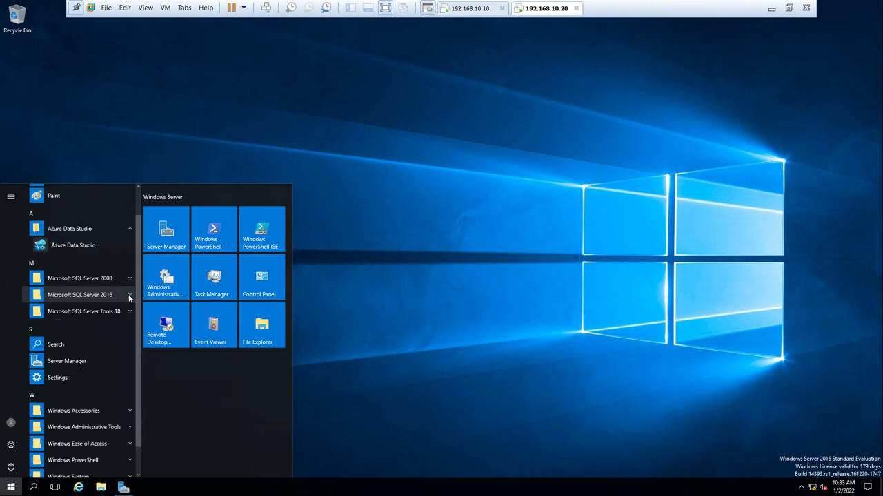
{"action": "left_click", "coordinate": [129, 314]}
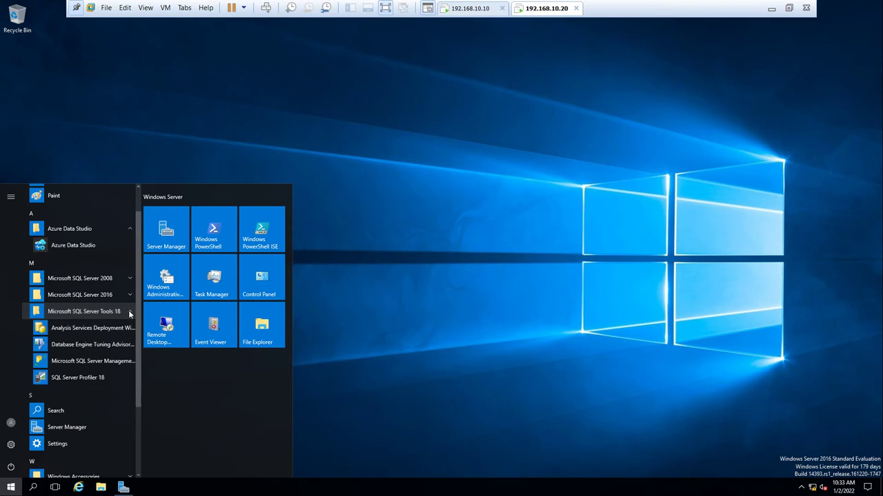
{"action": "left_click", "coordinate": [118, 359]}
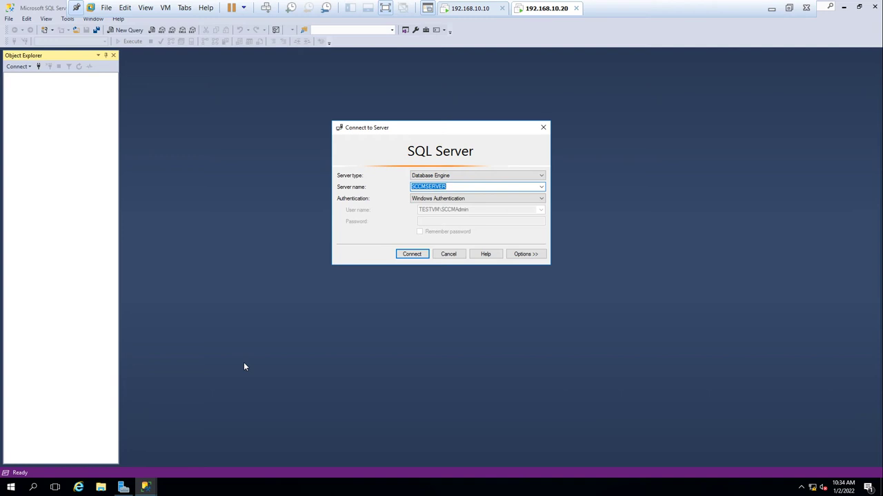
- Connect Object Explorer to SCCMSERVER with Windows Authentication, widen the pane, and open the server's context menu
{"action": "left_click", "coordinate": [410, 255]}
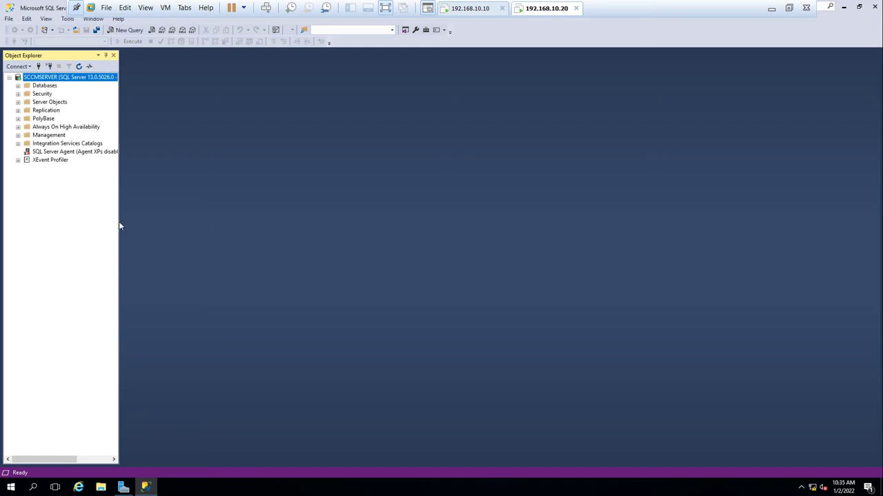
{"action": "left_click_drag", "start_coordinate": [120, 222], "coordinate": [258, 237]}
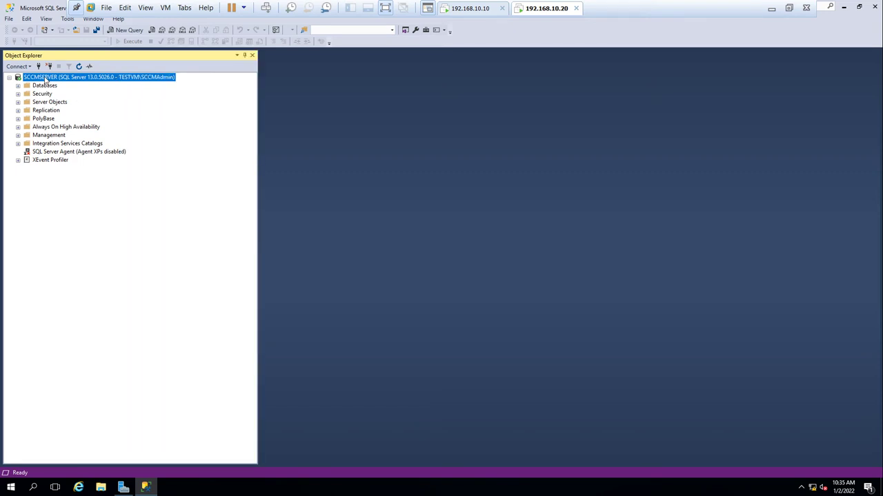
{"action": "right_click", "coordinate": [45, 78]}
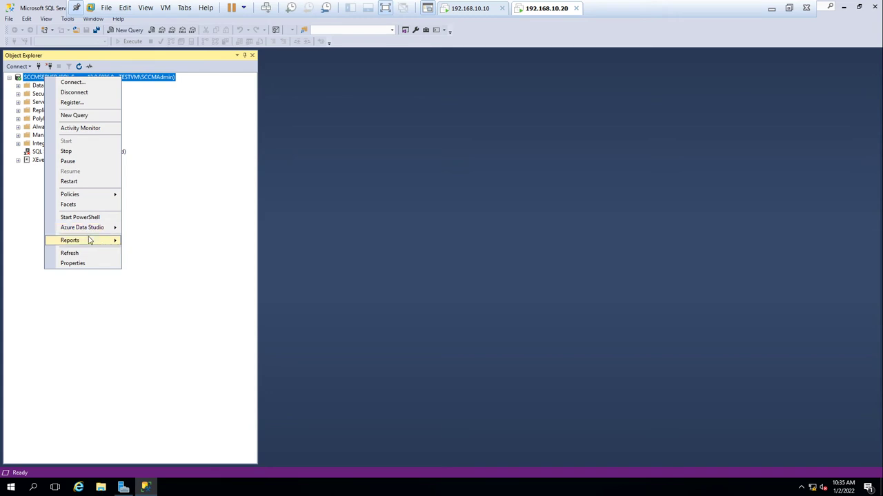
- Set SCCMSERVER's server memory to 8096 MB minimum and 10240 MB maximum
{"action": "left_click", "coordinate": [89, 263]}
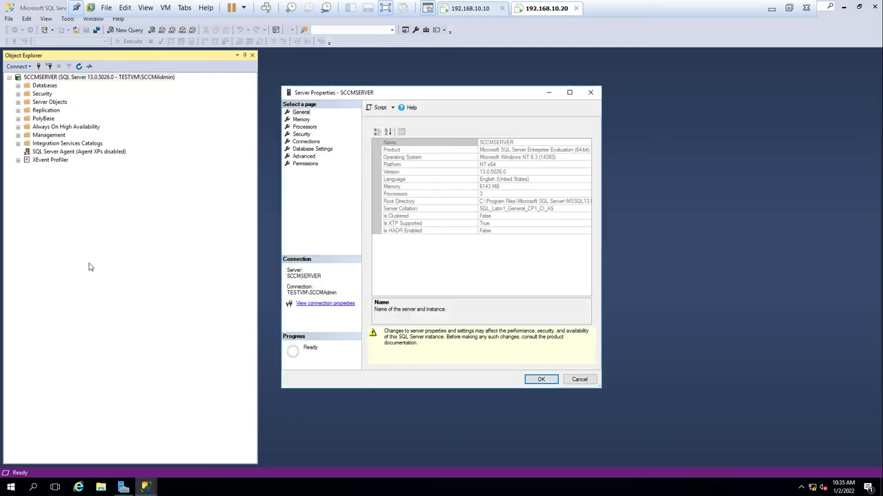
{"action": "left_click", "coordinate": [301, 120]}
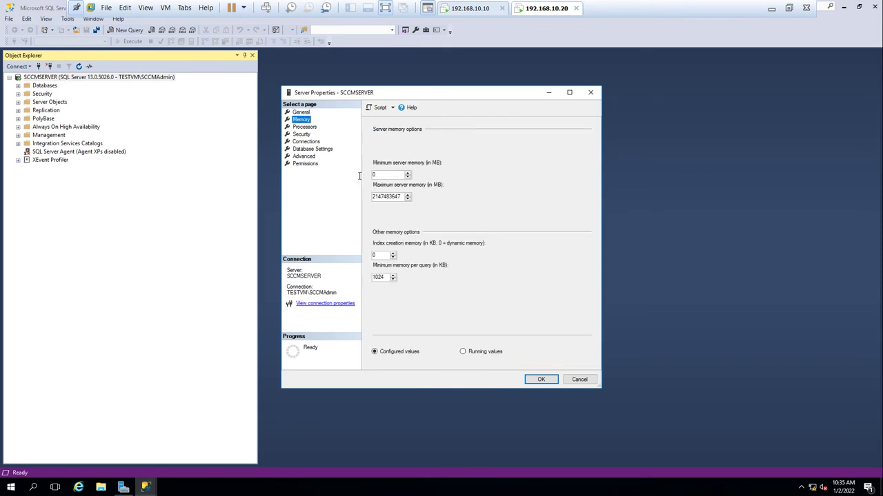
{"action": "key", "text": "Tab"}
{"action": "type", "text": "8096"}
{"action": "double_click", "coordinate": [383, 196]}
{"action": "type", "text": "10240"}
{"action": "left_click", "coordinate": [541, 380]}
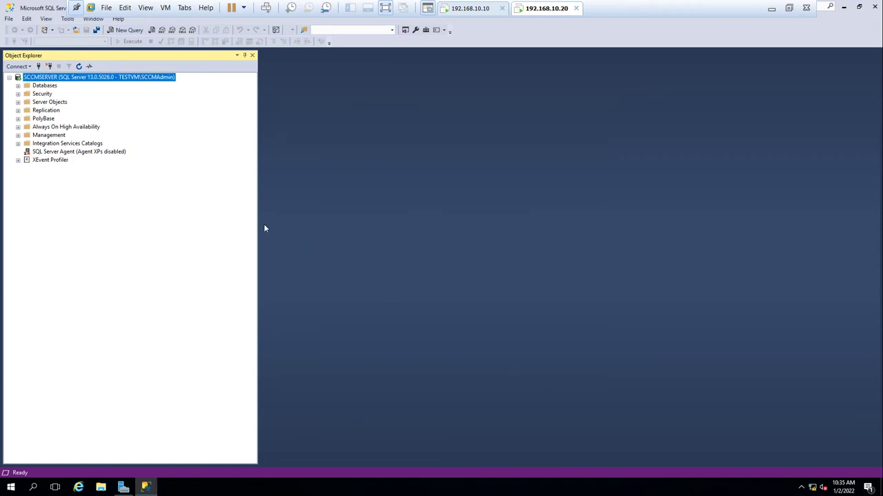
- Restart the SQL Server service on SCCMSERVER, approving elevation, and refresh the instance
{"action": "right_click", "coordinate": [47, 78]}
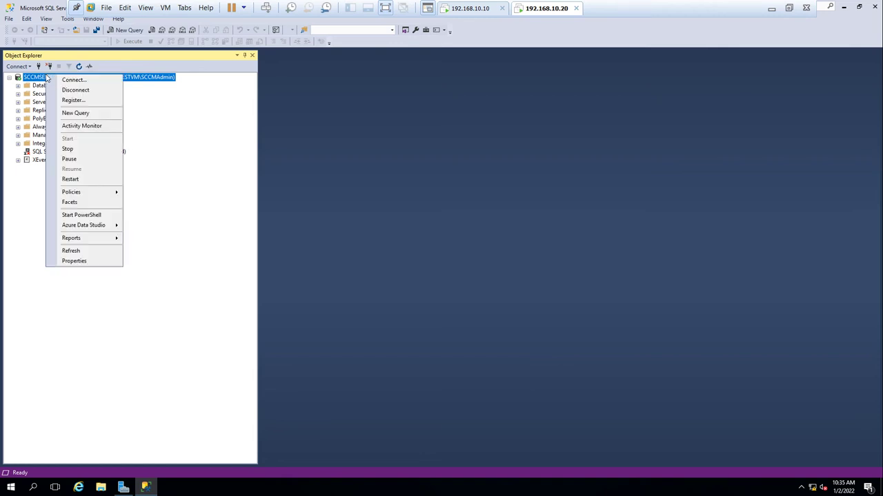
{"action": "left_click", "coordinate": [71, 179]}
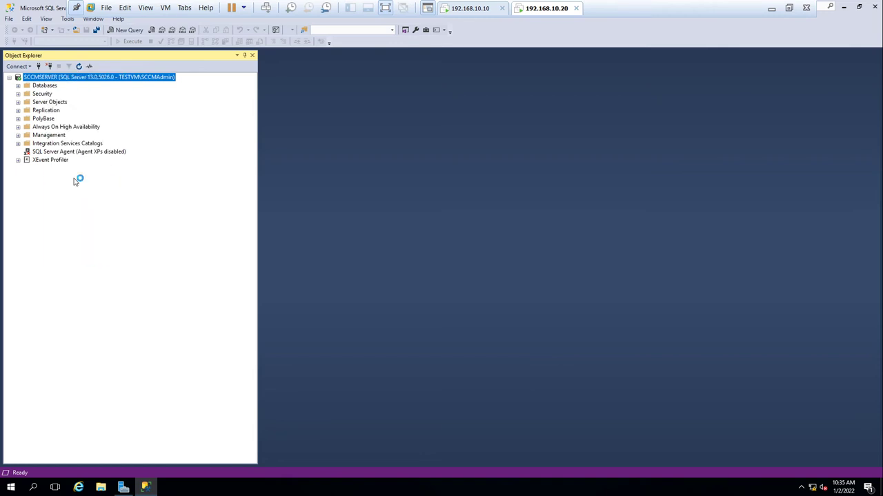
{"action": "left_click", "coordinate": [370, 311]}
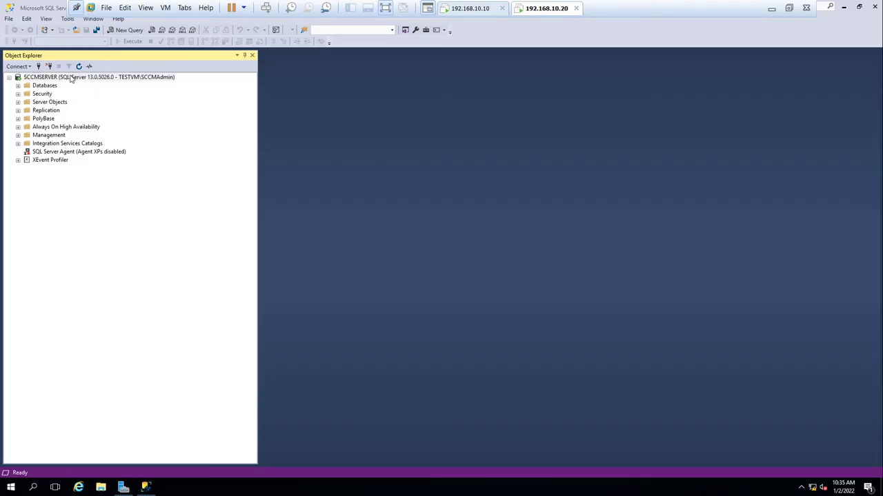
{"action": "right_click", "coordinate": [66, 80]}
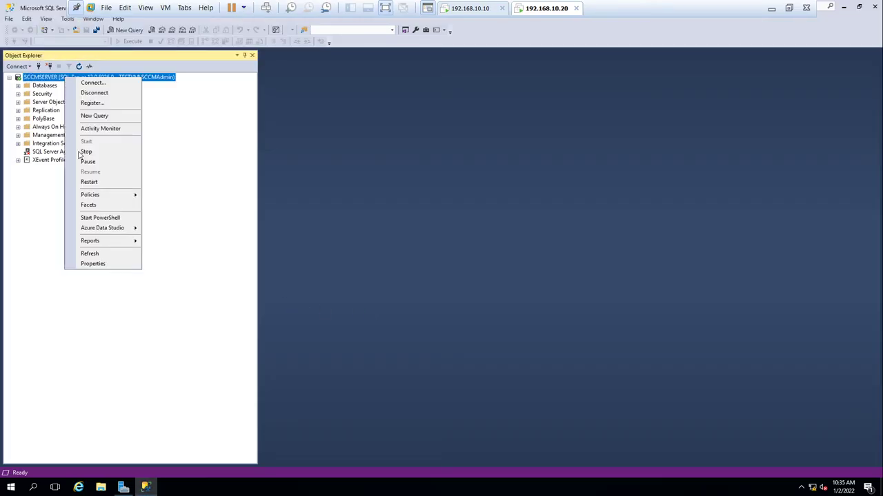
{"action": "left_click", "coordinate": [100, 255]}
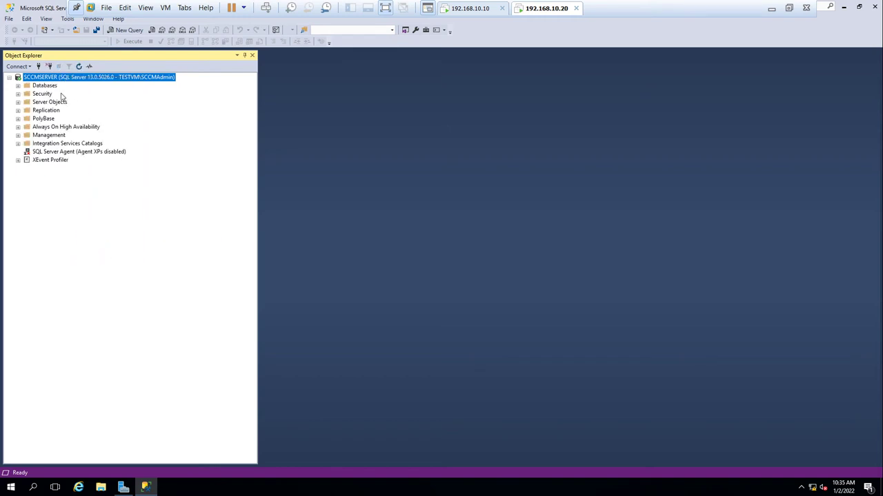
- Recheck the 8096/10240 MB memory limits, minimize SSMS, and confirm the MSSQLSERVER restart
{"action": "right_click", "coordinate": [41, 78]}
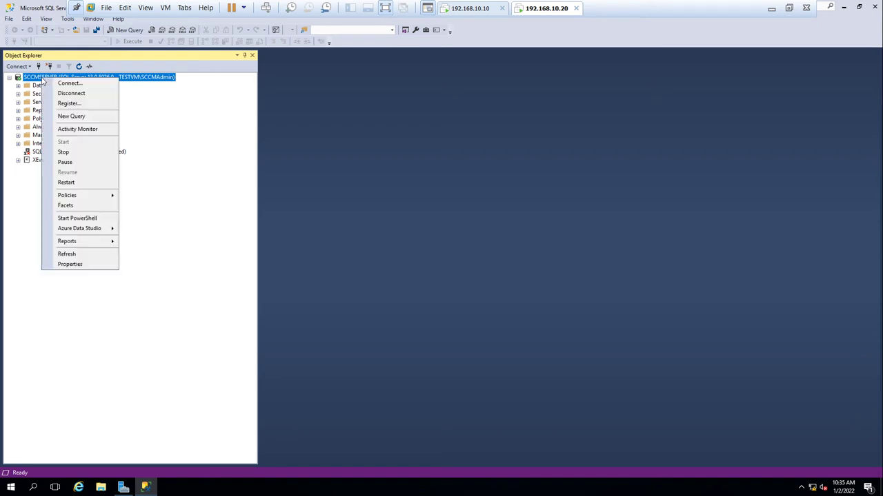
{"action": "left_click", "coordinate": [88, 265]}
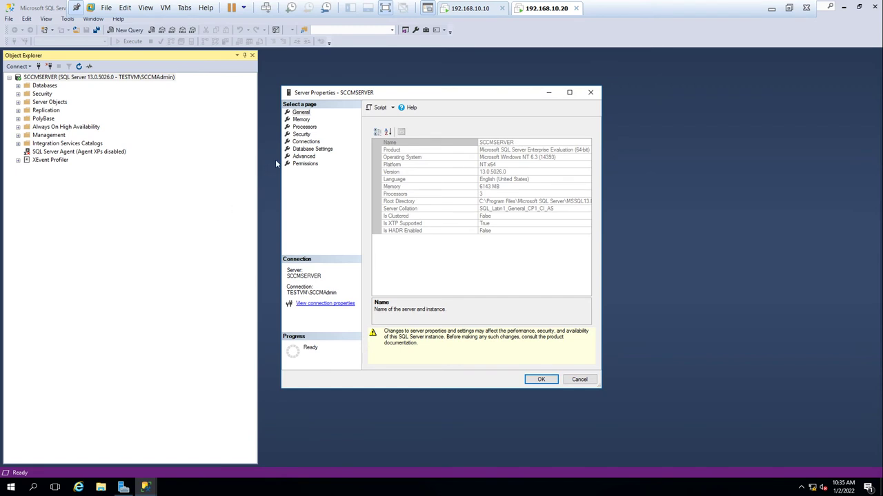
{"action": "left_click", "coordinate": [301, 120]}
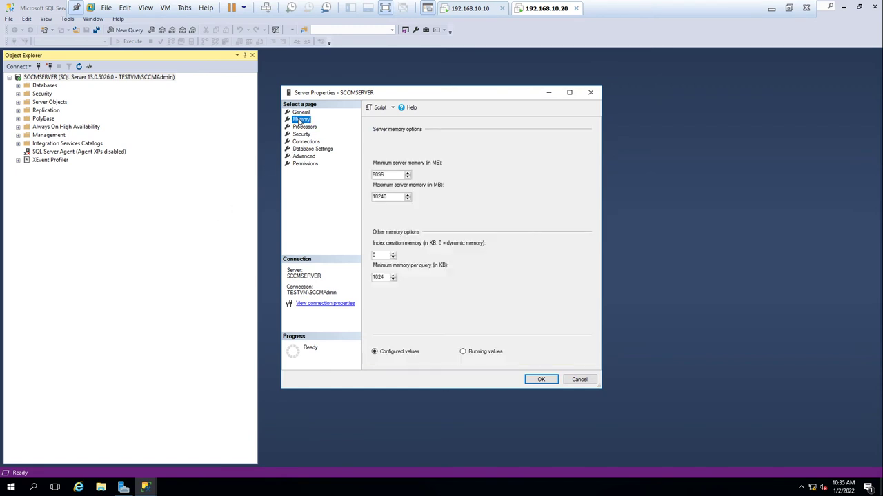
{"action": "left_click", "coordinate": [578, 382]}
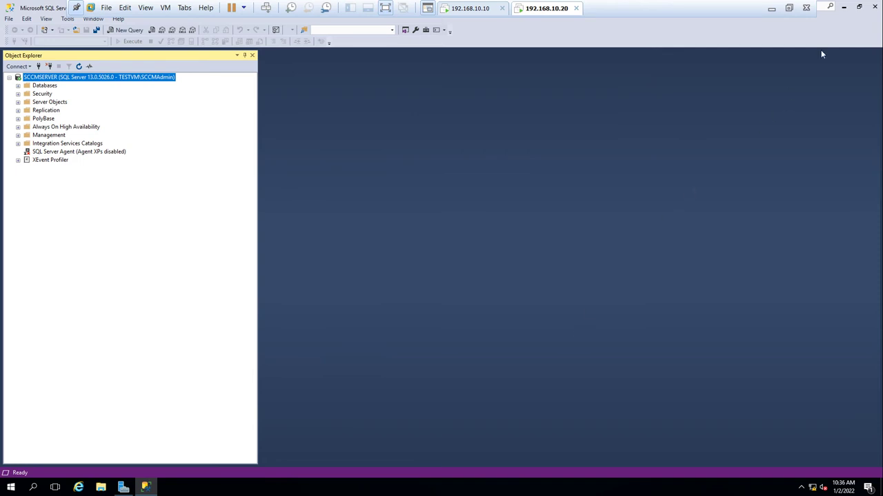
{"action": "left_click", "coordinate": [843, 7]}
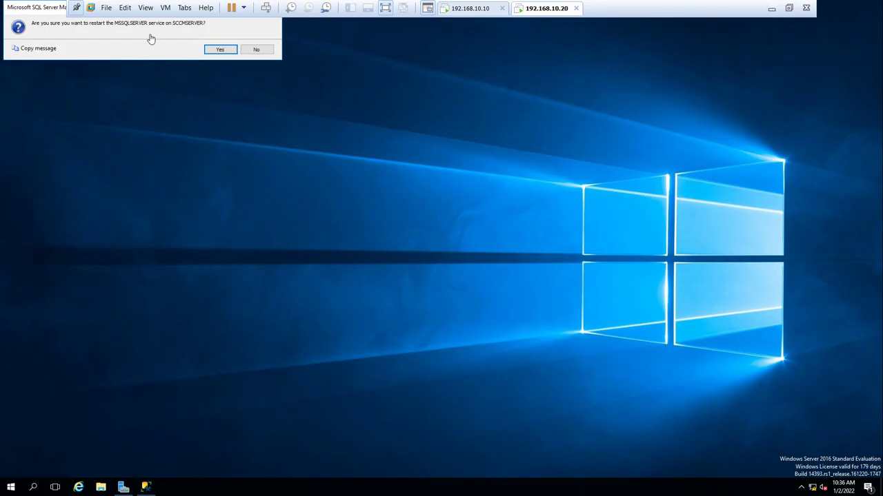
{"action": "left_click", "coordinate": [218, 50]}
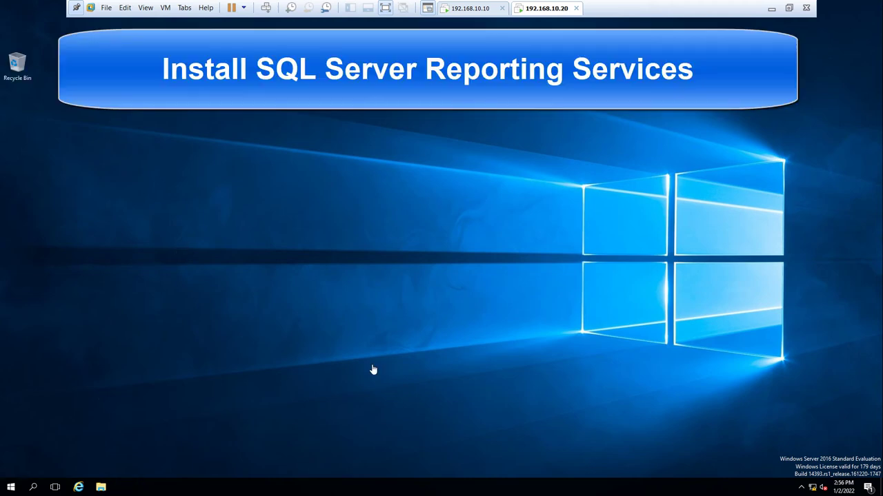
- Launch SQLServerReportingServices from C:\Microsoft SQL Server 2017 Reporting Services, then minimize Explorer
{"action": "key", "text": "super+e"}
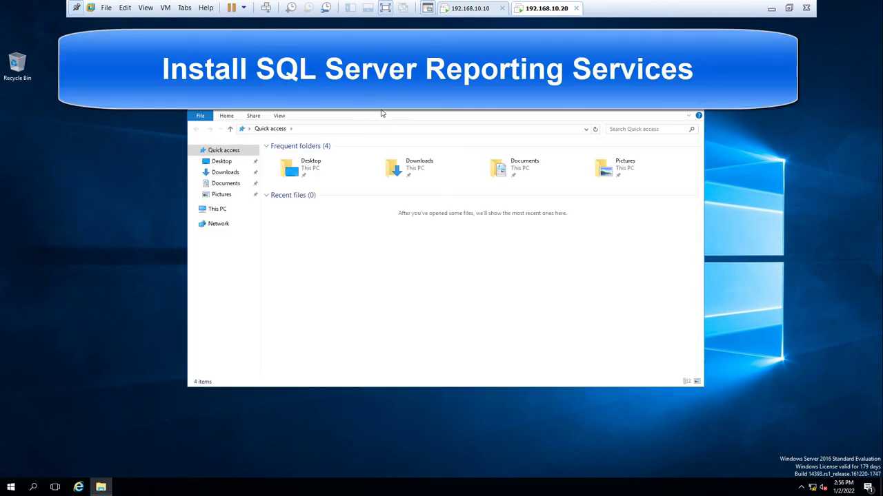
{"action": "double_click", "coordinate": [380, 110]}
{"action": "left_click", "coordinate": [26, 111]}
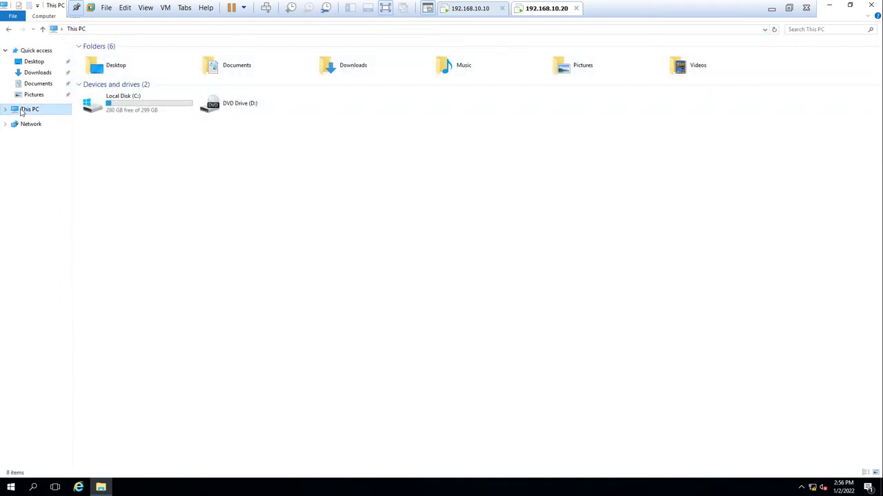
{"action": "left_click", "coordinate": [139, 111]}
{"action": "double_click", "coordinate": [140, 112]}
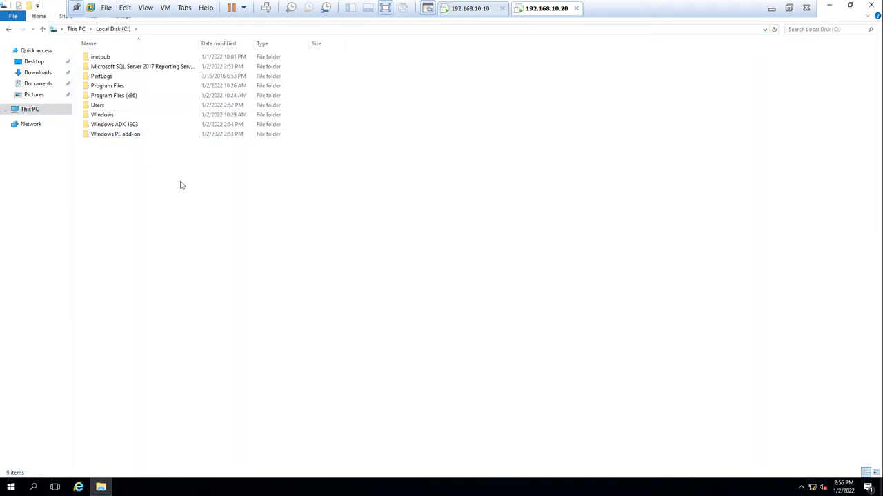
{"action": "double_click", "coordinate": [181, 68]}
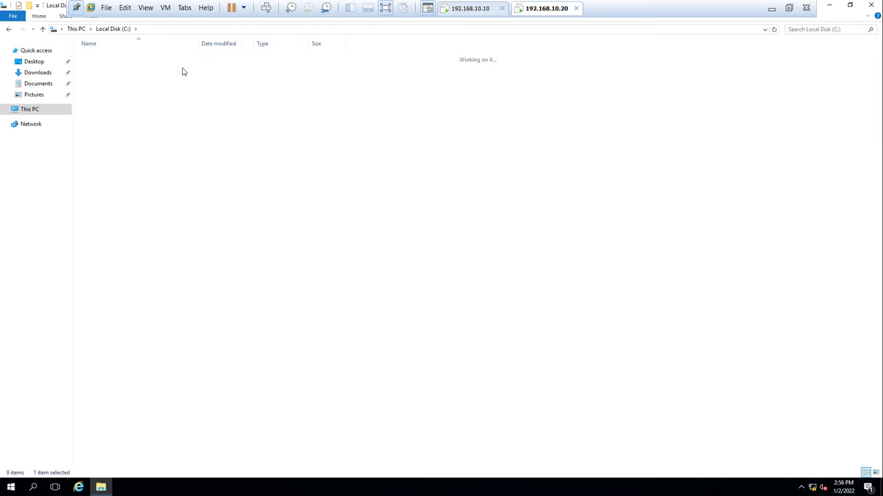
{"action": "double_click", "coordinate": [138, 71]}
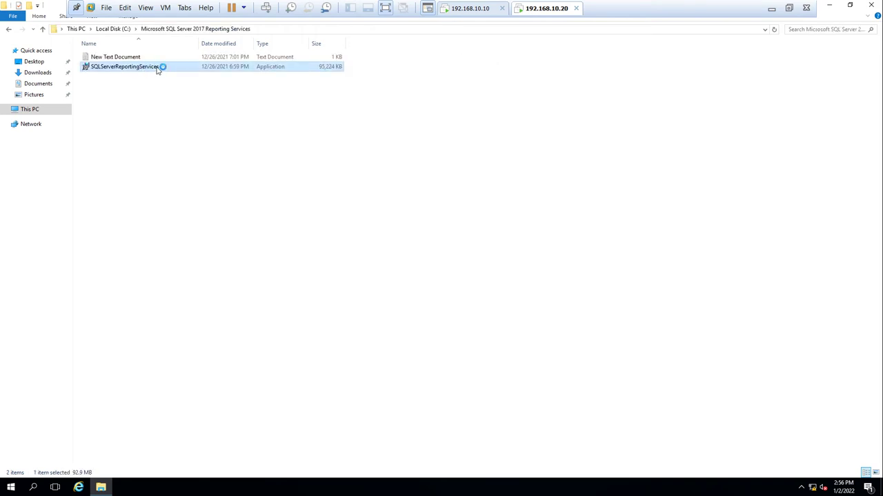
{"action": "left_click", "coordinate": [830, 8]}
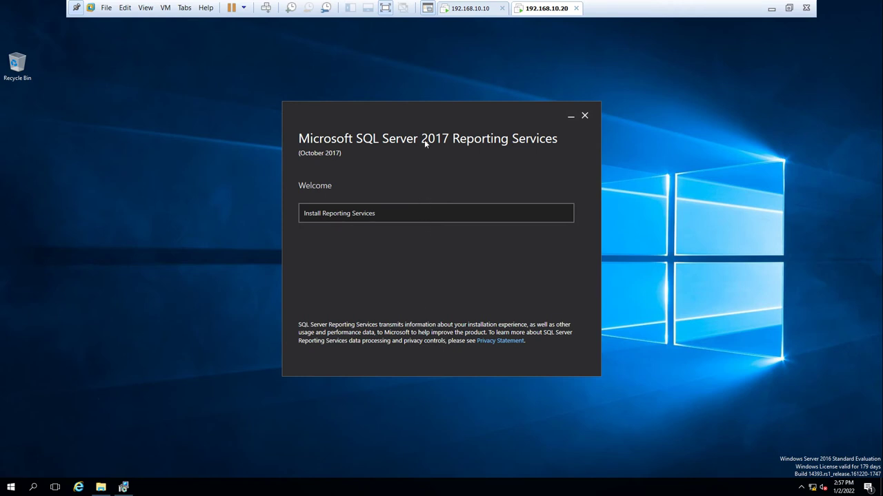
- Install Reporting Services 2017 Evaluation edition, Reporting Services only, to the default location, then close setup
{"action": "left_click", "coordinate": [335, 217]}
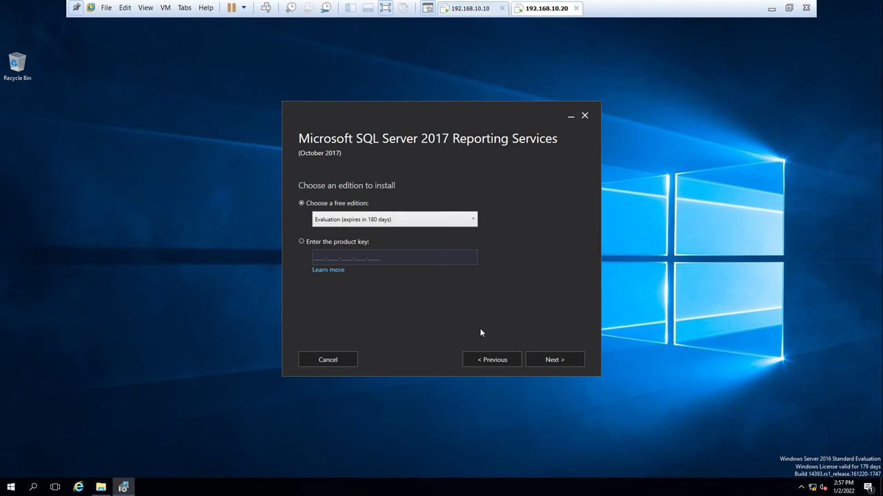
{"action": "left_click", "coordinate": [556, 360]}
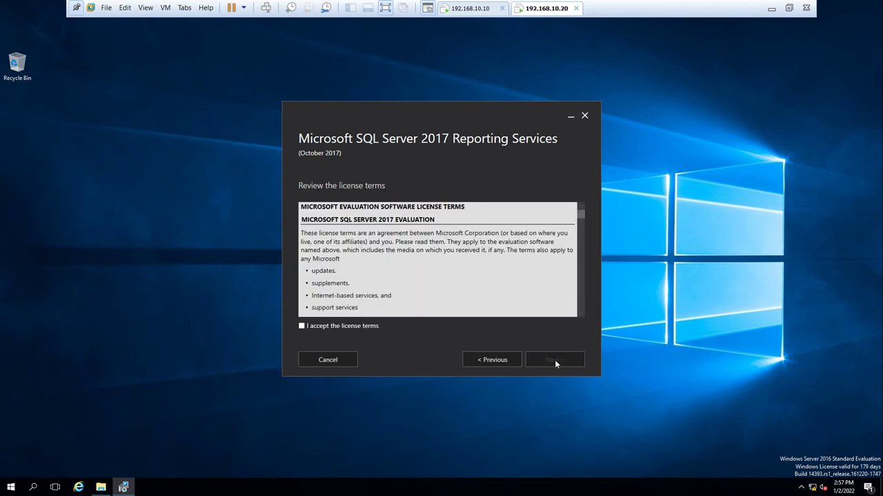
{"action": "left_click", "coordinate": [304, 327]}
{"action": "left_click", "coordinate": [565, 363]}
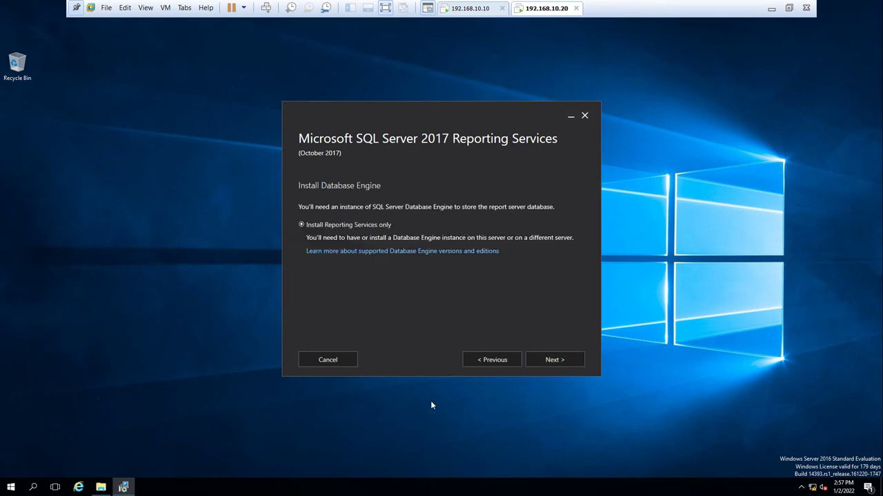
{"action": "left_click", "coordinate": [557, 359]}
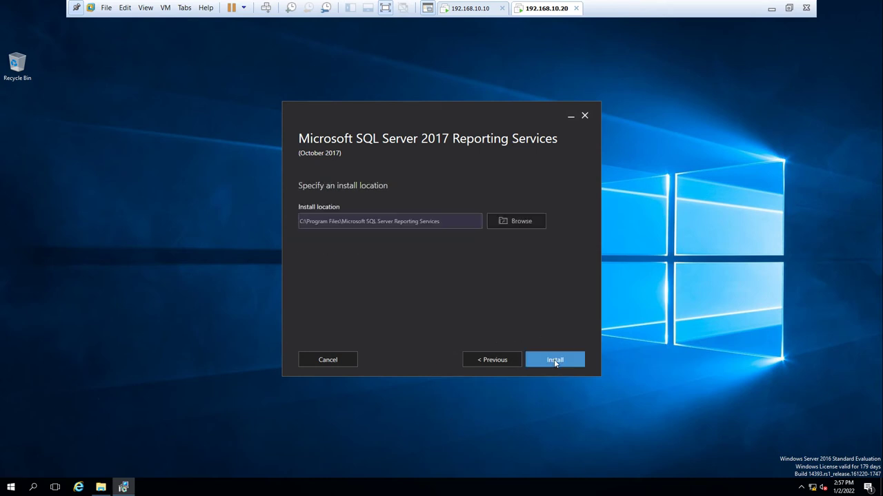
{"action": "left_click", "coordinate": [561, 359]}
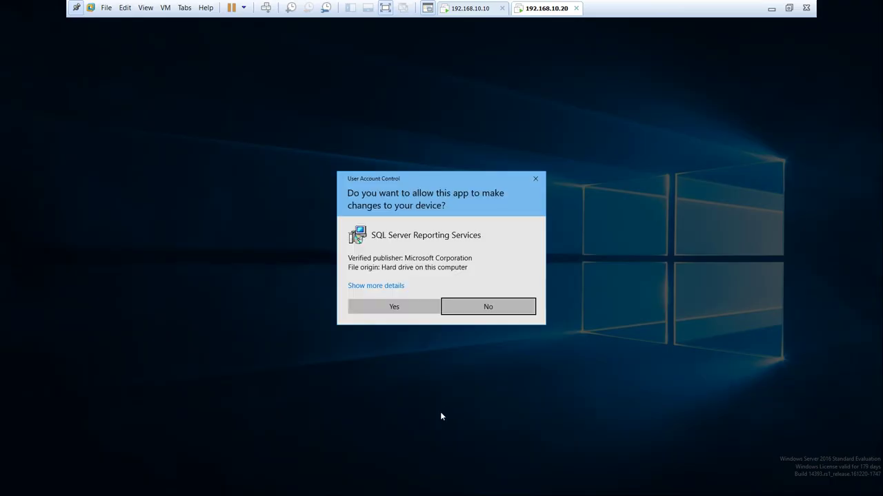
{"action": "left_click", "coordinate": [406, 311]}
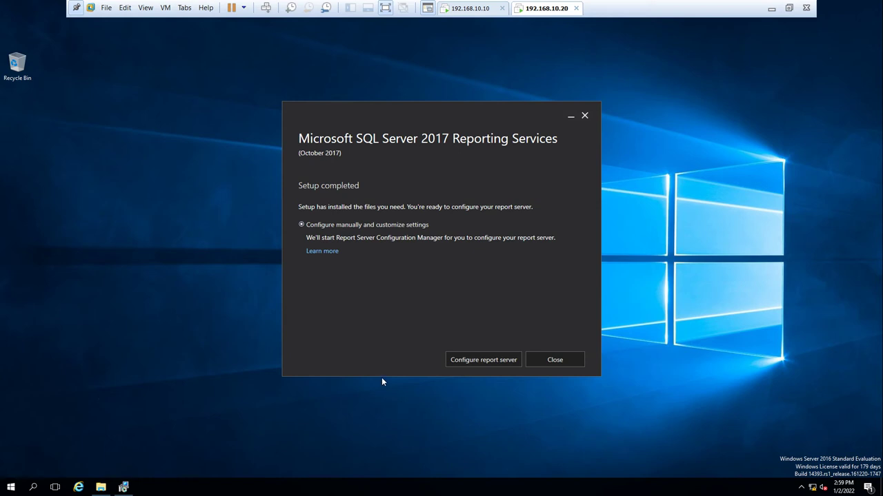
{"action": "left_click", "coordinate": [555, 361]}
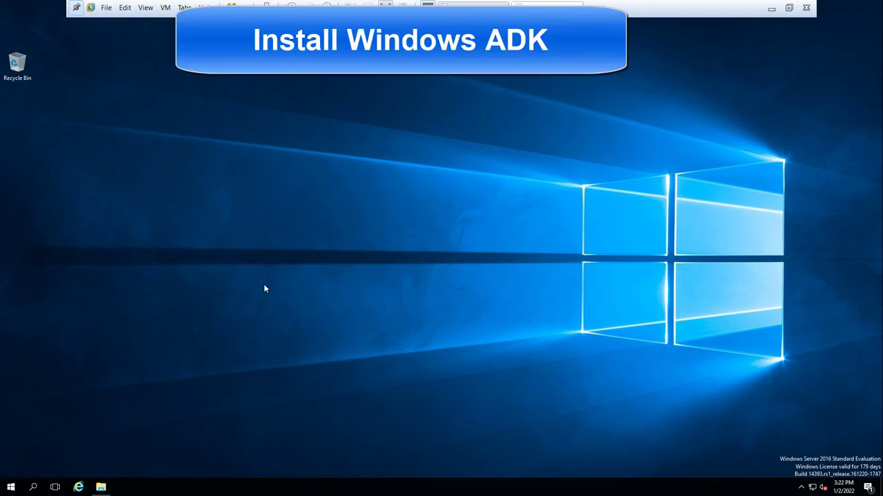
- Launch adksetup from C:\Windows ADK 1903, then minimize Explorer
{"action": "key", "text": "super+e"}
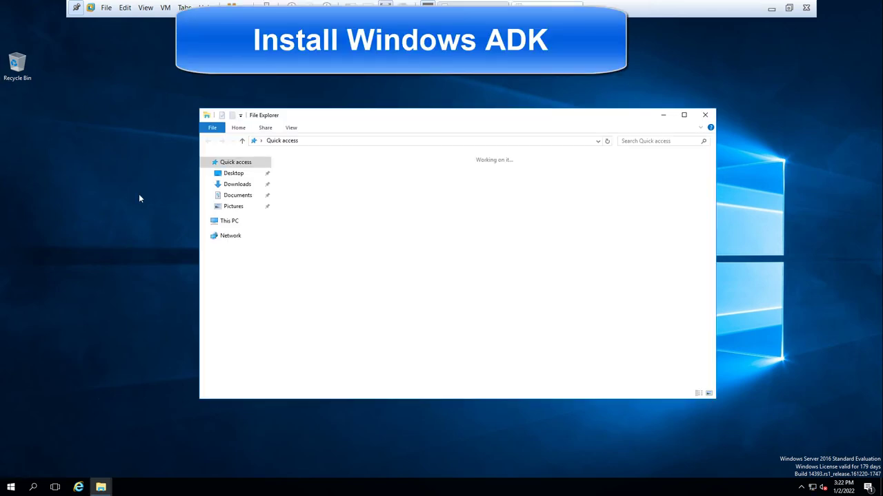
{"action": "double_click", "coordinate": [366, 118]}
{"action": "left_click", "coordinate": [30, 110]}
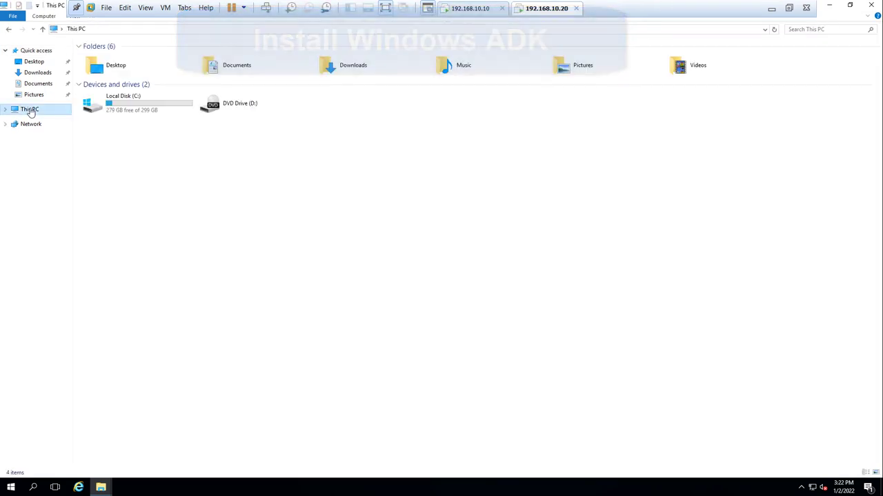
{"action": "left_click", "coordinate": [102, 105]}
{"action": "double_click", "coordinate": [102, 105]}
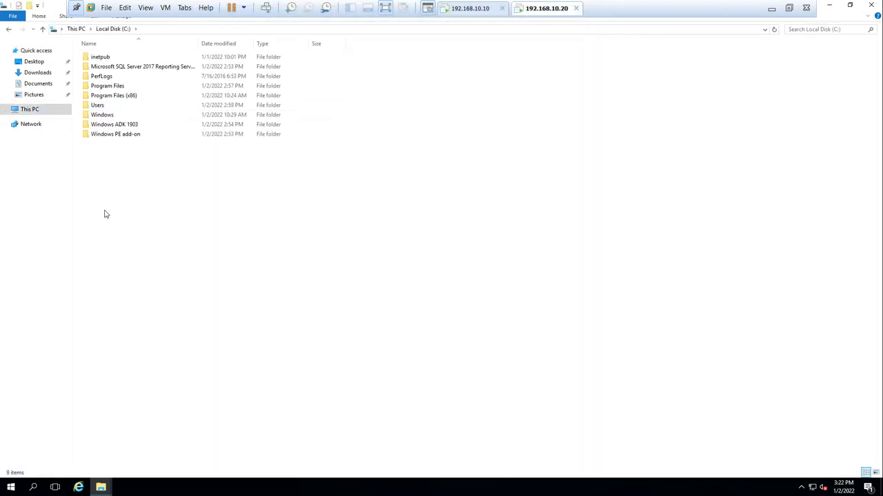
{"action": "double_click", "coordinate": [135, 124]}
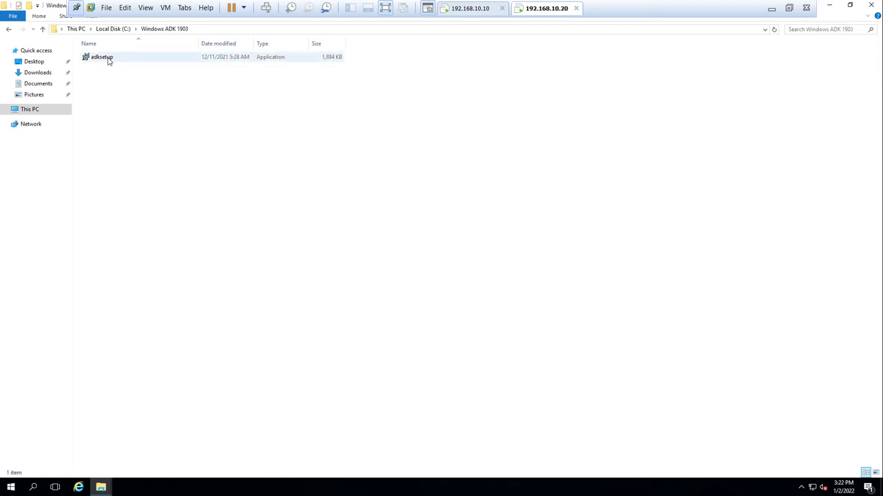
{"action": "double_click", "coordinate": [108, 58]}
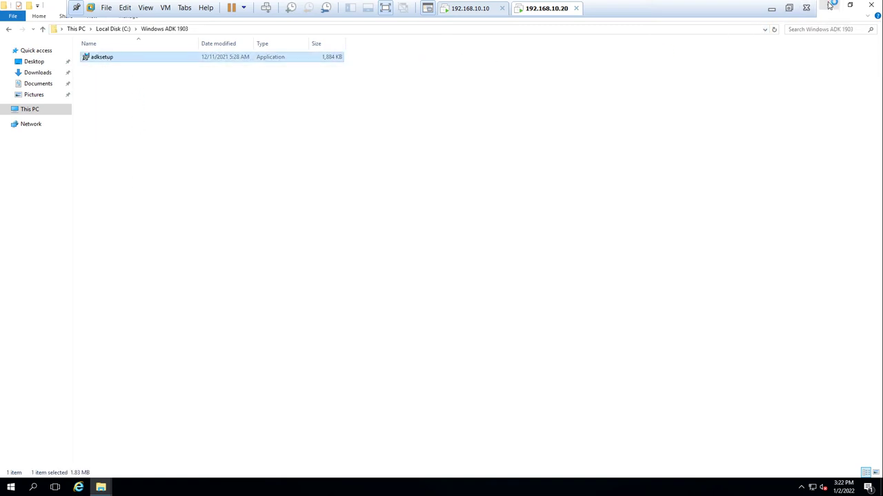
{"action": "left_click", "coordinate": [829, 5]}
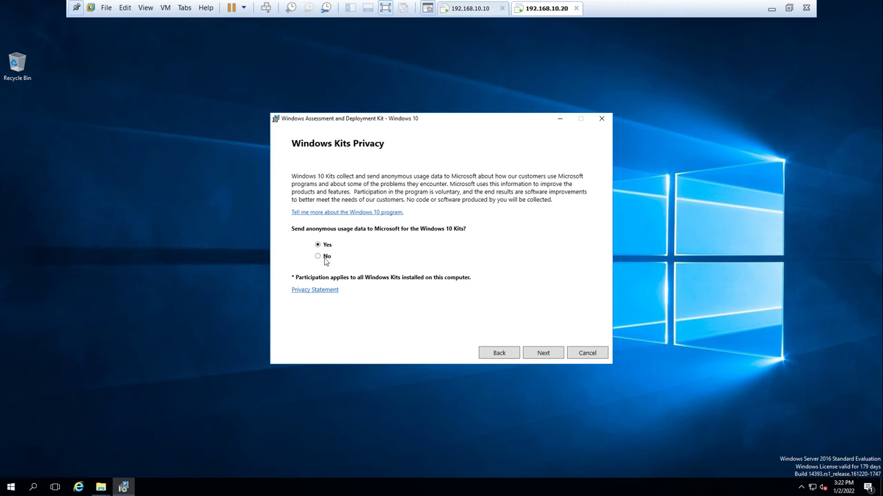
- Decline usage data, accept the license, and install ADK features except Windows Performance Toolkit
{"action": "left_click", "coordinate": [327, 260]}
{"action": "left_click", "coordinate": [543, 355]}
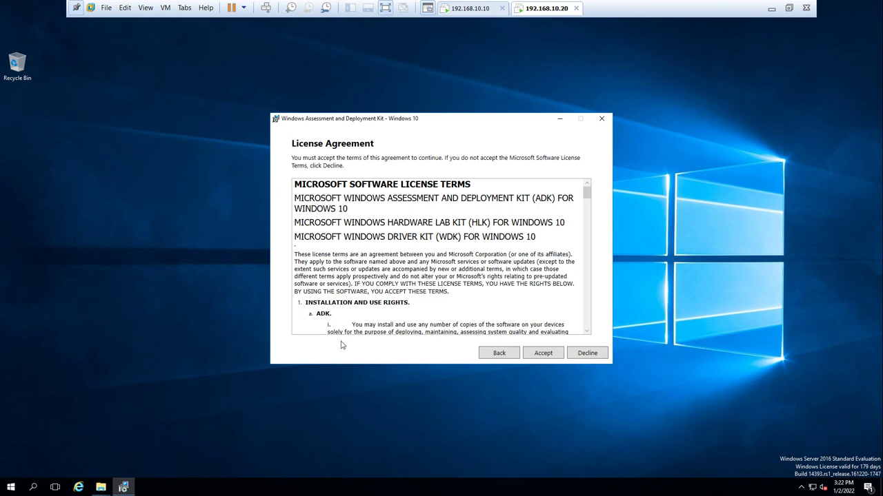
{"action": "left_click", "coordinate": [537, 355]}
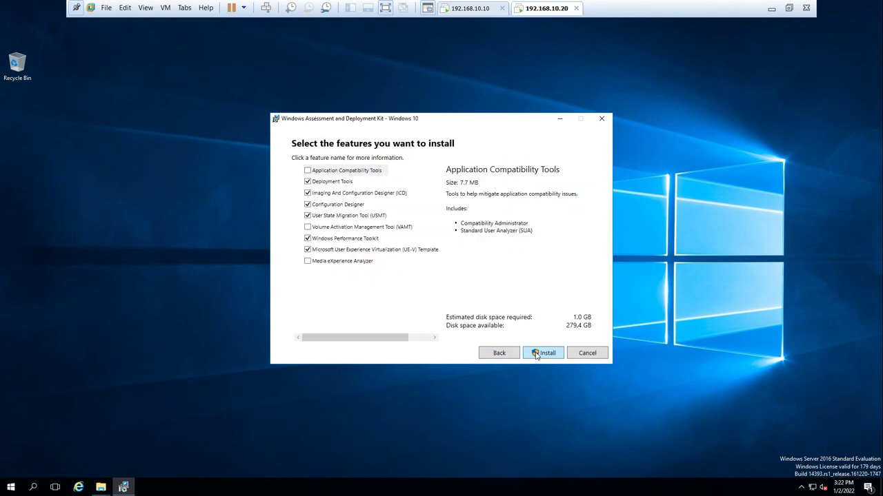
{"action": "left_click", "coordinate": [308, 239]}
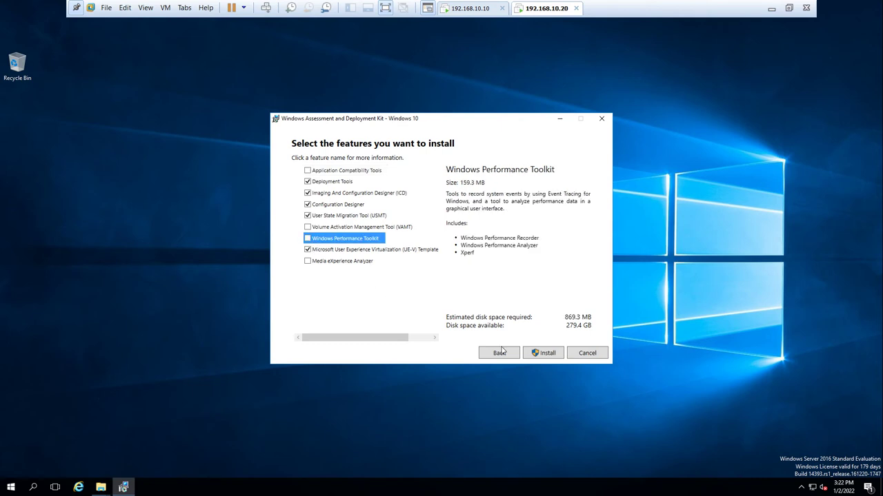
{"action": "left_click", "coordinate": [542, 353]}
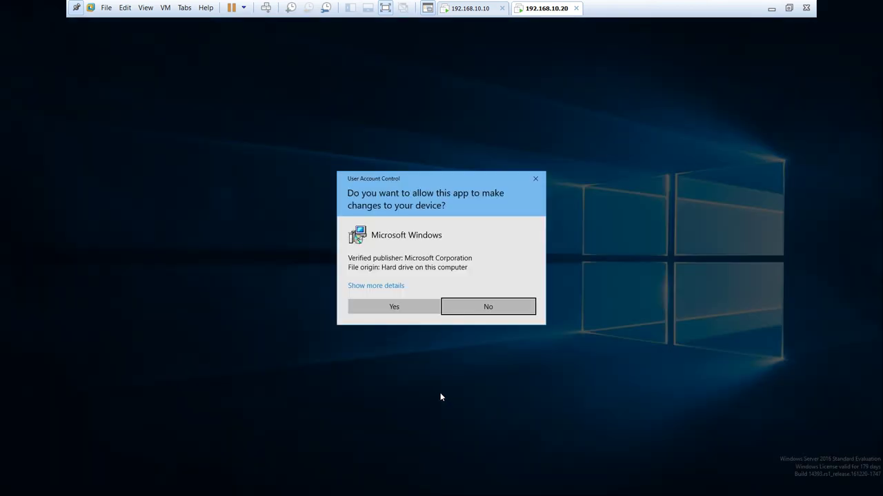
{"action": "left_click", "coordinate": [412, 310]}
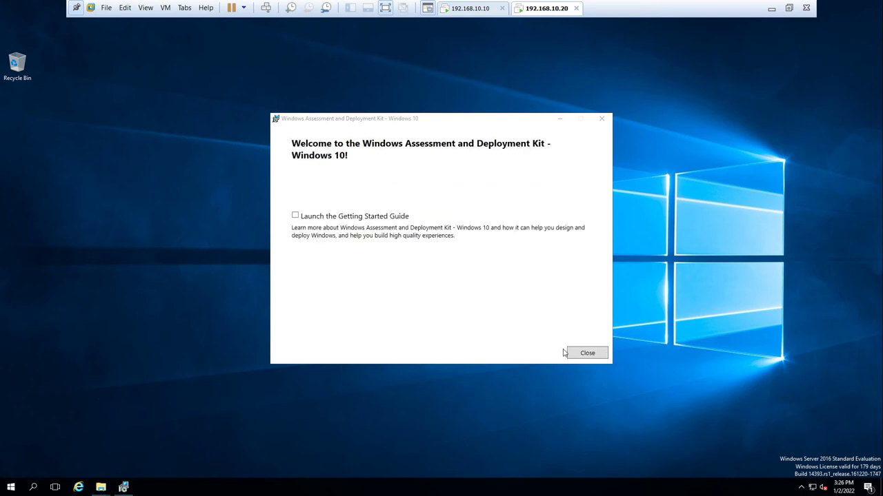
{"action": "left_click", "coordinate": [585, 354]}
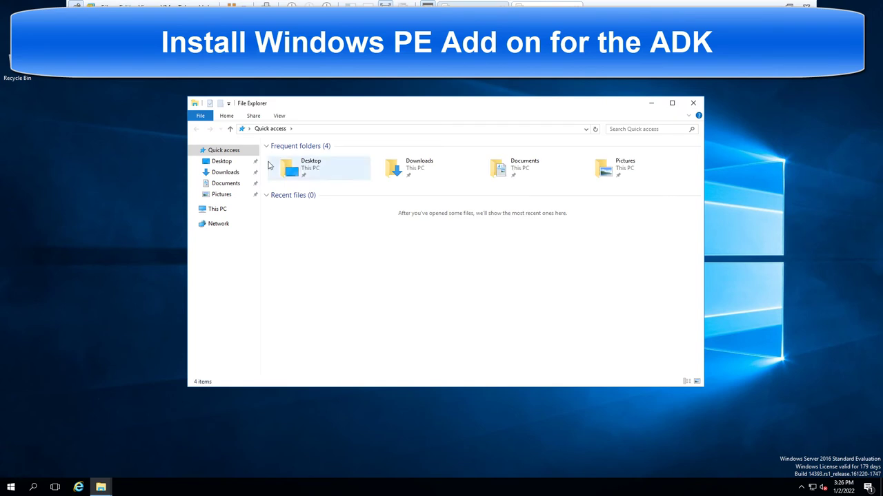
- Launch adkwinpesetup from C:\Windows PE add-on, then close File Explorer
{"action": "double_click", "coordinate": [326, 107]}
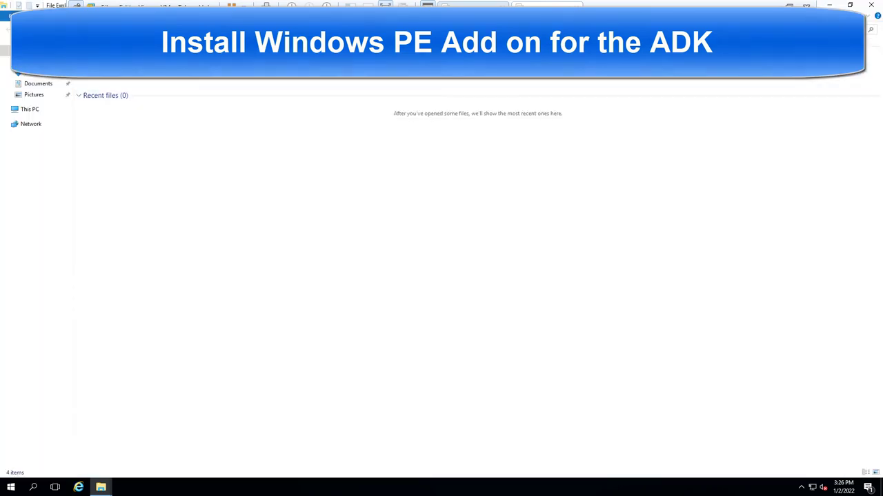
{"action": "left_click", "coordinate": [29, 112]}
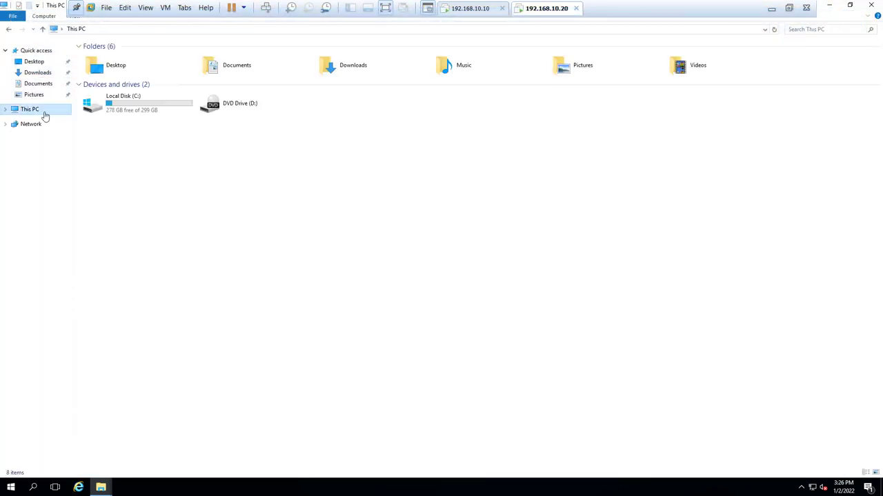
{"action": "double_click", "coordinate": [100, 113]}
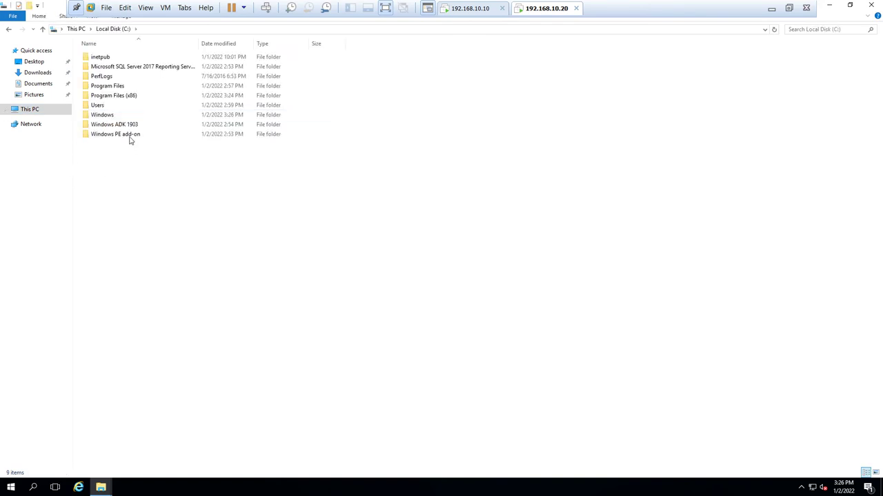
{"action": "double_click", "coordinate": [128, 134]}
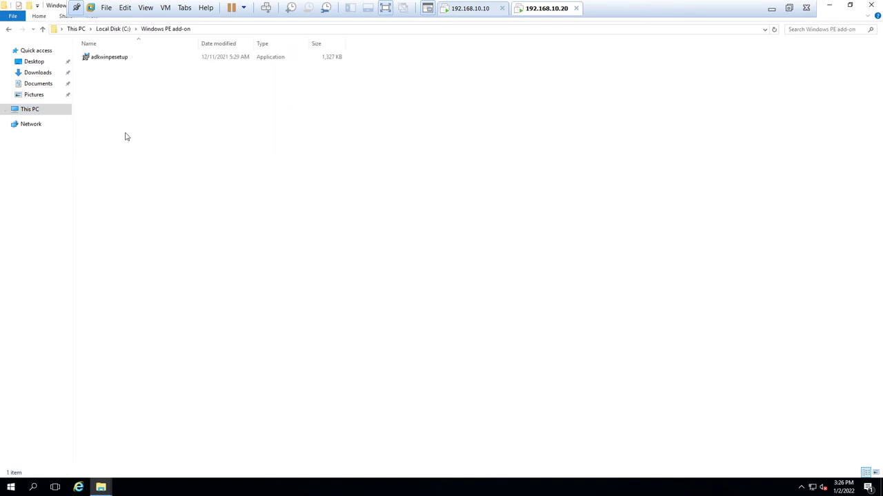
{"action": "left_click", "coordinate": [110, 58]}
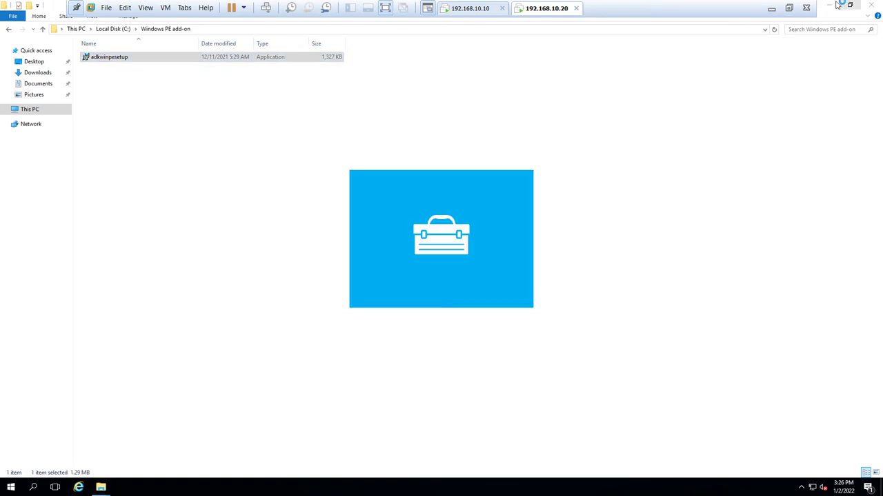
{"action": "left_click", "coordinate": [871, 5]}
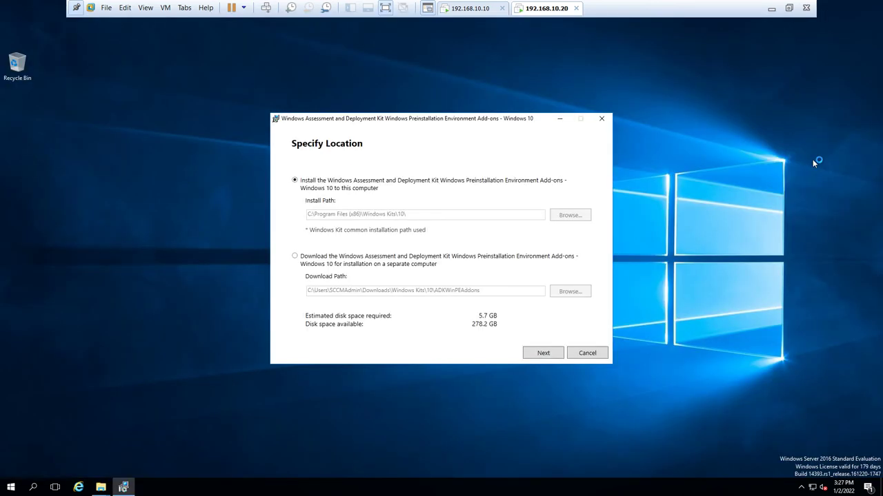
- Install the Windows PE add-ons to the default location, accepting the license, and close setup
{"action": "left_click", "coordinate": [544, 355]}
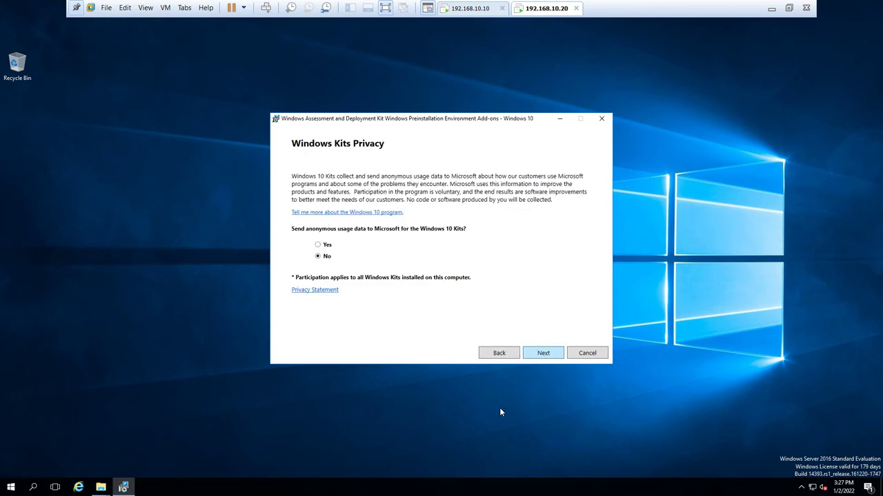
{"action": "left_click", "coordinate": [540, 355]}
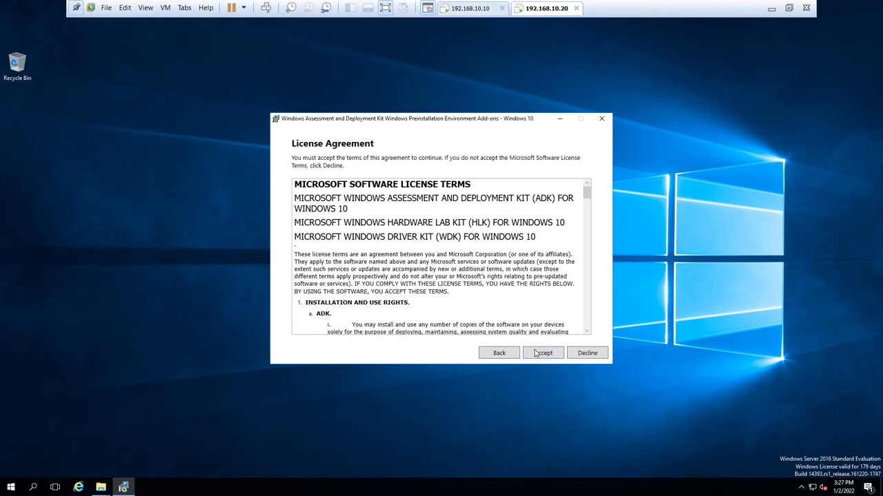
{"action": "left_click", "coordinate": [536, 355]}
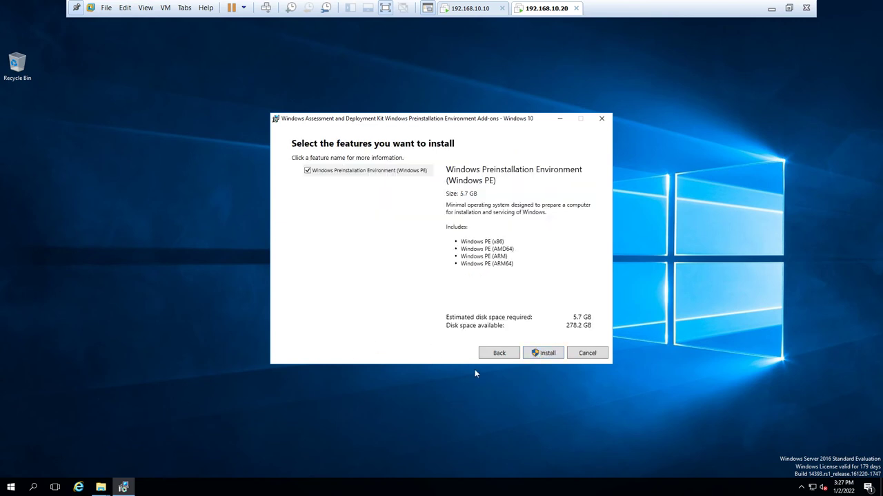
{"action": "left_click", "coordinate": [533, 355]}
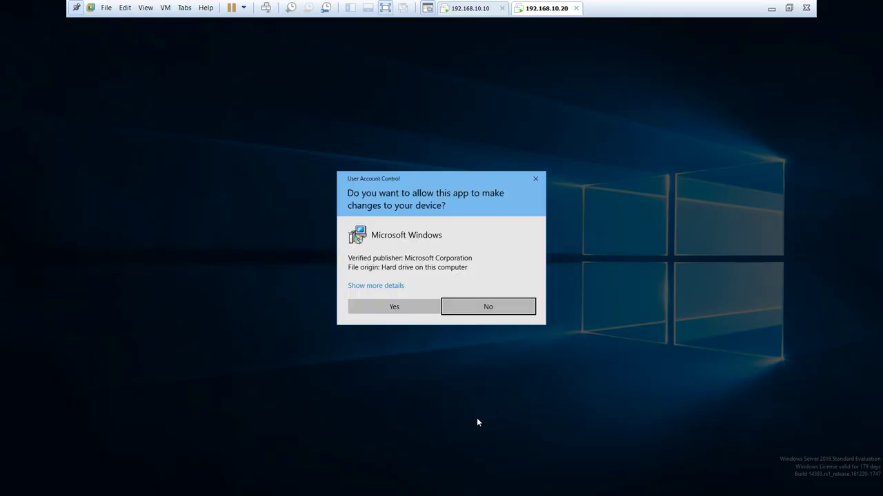
{"action": "left_click", "coordinate": [416, 311]}
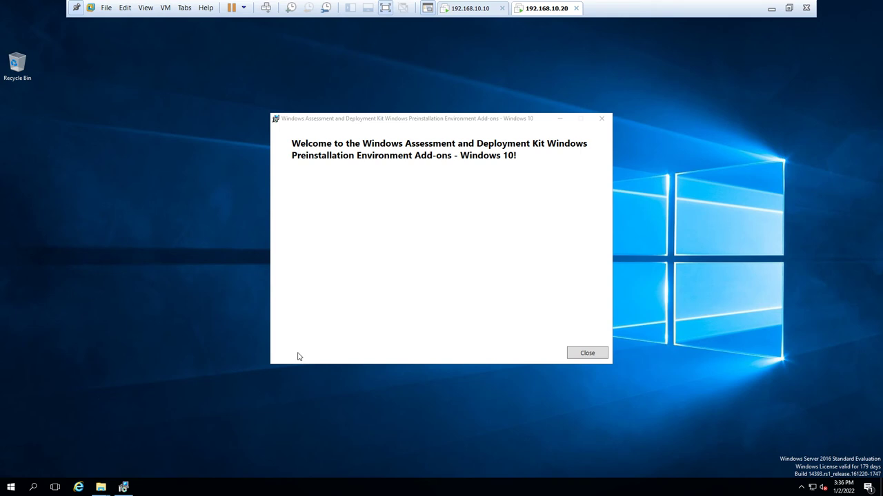
{"action": "left_click", "coordinate": [584, 354]}
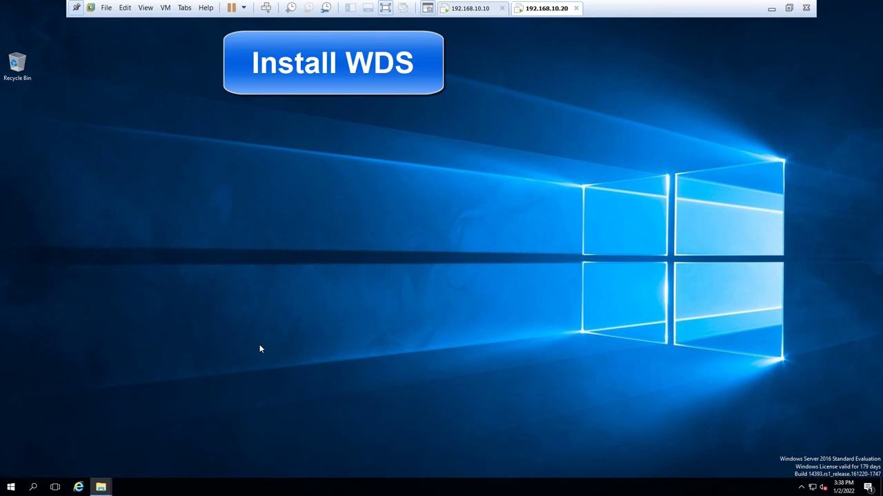
- Launch Server Manager and advance the Add Roles and Features wizard to Server Roles
{"action": "left_click", "coordinate": [11, 487]}
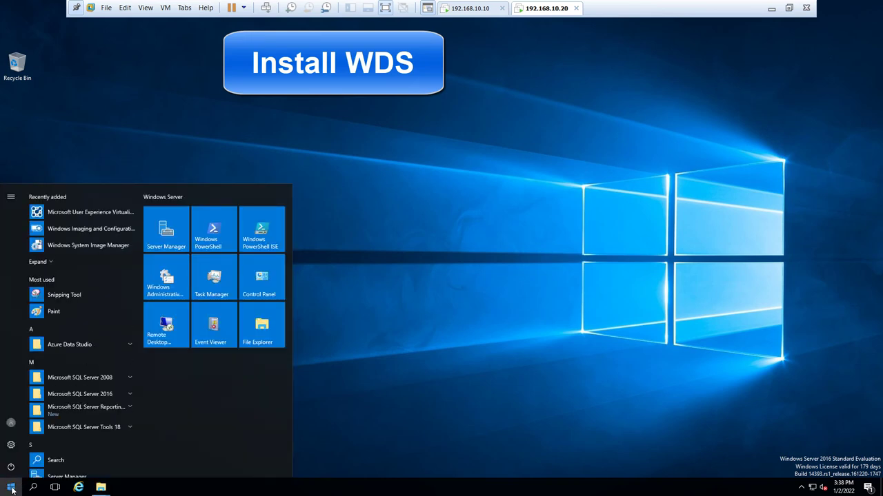
{"action": "left_click", "coordinate": [62, 476]}
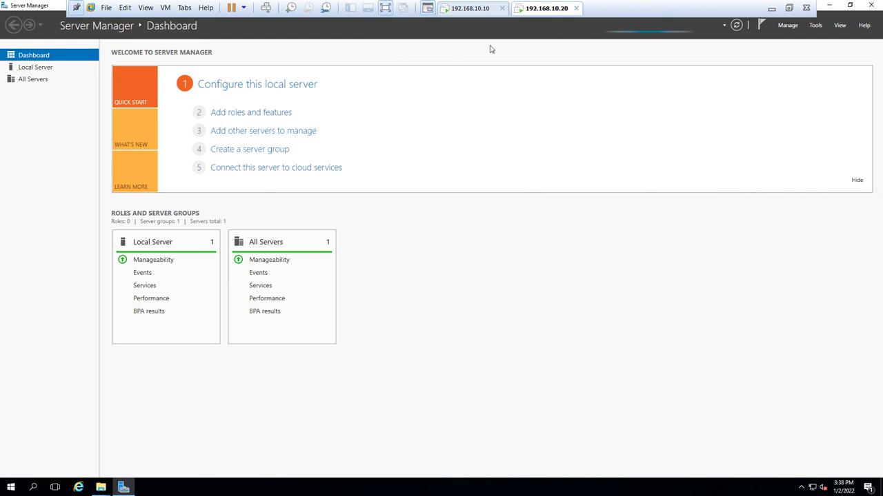
{"action": "left_click", "coordinate": [258, 115]}
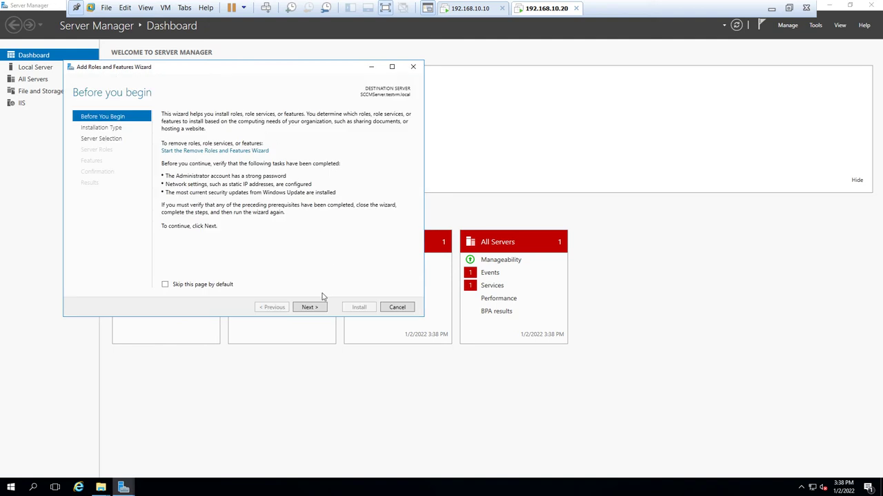
{"action": "left_click", "coordinate": [315, 309]}
{"action": "left_click", "coordinate": [315, 308]}
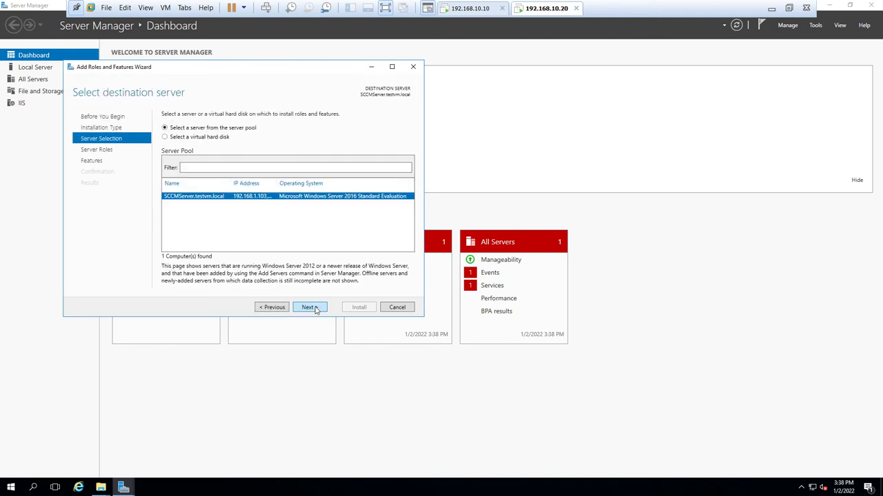
{"action": "left_click", "coordinate": [315, 308]}
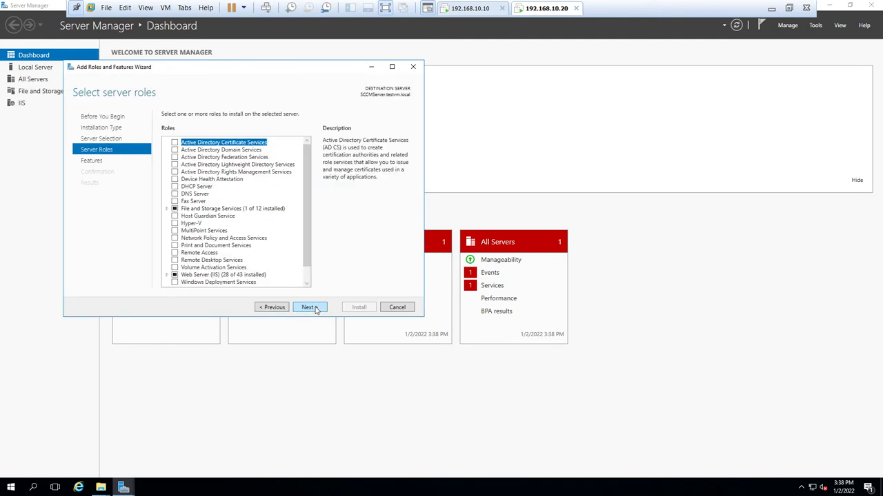
- Select Windows Deployment Services and its tools, keeping Deployment Server and Transport Server role services
{"action": "left_click", "coordinate": [196, 285]}
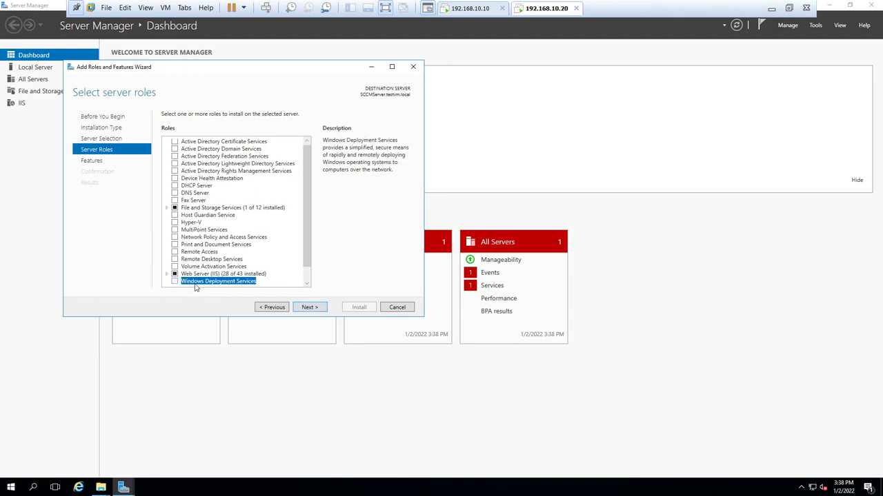
{"action": "left_click", "coordinate": [174, 282]}
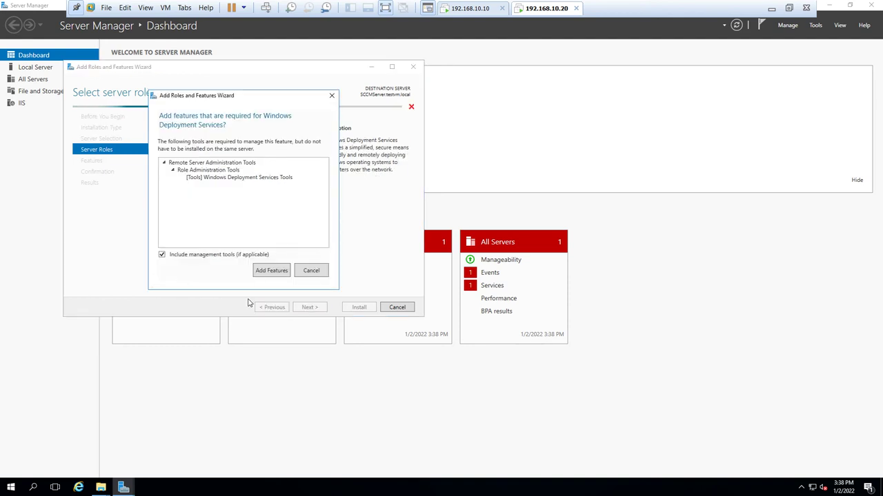
{"action": "left_click", "coordinate": [266, 271]}
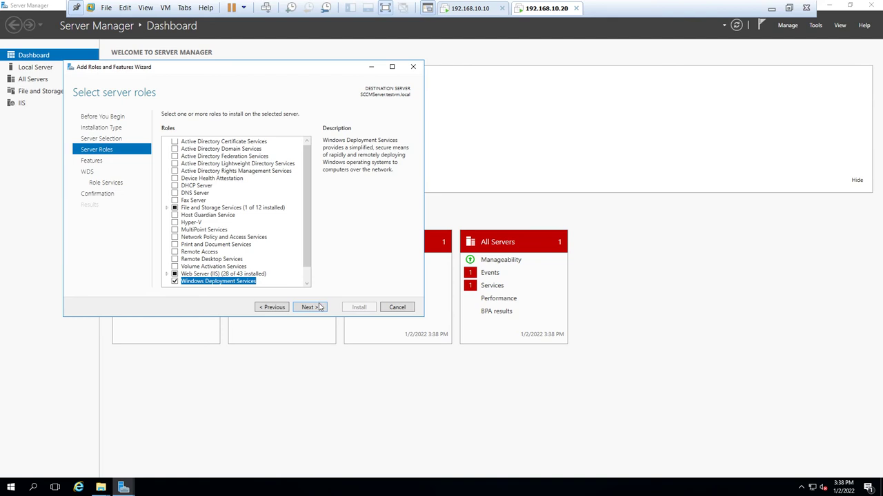
{"action": "left_click", "coordinate": [318, 308]}
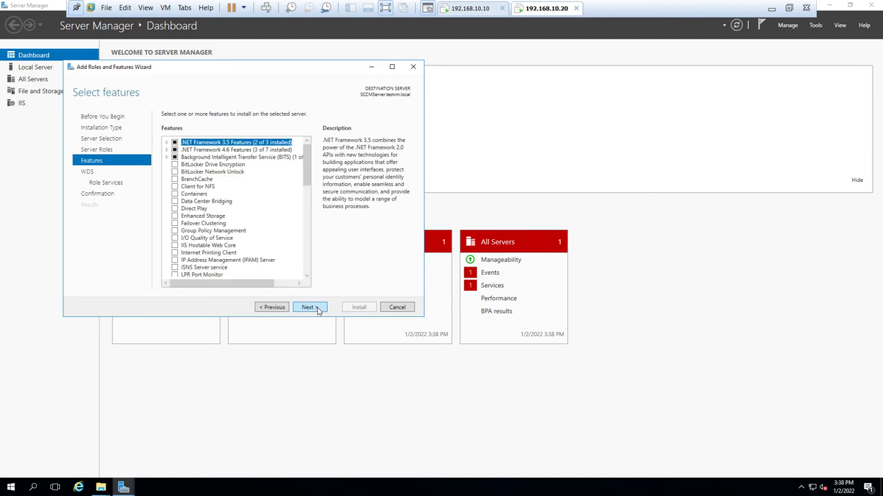
{"action": "left_click", "coordinate": [319, 308]}
{"action": "left_click", "coordinate": [318, 309]}
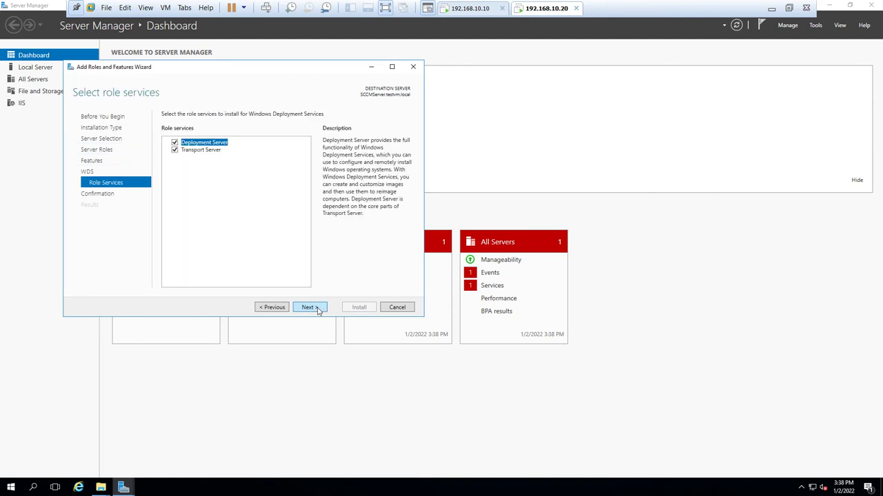
{"action": "left_click", "coordinate": [318, 310]}
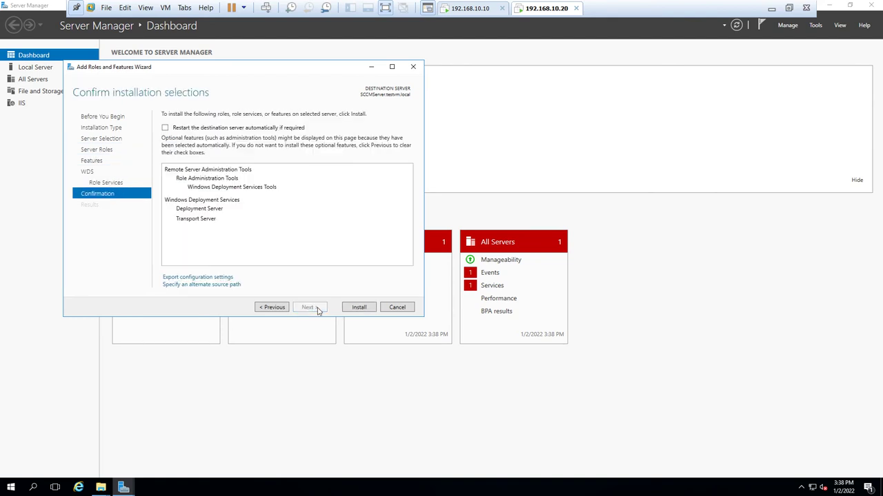
- Install Windows Deployment Services, close the wizard, and minimize Server Manager
{"action": "left_click", "coordinate": [358, 308]}
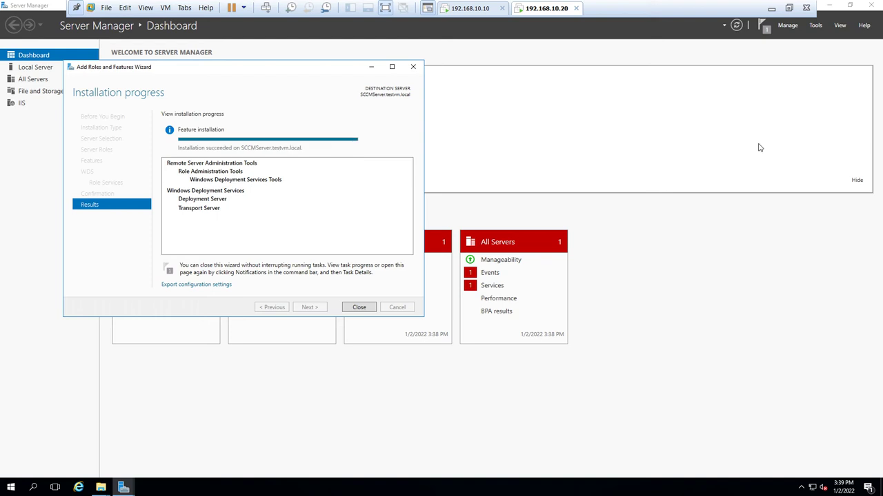
{"action": "left_click", "coordinate": [360, 308]}
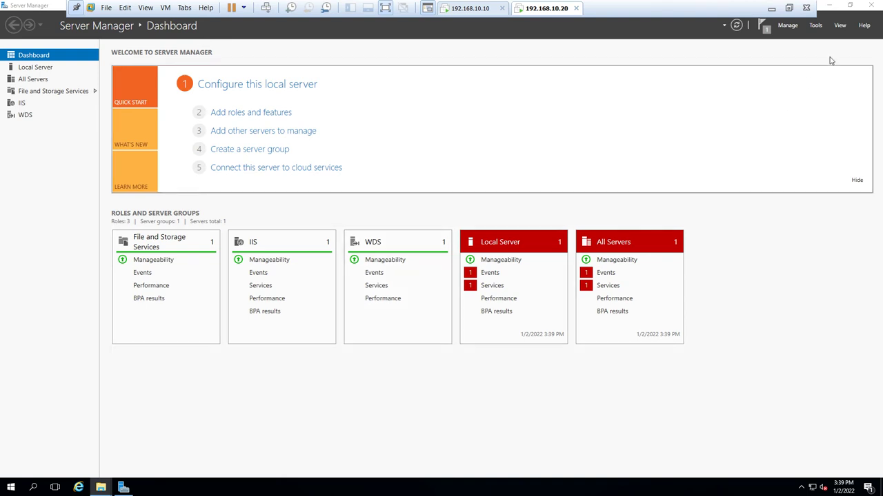
{"action": "left_click", "coordinate": [830, 7]}
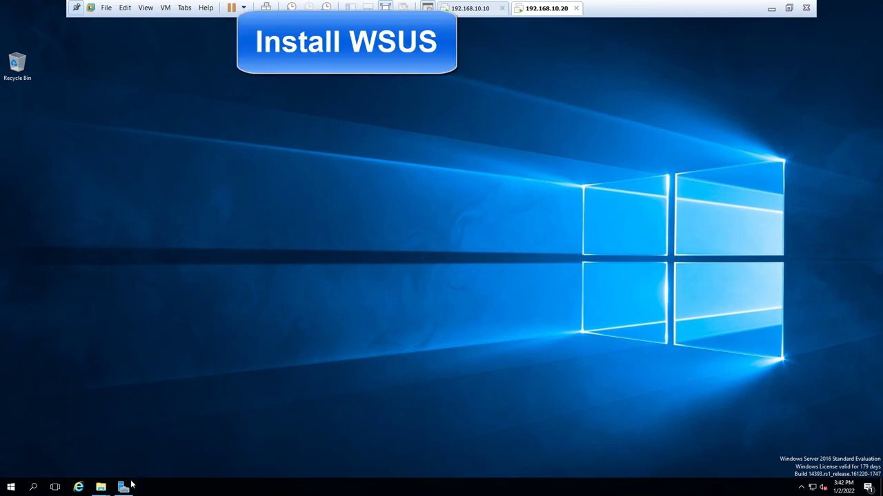
- Restore Server Manager and advance a new Add Roles and Features wizard to Server Roles
{"action": "left_click", "coordinate": [124, 486]}
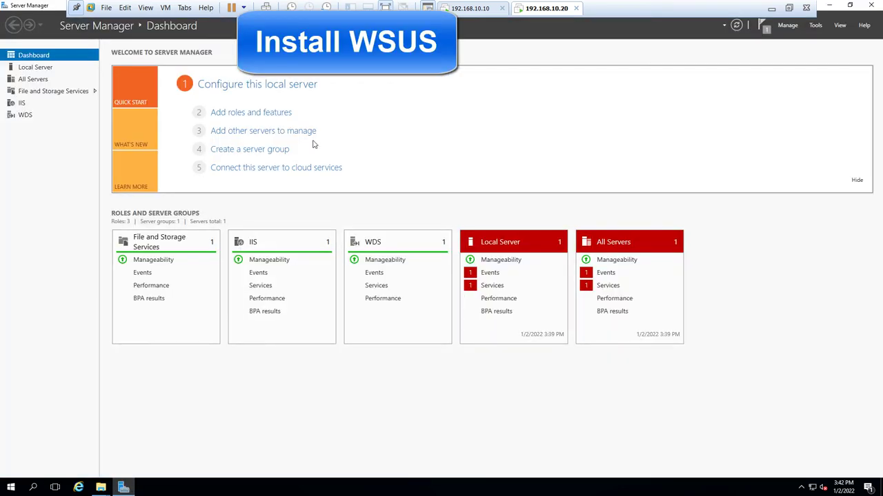
{"action": "left_click", "coordinate": [251, 112]}
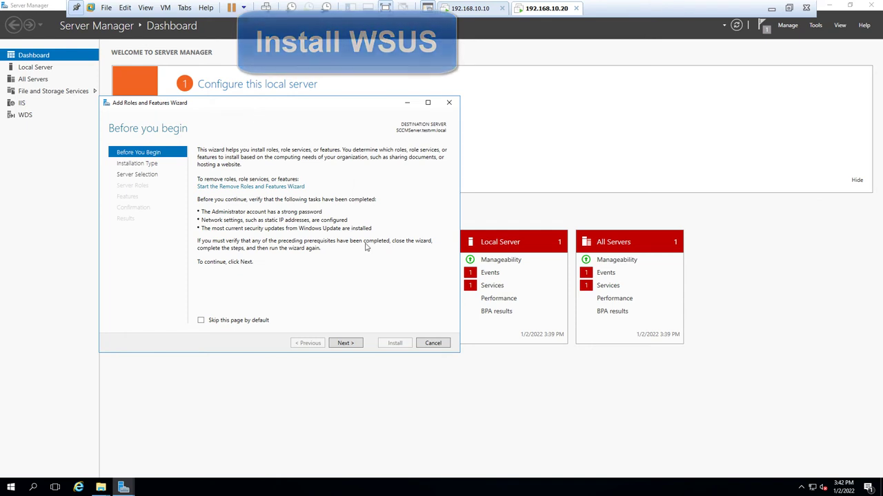
{"action": "left_click", "coordinate": [353, 345]}
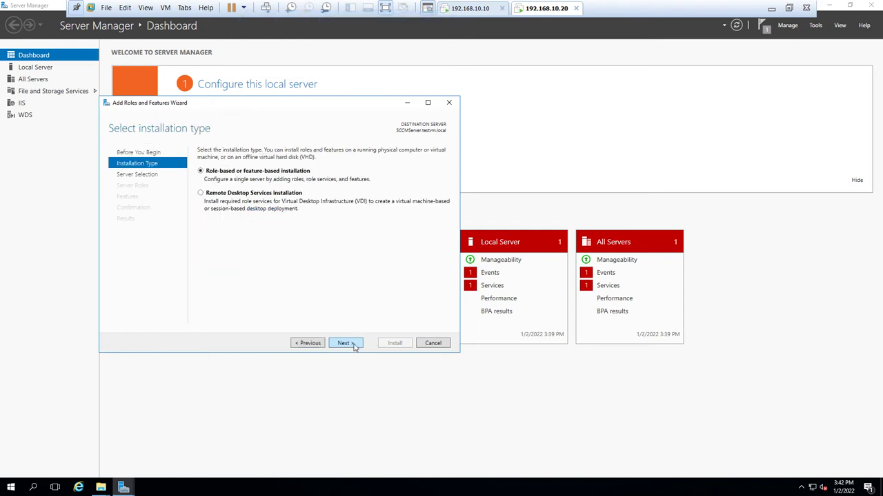
{"action": "left_click", "coordinate": [353, 345]}
{"action": "left_click", "coordinate": [353, 345]}
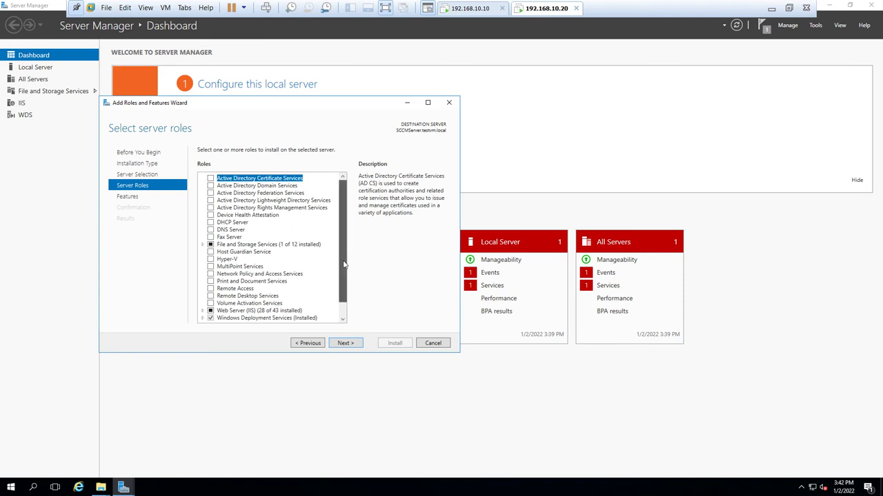
- Select Windows Server Update Services using SQL Server Connectivity instead of WID Connectivity
{"action": "scroll", "coordinate": [347, 283], "scroll_direction": "down", "scroll_amount": 1}
{"action": "left_click", "coordinate": [238, 318]}
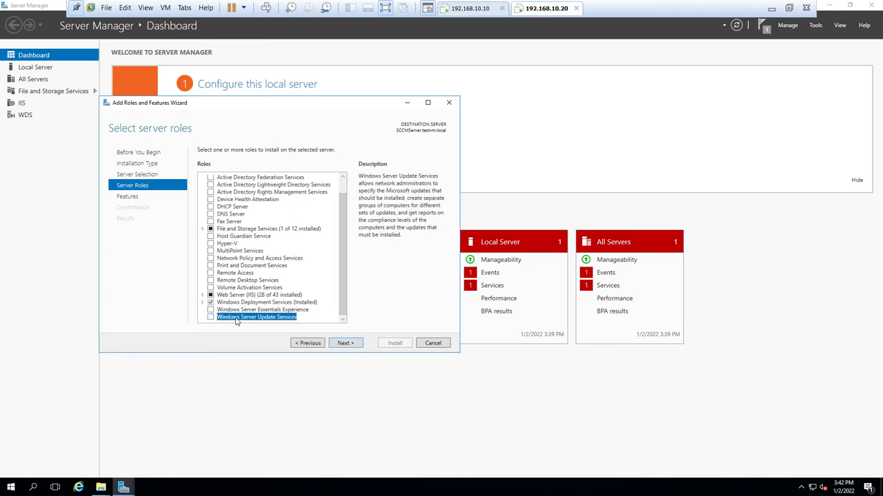
{"action": "left_click", "coordinate": [211, 319]}
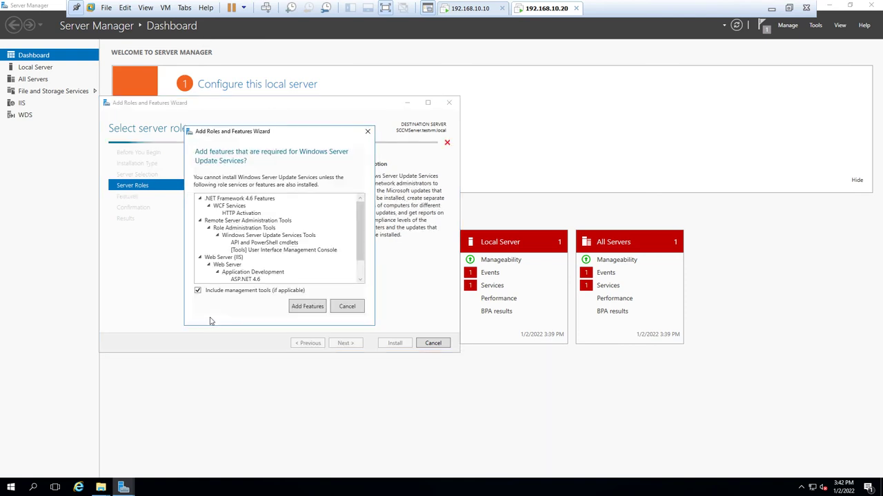
{"action": "left_click", "coordinate": [299, 309]}
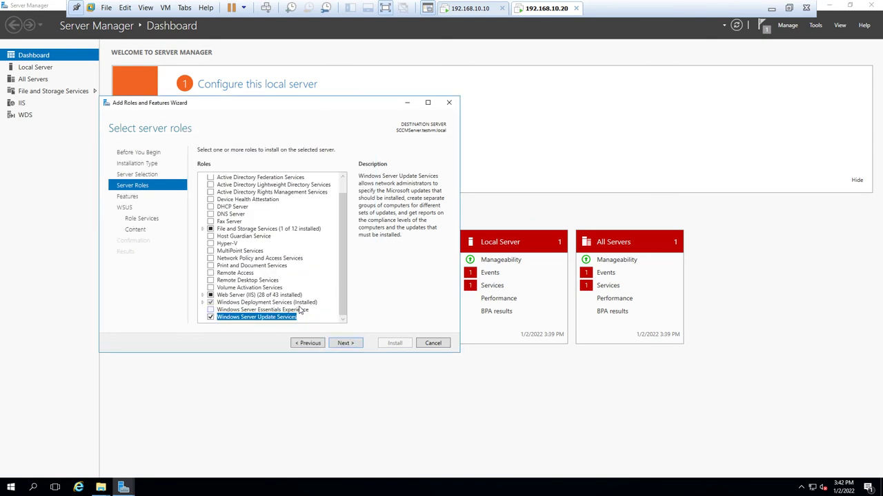
{"action": "left_click", "coordinate": [345, 343]}
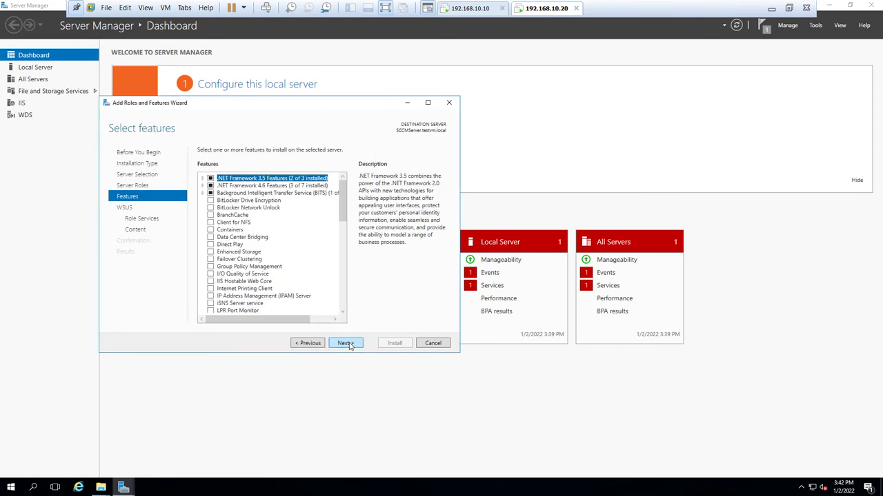
{"action": "left_click", "coordinate": [345, 344]}
{"action": "left_click", "coordinate": [346, 343]}
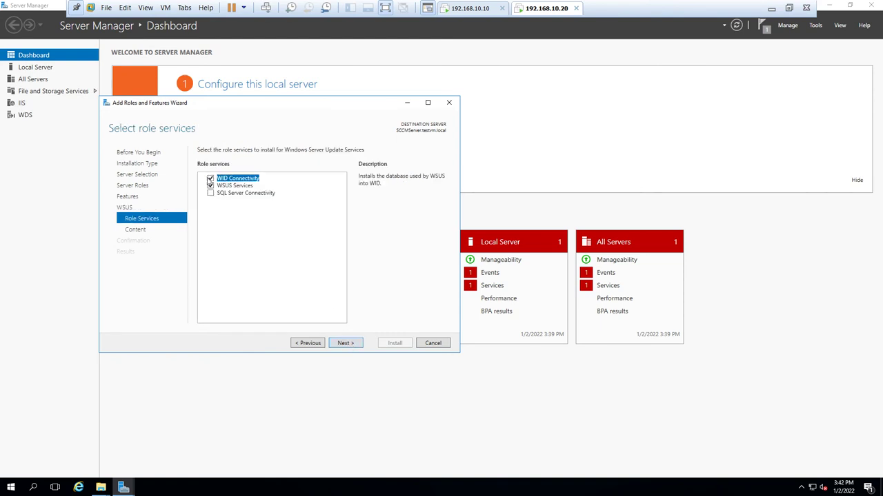
{"action": "left_click", "coordinate": [211, 179]}
{"action": "left_click", "coordinate": [210, 193]}
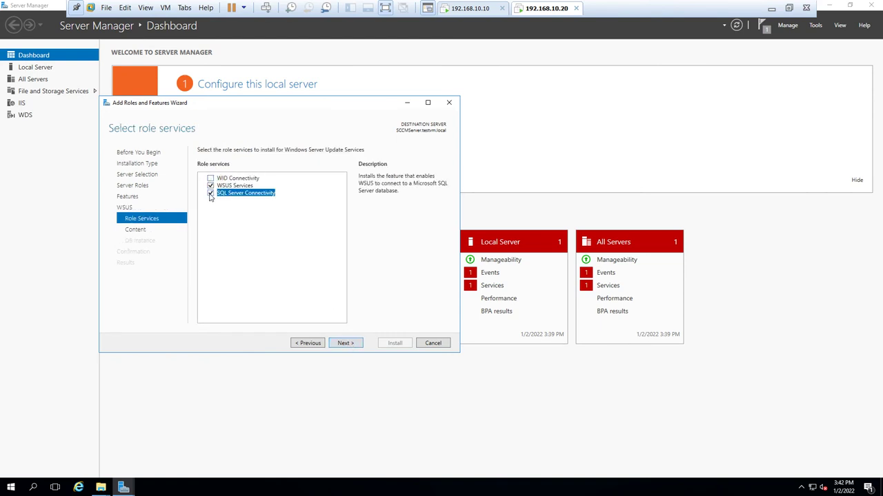
{"action": "left_click", "coordinate": [356, 345]}
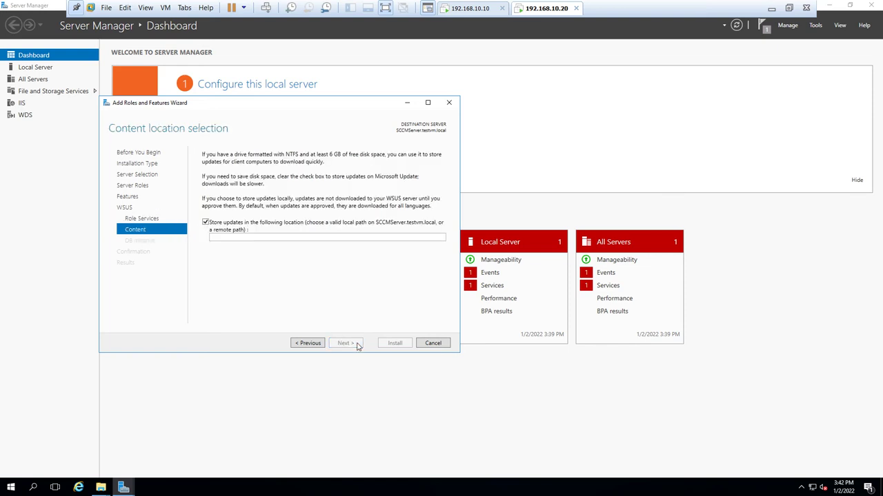
- Set the WSUS update content storage path to C:\WSUS
{"action": "left_click", "coordinate": [266, 237]}
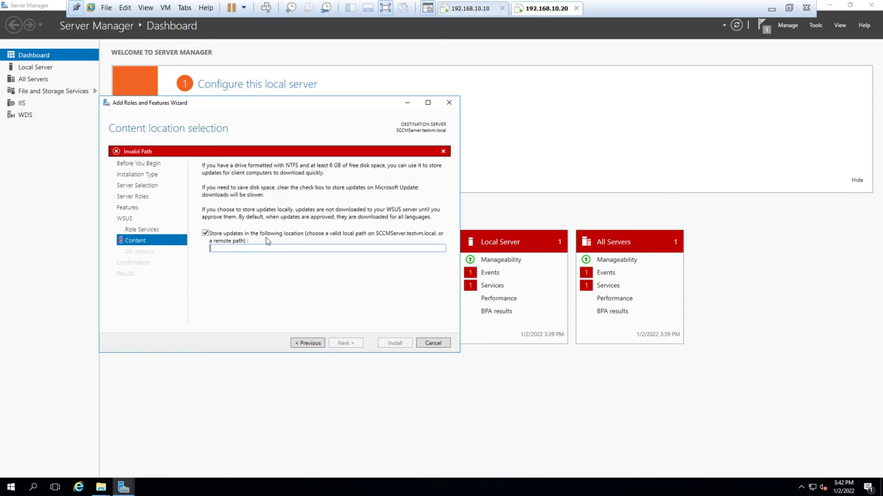
{"action": "type", "text": "C:\\"}
{"action": "key", "text": "BackSpace"}
{"action": "key", "text": "BackSpace"}
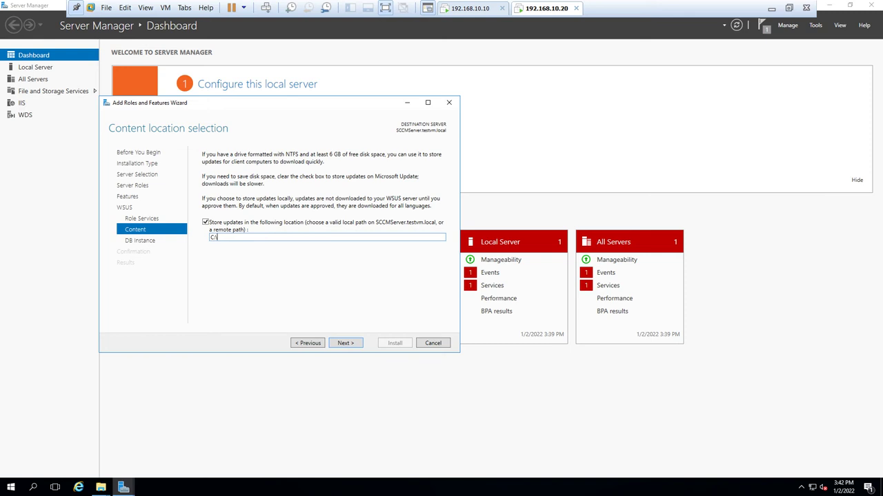
{"action": "type", "text": ":\\WSUS"}
{"action": "left_click", "coordinate": [346, 343]}
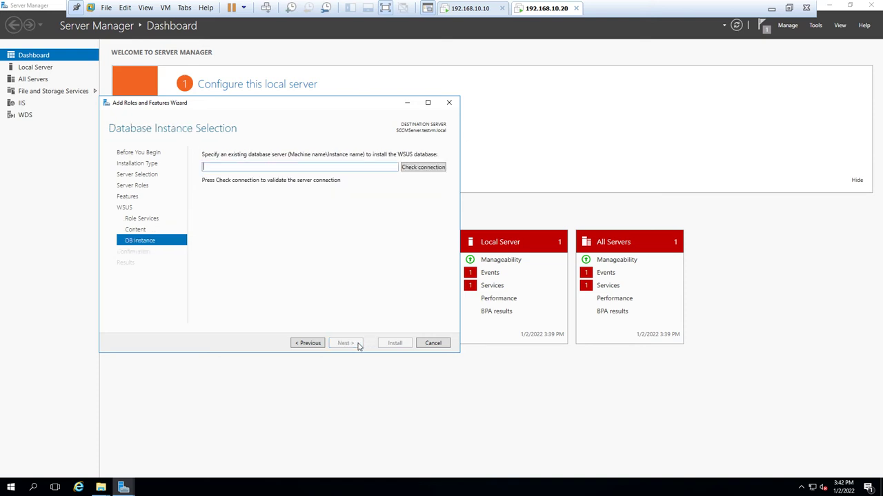
- Enter SCCMServer as the WSUS database server, verify the connection, and continue to confirmation
{"action": "type", "text": "SCCMServer"}
{"action": "left_click", "coordinate": [414, 169]}
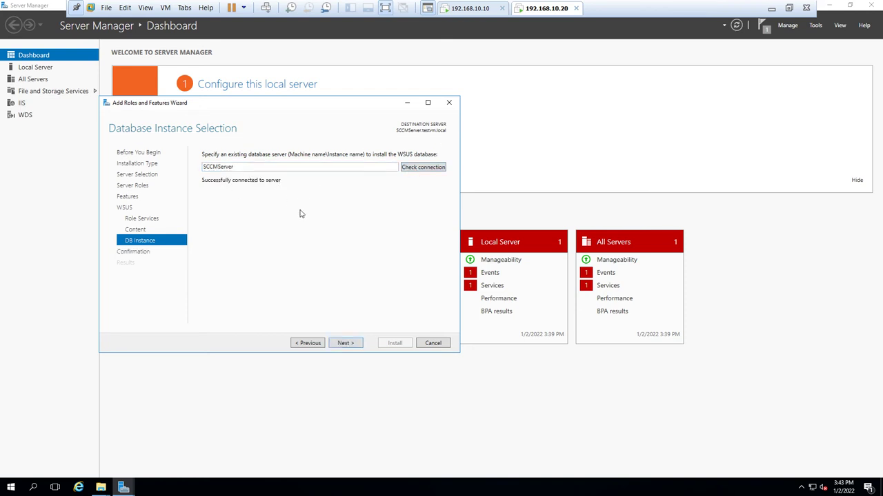
{"action": "left_click", "coordinate": [352, 342]}
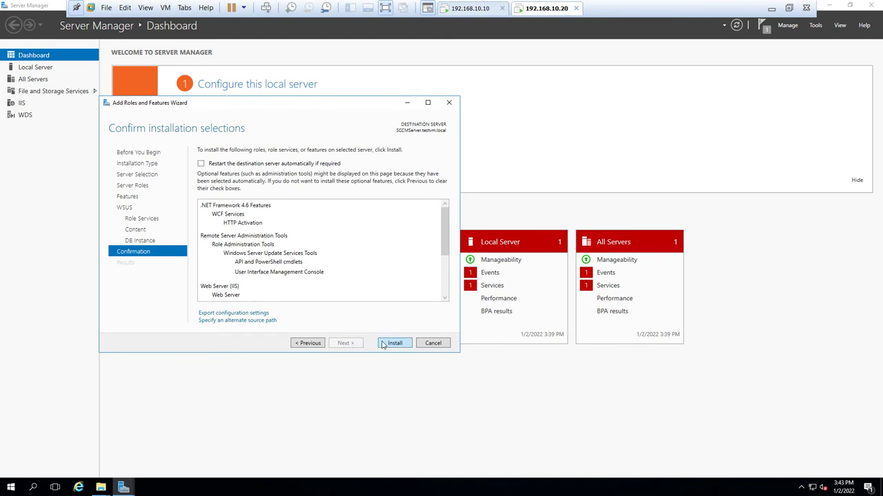
- Install Windows Server Update Services and close the wizard after it succeeds
{"action": "left_click", "coordinate": [382, 345]}
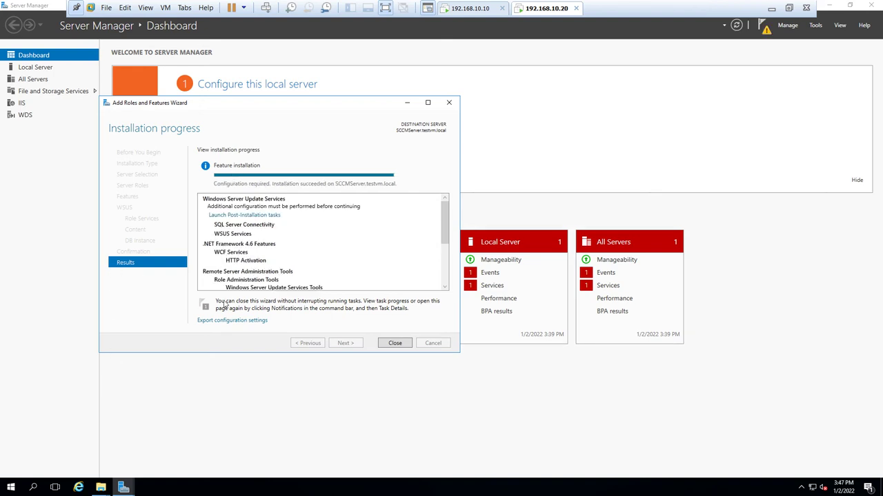
{"action": "left_click", "coordinate": [393, 344]}
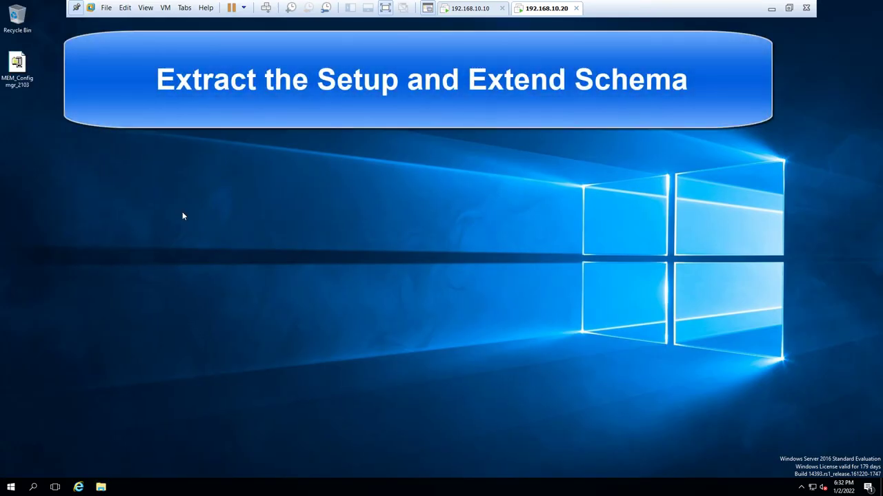
- Create a desktop folder named Setup 2103 and launch the MEM_Configmgr_2103 self-extractor
{"action": "right_click", "coordinate": [182, 214]}
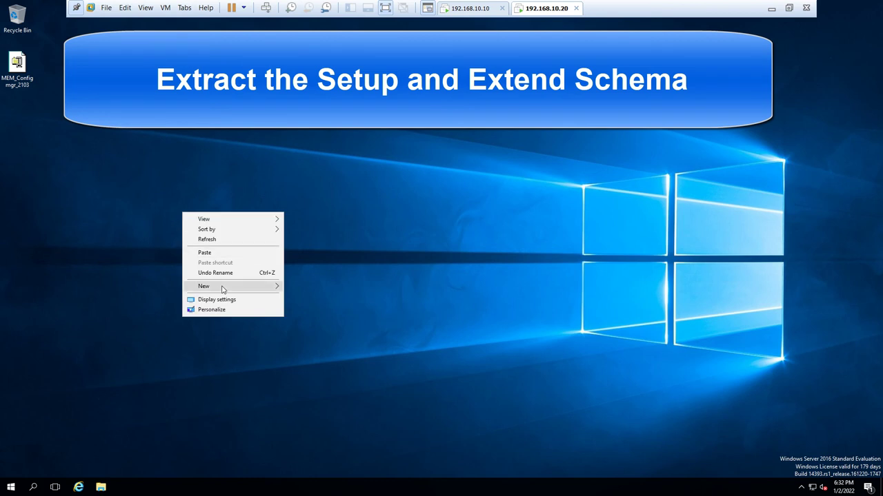
{"action": "left_click", "coordinate": [296, 287]}
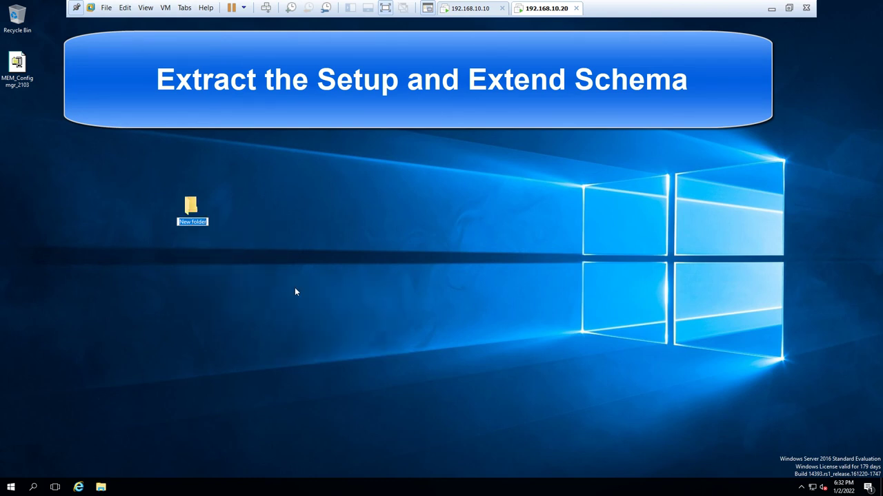
{"action": "type", "text": "Setup"}
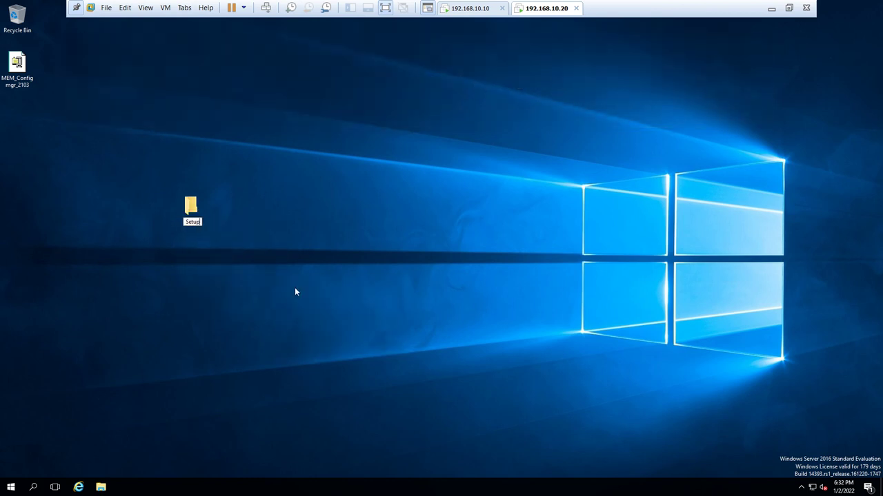
{"action": "type", "text": " 2103"}
{"action": "key", "text": "Return"}
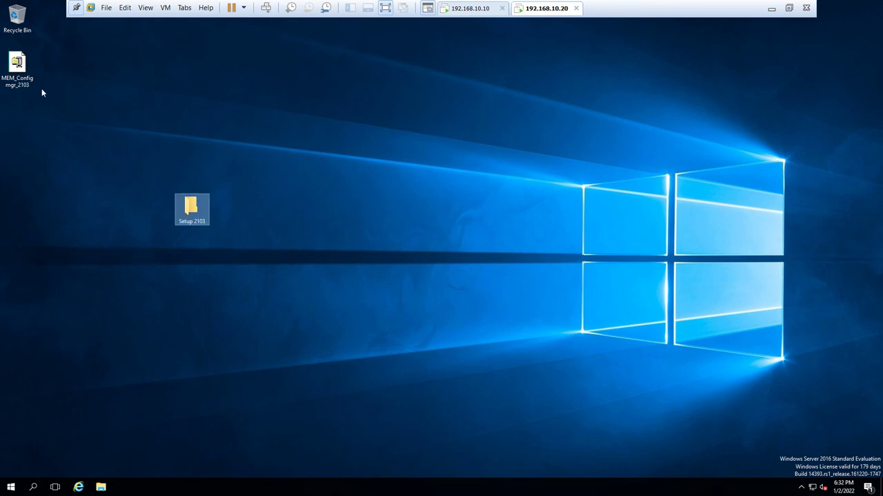
{"action": "double_click", "coordinate": [27, 69]}
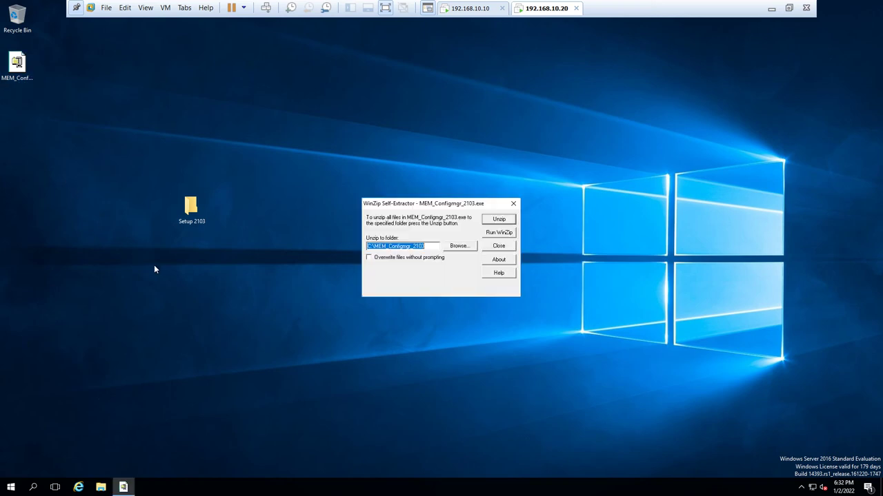
- Unzip the 3989 MEM_Configmgr_2103 files into the Desktop\Setup 2103 folder
{"action": "left_click", "coordinate": [459, 246]}
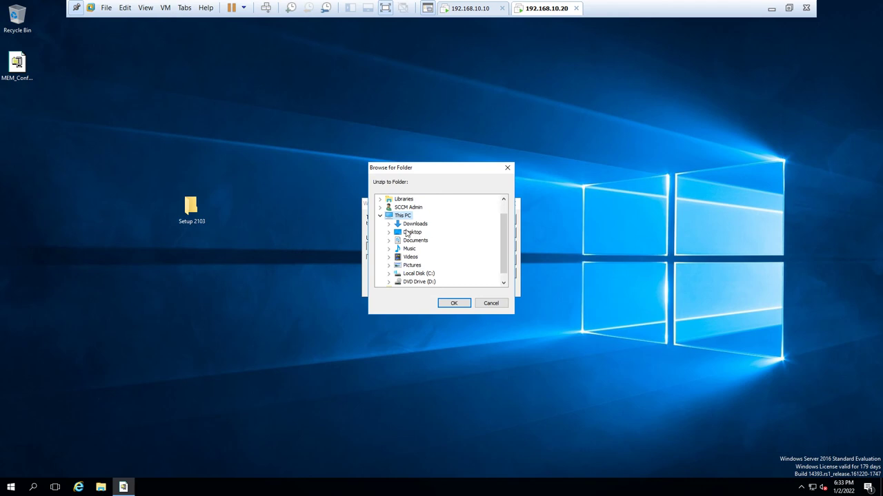
{"action": "left_click", "coordinate": [407, 234]}
{"action": "left_click", "coordinate": [388, 232]}
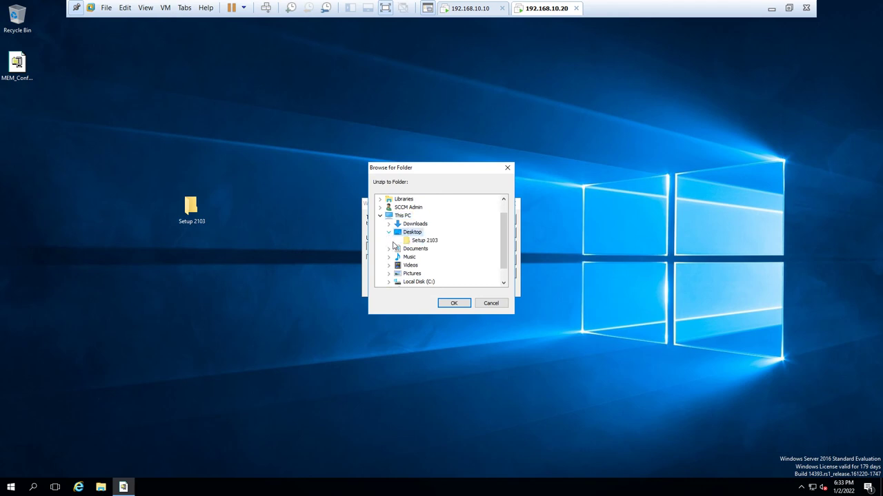
{"action": "left_click", "coordinate": [423, 241]}
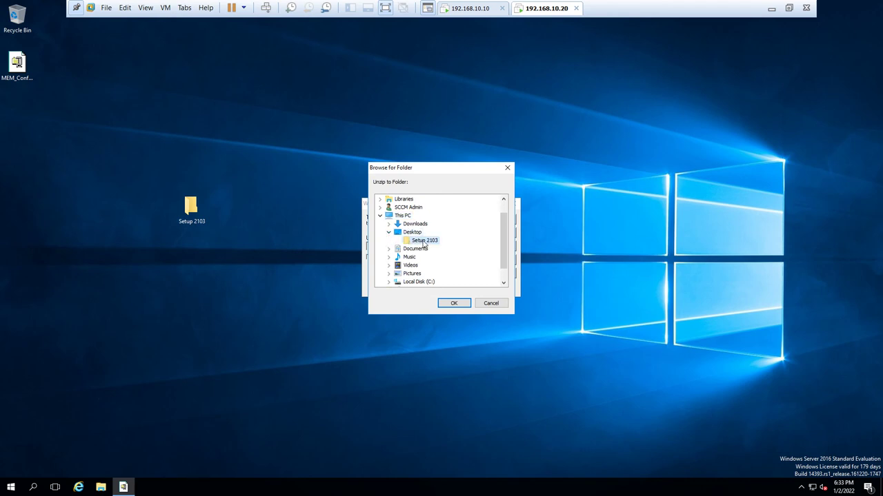
{"action": "left_click", "coordinate": [467, 302]}
{"action": "left_click", "coordinate": [496, 220]}
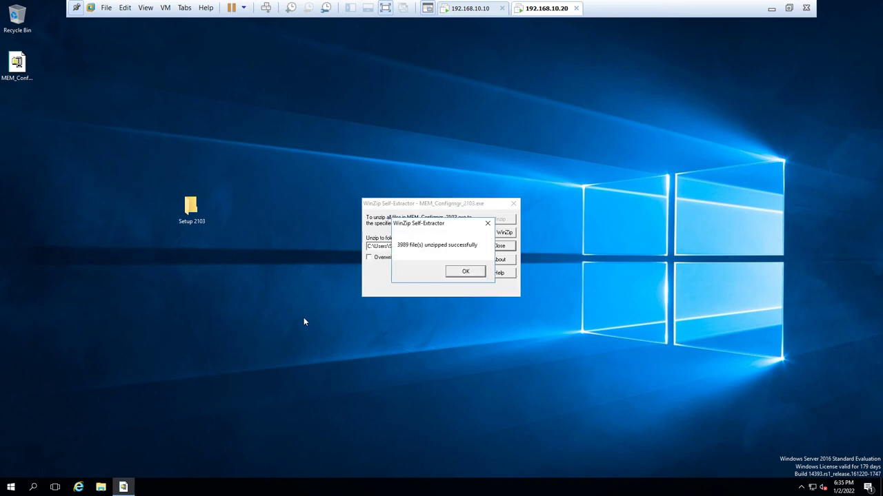
{"action": "left_click", "coordinate": [457, 275]}
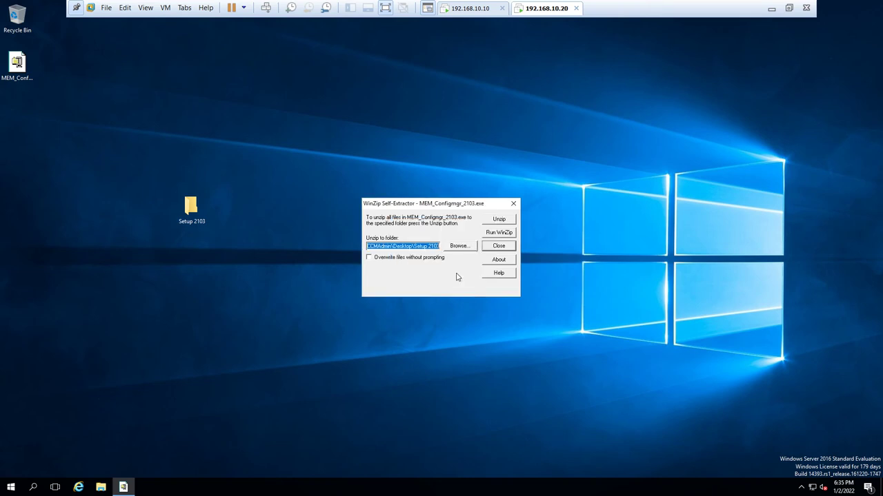
- Close the self-extractor and open the Setup 2103 folder
{"action": "left_click", "coordinate": [513, 203]}
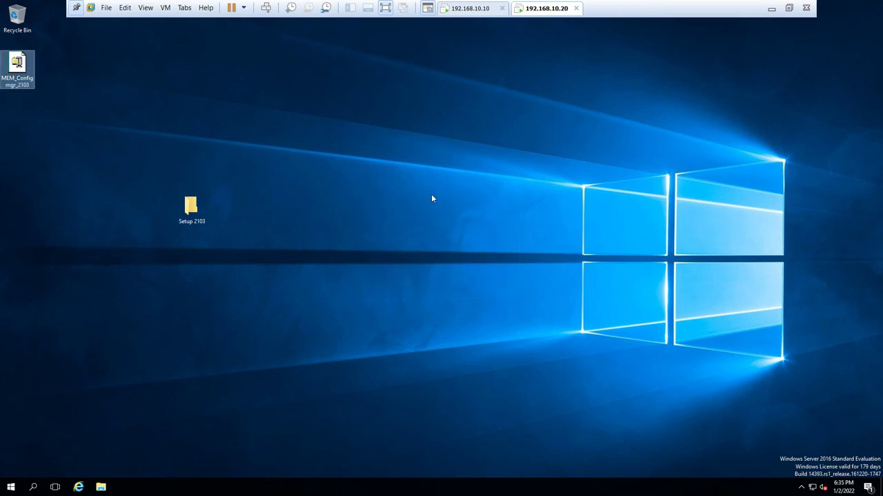
{"action": "left_click", "coordinate": [191, 208]}
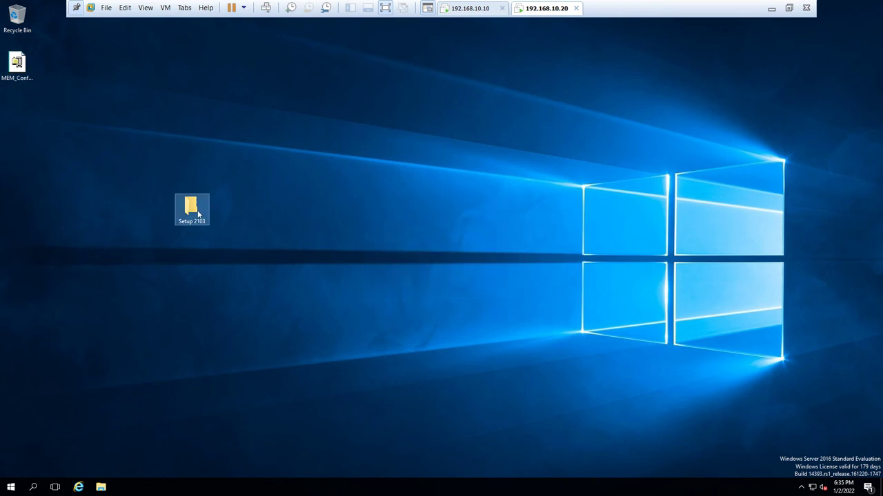
{"action": "double_click", "coordinate": [193, 211]}
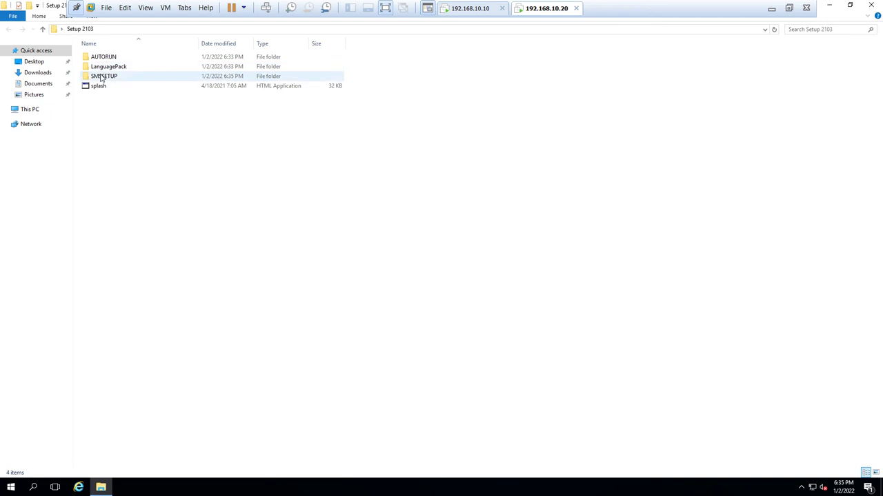
- Run extadsch from SMSSETUP\BIN\X64 with administrator approval, then close the X64 folder window
{"action": "double_click", "coordinate": [103, 76]}
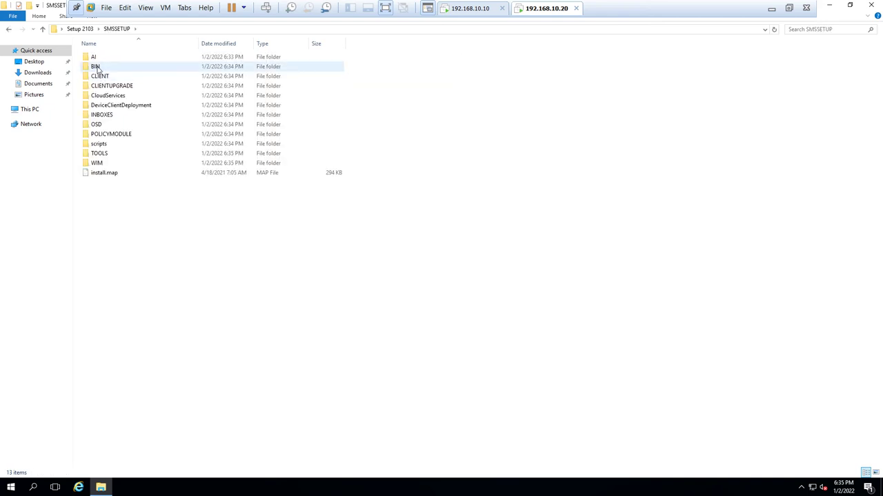
{"action": "double_click", "coordinate": [96, 67]}
{"action": "double_click", "coordinate": [97, 66]}
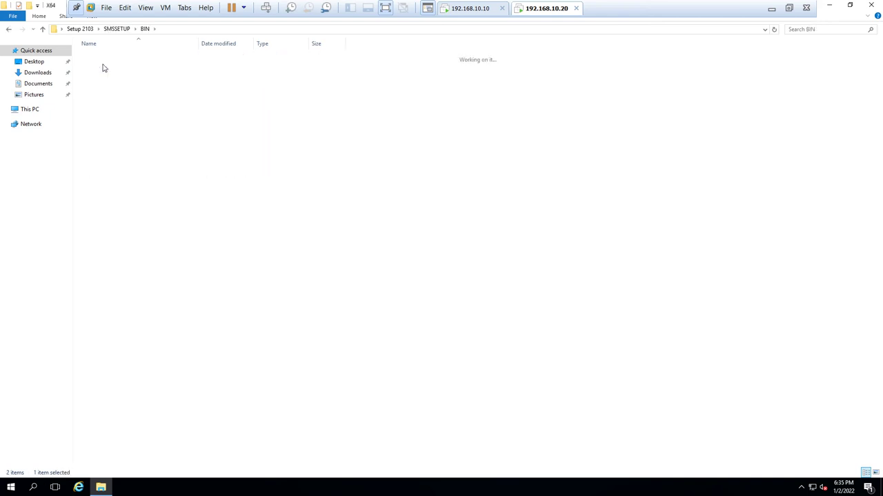
{"action": "type", "text": "e"}
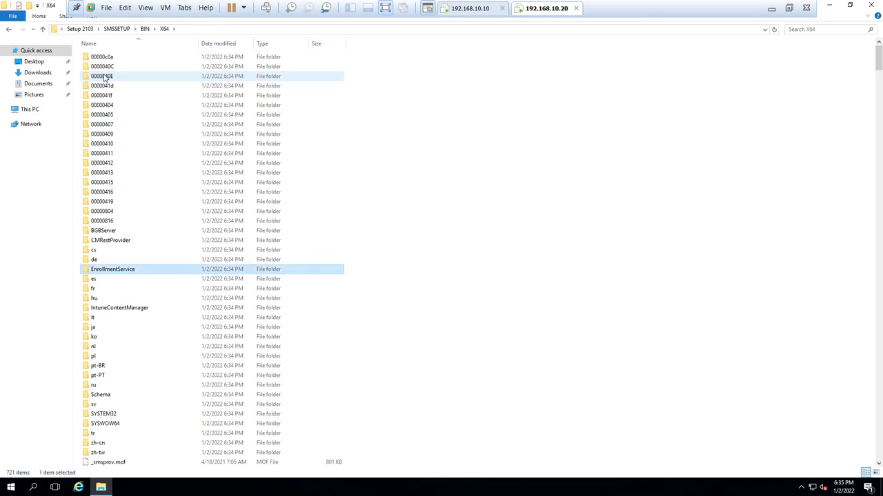
{"action": "type", "text": "ext"}
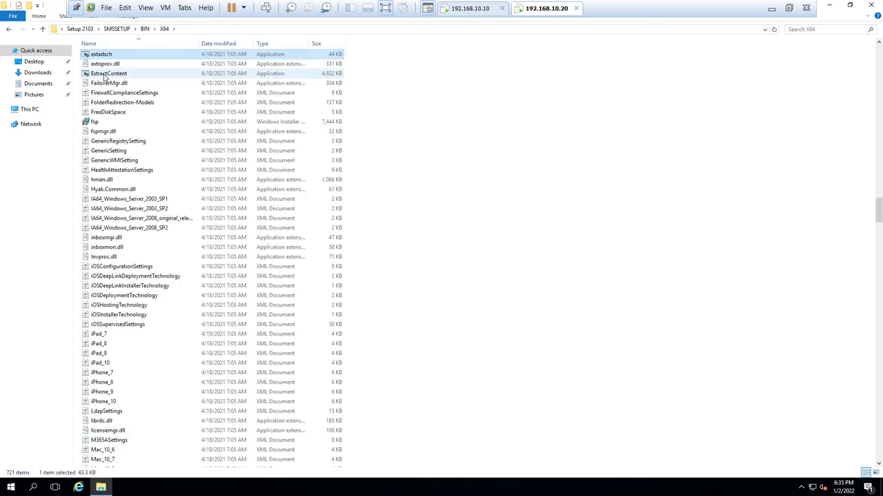
{"action": "double_click", "coordinate": [102, 55]}
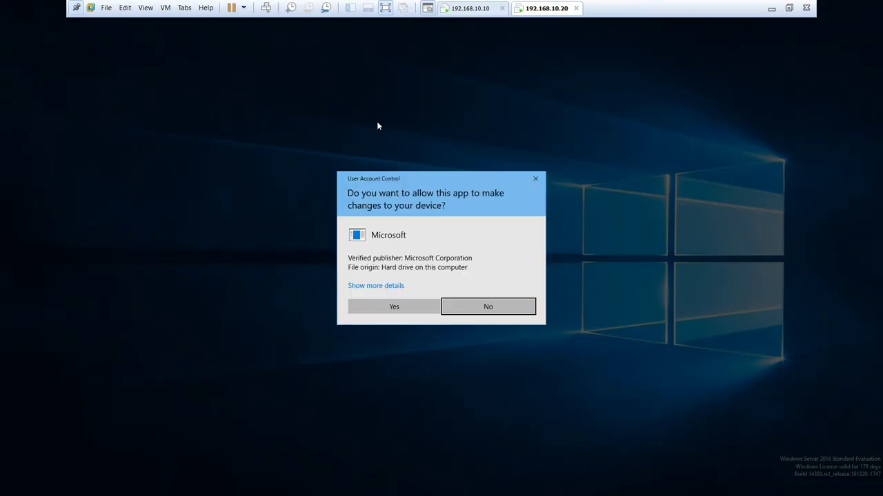
{"action": "left_click", "coordinate": [410, 299]}
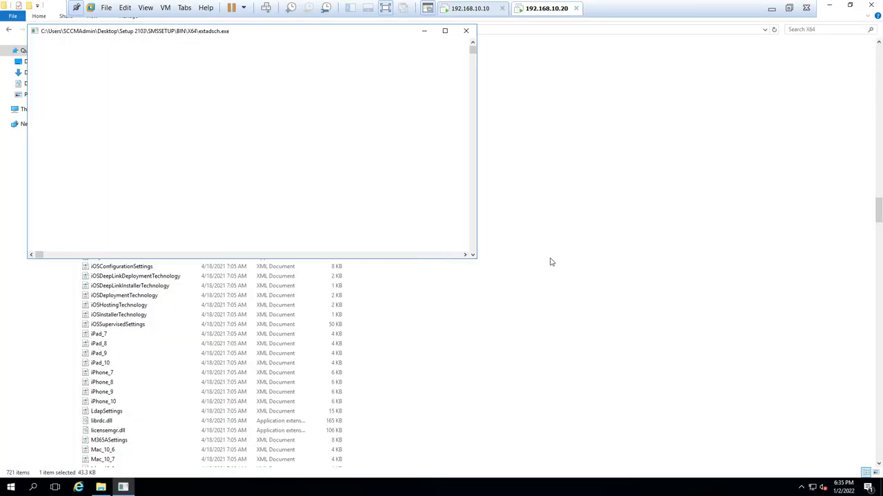
{"action": "left_click", "coordinate": [864, 7]}
{"action": "left_click", "coordinate": [457, 173]}
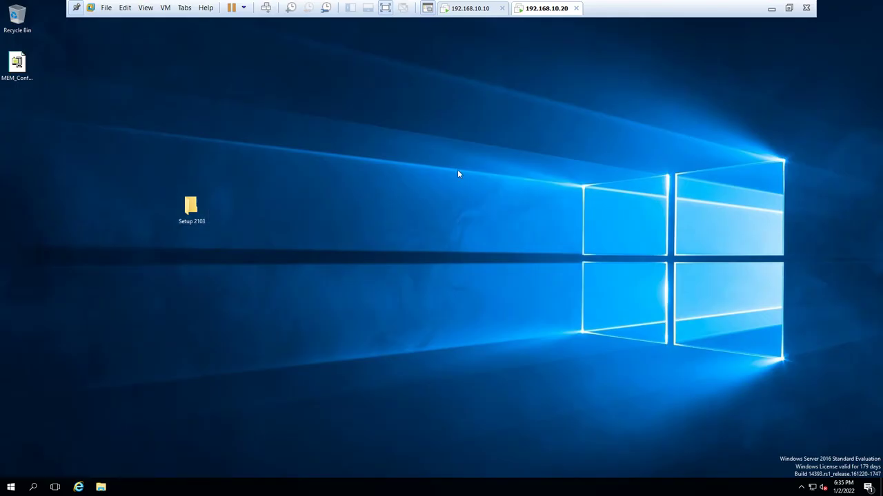
- Open C:\ExtADSch.txt, highlight the schema-extended success line, then close Notepad and Explorer
{"action": "key", "text": "super+e"}
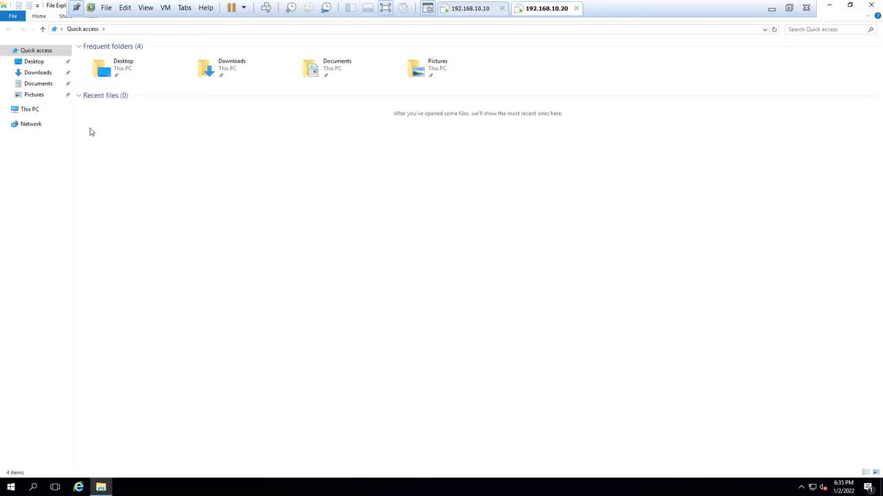
{"action": "left_click", "coordinate": [31, 111]}
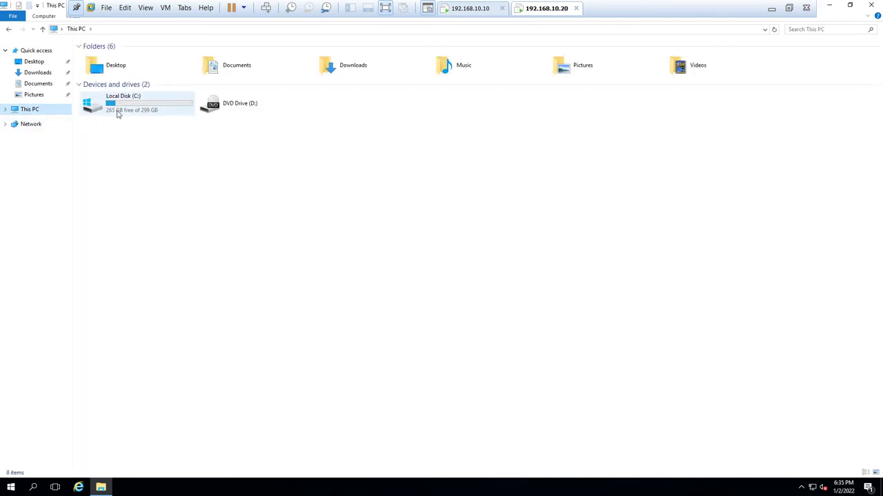
{"action": "double_click", "coordinate": [117, 115]}
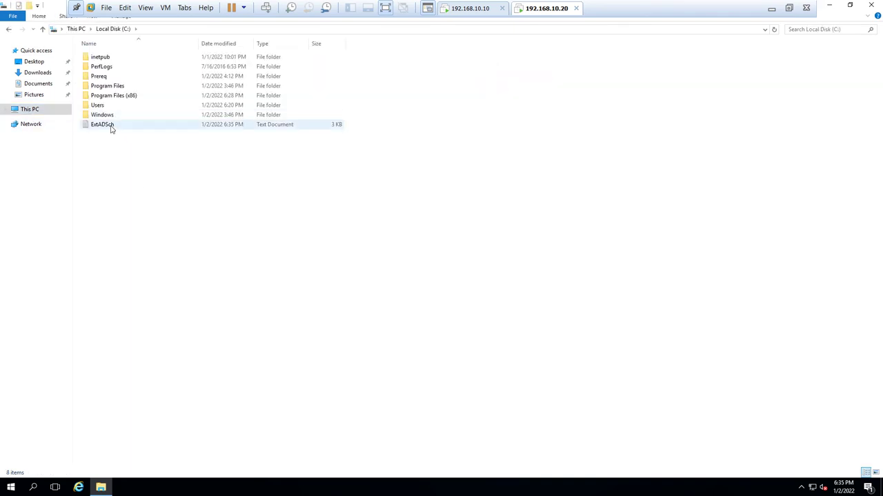
{"action": "double_click", "coordinate": [111, 127]}
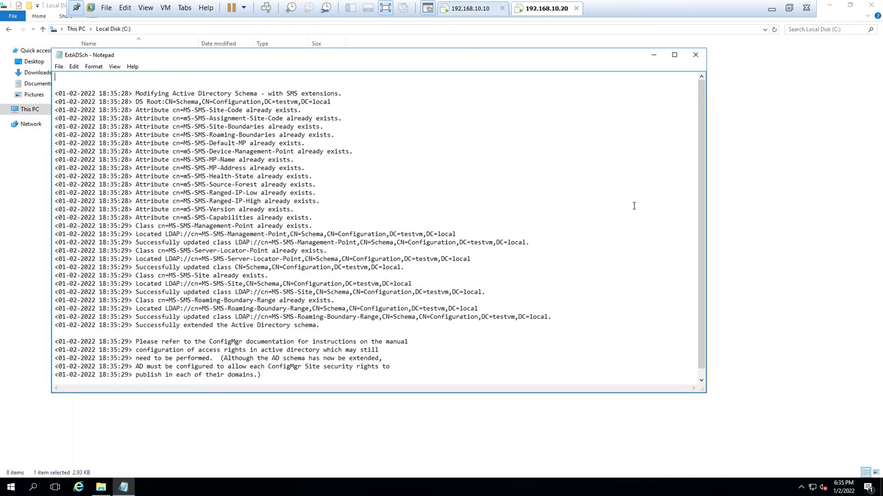
{"action": "left_click_drag", "start_coordinate": [702, 162], "coordinate": [704, 277]}
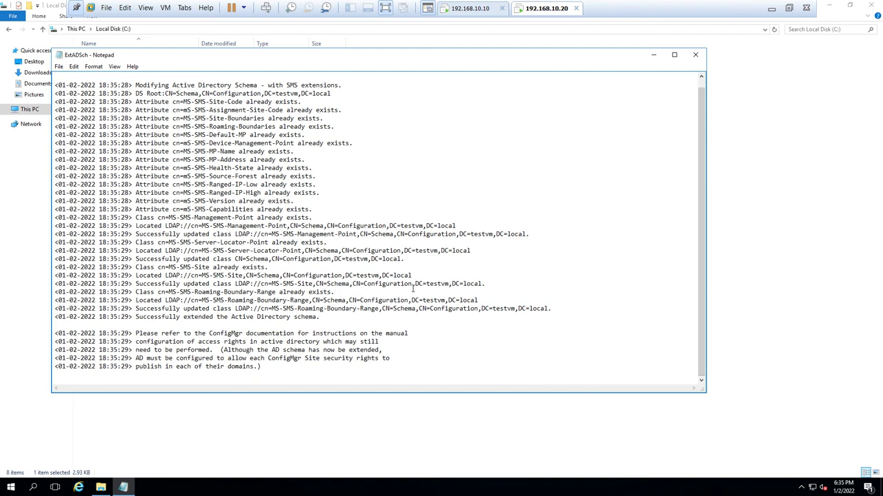
{"action": "left_click_drag", "start_coordinate": [330, 318], "coordinate": [43, 323]}
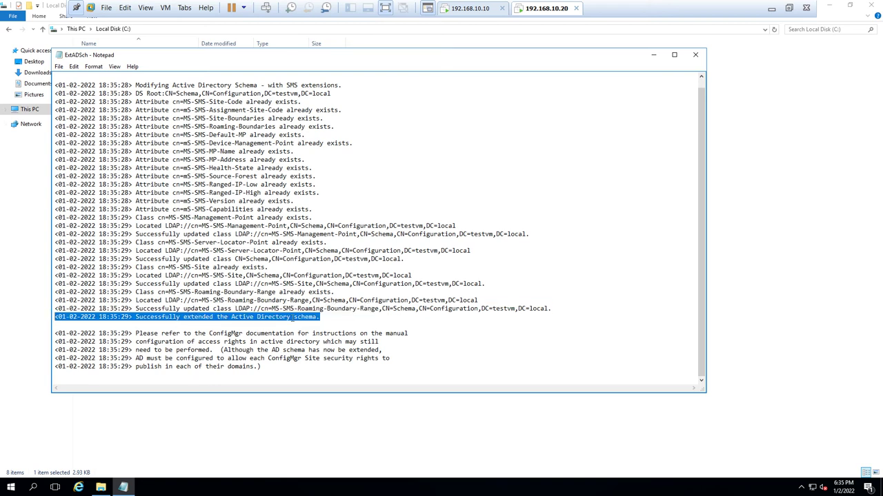
{"action": "left_click", "coordinate": [695, 55]}
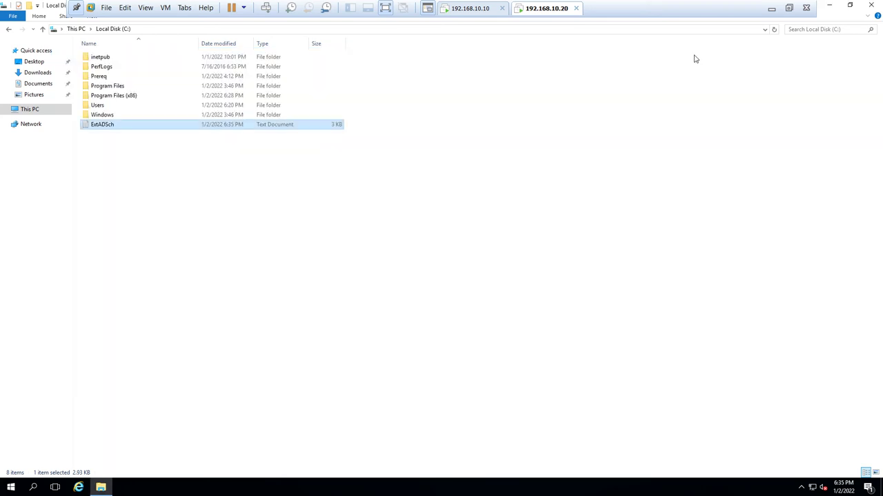
{"action": "left_click", "coordinate": [870, 5]}
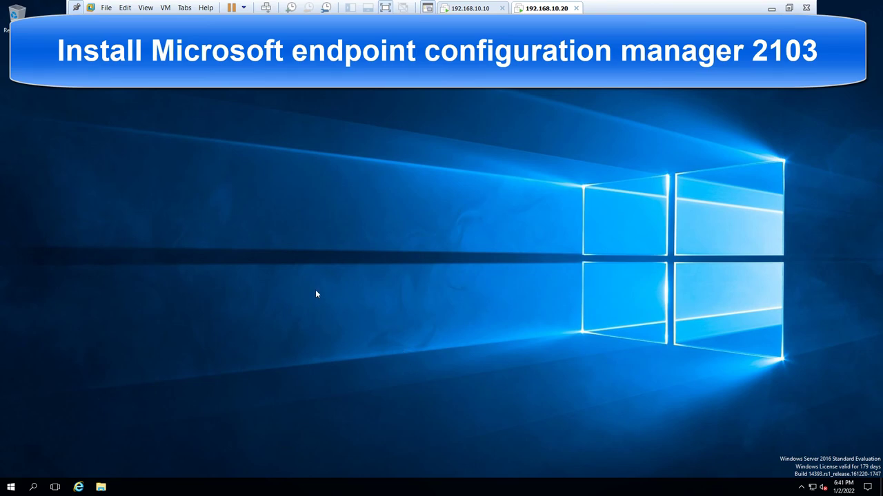
- Create a new folder named 'SCCM Prereq' on Local Disk (C:) and close Explorer
{"action": "key", "text": "super+e"}
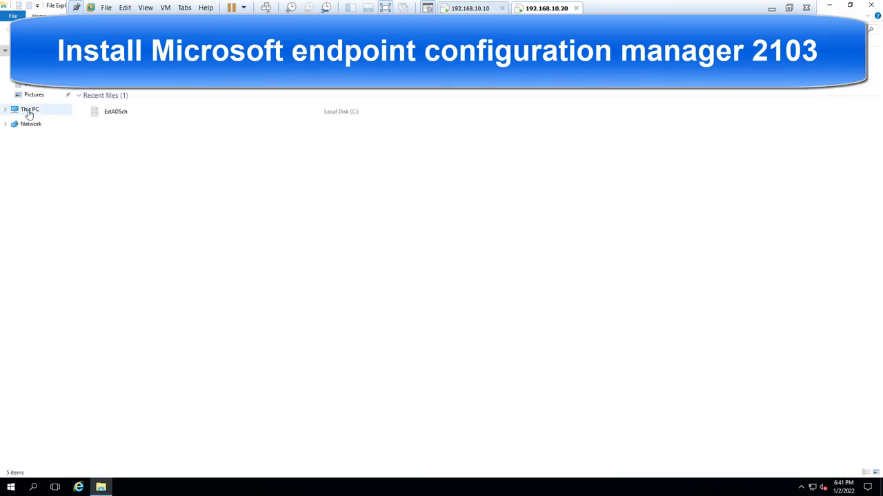
{"action": "left_click", "coordinate": [30, 112]}
{"action": "double_click", "coordinate": [138, 114]}
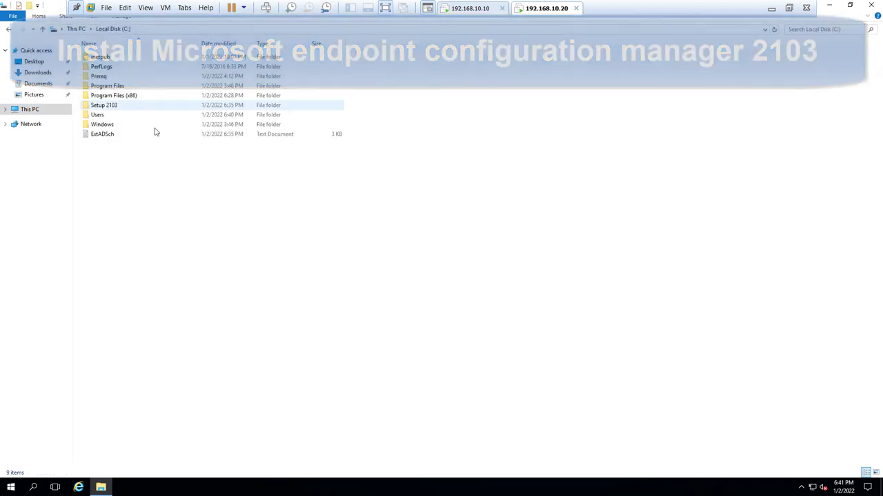
{"action": "right_click", "coordinate": [118, 218]}
{"action": "mouse_move", "coordinate": [191, 305]}
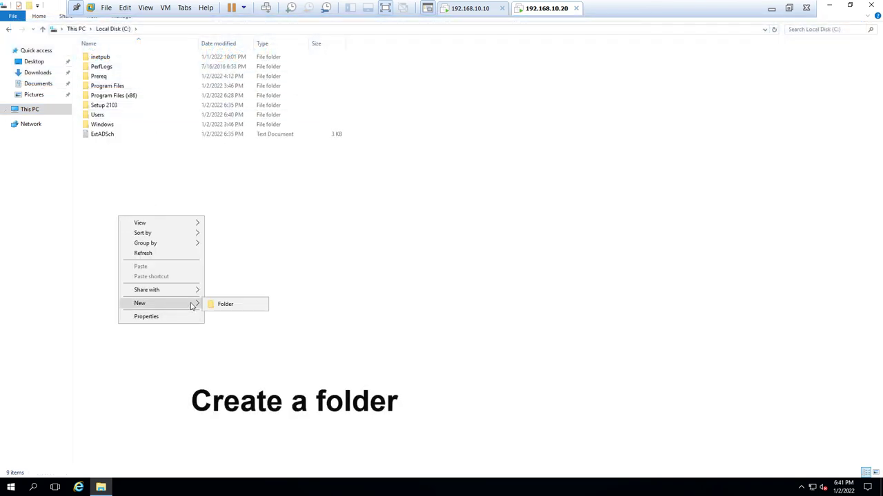
{"action": "left_click", "coordinate": [224, 304]}
{"action": "type", "text": "SC"}
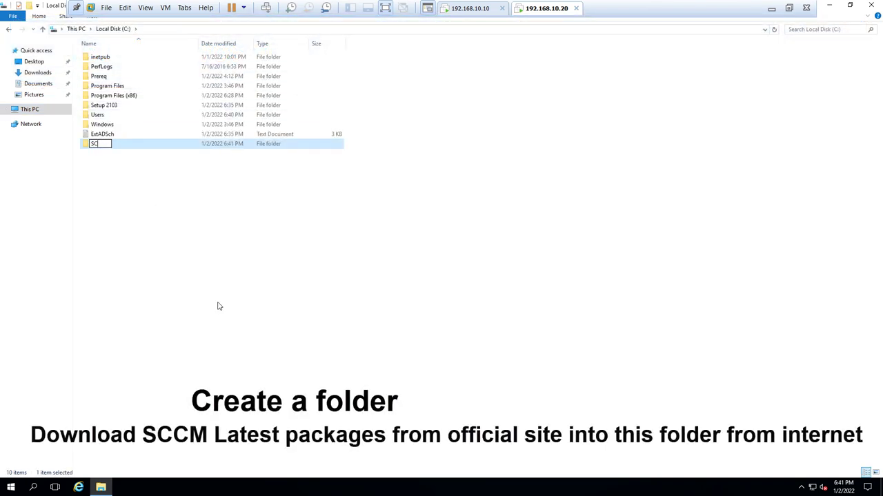
{"action": "type", "text": "CM Prere"}
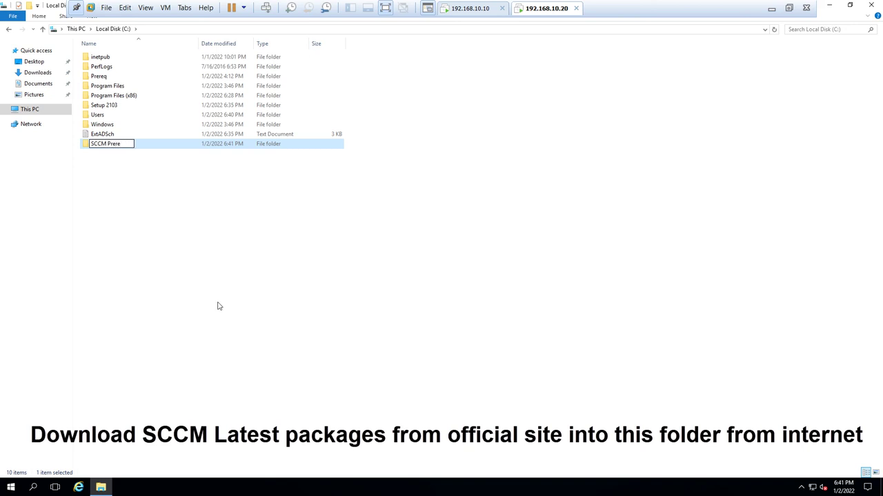
{"action": "type", "text": "q"}
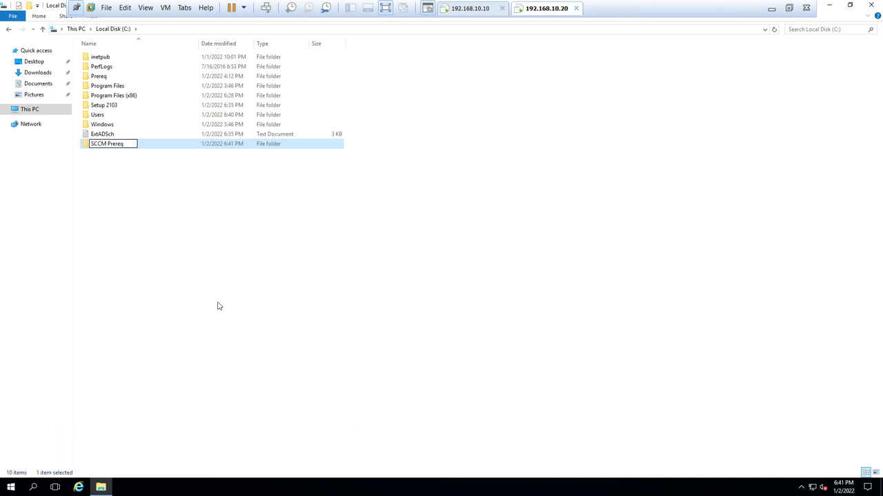
{"action": "key", "text": "Return"}
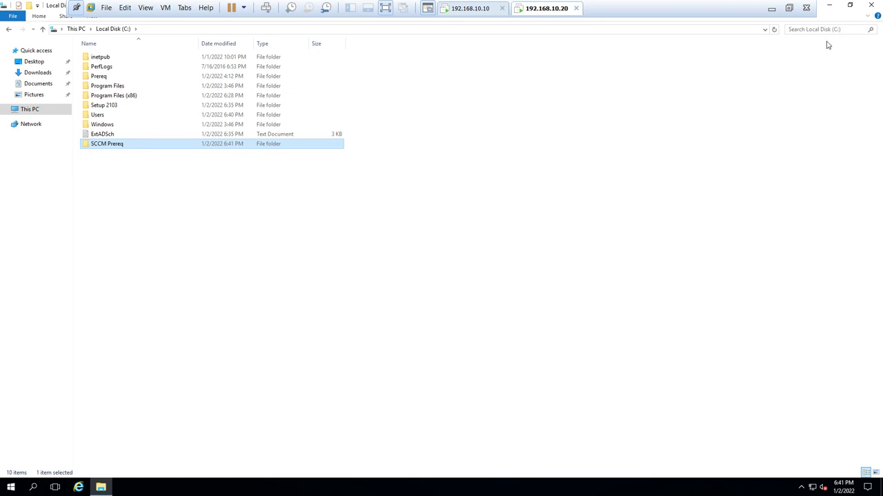
{"action": "left_click", "coordinate": [873, 6]}
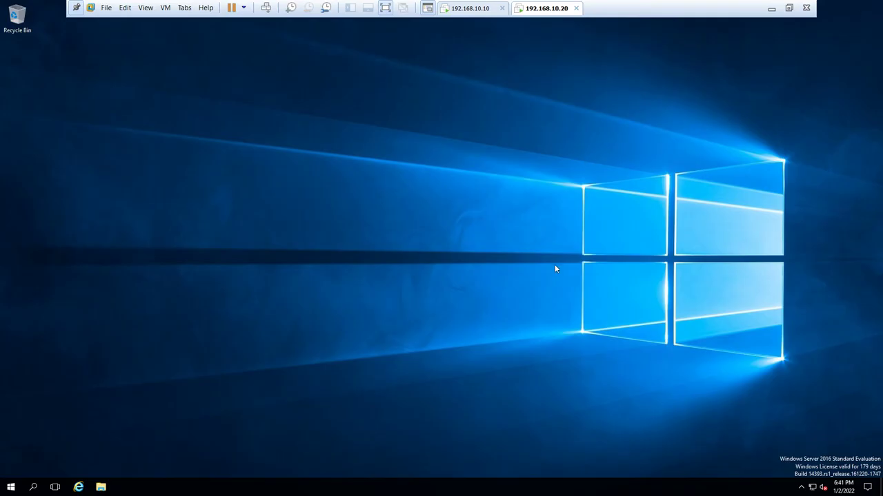
- Launch splash from C:\Setup 2103 and minimize the Explorer window
{"action": "key", "text": "super+e"}
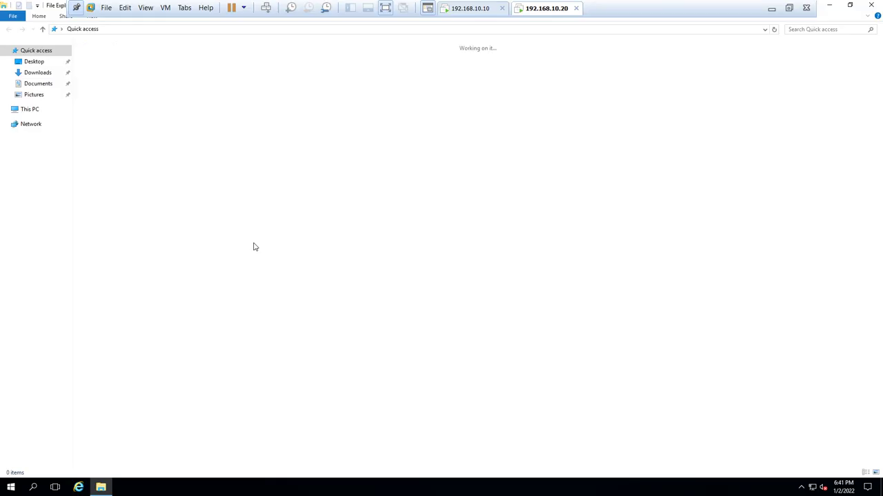
{"action": "left_click", "coordinate": [28, 111]}
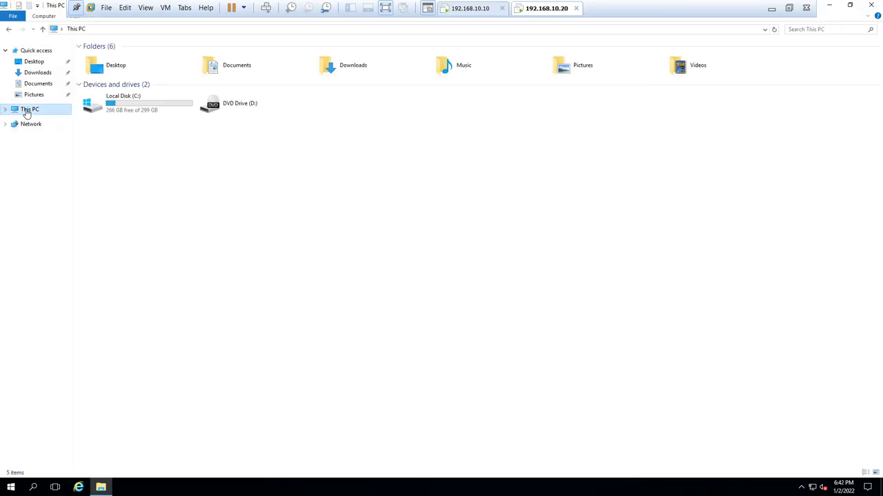
{"action": "double_click", "coordinate": [142, 114]}
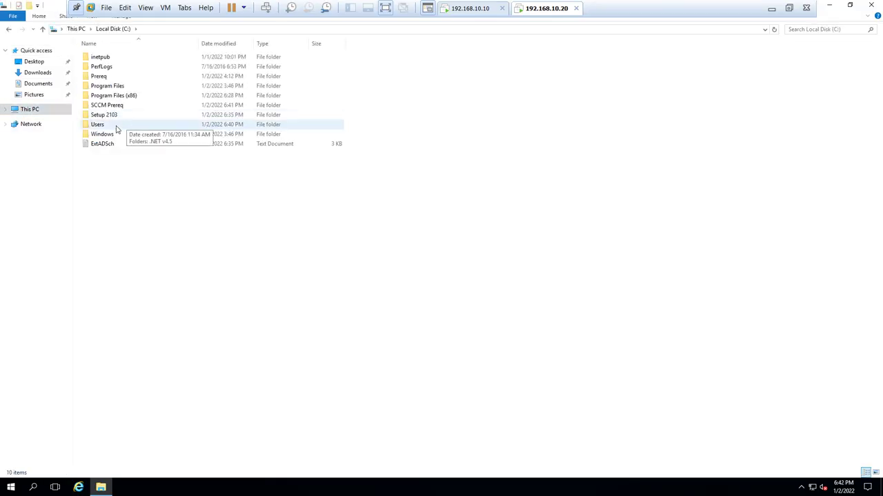
{"action": "double_click", "coordinate": [110, 115]}
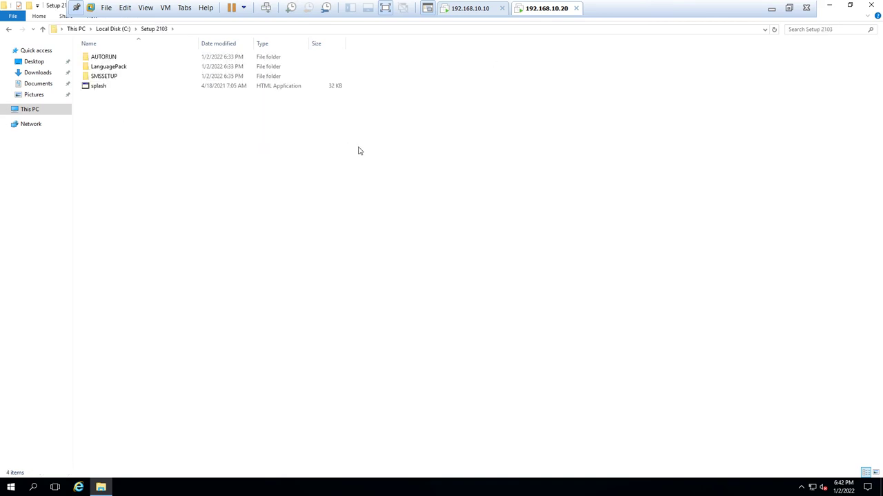
{"action": "double_click", "coordinate": [99, 86]}
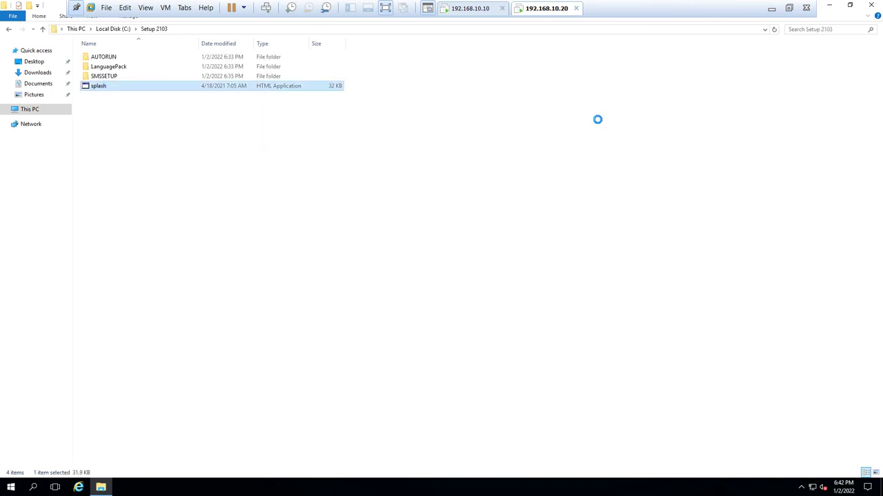
{"action": "left_click", "coordinate": [831, 6]}
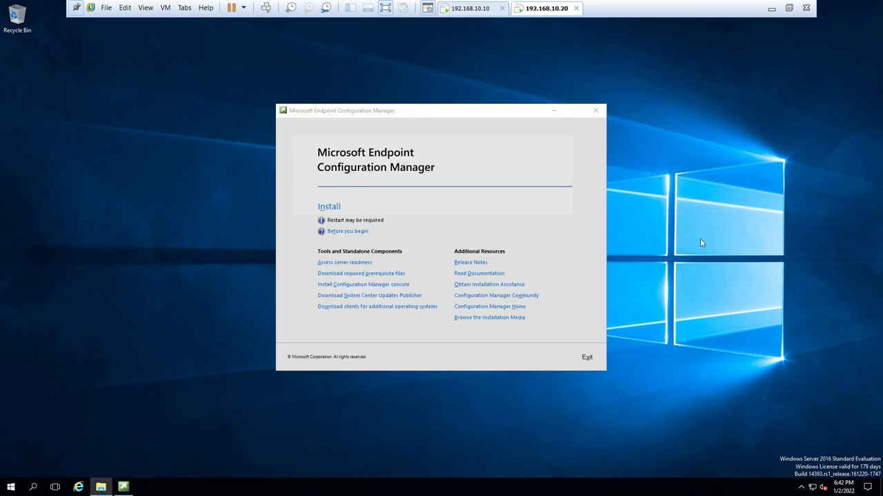
- Start the install with elevation and choose a typical stand-alone primary site installation
{"action": "left_click", "coordinate": [328, 208]}
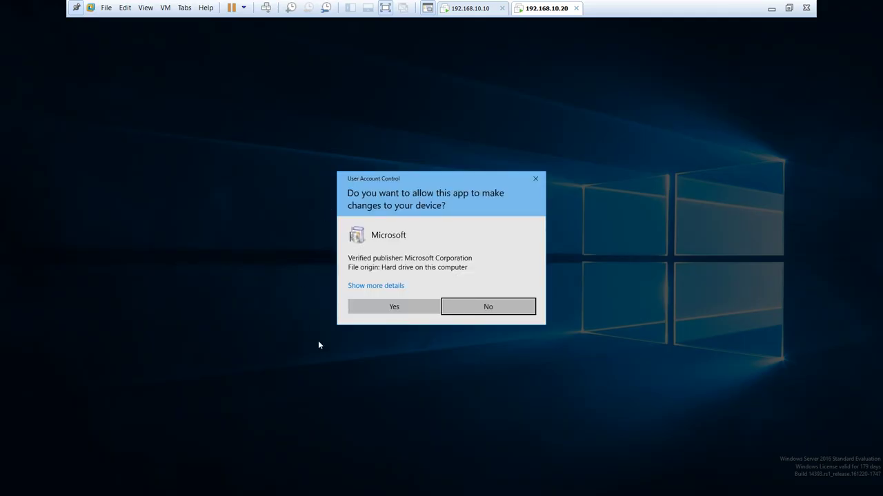
{"action": "left_click", "coordinate": [384, 314]}
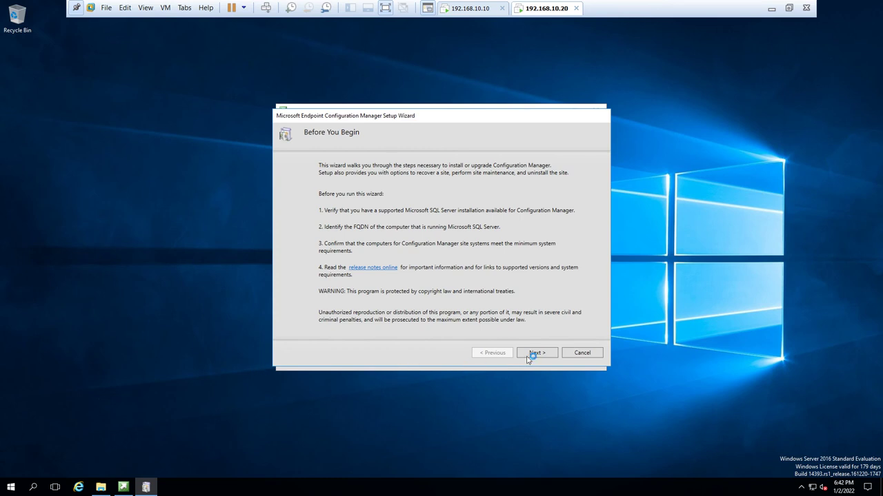
{"action": "left_click", "coordinate": [536, 353]}
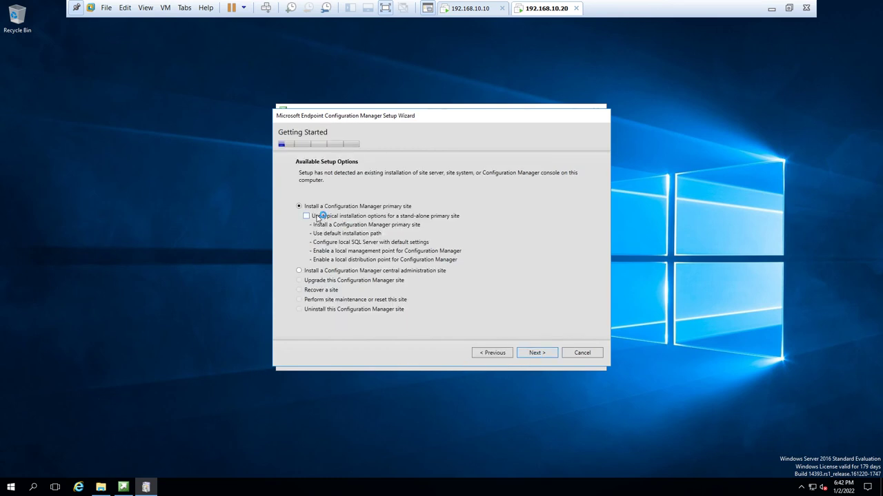
{"action": "left_click", "coordinate": [307, 216]}
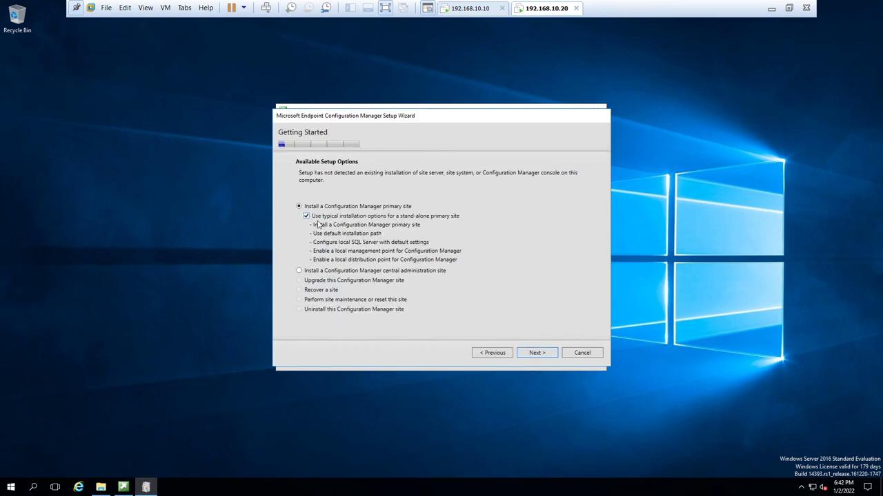
{"action": "left_click", "coordinate": [540, 353]}
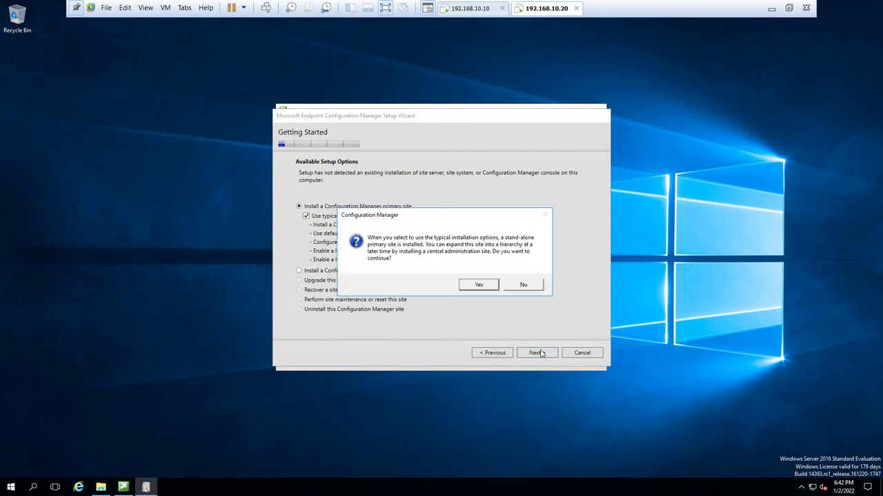
{"action": "left_click", "coordinate": [485, 284]}
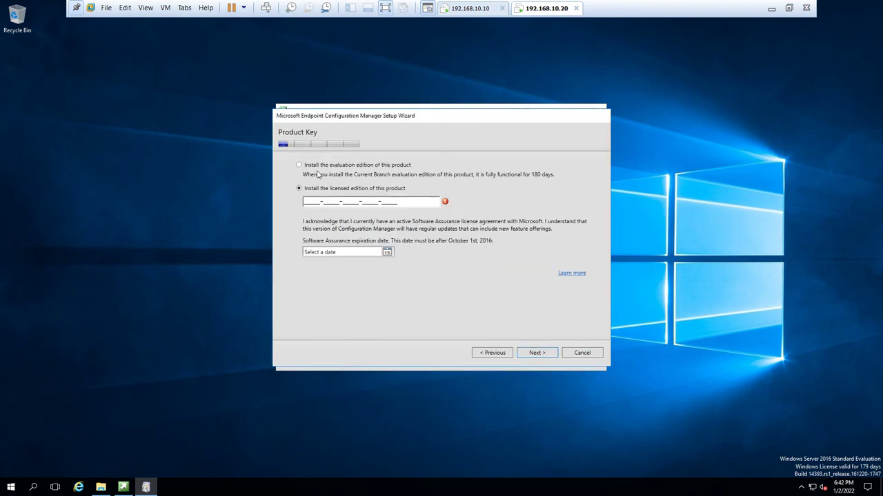
- Choose the evaluation edition and accept all three license terms, including SQL Server Express and Native Client
{"action": "left_click", "coordinate": [308, 169]}
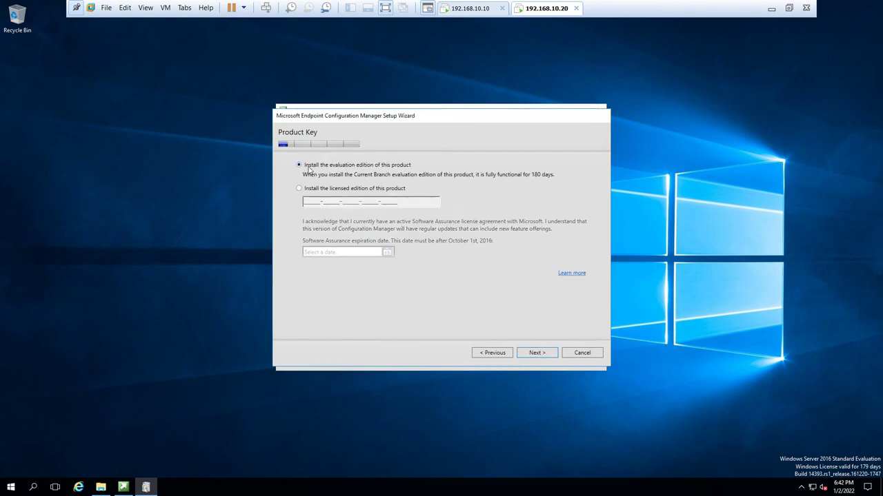
{"action": "left_click", "coordinate": [545, 353]}
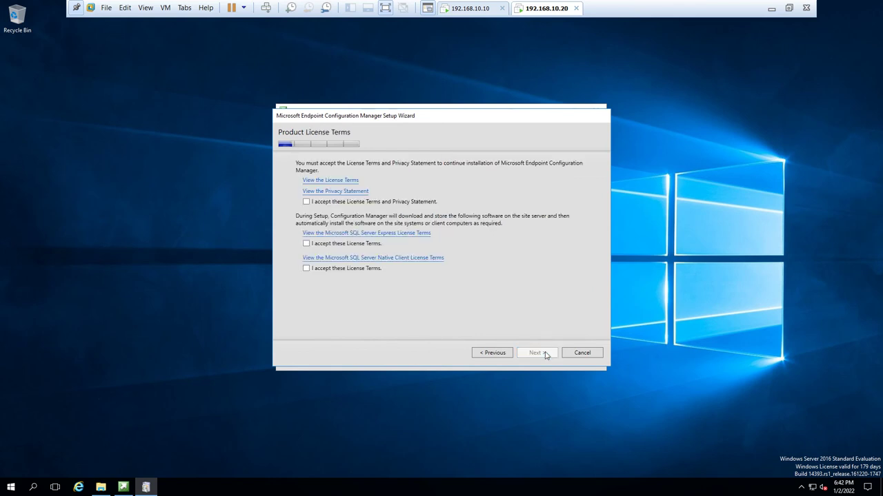
{"action": "left_click", "coordinate": [306, 201]}
{"action": "left_click", "coordinate": [307, 244]}
{"action": "left_click", "coordinate": [306, 268]}
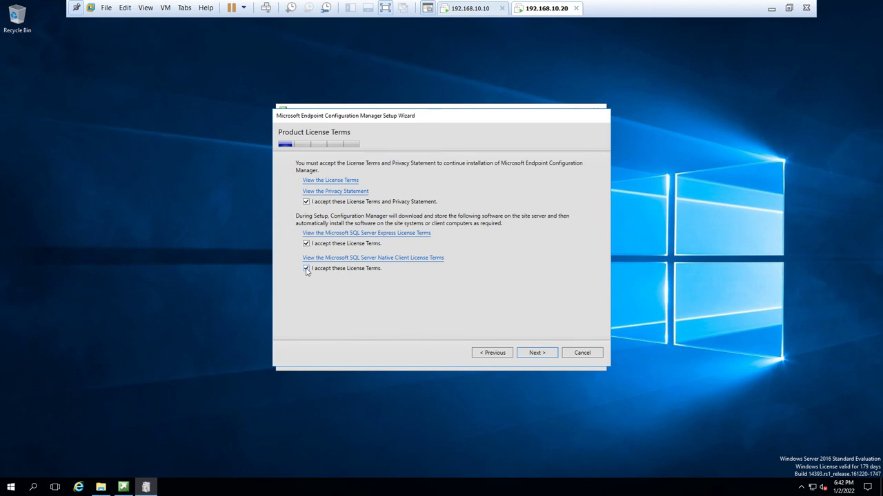
{"action": "left_click", "coordinate": [544, 354]}
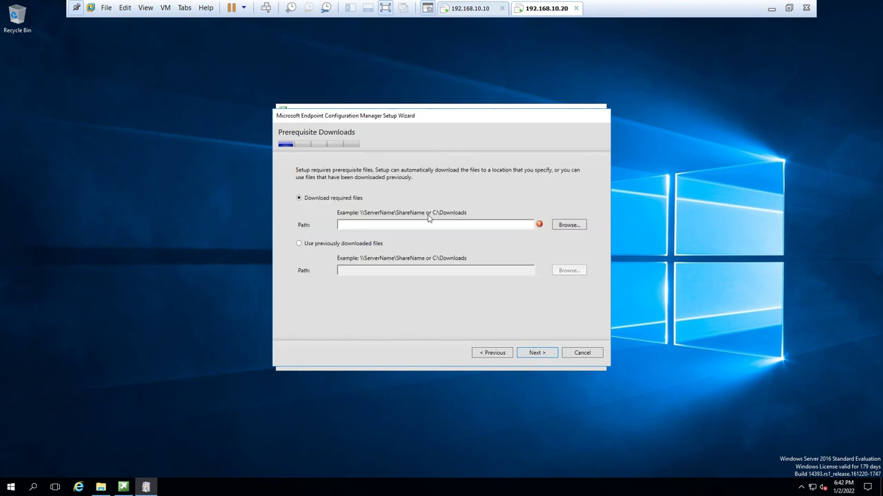
- Set C:\SCCM Prereq as the prerequisite download path and start the download
{"action": "left_click", "coordinate": [568, 225]}
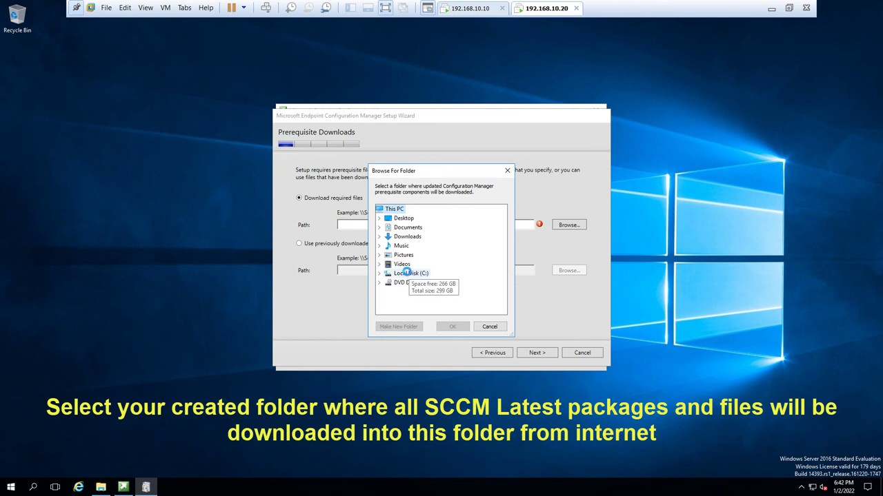
{"action": "double_click", "coordinate": [408, 274]}
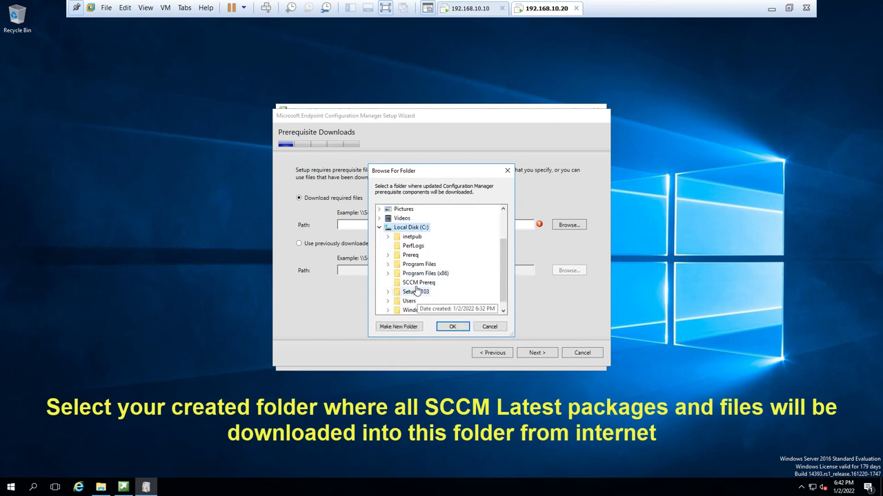
{"action": "left_click", "coordinate": [418, 283]}
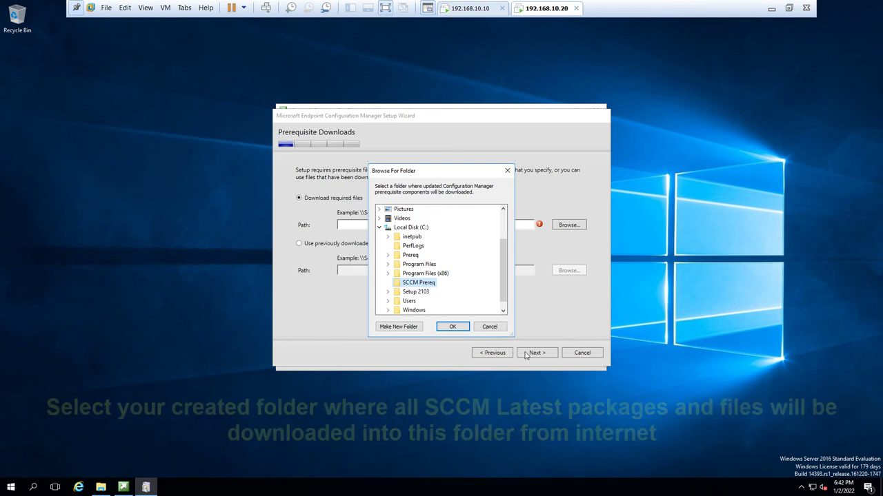
{"action": "left_click", "coordinate": [460, 329]}
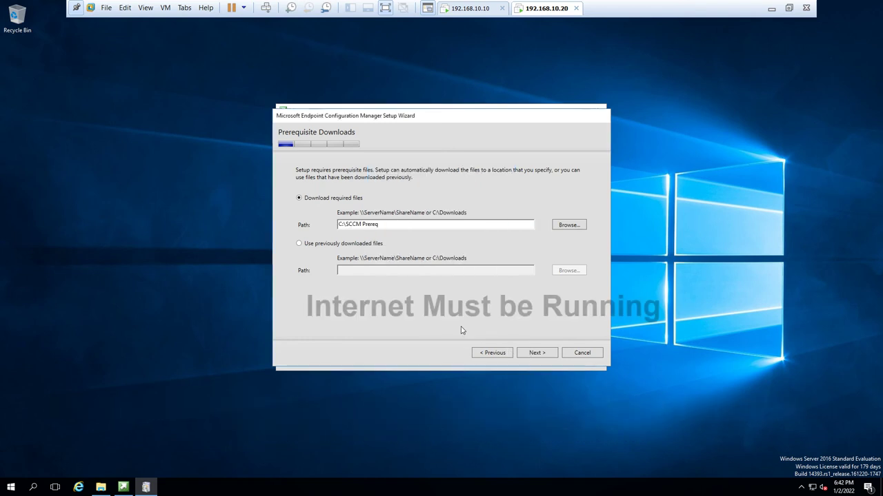
{"action": "left_click", "coordinate": [537, 355]}
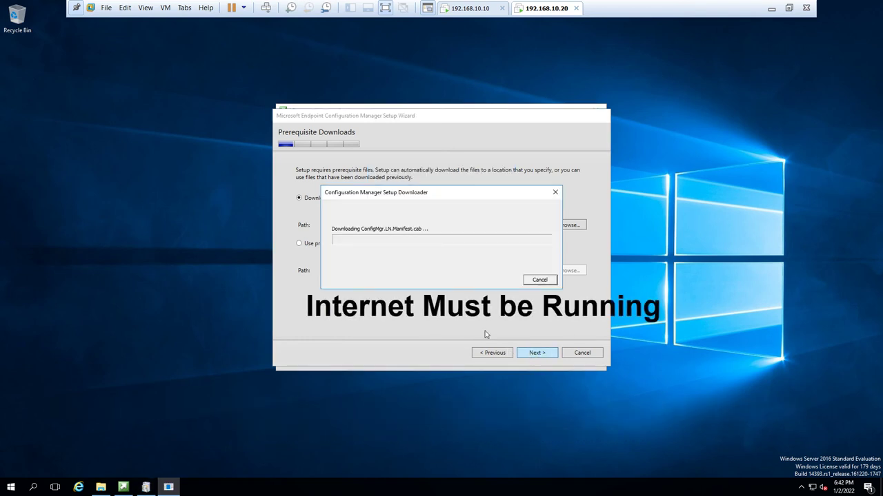
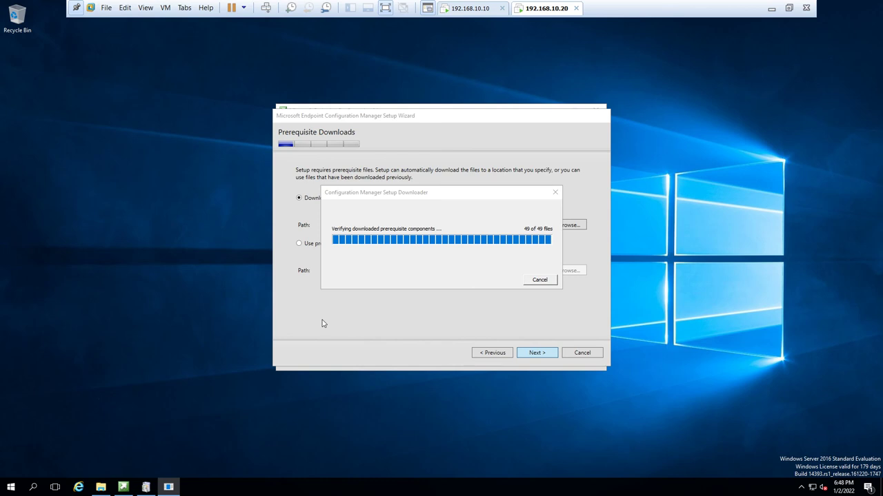
- Browse the prerequisite files in C:\SCCM Prereq in File Explorer, then close it
{"action": "left_click", "coordinate": [138, 285]}
{"action": "key", "text": "super+e"}
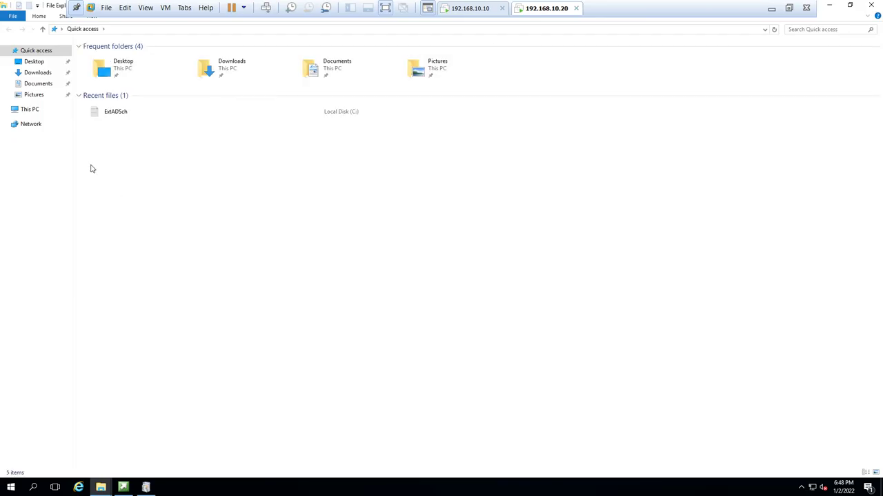
{"action": "left_click", "coordinate": [31, 109]}
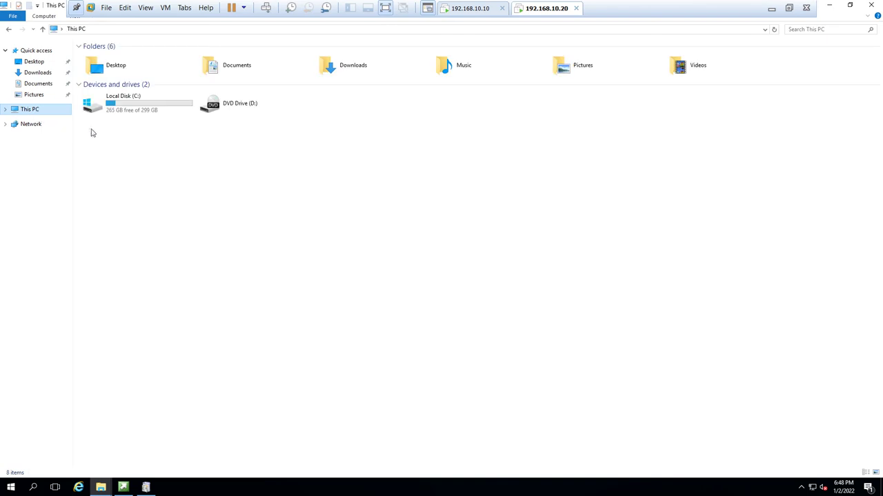
{"action": "double_click", "coordinate": [114, 112]}
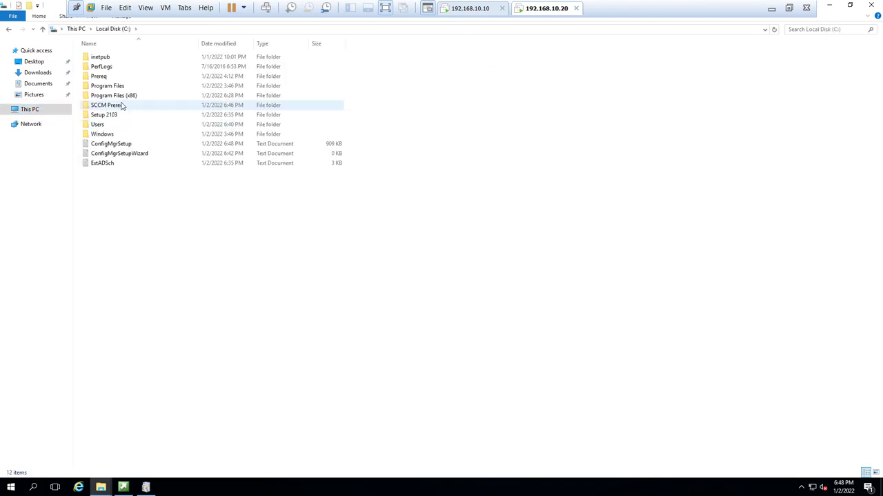
{"action": "double_click", "coordinate": [115, 107]}
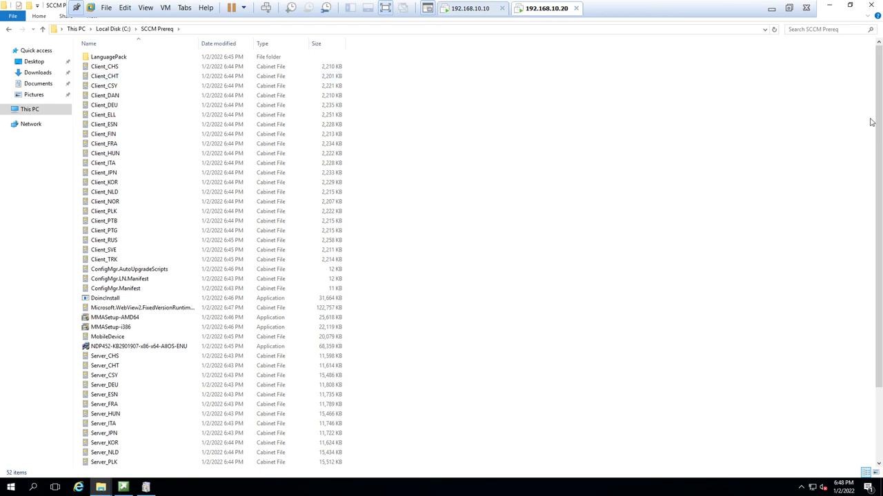
{"action": "left_click_drag", "start_coordinate": [879, 131], "coordinate": [881, 324]}
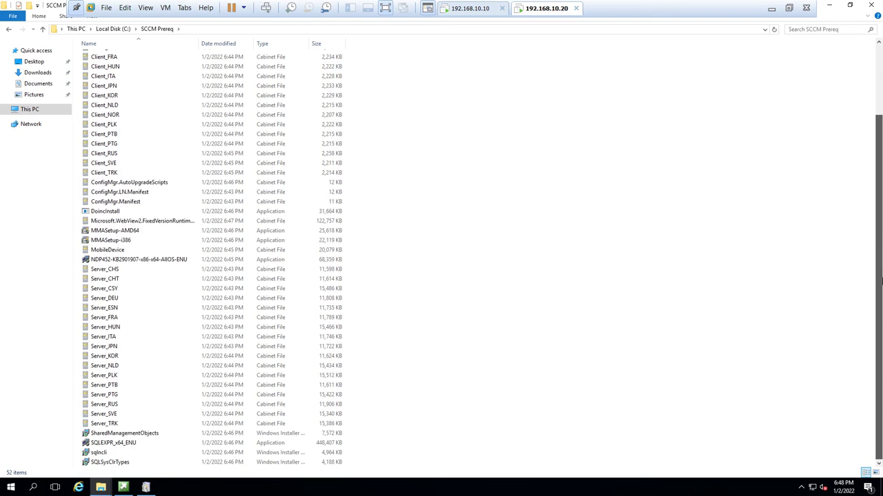
{"action": "scroll", "coordinate": [881, 275], "scroll_direction": "up", "scroll_amount": 2}
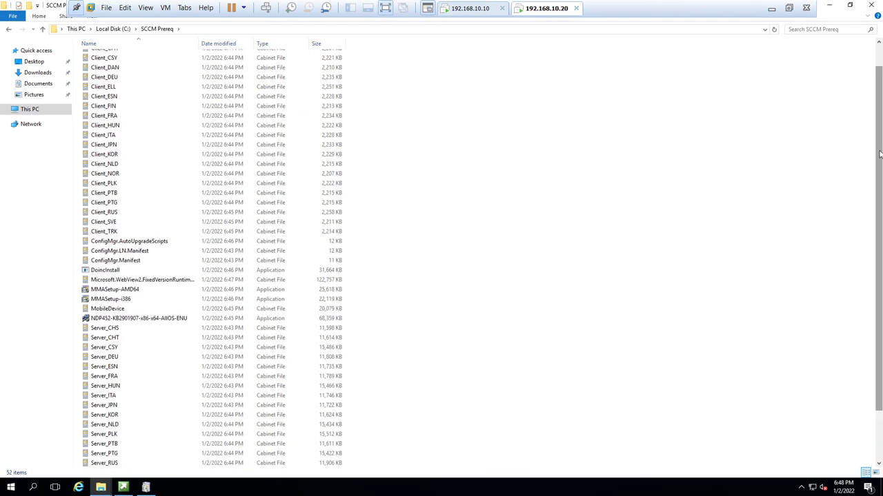
{"action": "left_click", "coordinate": [870, 7]}
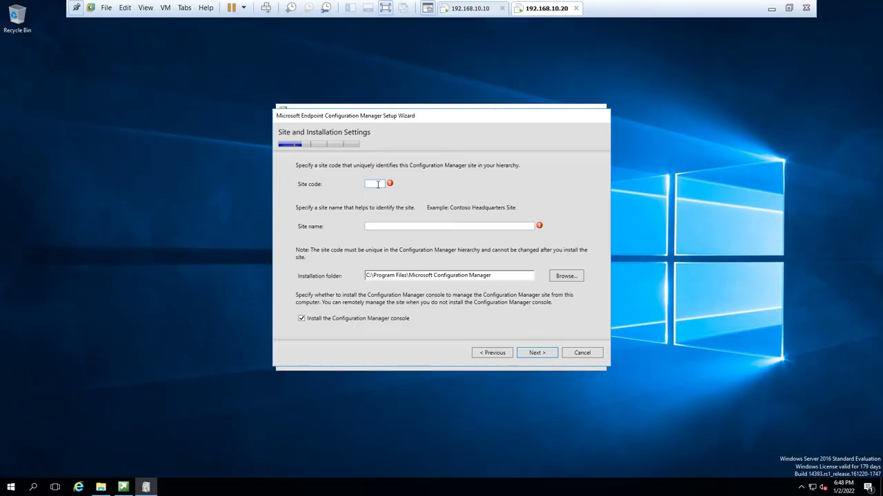
- Enter site code BO1 and site name India-Delhi01, then accept the diagnostic and service connection pages
{"action": "type", "text": "BO1"}
{"action": "key", "text": "Tab"}
{"action": "type", "text": "In"}
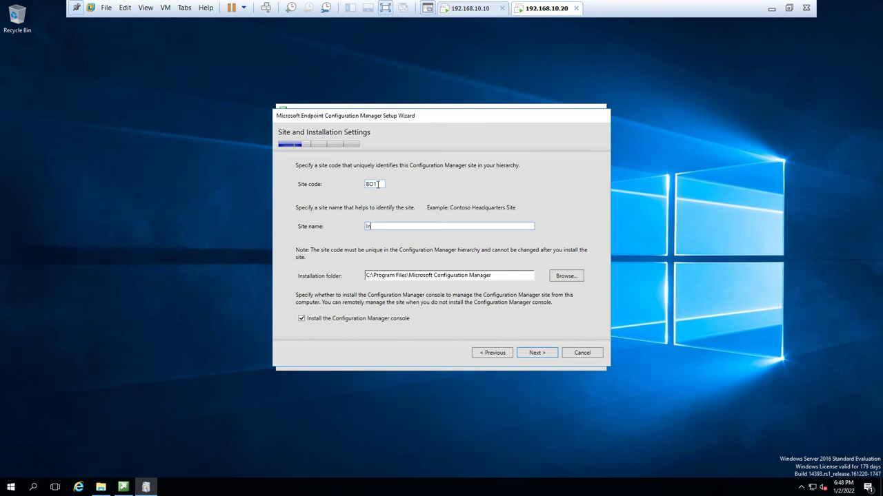
{"action": "type", "text": "dia-Delhi01"}
{"action": "left_click", "coordinate": [530, 355]}
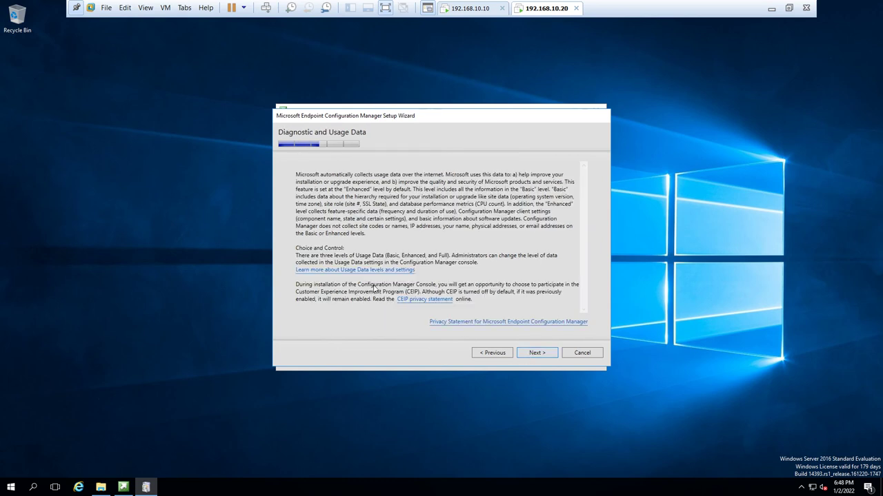
{"action": "left_click", "coordinate": [530, 358]}
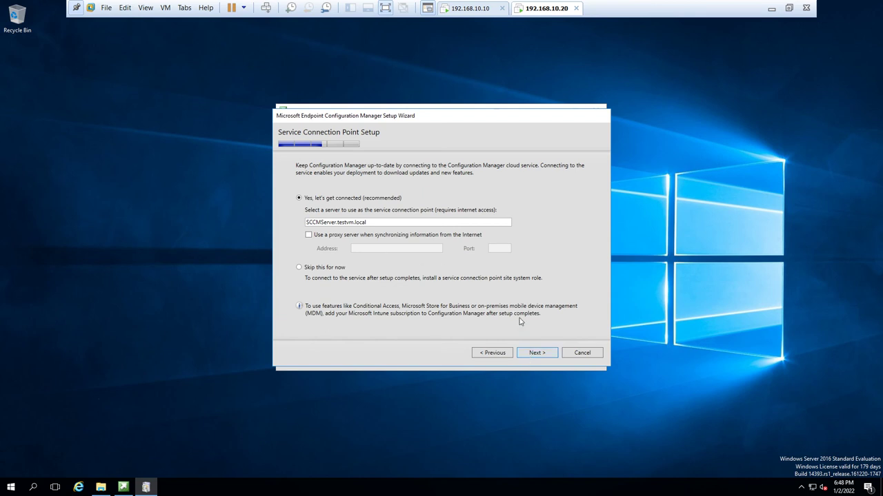
{"action": "left_click", "coordinate": [529, 356]}
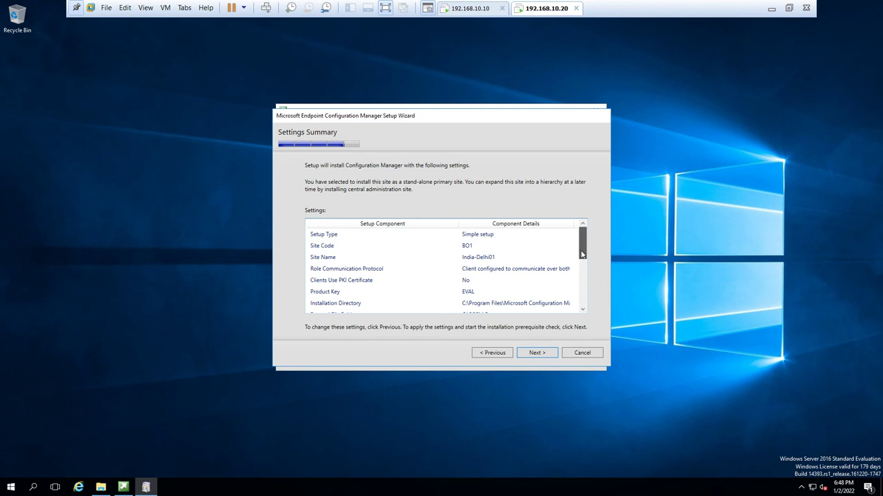
- Run the prerequisite check, review the RDC and SQL service-account failures, and launch Server Manager
{"action": "left_click_drag", "start_coordinate": [582, 255], "coordinate": [582, 297]}
{"action": "left_click", "coordinate": [544, 353]}
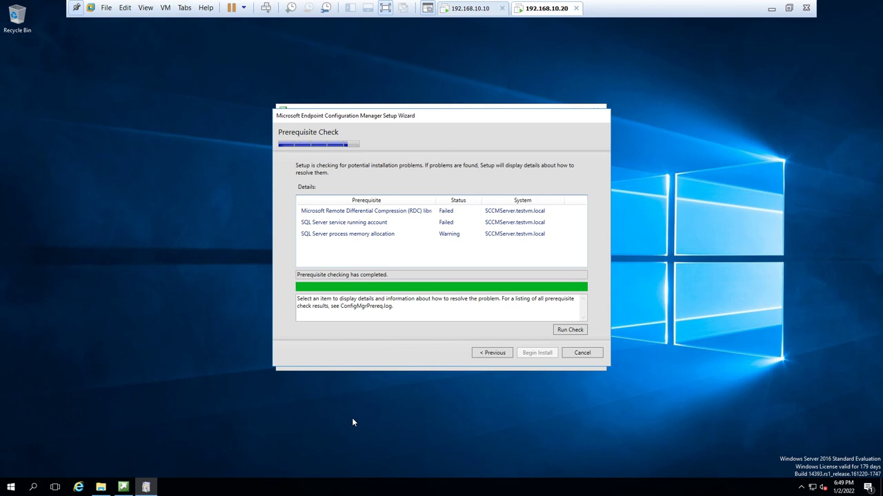
{"action": "left_click", "coordinate": [439, 214]}
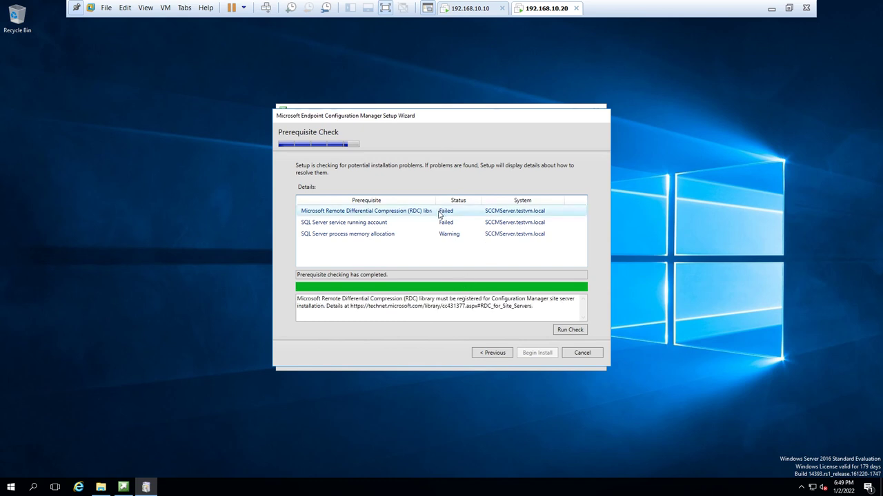
{"action": "left_click", "coordinate": [433, 223]}
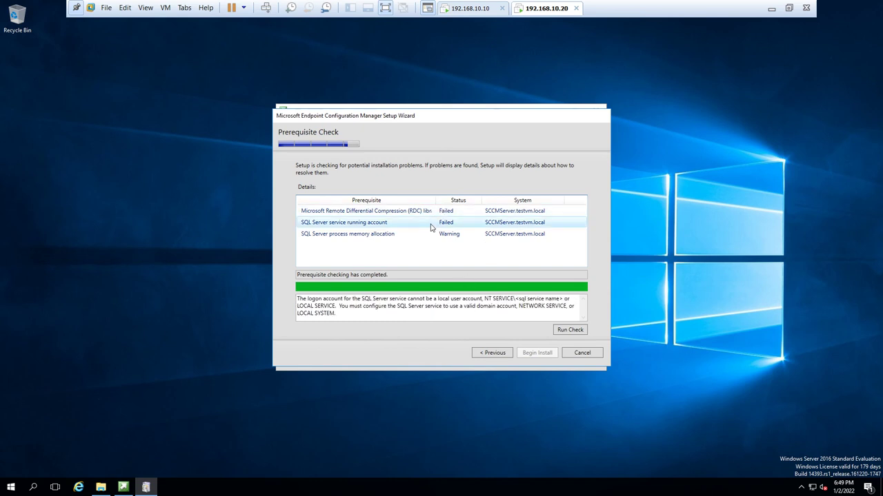
{"action": "left_click", "coordinate": [157, 328]}
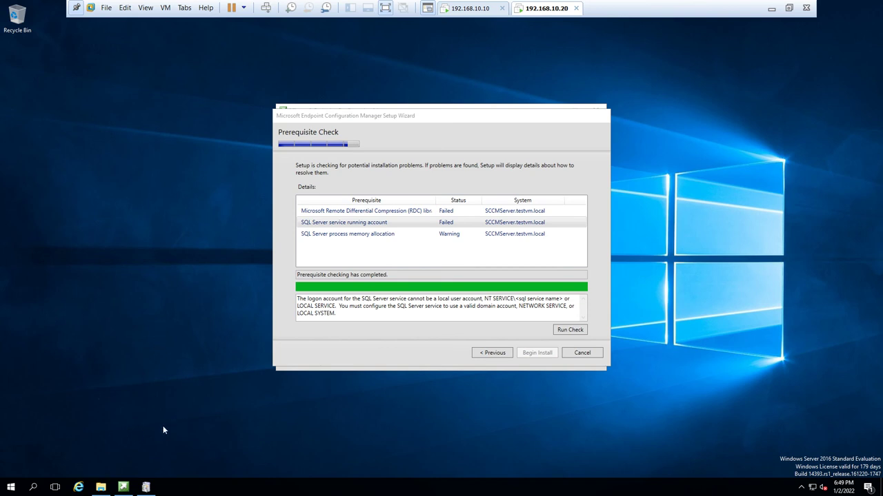
{"action": "left_click", "coordinate": [11, 487]}
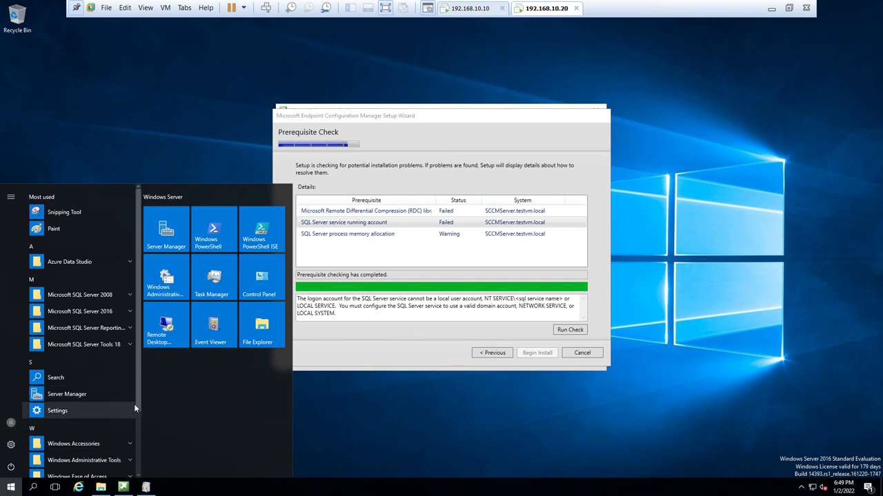
{"action": "left_click", "coordinate": [67, 393]}
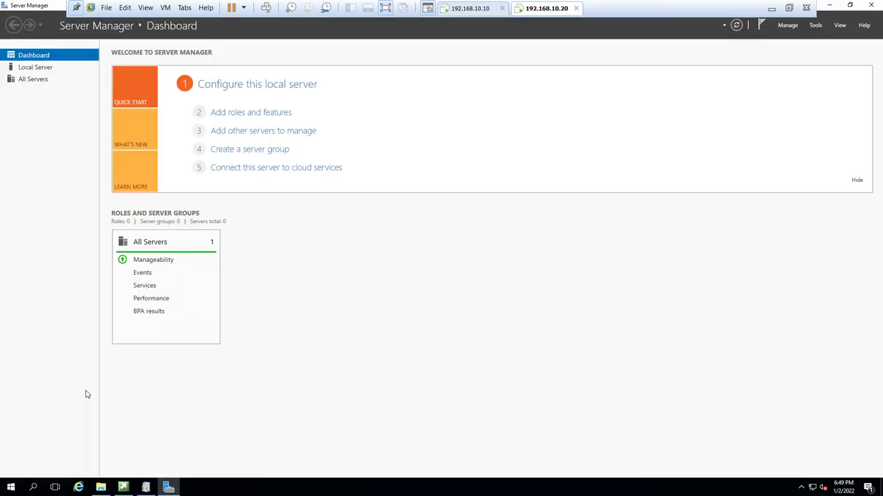
- Add the Remote Differential Compression feature with default installation settings, then refresh the dashboard
{"action": "left_click", "coordinate": [237, 112]}
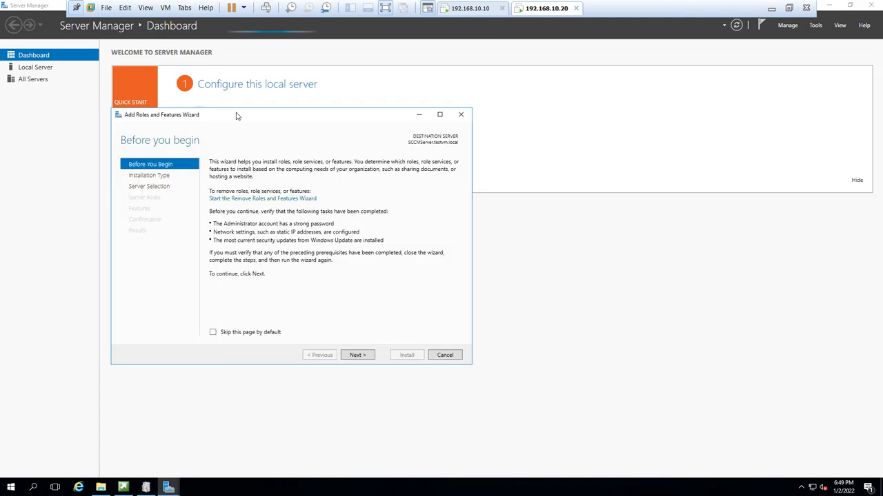
{"action": "left_click", "coordinate": [366, 355]}
{"action": "left_click", "coordinate": [365, 355]}
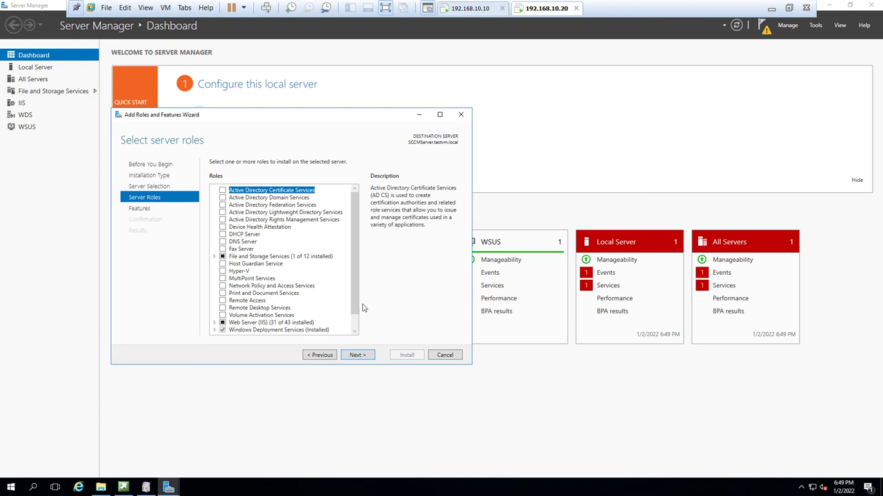
{"action": "left_click_drag", "start_coordinate": [355, 307], "coordinate": [355, 350]}
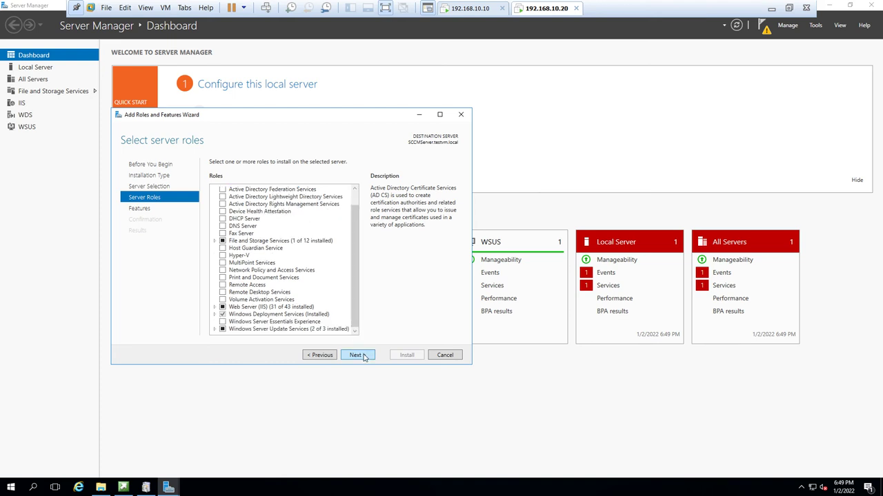
{"action": "left_click", "coordinate": [363, 356]}
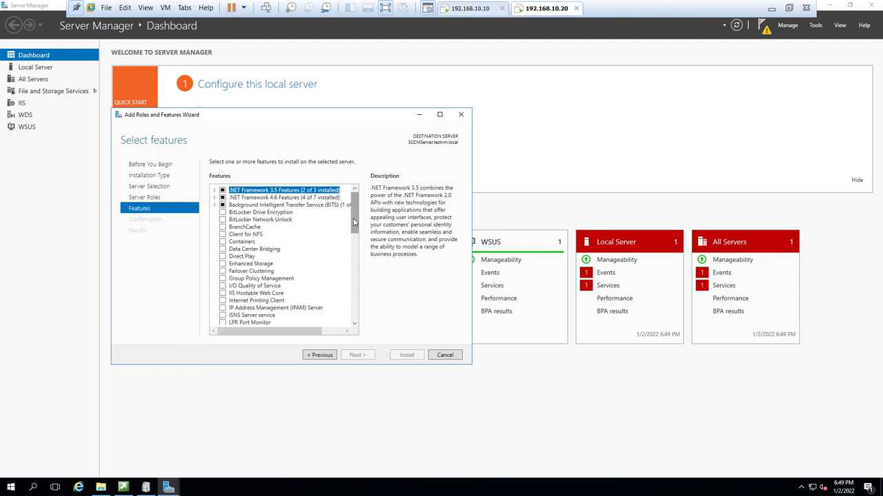
{"action": "left_click_drag", "start_coordinate": [354, 222], "coordinate": [354, 261]}
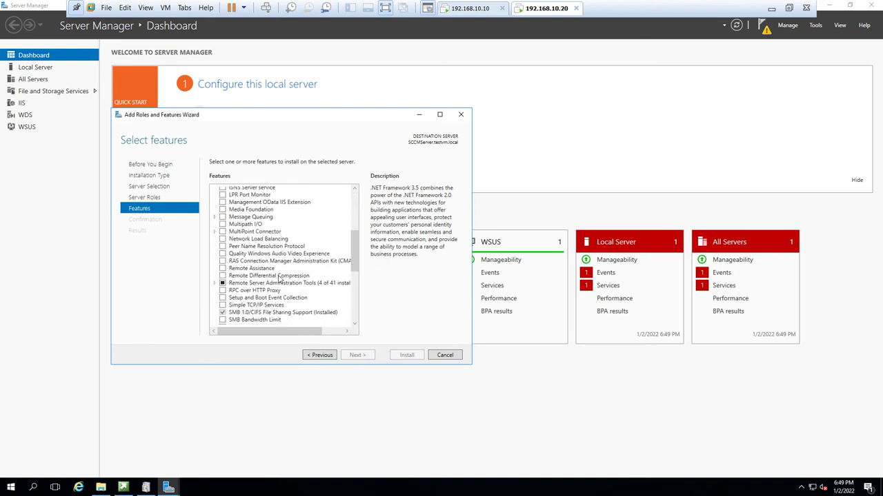
{"action": "left_click", "coordinate": [280, 277]}
{"action": "left_click", "coordinate": [222, 276]}
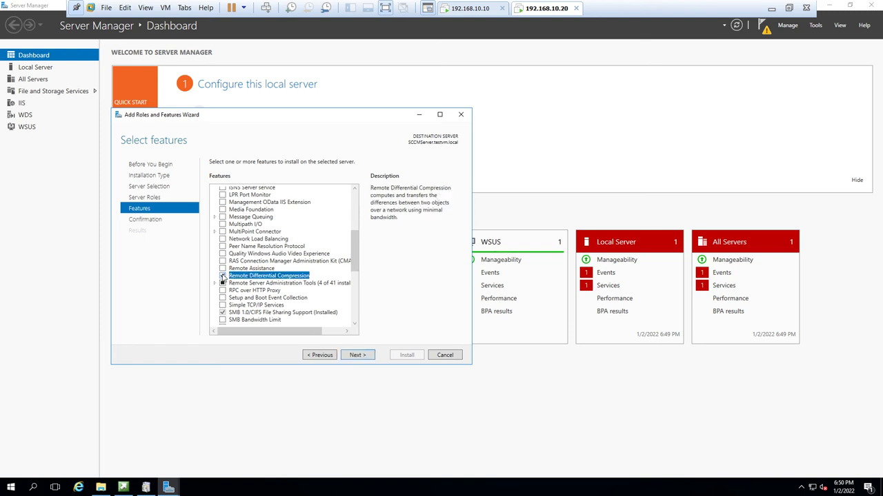
{"action": "left_click", "coordinate": [357, 355]}
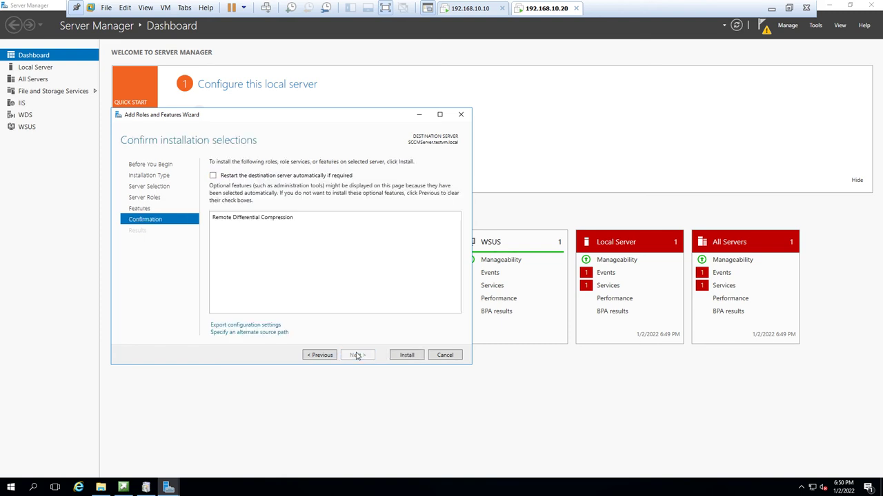
{"action": "left_click", "coordinate": [407, 356]}
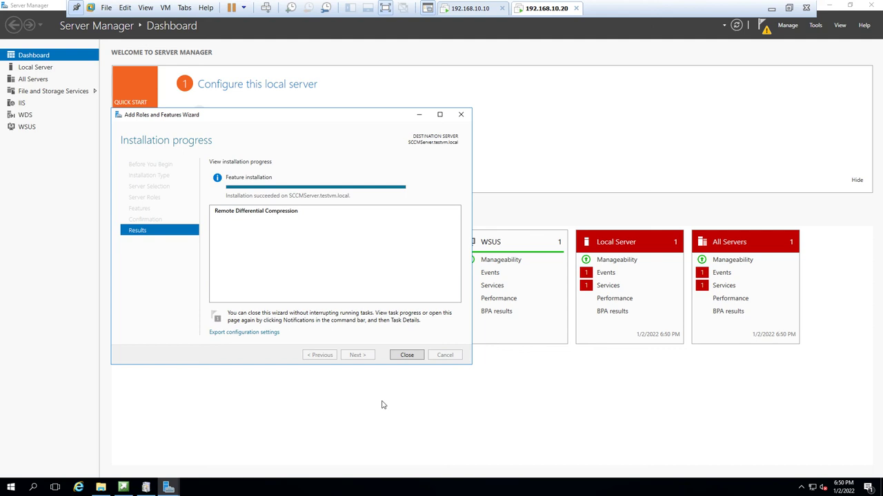
{"action": "left_click", "coordinate": [407, 355]}
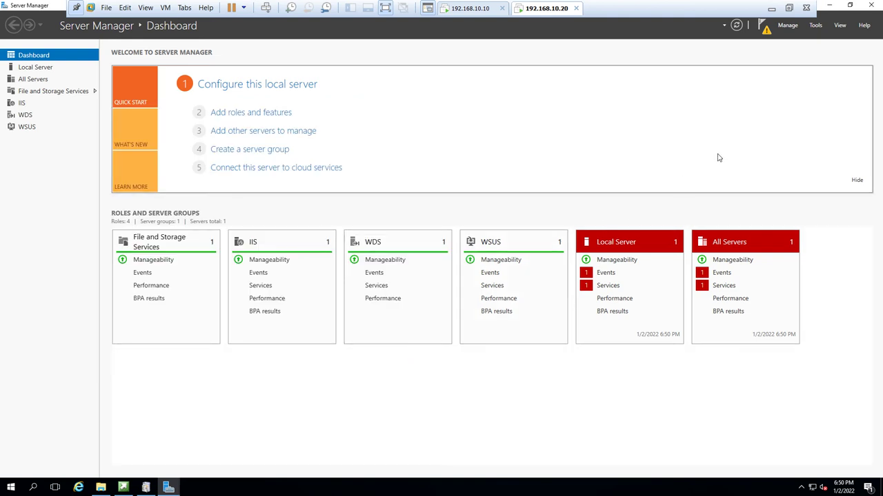
{"action": "left_click", "coordinate": [737, 25]}
- Close Server Manager, launch services.msc maximized, and jump to the SQL services in the list
{"action": "left_click", "coordinate": [866, 6]}
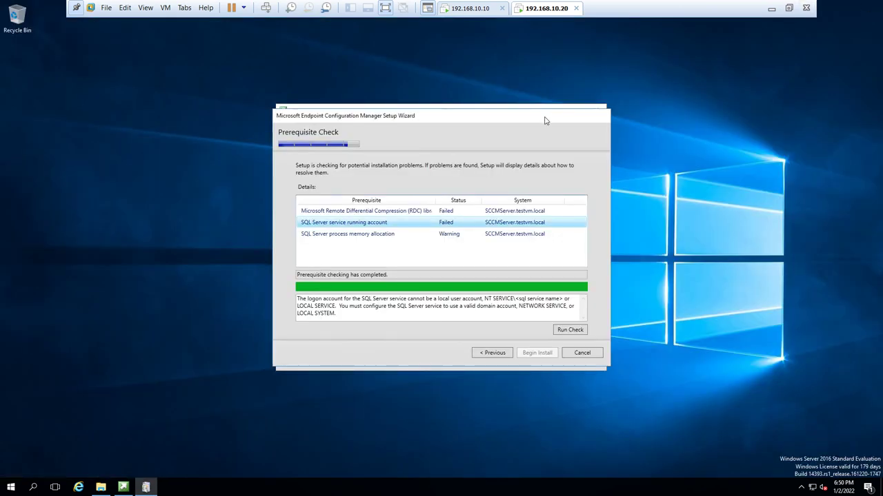
{"action": "left_click", "coordinate": [11, 487]}
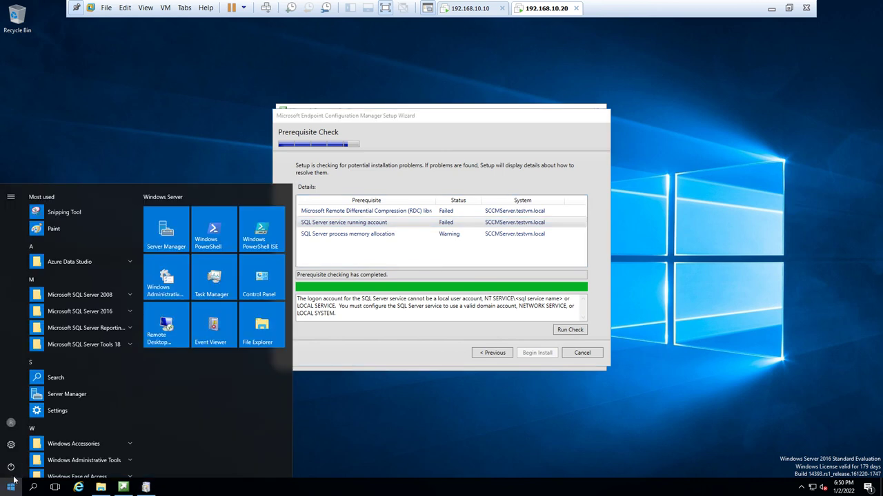
{"action": "left_click", "coordinate": [369, 415]}
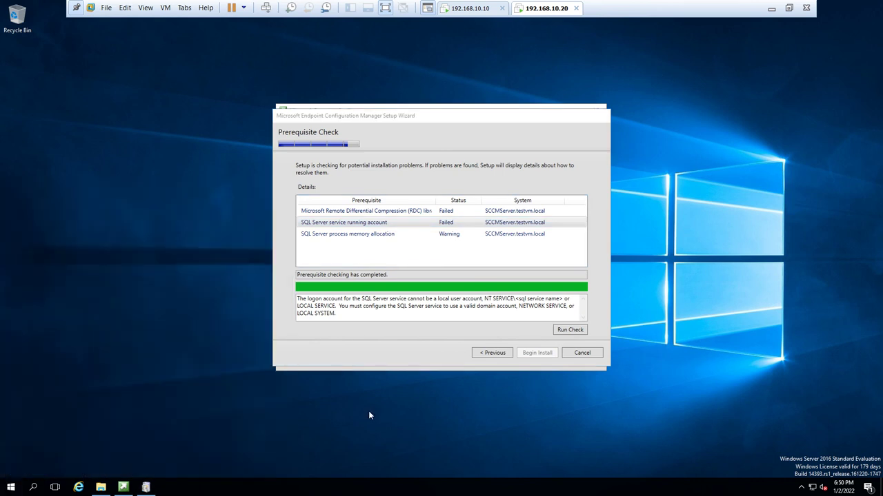
{"action": "key", "text": "super+r"}
{"action": "type", "text": "servi"}
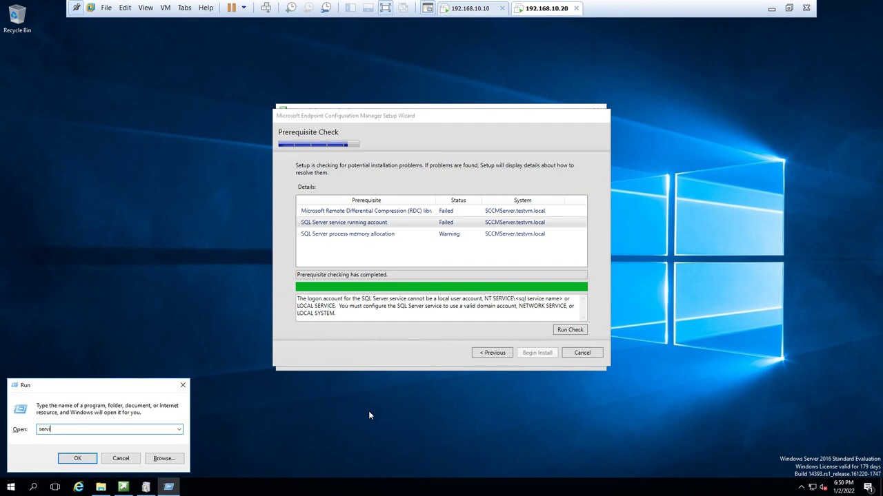
{"action": "type", "text": "ces.msc"}
{"action": "key", "text": "Return"}
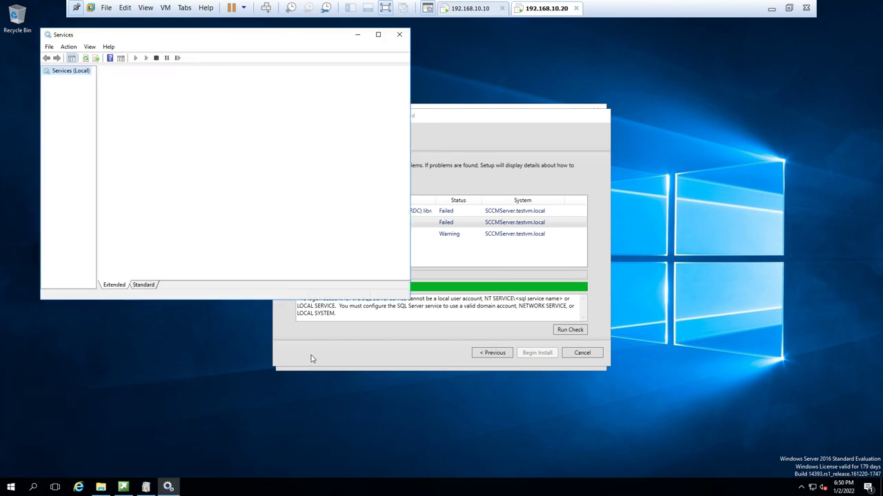
{"action": "left_click", "coordinate": [378, 35]}
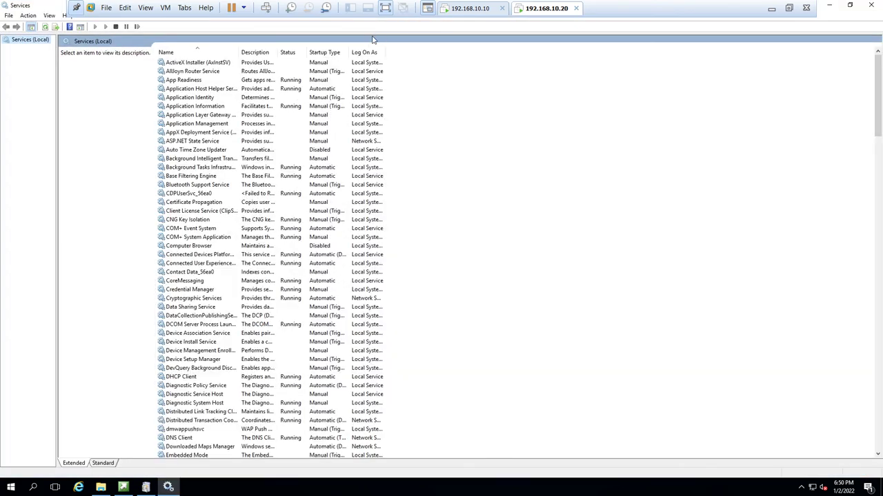
{"action": "double_click", "coordinate": [239, 53]}
{"action": "left_click", "coordinate": [199, 157]}
{"action": "type", "text": "sql"}
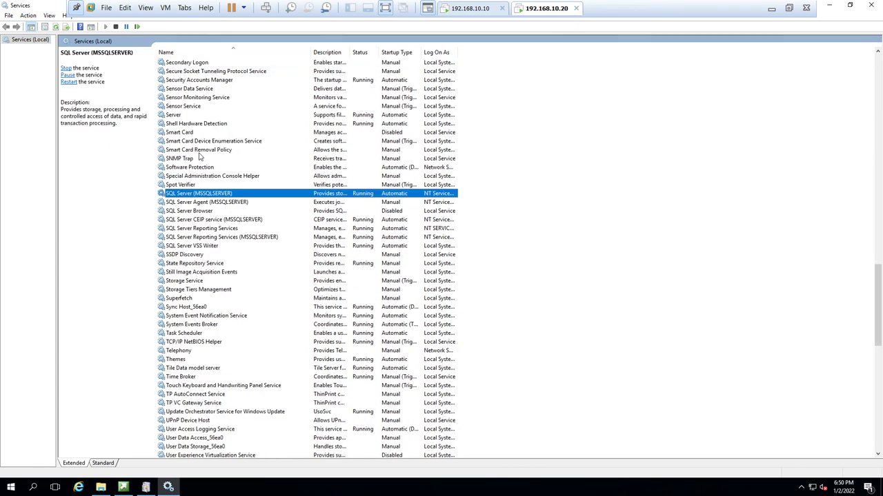
- Set SQL Server (MSSQLSERVER) to log on as the domain SCCM admin account with its password
{"action": "double_click", "coordinate": [204, 196]}
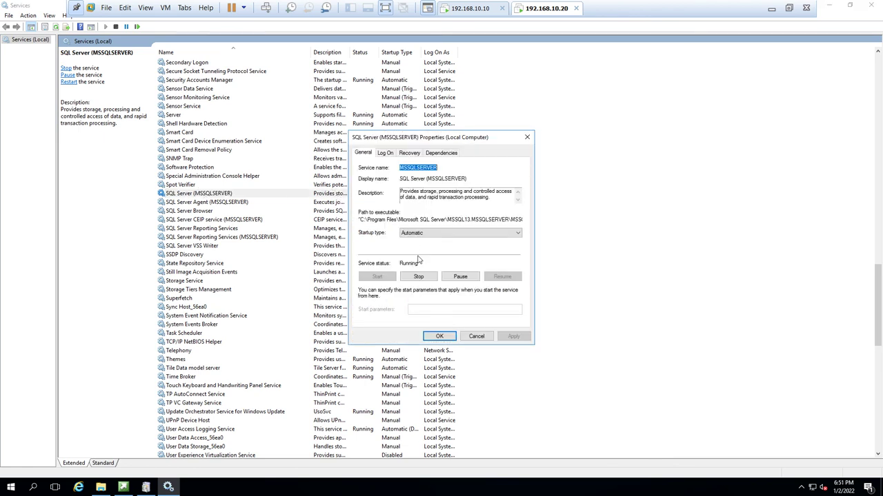
{"action": "left_click", "coordinate": [385, 152]}
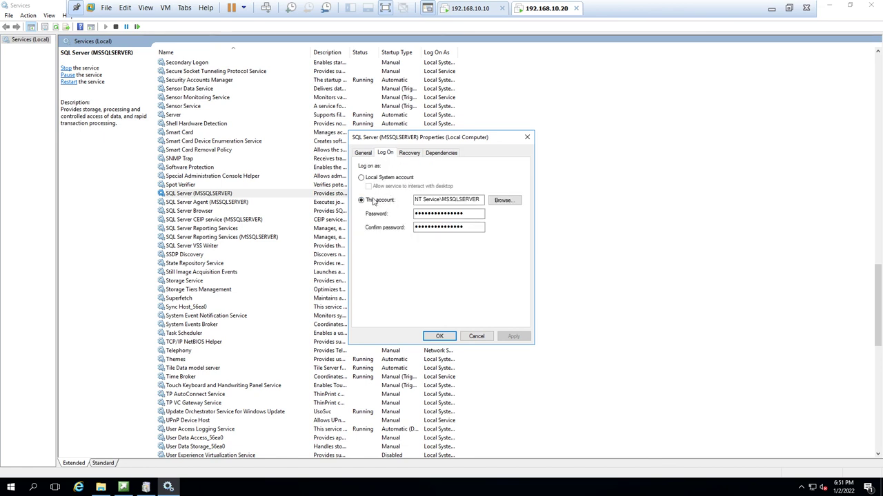
{"action": "double_click", "coordinate": [449, 201]}
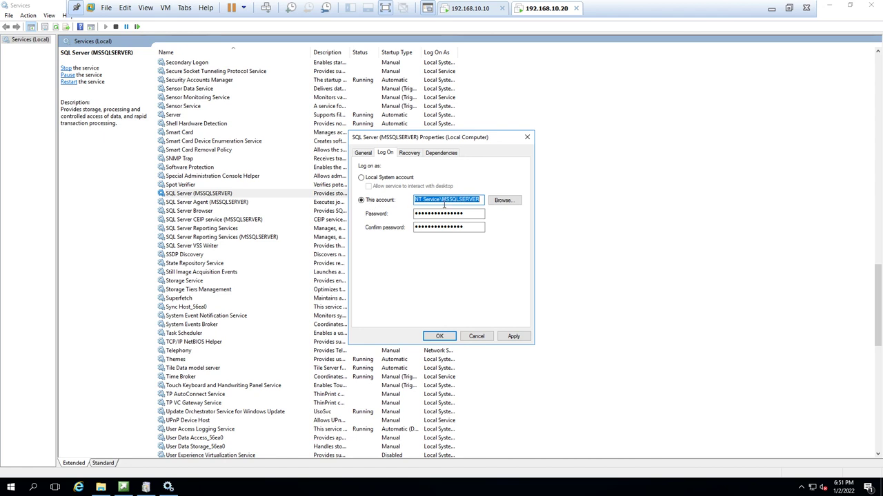
{"action": "type", "text": "test"}
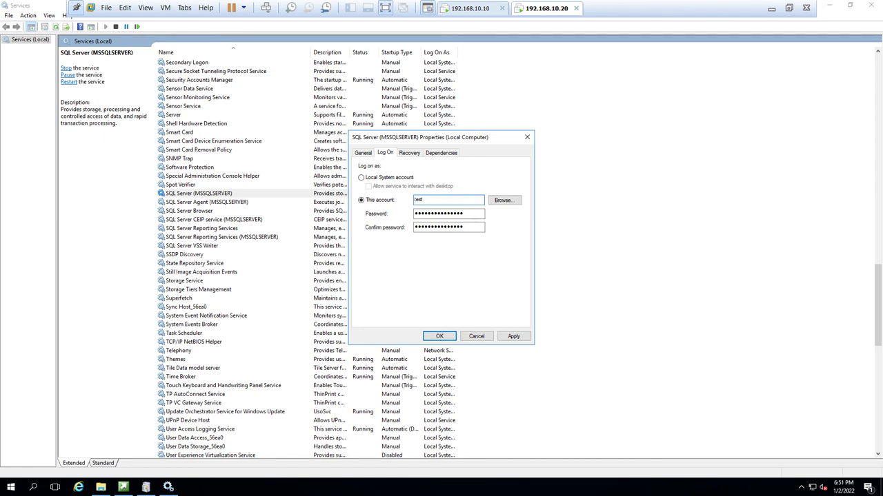
{"action": "type", "text": "vm\\SCC"}
{"action": "type", "text": "M"}
{"action": "type", "text": "Admin"}
{"action": "key", "text": "Tab"}
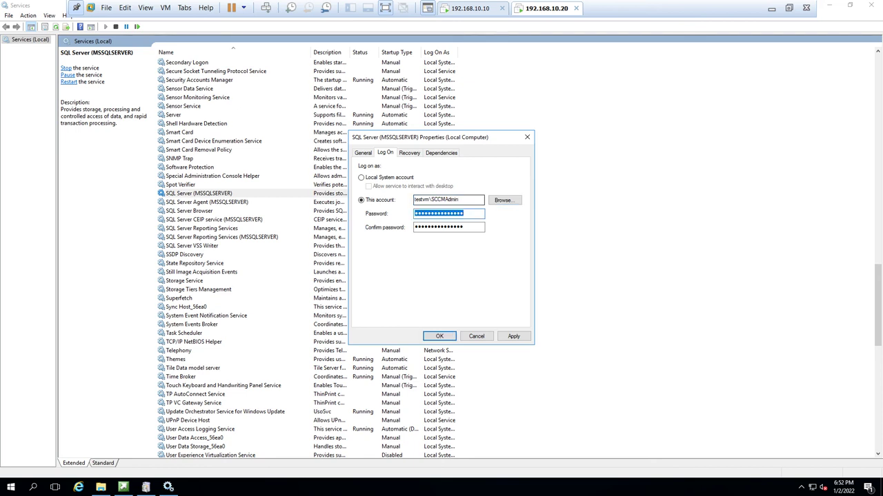
{"action": "type", "text": "*******"}
{"action": "key", "text": "Tab"}
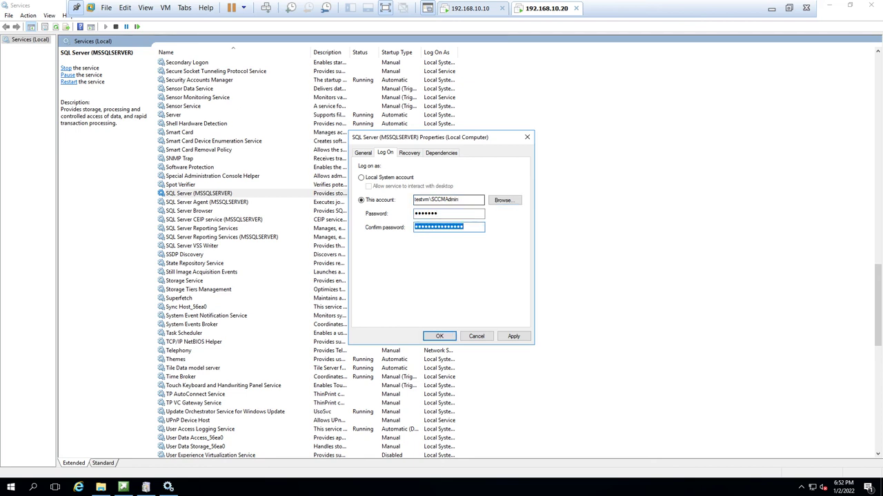
{"action": "type", "text": "*******"}
{"action": "left_click", "coordinate": [515, 339]}
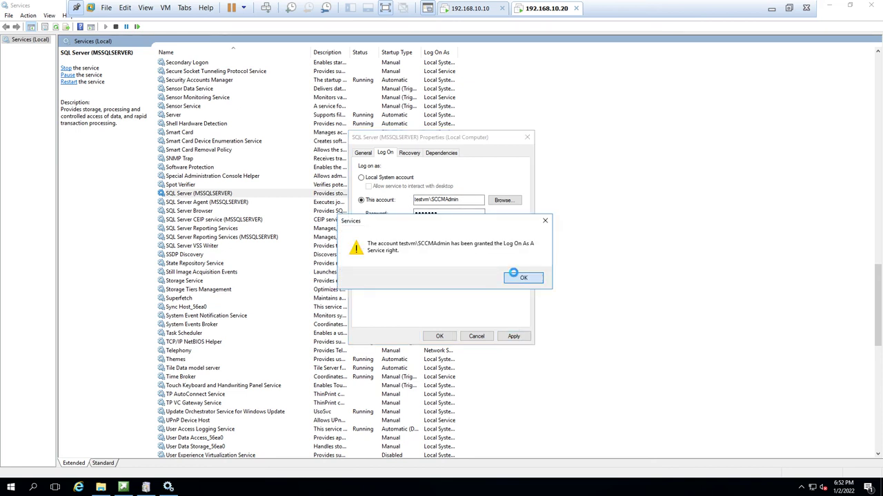
{"action": "left_click", "coordinate": [514, 276]}
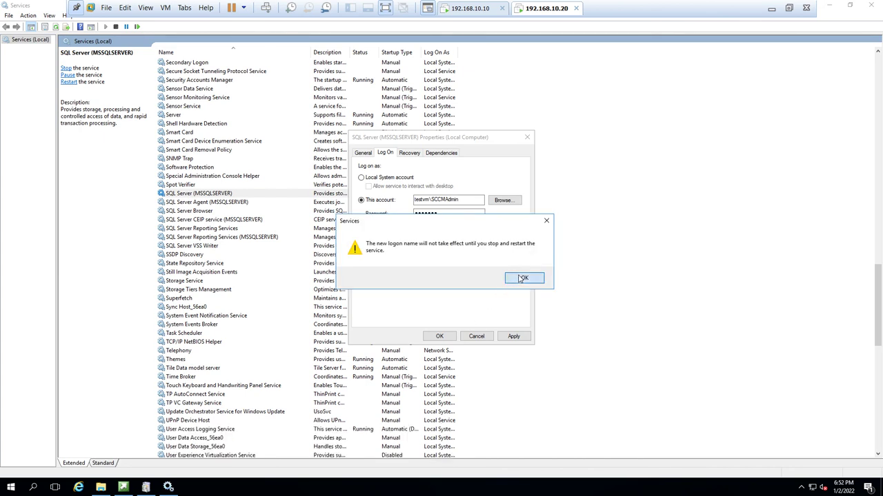
- Confirm the restart notice, close the properties, and restart the SQL Server (MSSQLSERVER) service
{"action": "left_click", "coordinate": [520, 278]}
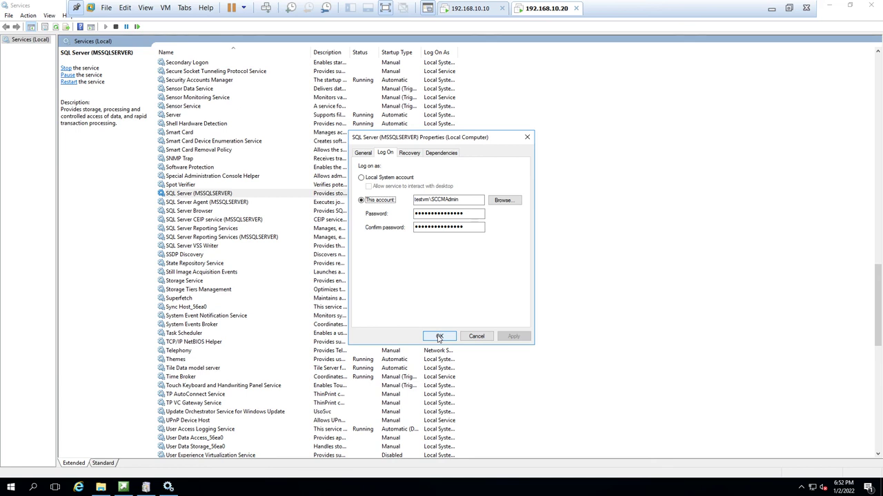
{"action": "left_click", "coordinate": [439, 337]}
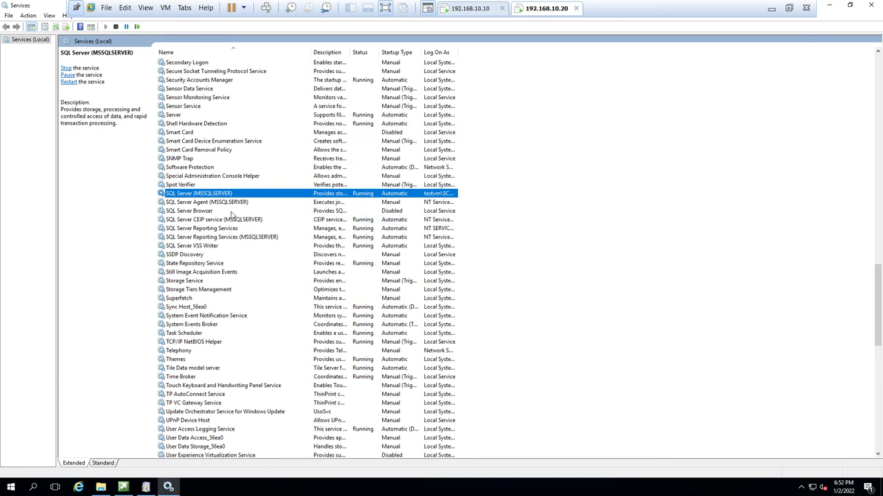
{"action": "right_click", "coordinate": [197, 196]}
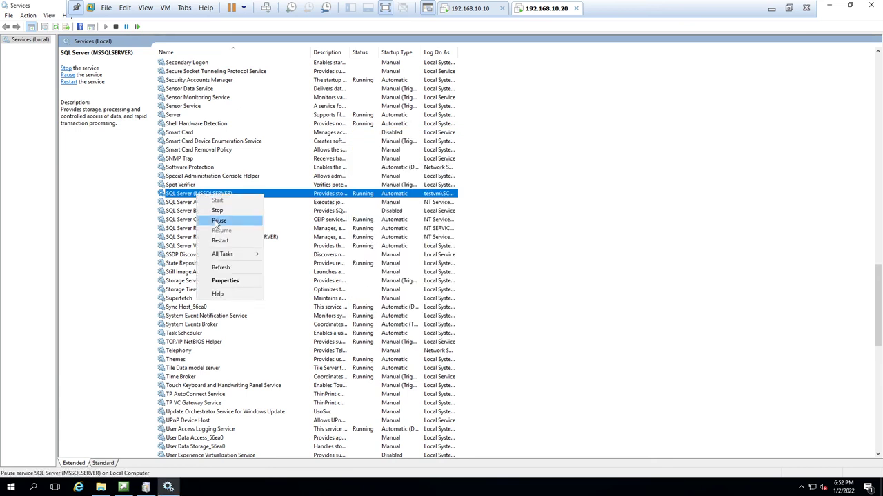
{"action": "left_click", "coordinate": [219, 241]}
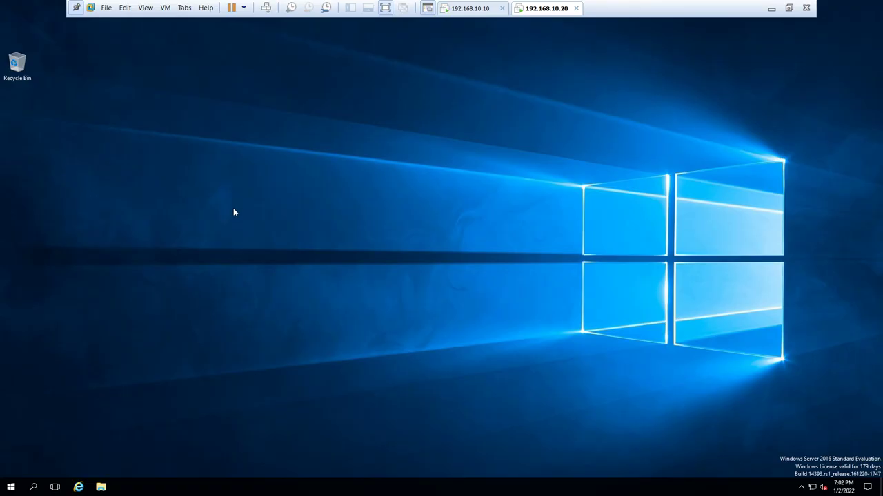
- Launch splash.hta from C:\Setup 2103, then close File Explorer
{"action": "key", "text": "super+e"}
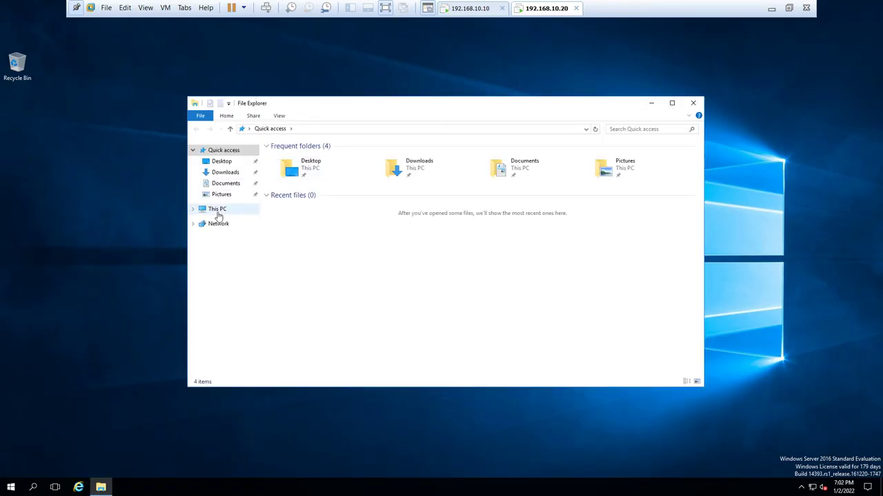
{"action": "left_click", "coordinate": [218, 215]}
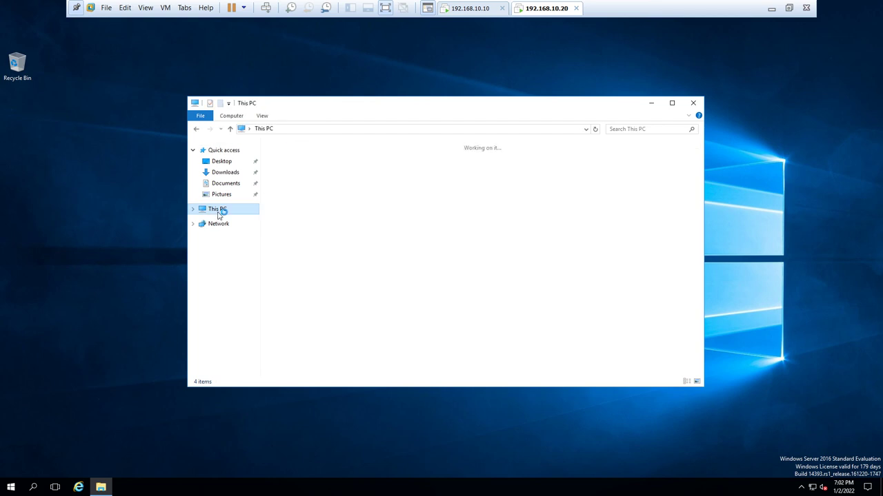
{"action": "double_click", "coordinate": [494, 111]}
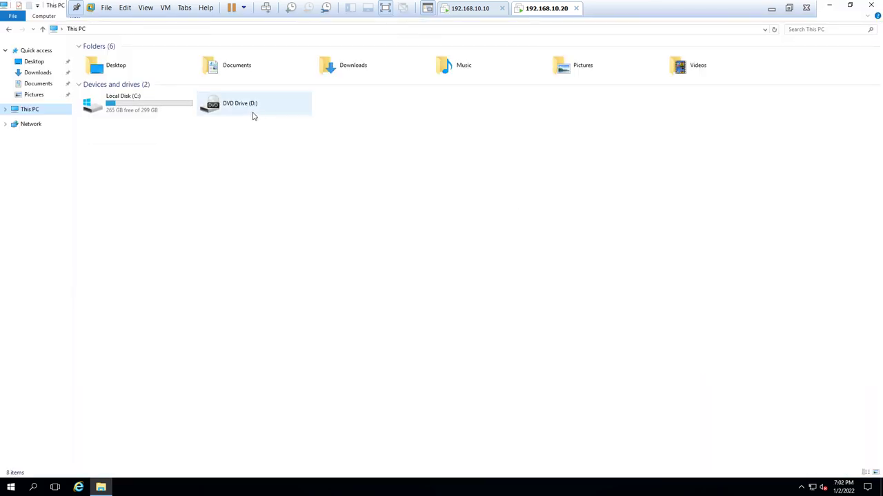
{"action": "double_click", "coordinate": [154, 111]}
{"action": "double_click", "coordinate": [125, 118]}
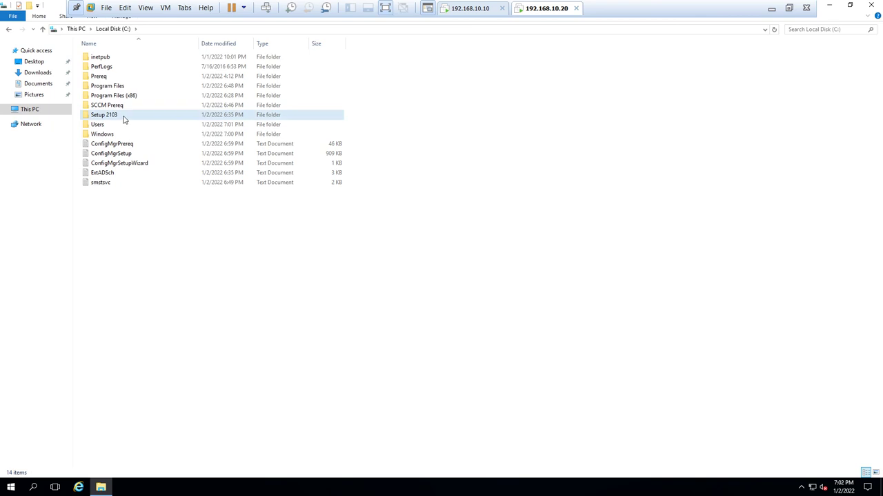
{"action": "double_click", "coordinate": [97, 86]}
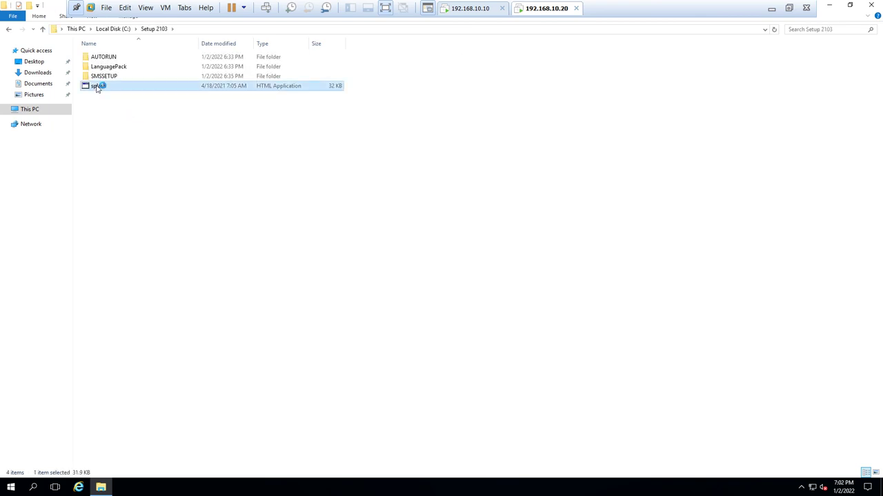
{"action": "left_click", "coordinate": [870, 5]}
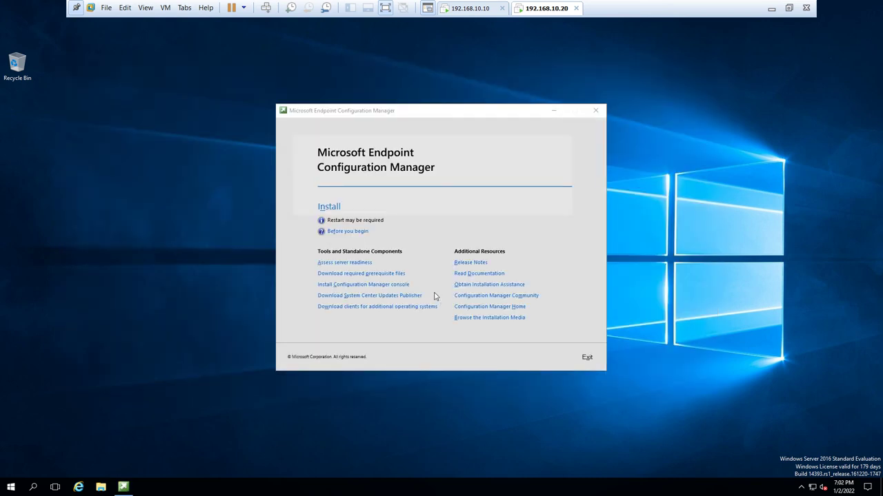
- Start the install with administrator rights and choose a typical stand-alone primary site installation
{"action": "left_click", "coordinate": [328, 208]}
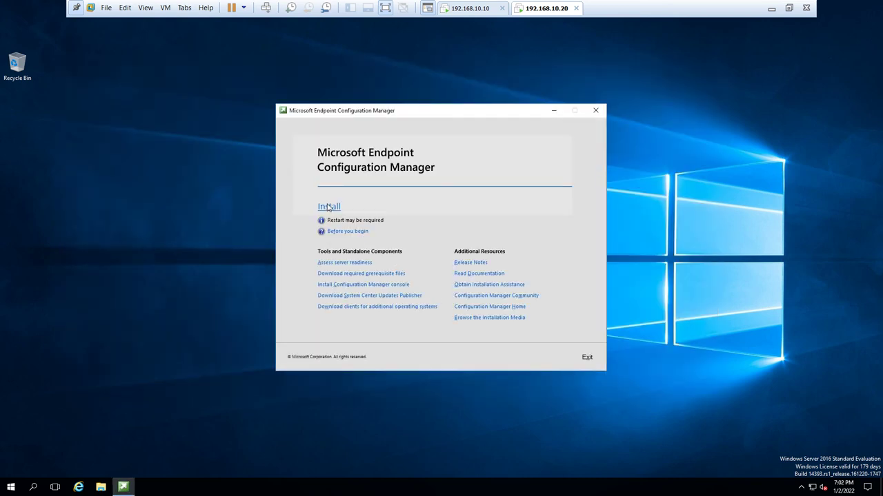
{"action": "left_click", "coordinate": [393, 307]}
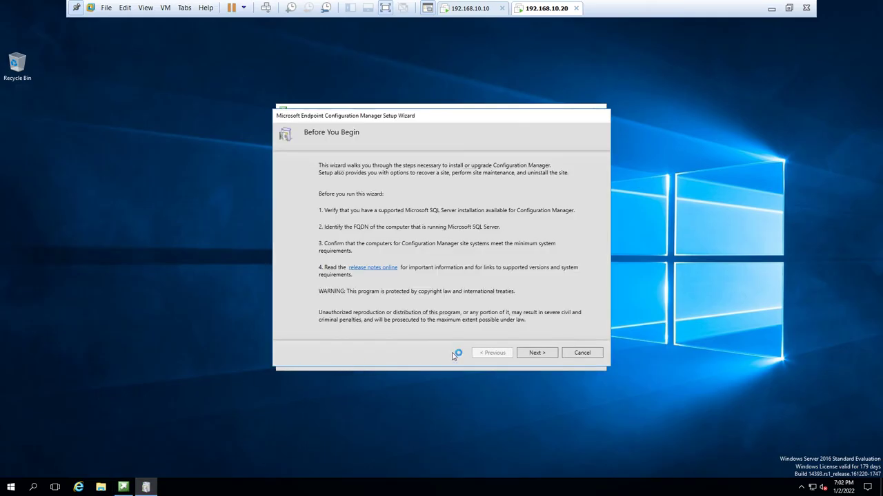
{"action": "left_click", "coordinate": [532, 354]}
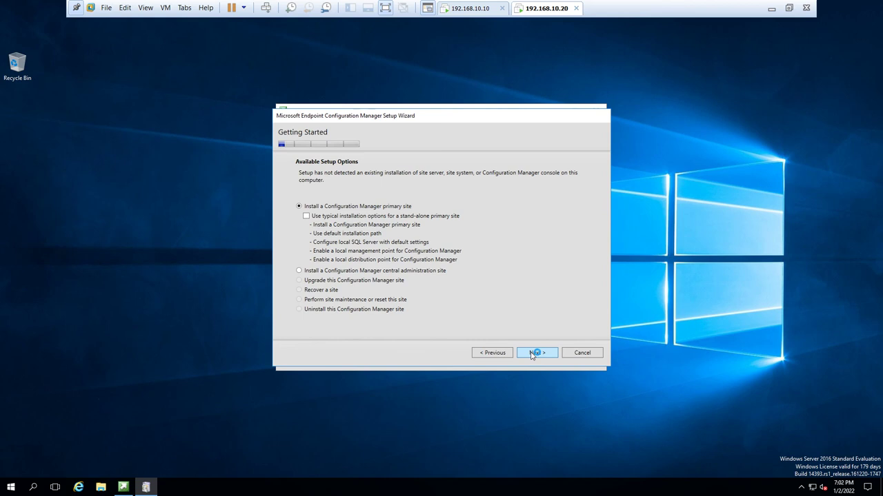
{"action": "left_click", "coordinate": [307, 217]}
{"action": "left_click", "coordinate": [545, 353]}
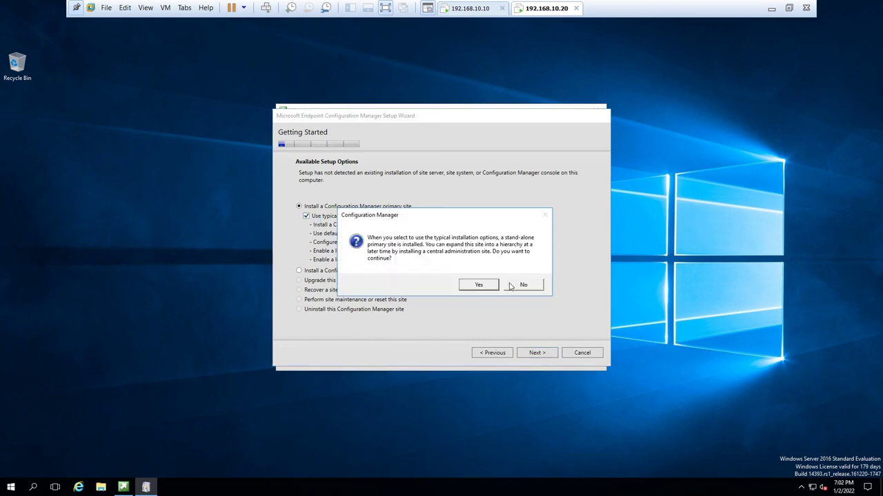
{"action": "left_click", "coordinate": [483, 285]}
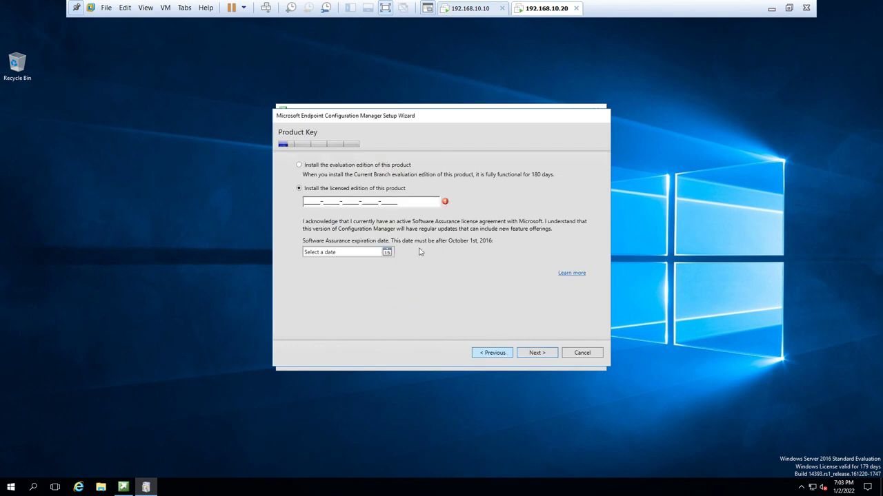
- Choose the evaluation edition and accept the product, SQL Server Express and Native Client license terms
{"action": "left_click", "coordinate": [315, 167]}
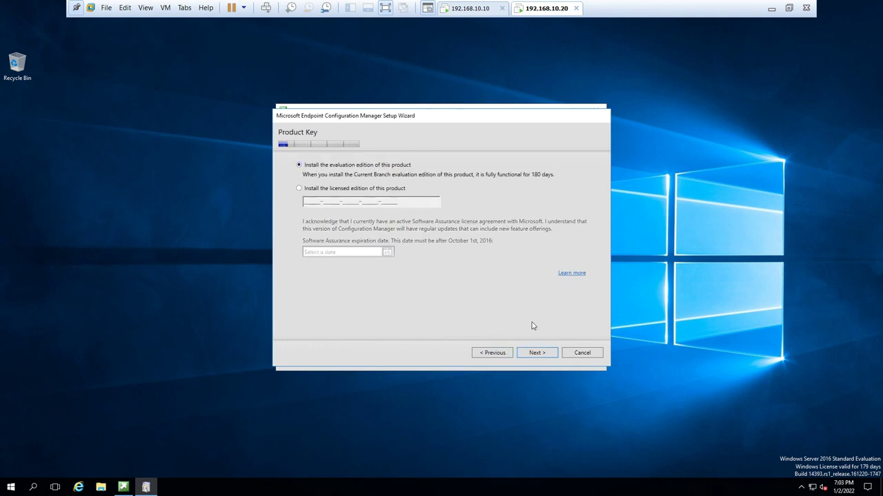
{"action": "left_click", "coordinate": [545, 355]}
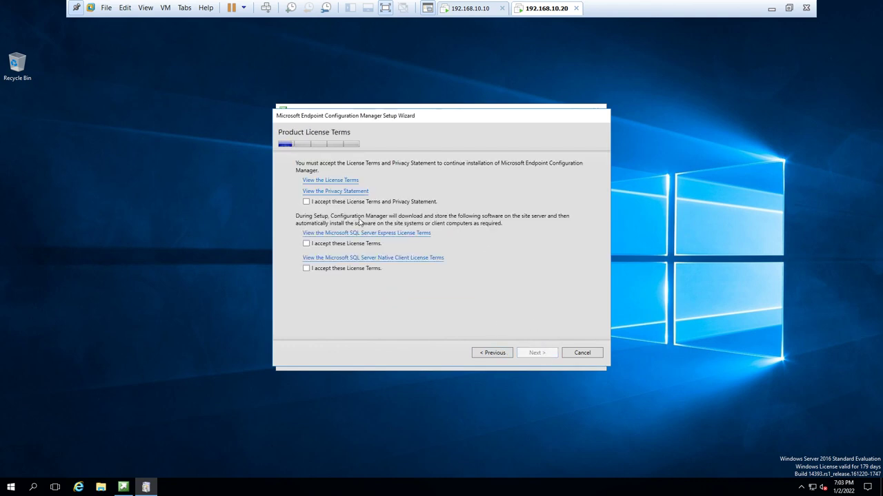
{"action": "left_click", "coordinate": [307, 202]}
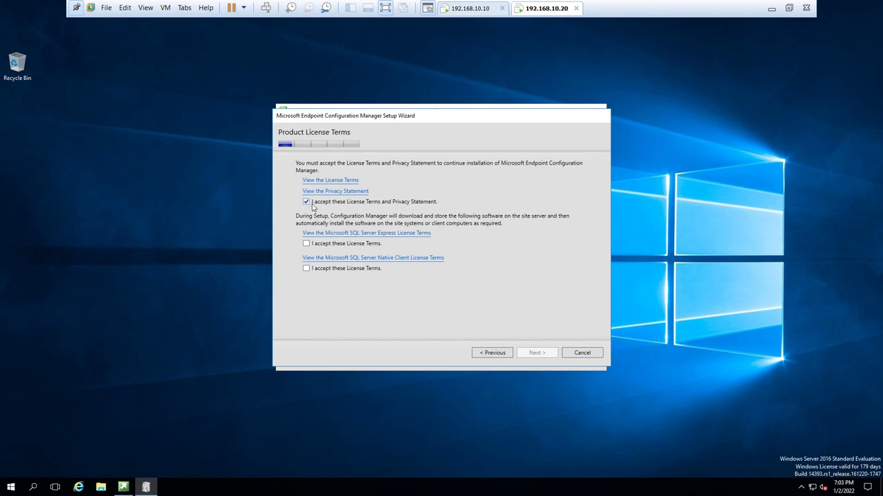
{"action": "left_click", "coordinate": [306, 243]}
{"action": "left_click", "coordinate": [307, 269]}
{"action": "left_click", "coordinate": [546, 358]}
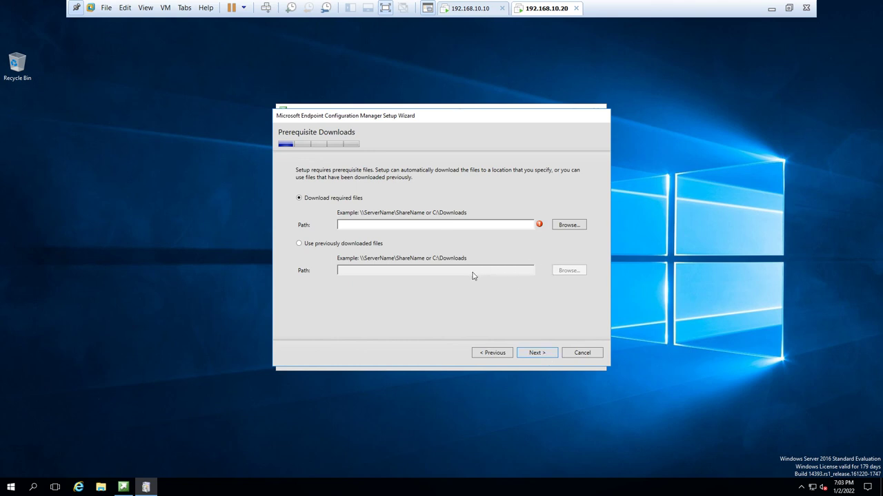
- Use the previously downloaded prerequisite files from C:\SCCM Prereq and verify them
{"action": "left_click", "coordinate": [318, 247]}
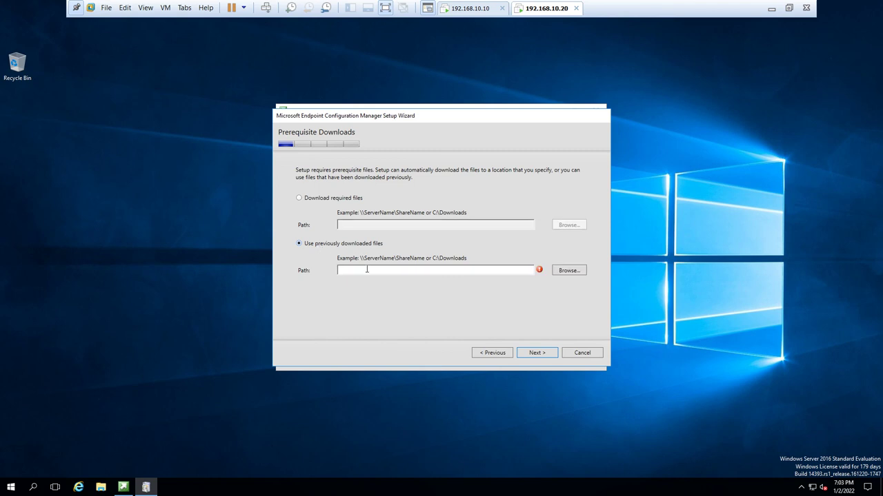
{"action": "left_click", "coordinate": [567, 272]}
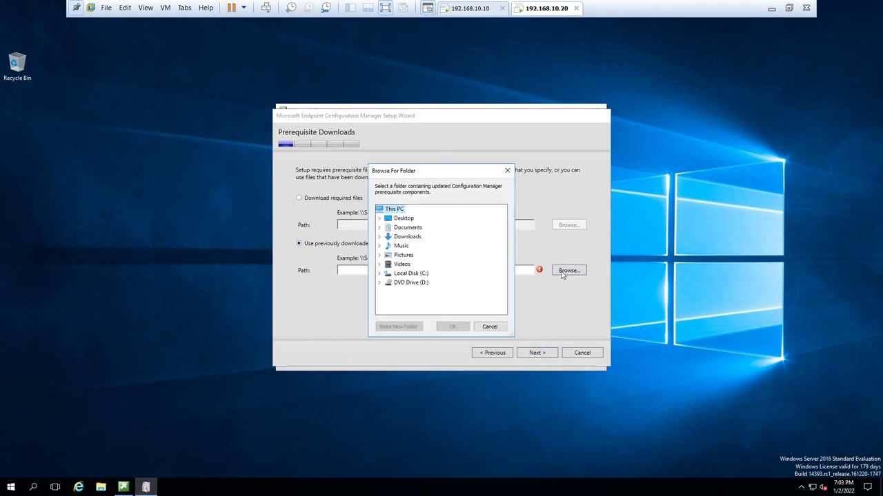
{"action": "double_click", "coordinate": [411, 273]}
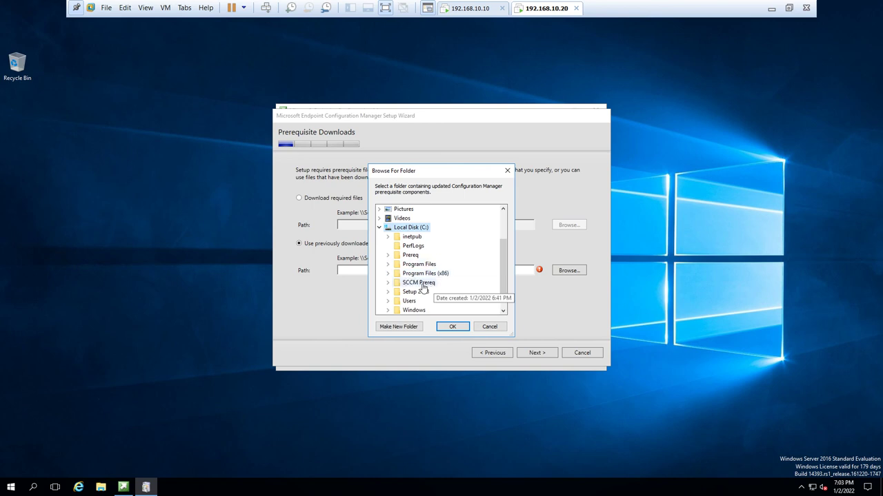
{"action": "double_click", "coordinate": [418, 283]}
{"action": "left_click", "coordinate": [453, 326]}
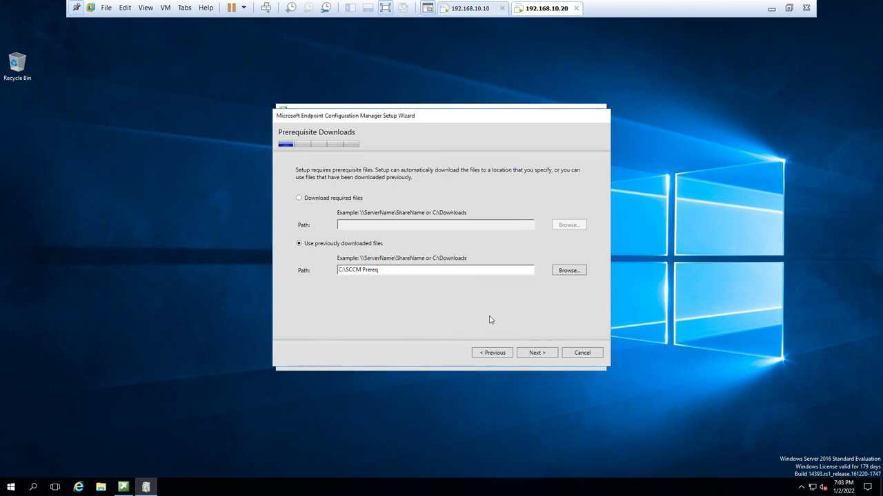
{"action": "left_click", "coordinate": [543, 354]}
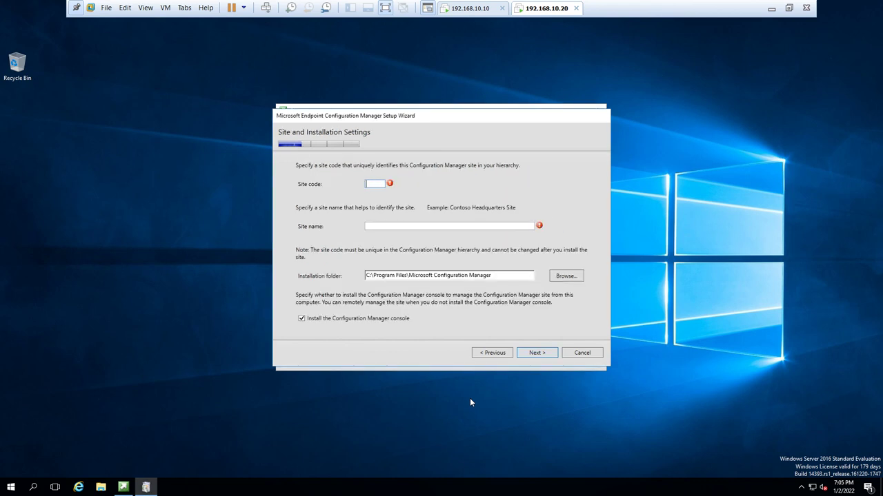
- Fill in site code BO1 and site name India-Delhi01, then advance through diagnostic and service connection pages
{"action": "type", "text": "BO1"}
{"action": "key", "text": "Tab"}
{"action": "type", "text": "India"}
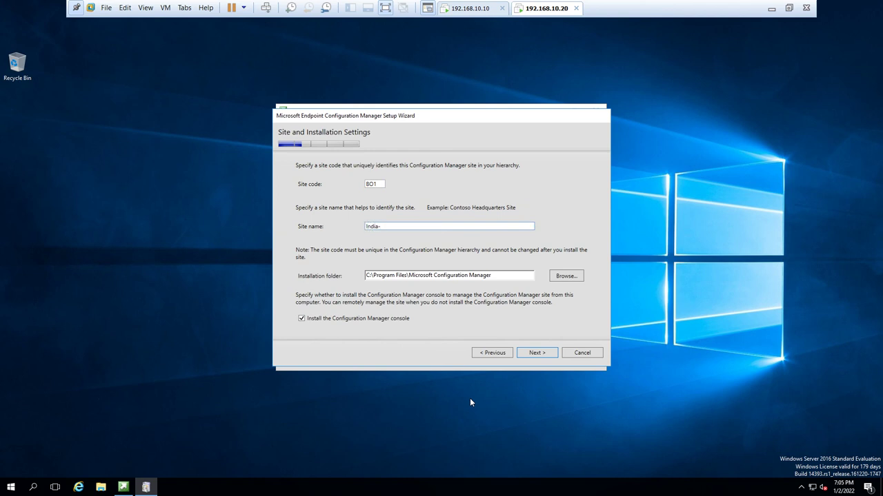
{"action": "type", "text": "-DEL"}
{"action": "key", "text": "BackSpace"}
{"action": "key", "text": "BackSpace"}
{"action": "type", "text": "elhi01"}
{"action": "left_click", "coordinate": [536, 353]}
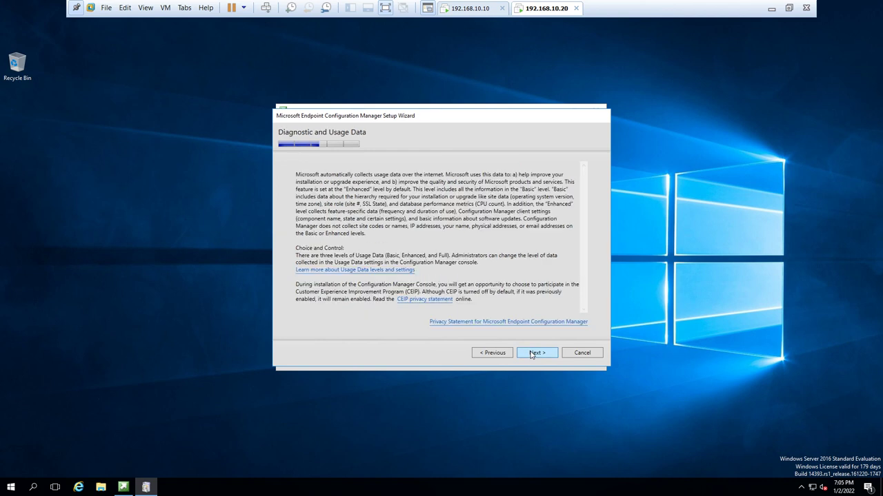
{"action": "left_click", "coordinate": [531, 354]}
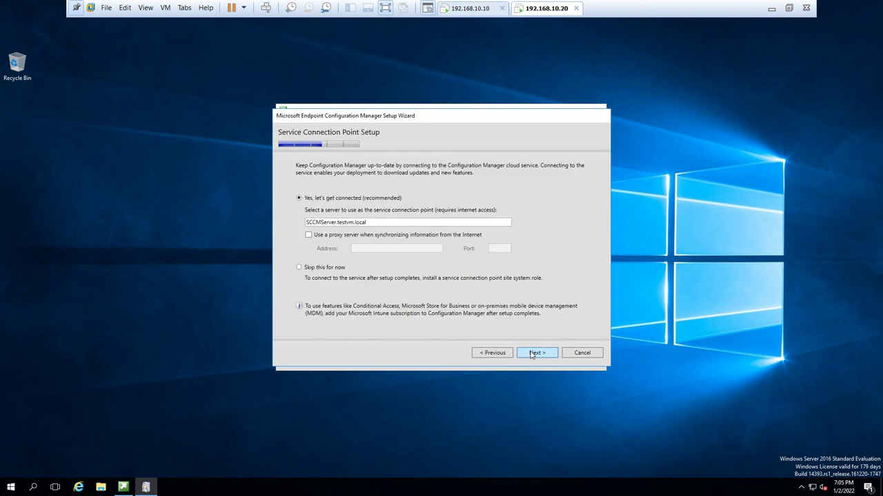
{"action": "left_click", "coordinate": [532, 355]}
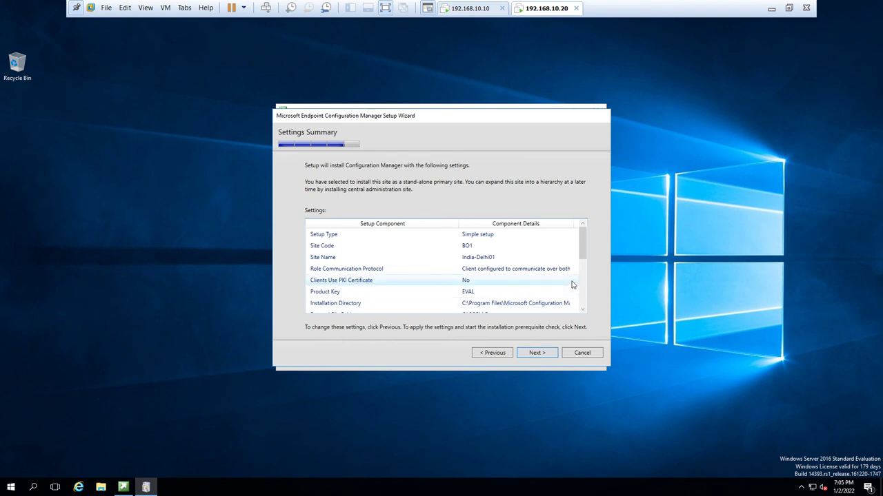
- Review the Settings Summary and run the prerequisite check, leaving only two SQL Server warnings
{"action": "left_click_drag", "start_coordinate": [583, 249], "coordinate": [582, 293]}
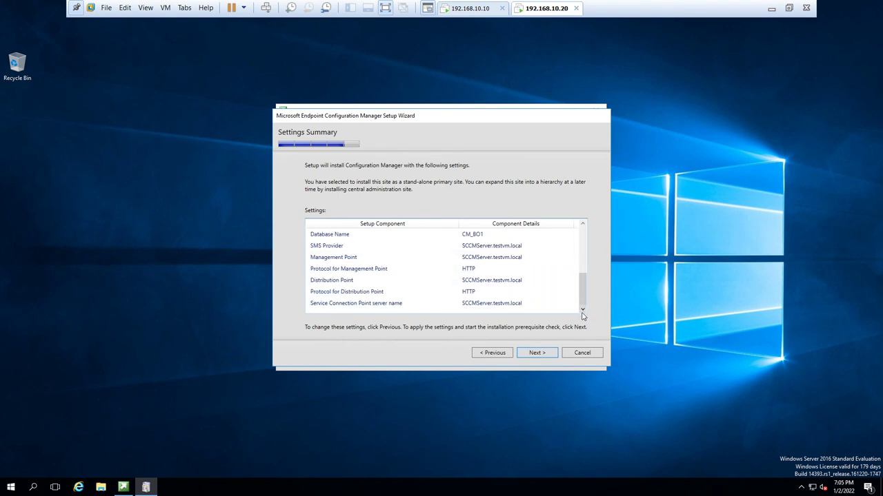
{"action": "left_click", "coordinate": [537, 353]}
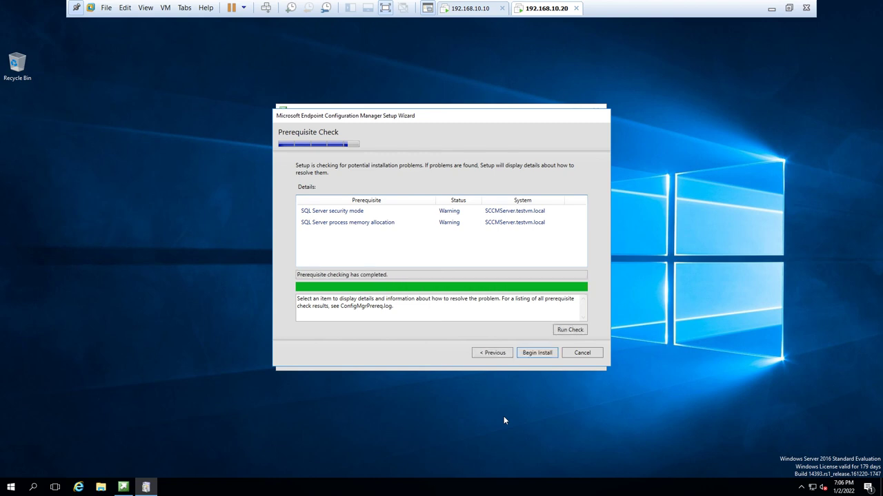
- Begin the installation and let core setup finish installing site components and the console
{"action": "left_click", "coordinate": [539, 354]}
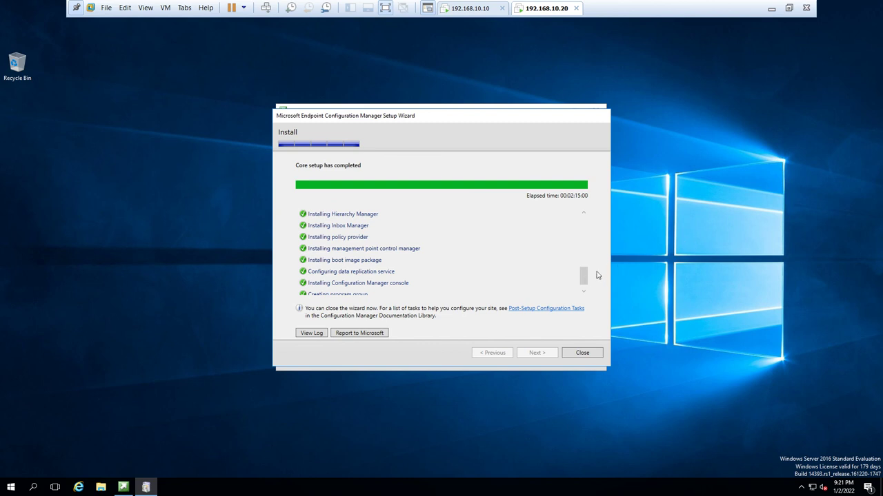
- Close the finished Setup Wizard and exit the Configuration Manager installer launcher
{"action": "mouse_move", "coordinate": [584, 276]}
{"action": "left_mouse_down"}
{"action": "mouse_move", "coordinate": [584, 304]}
{"action": "mouse_move", "coordinate": [597, 207]}
{"action": "mouse_move", "coordinate": [584, 227]}
{"action": "mouse_move", "coordinate": [580, 292]}
{"action": "left_mouse_up"}
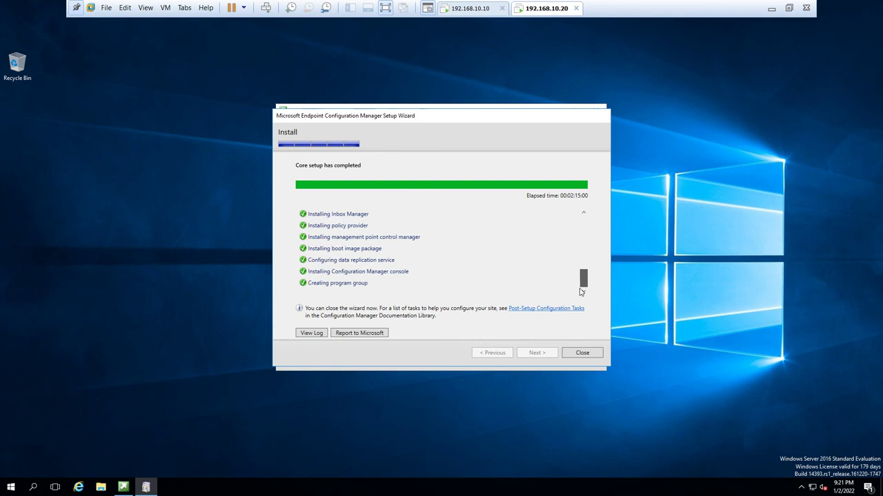
{"action": "left_click", "coordinate": [581, 353]}
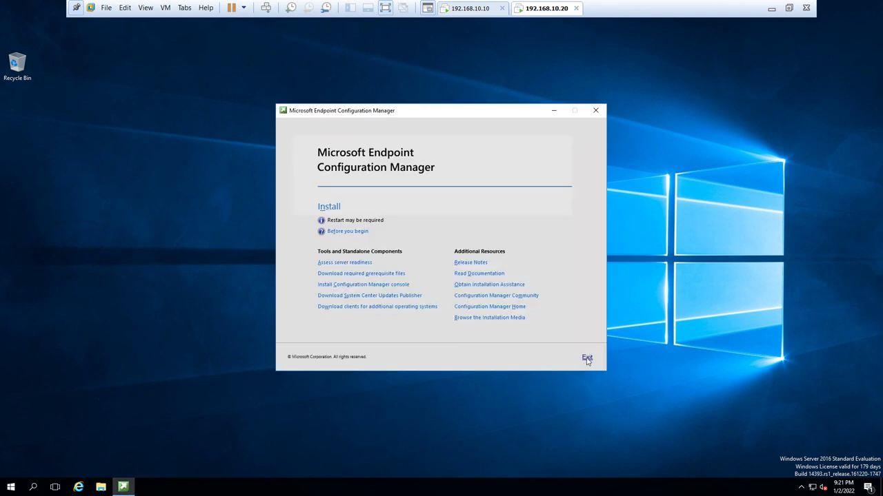
{"action": "left_click", "coordinate": [585, 358]}
- Refresh the desktop and open the Start menu to find Configuration Manager Console
{"action": "right_click", "coordinate": [310, 280]}
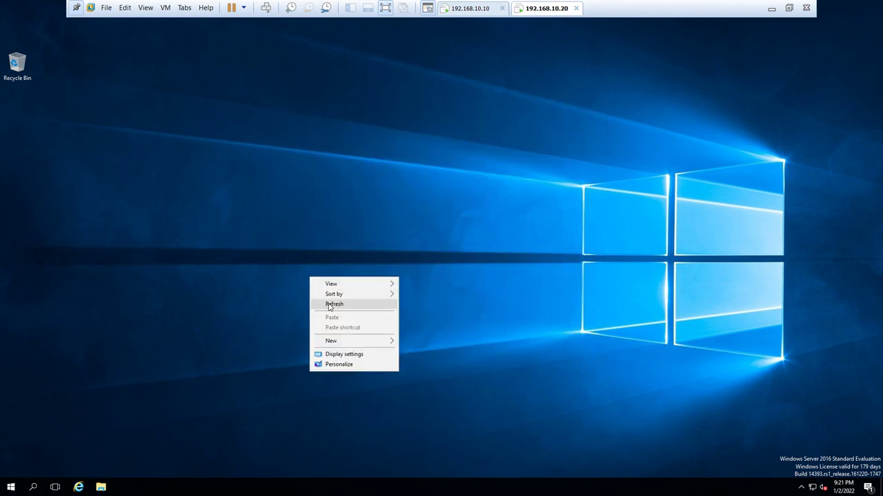
{"action": "left_click", "coordinate": [329, 306]}
{"action": "left_click", "coordinate": [17, 487]}
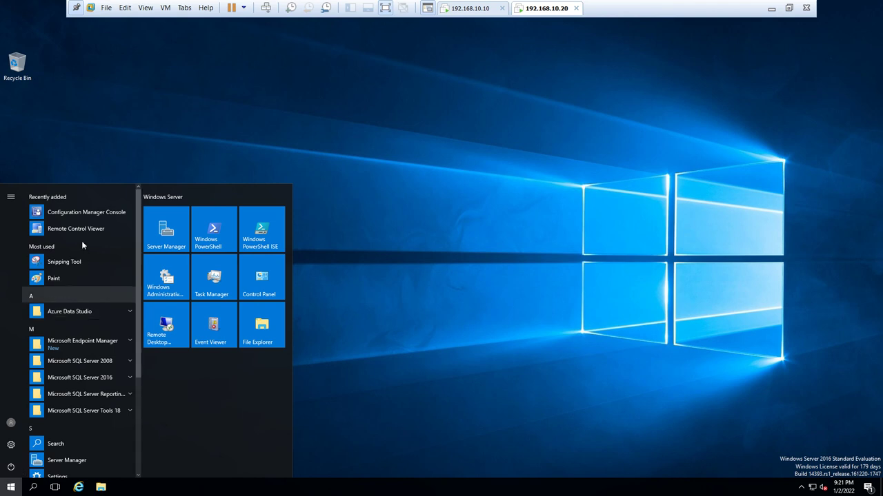
- Launch Configuration Manager Console from Recently added, connecting to SCCMServer.testvm.local
{"action": "left_click", "coordinate": [81, 214]}
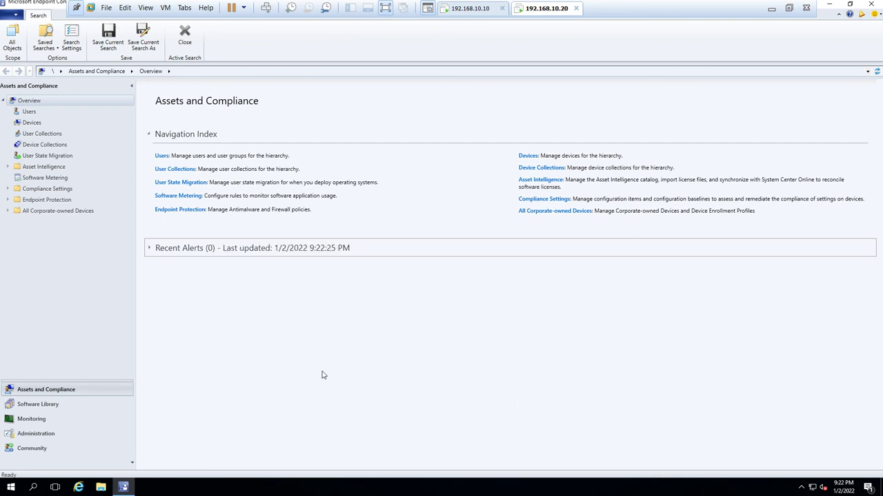
- View Administration, Monitoring, Software Library, then Assets and Compliance, and restore the window down
{"action": "left_click", "coordinate": [29, 434]}
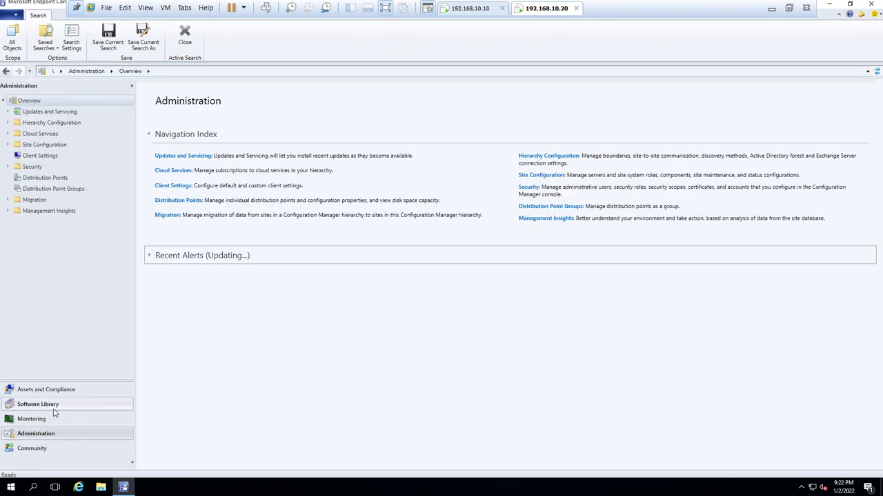
{"action": "left_click", "coordinate": [40, 419]}
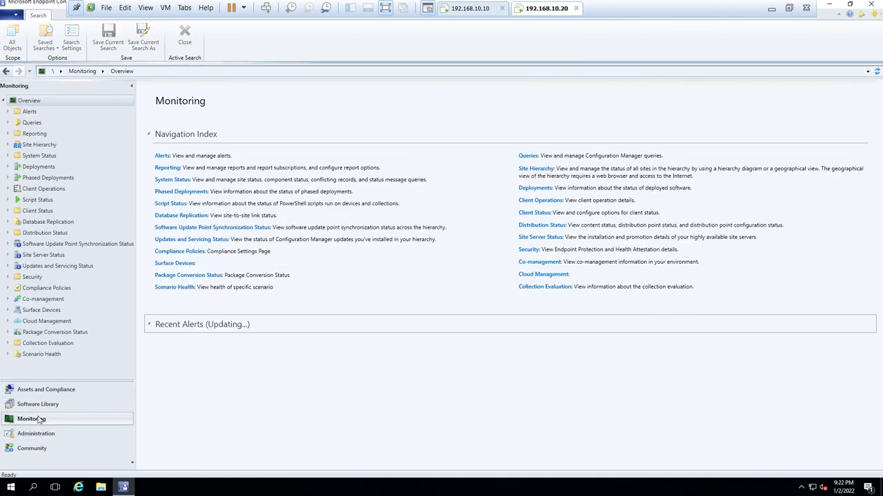
{"action": "left_click", "coordinate": [59, 407]}
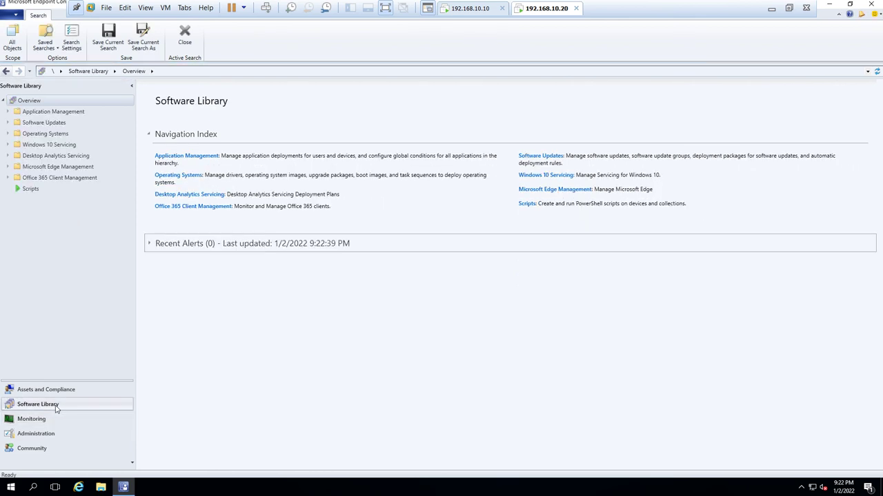
{"action": "left_click", "coordinate": [69, 392]}
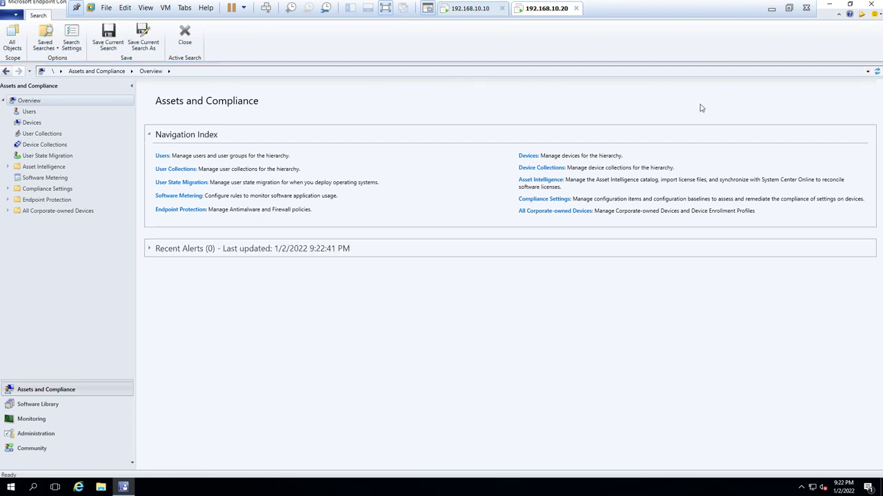
{"action": "left_click", "coordinate": [851, 5]}
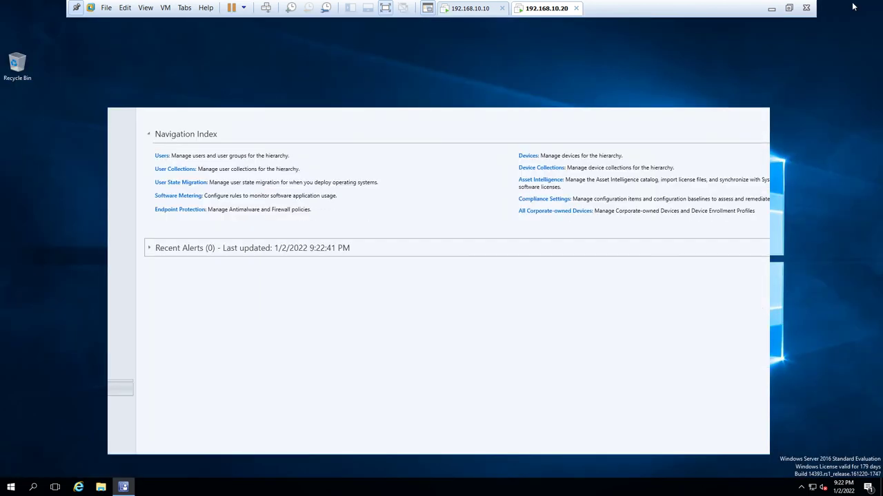